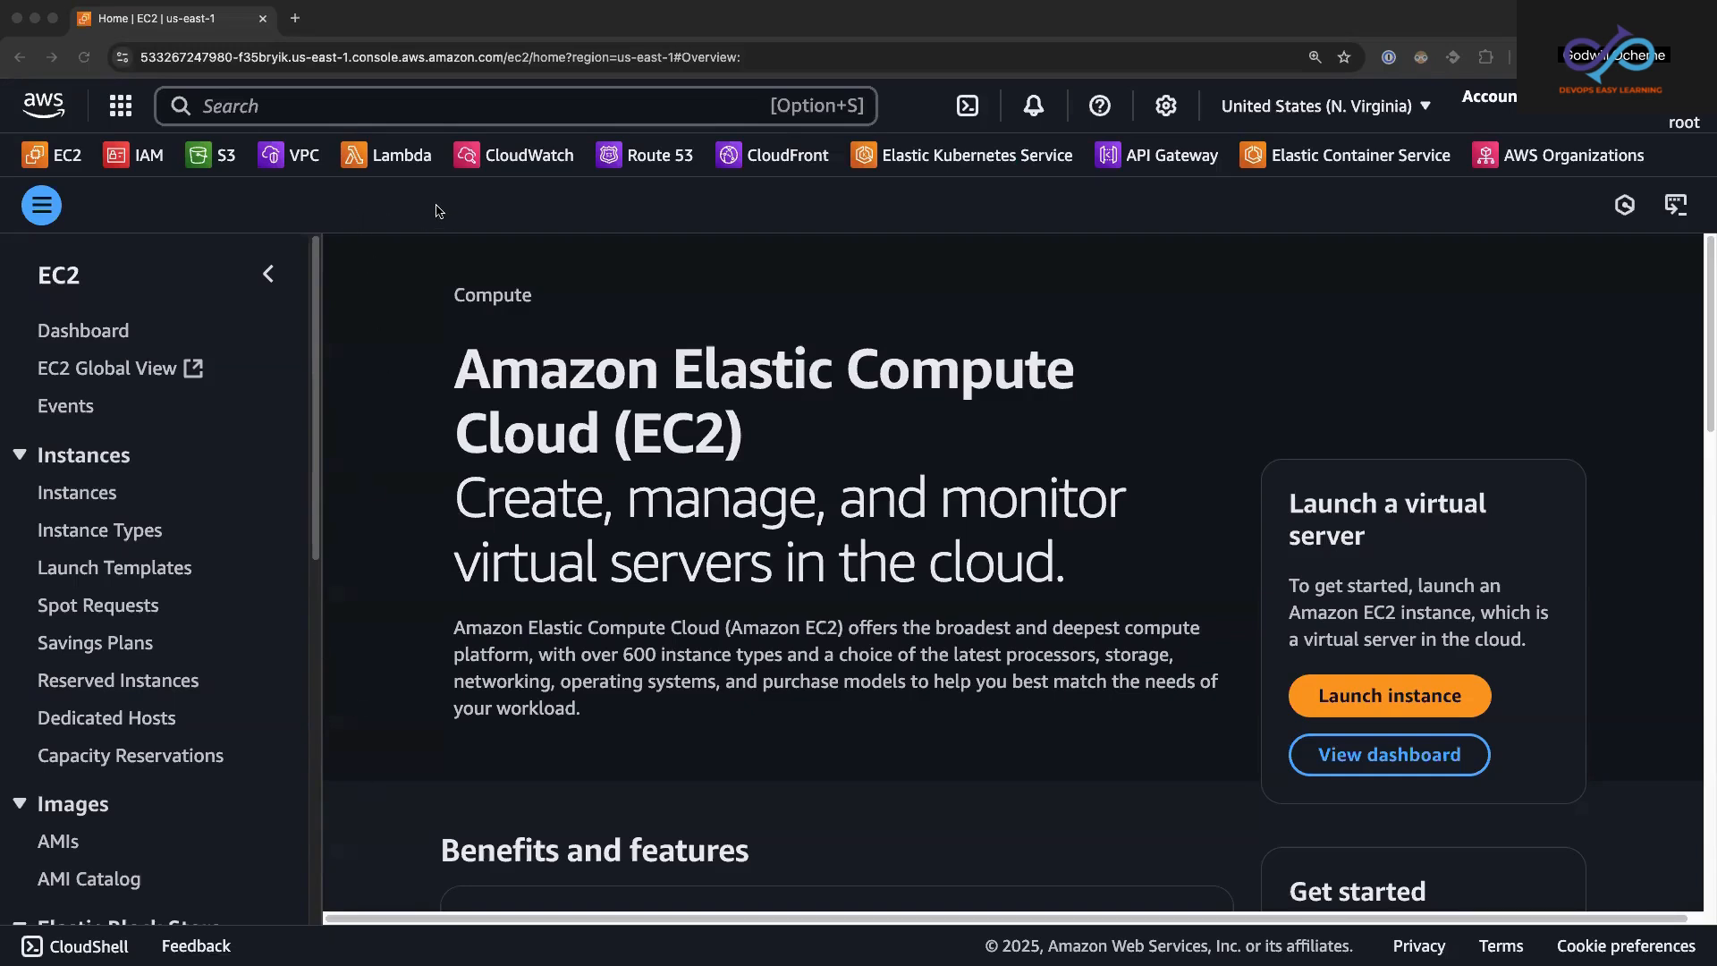
Step: Open the EC2 dashboard and dismiss the notice about changing the default landing page
left_click(66, 156)
left_click(66, 157)
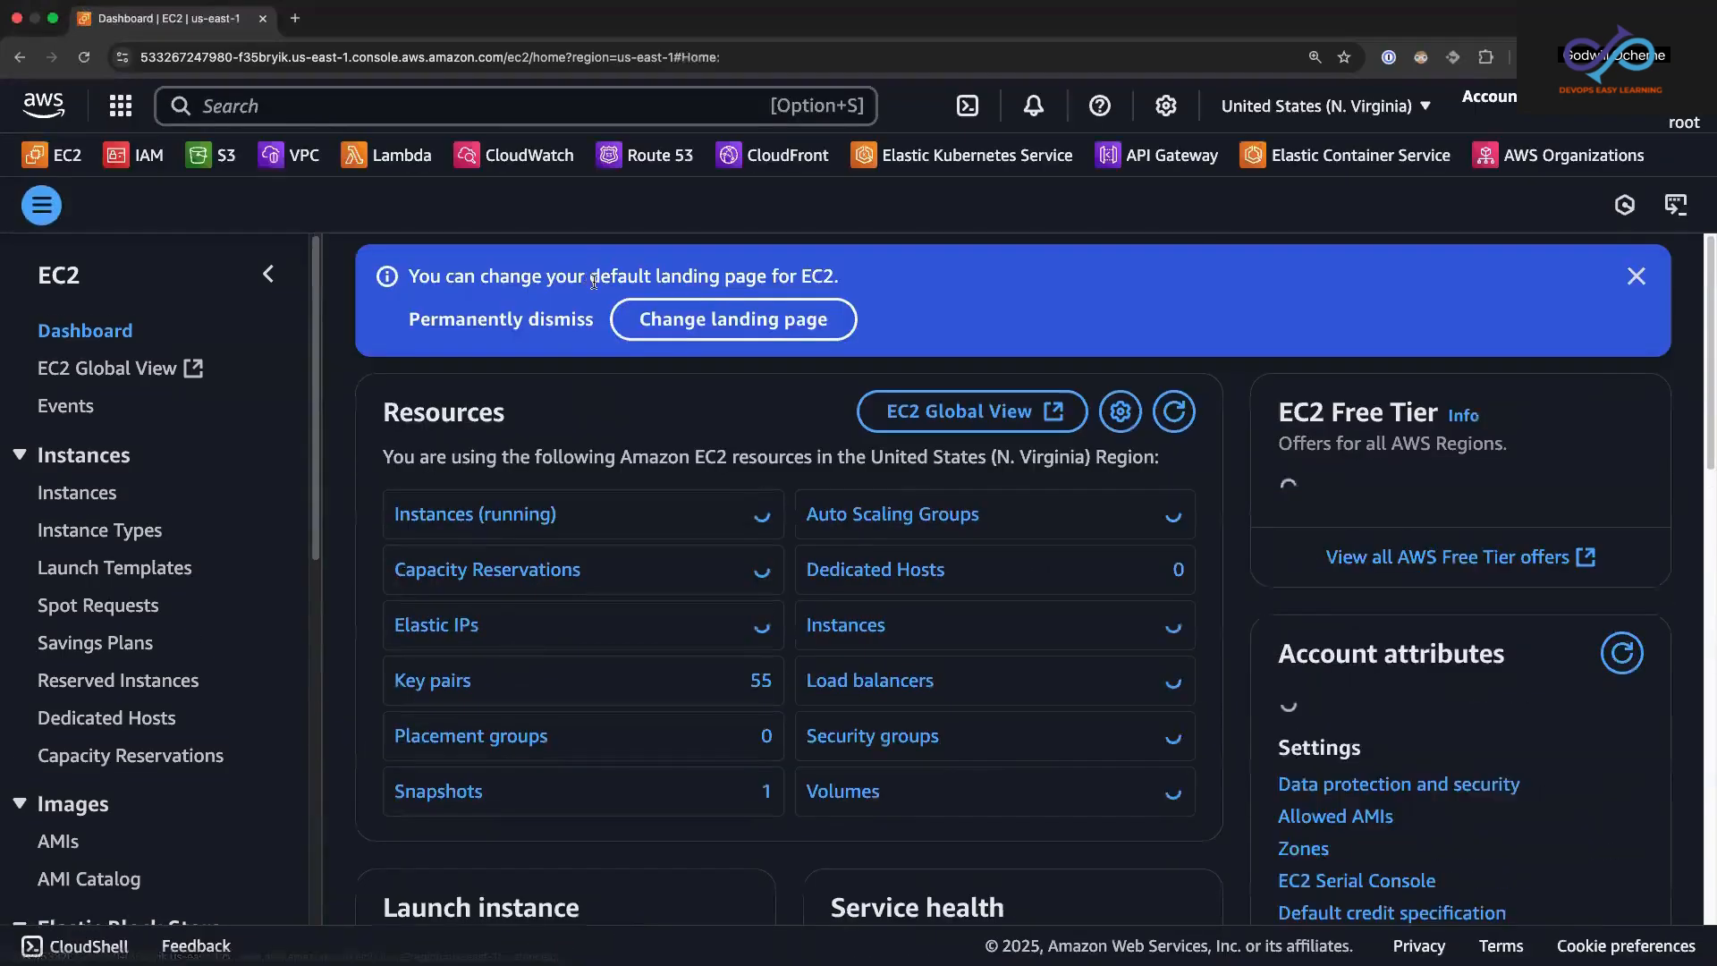
left_click(1637, 275)
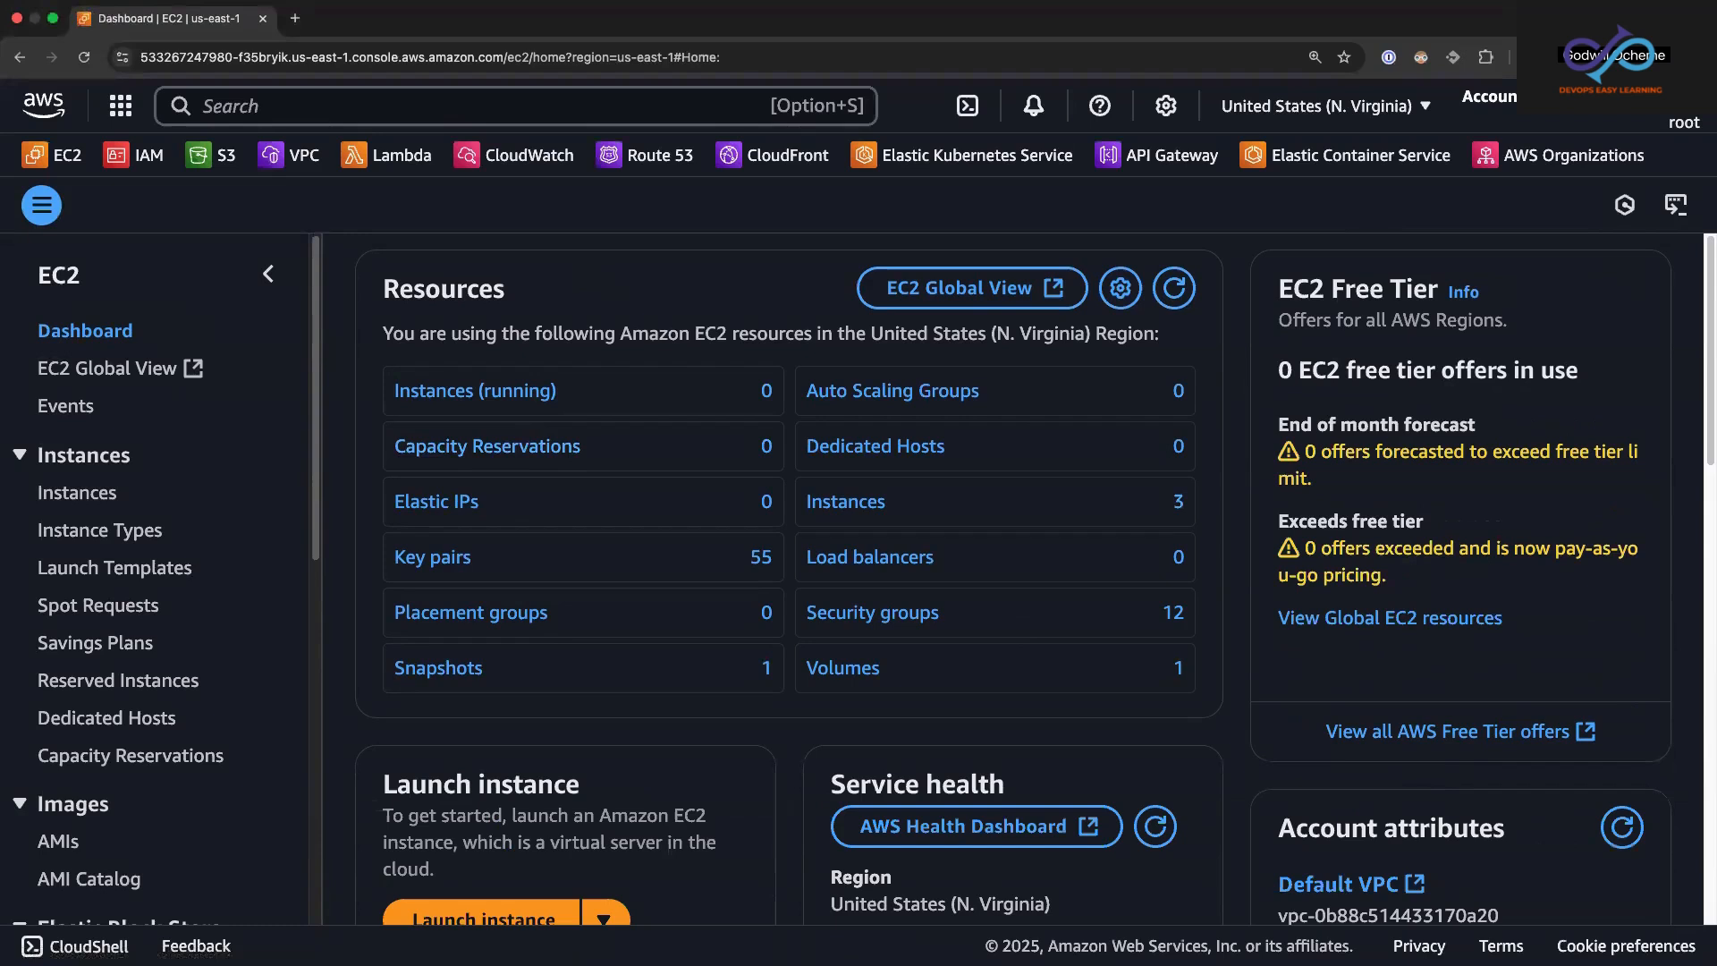
key("super+Tab")
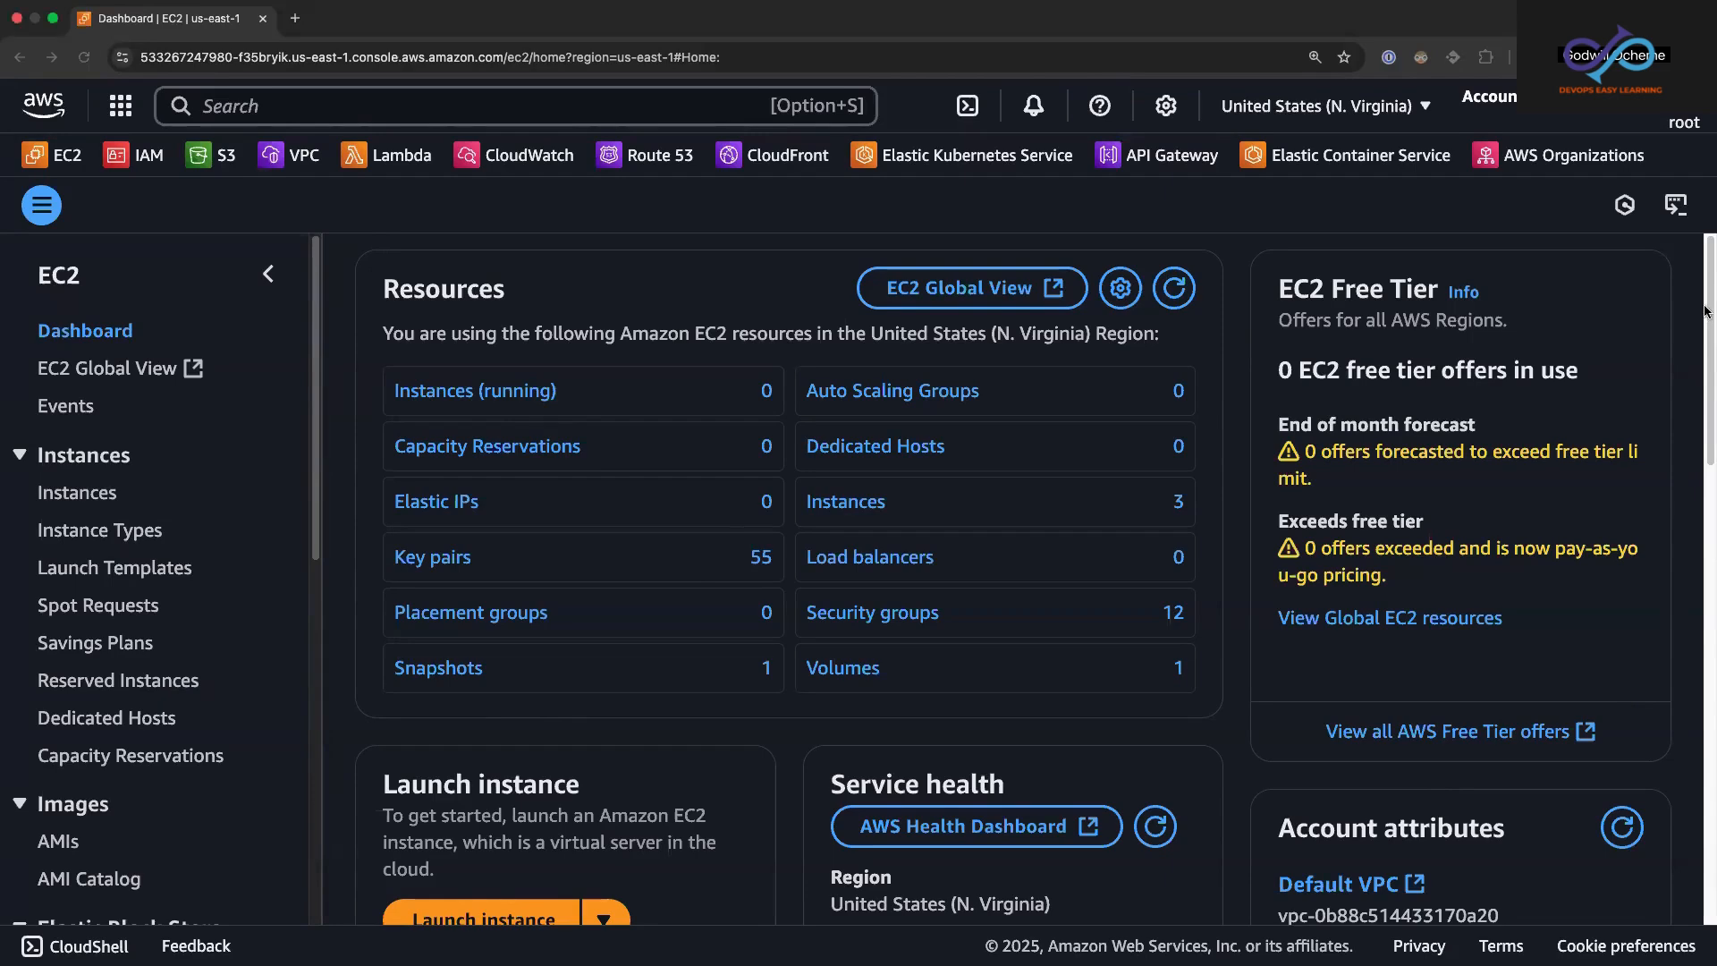
Step: Go to the list of EC2 instances and start launching a new instance
scroll(1708, 340, "down", 2)
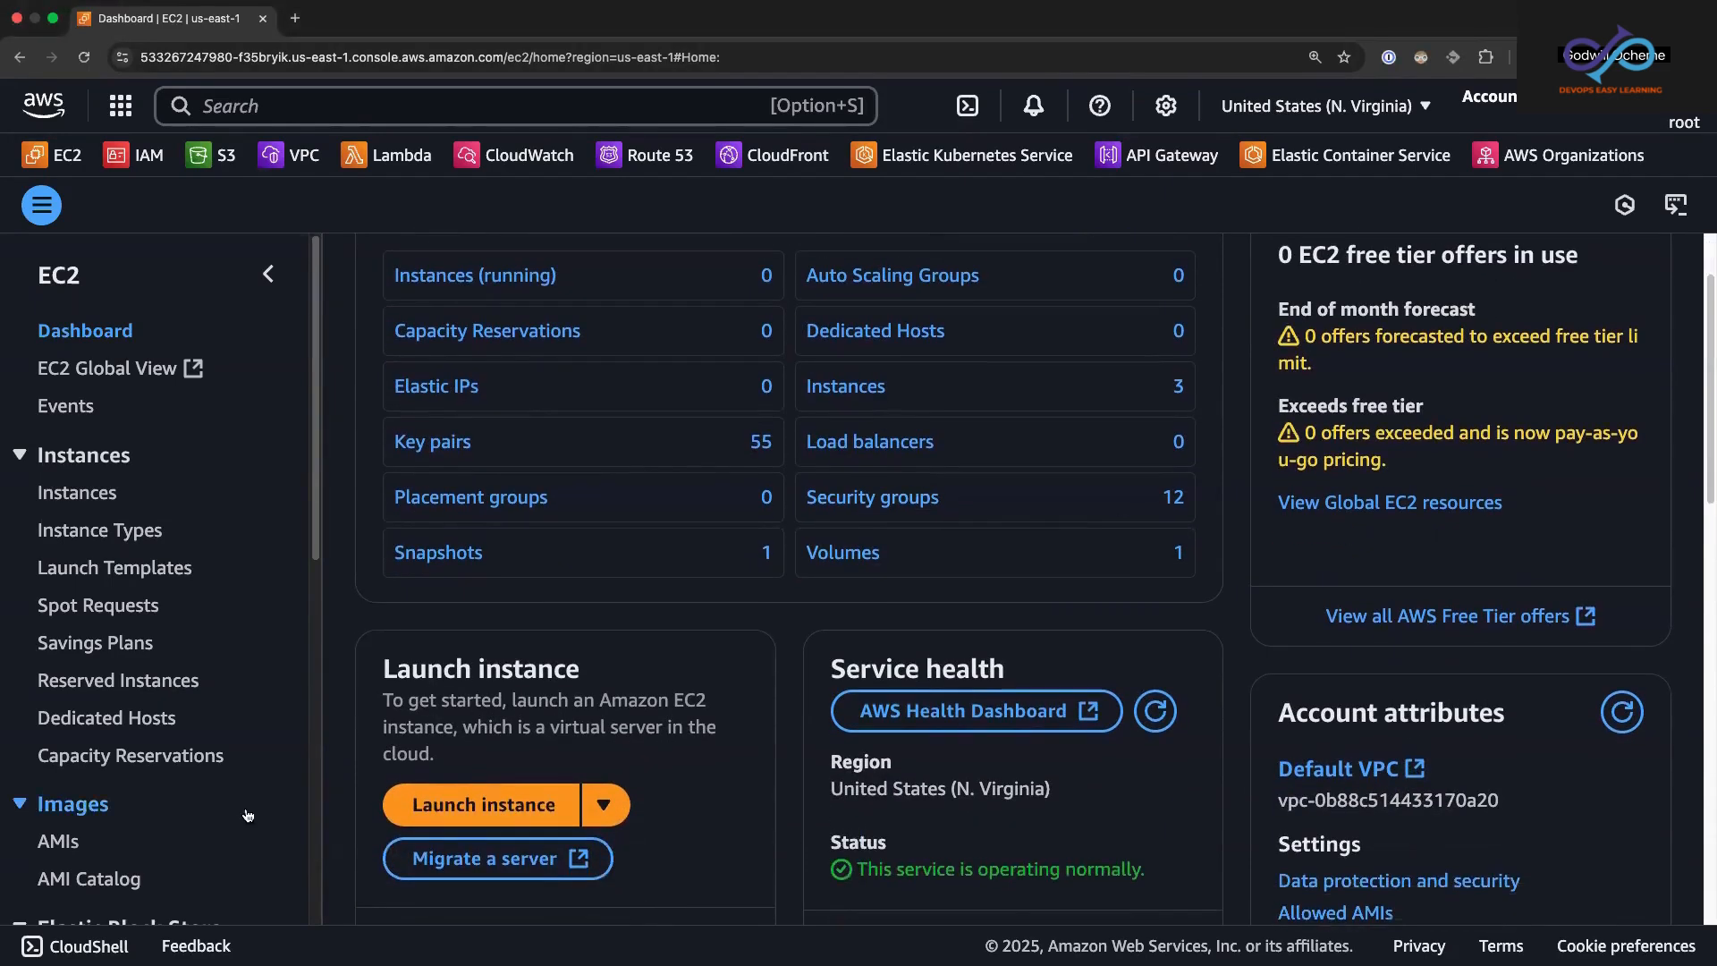
left_click(89, 500)
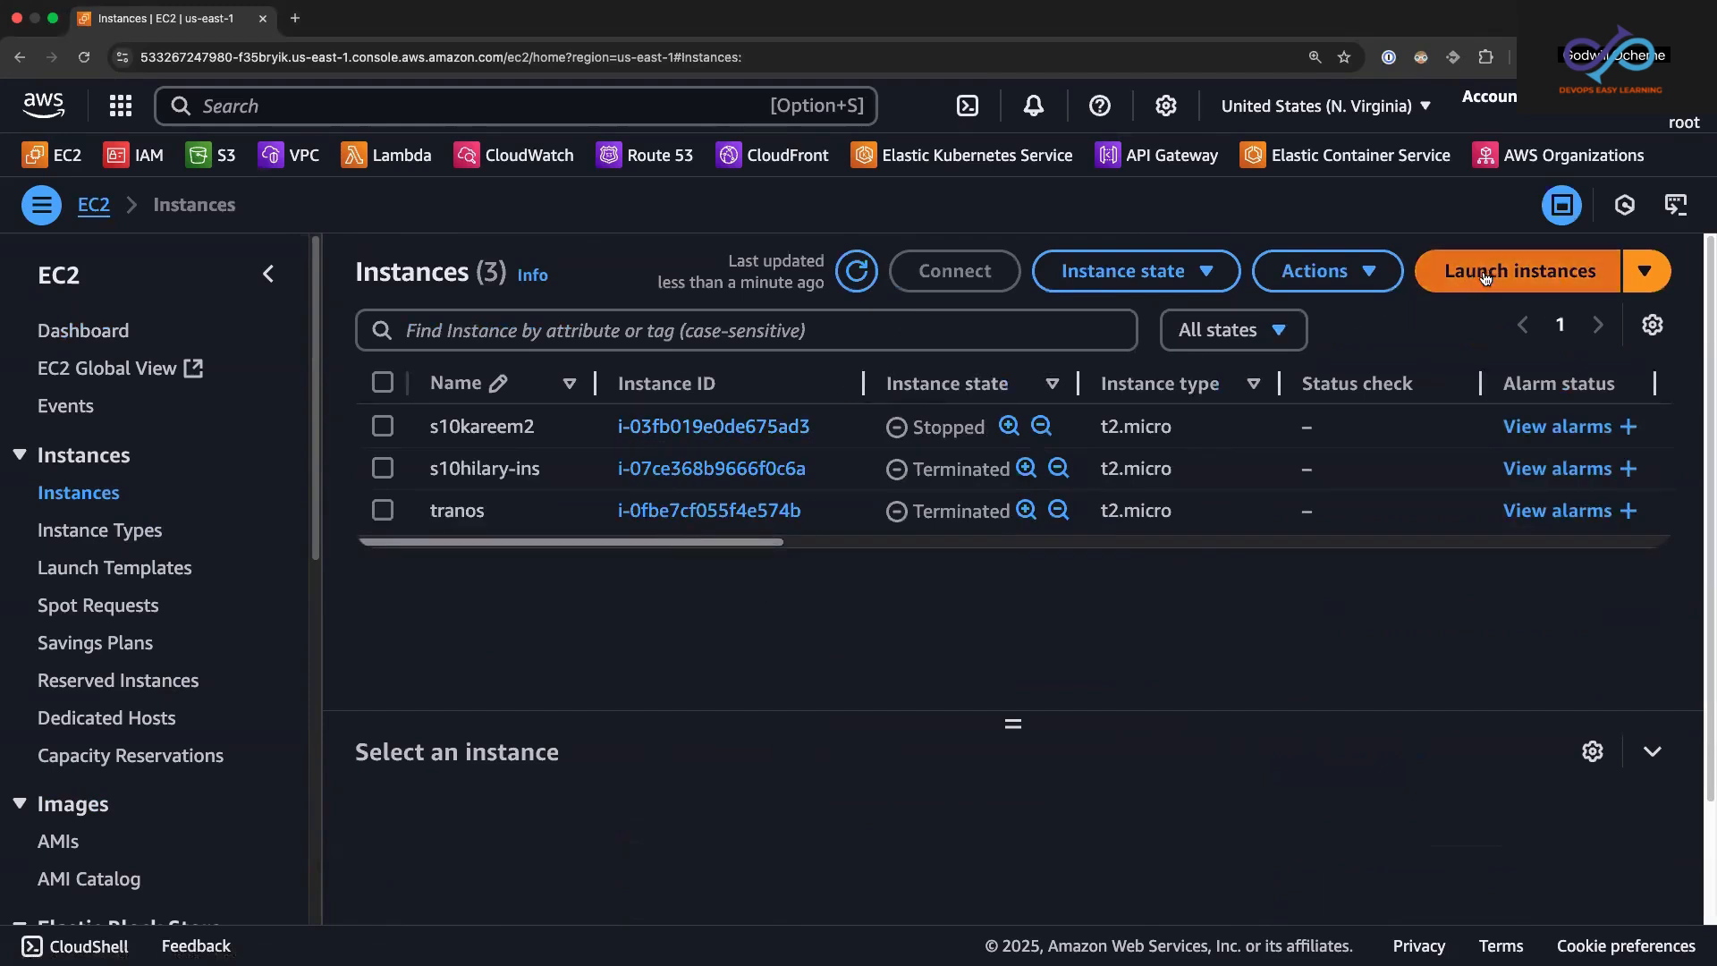
left_click(1523, 272)
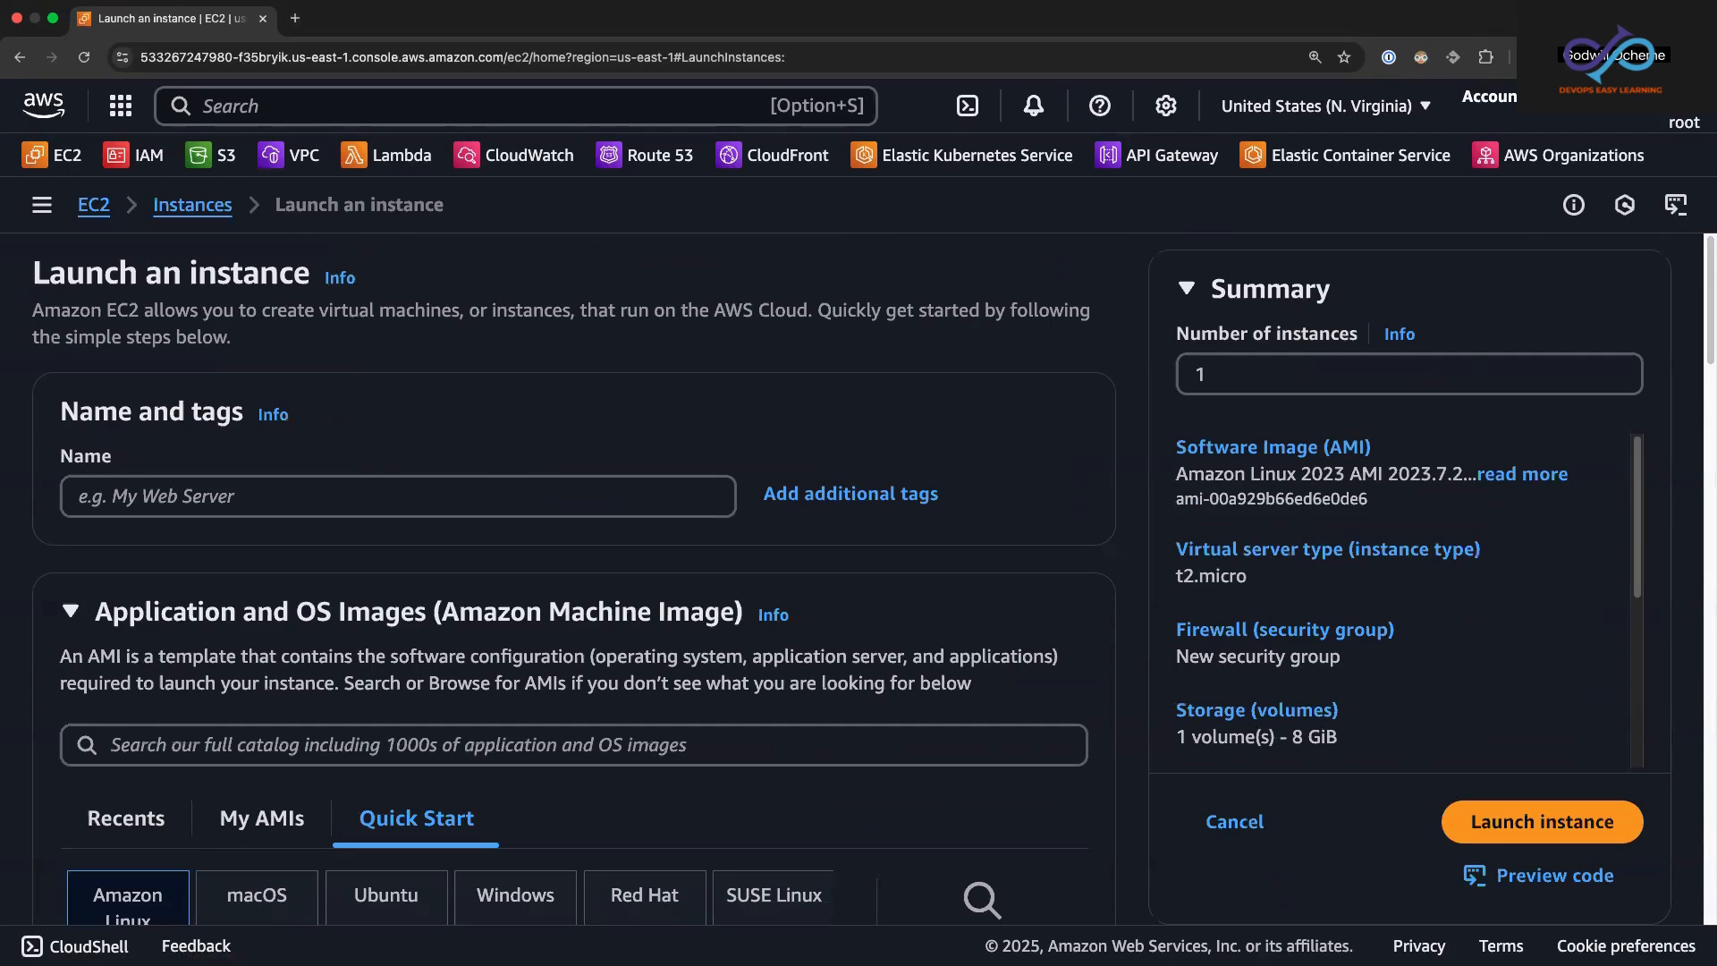
Step: Name the new instance my-first-ec2
left_click(79, 498)
type("my")
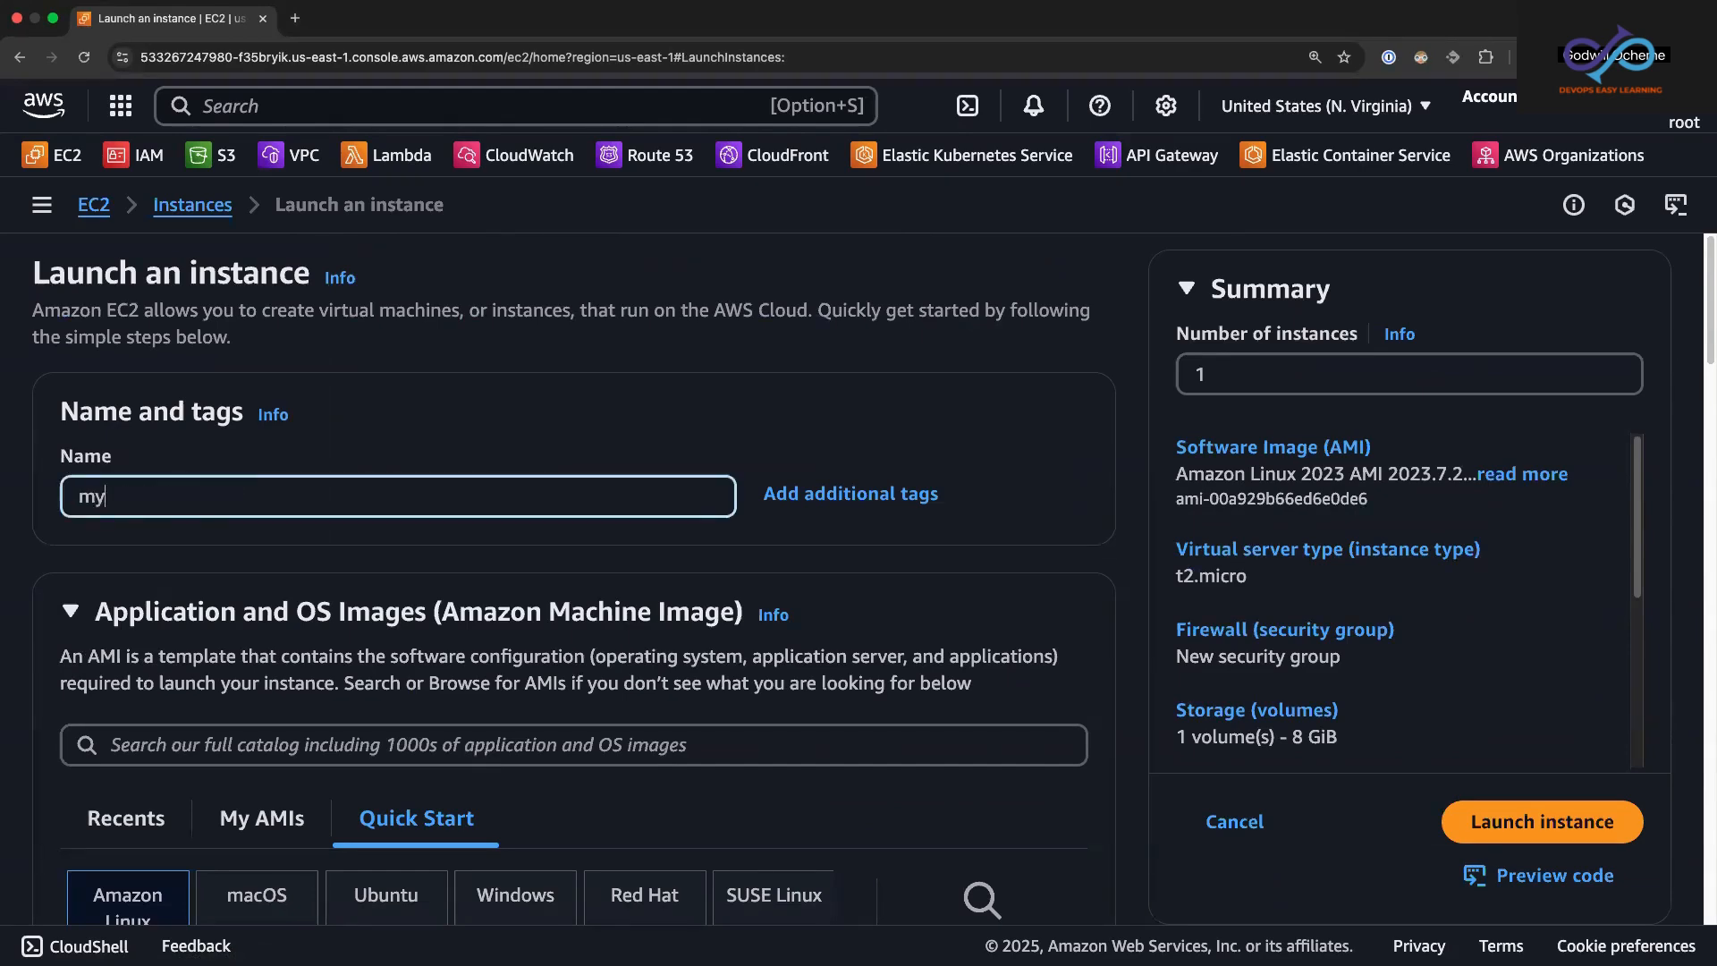
type("-frist-ec2")
left_click(124, 496)
key("BackSpace")
type("r")
left_click(309, 433)
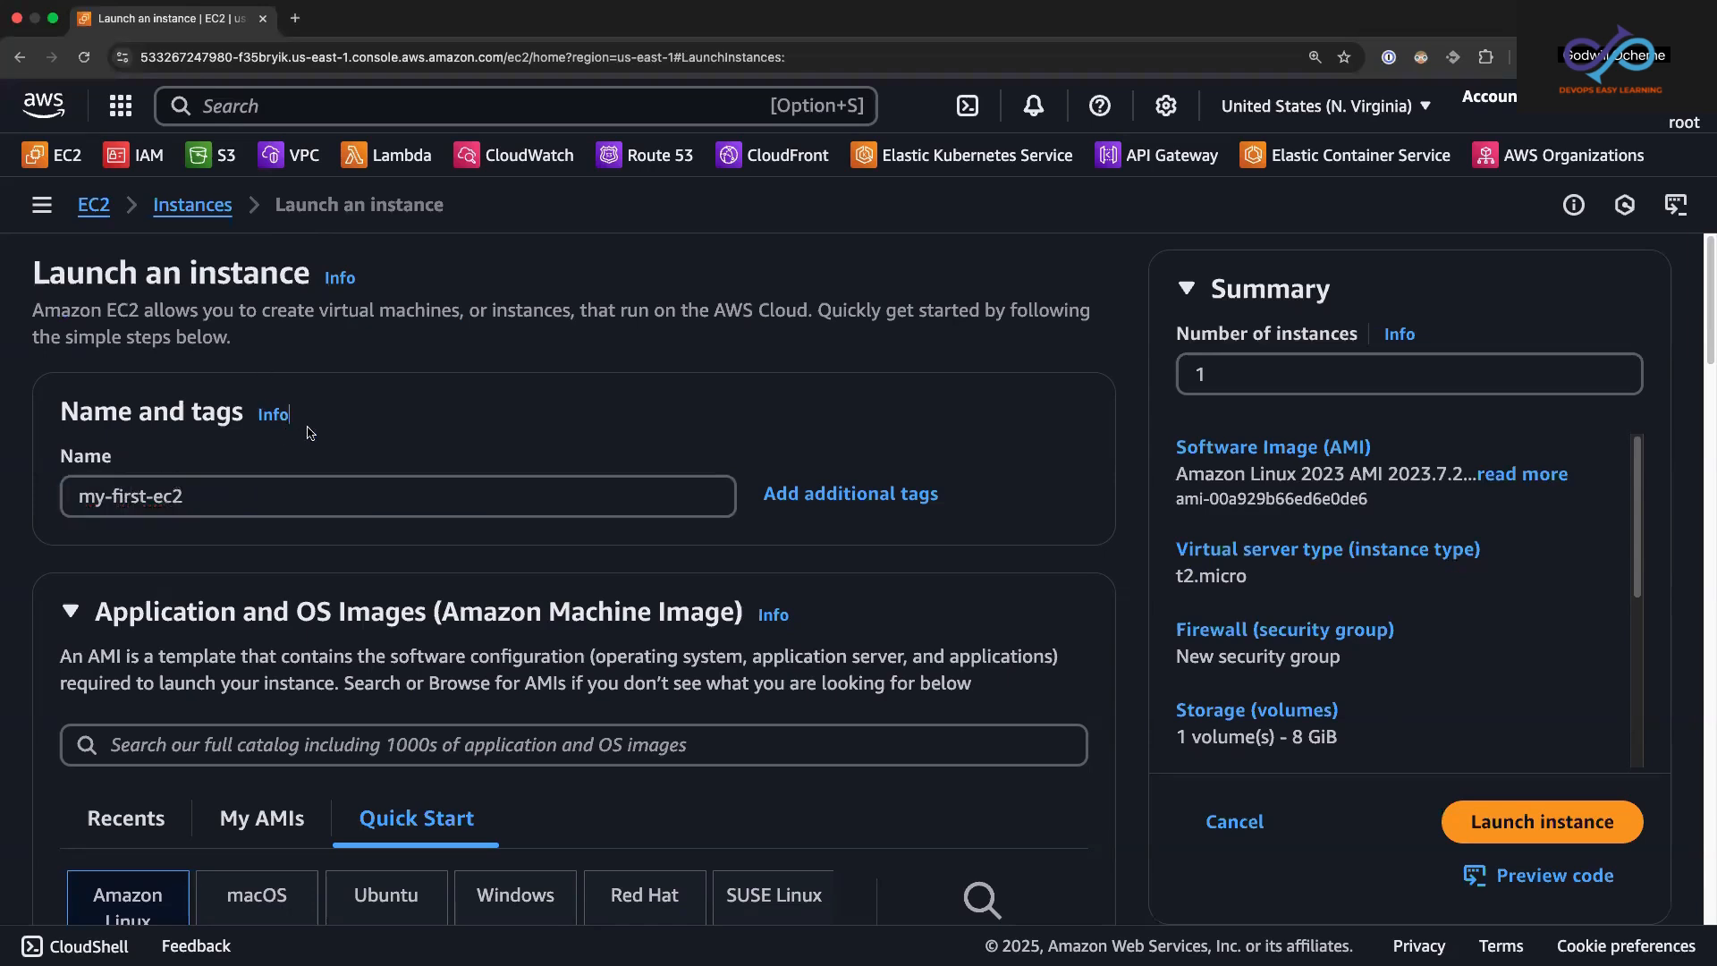
Step: Browse the quick-start operating systems, keep Amazon Linux, and choose the Amazon Linux 2 AMI (HVM) - Kernel 5.10, SSD Volume Type image
left_click_drag(1706, 333, 1705, 401)
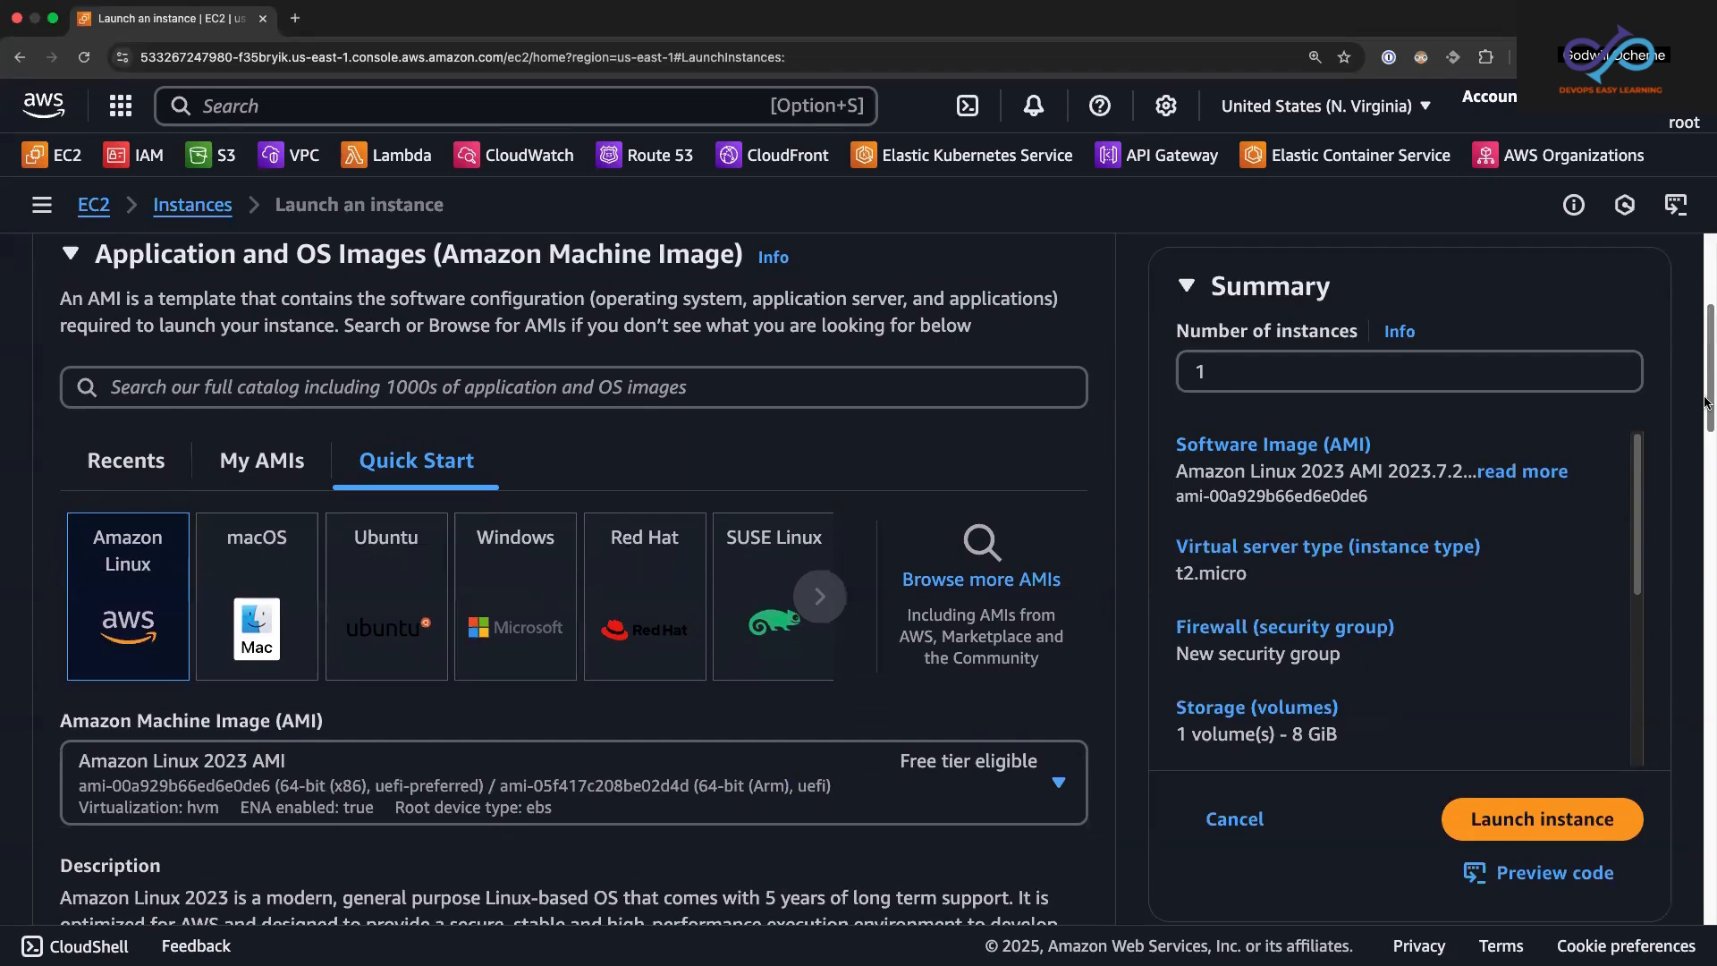
scroll(1705, 400, "down", 3)
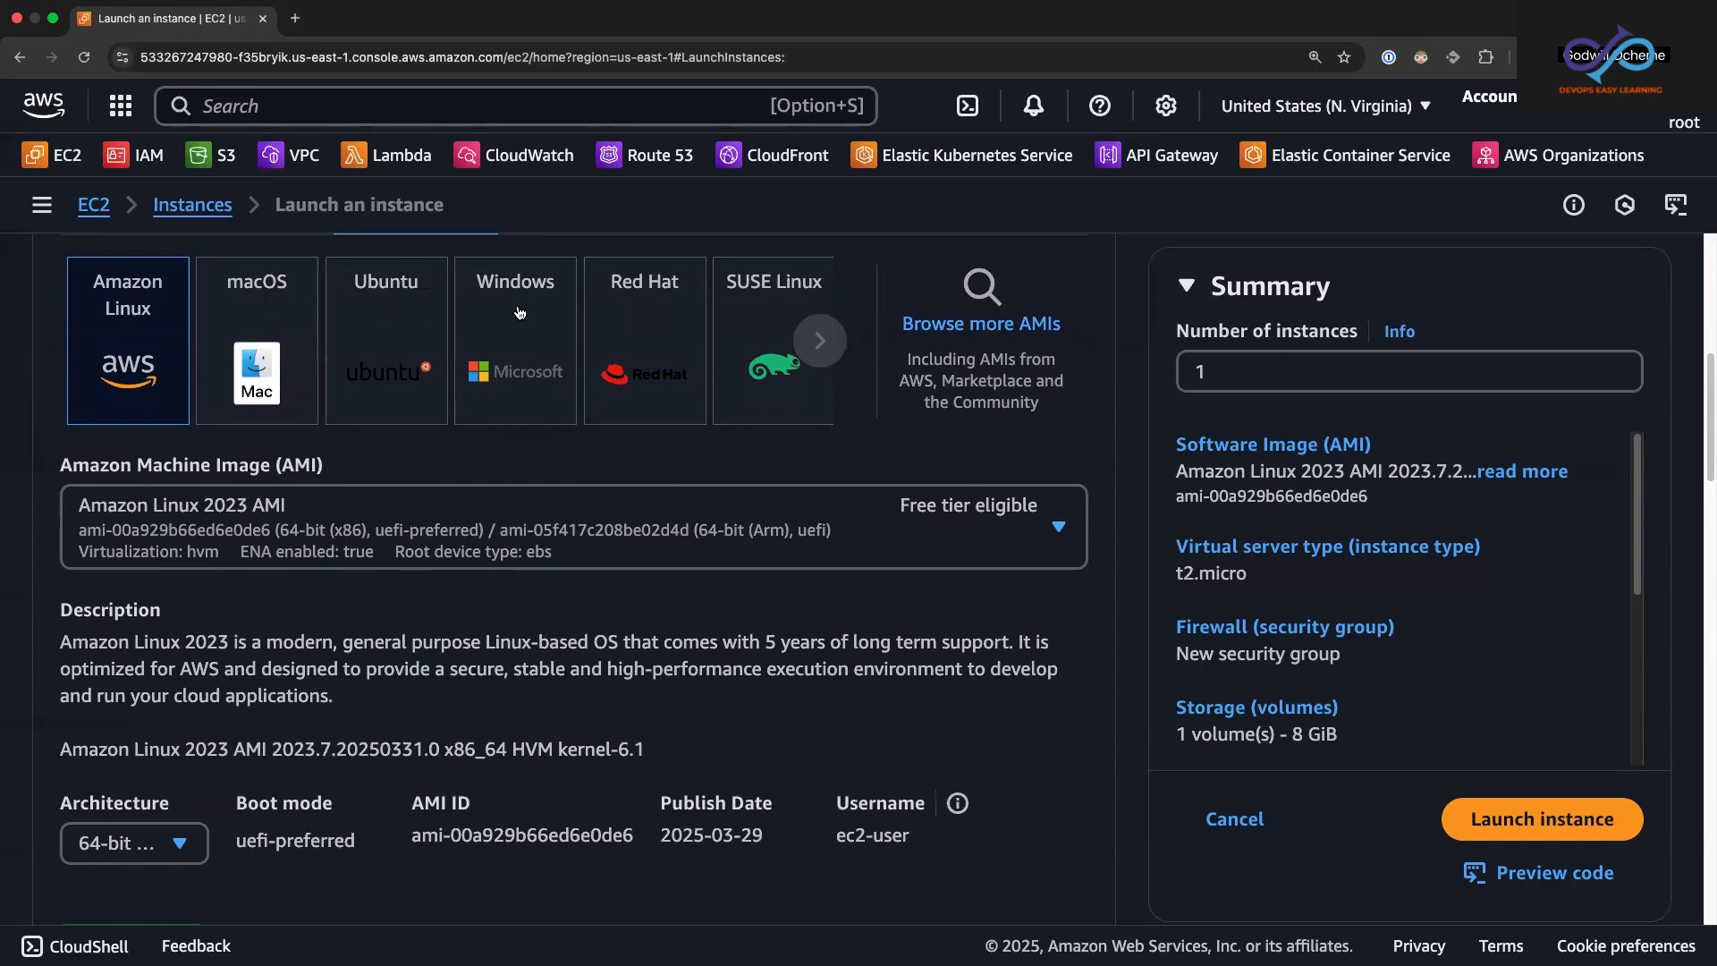
left_click(820, 343)
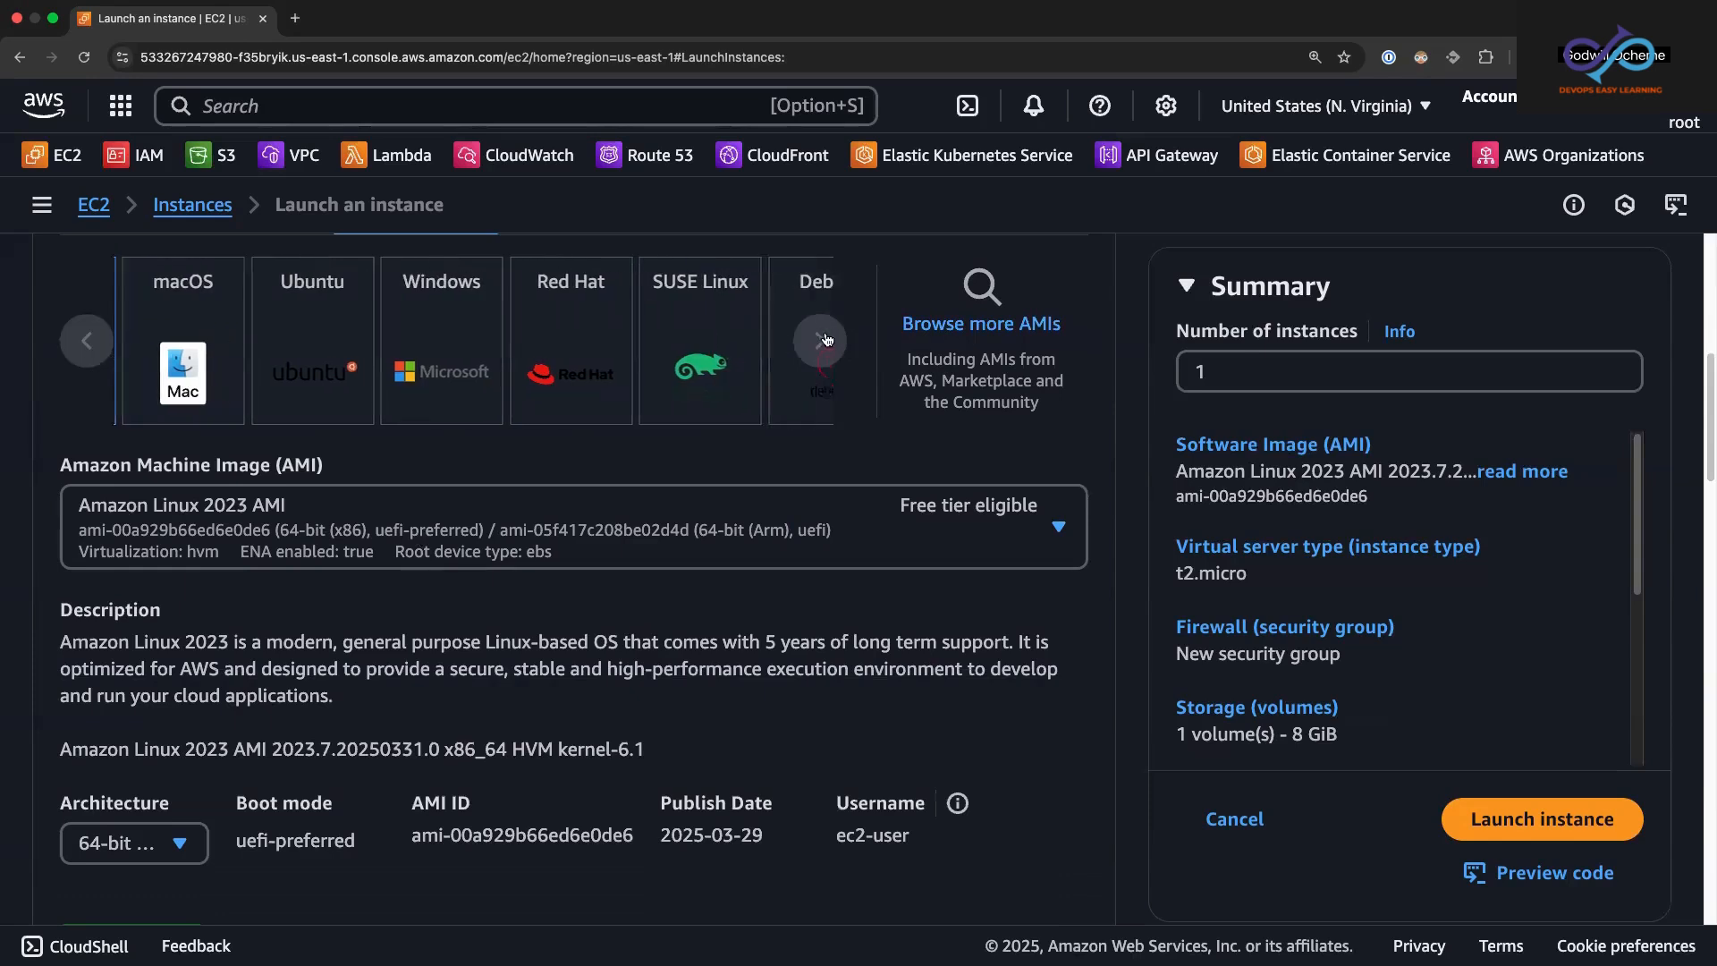
left_click(823, 340)
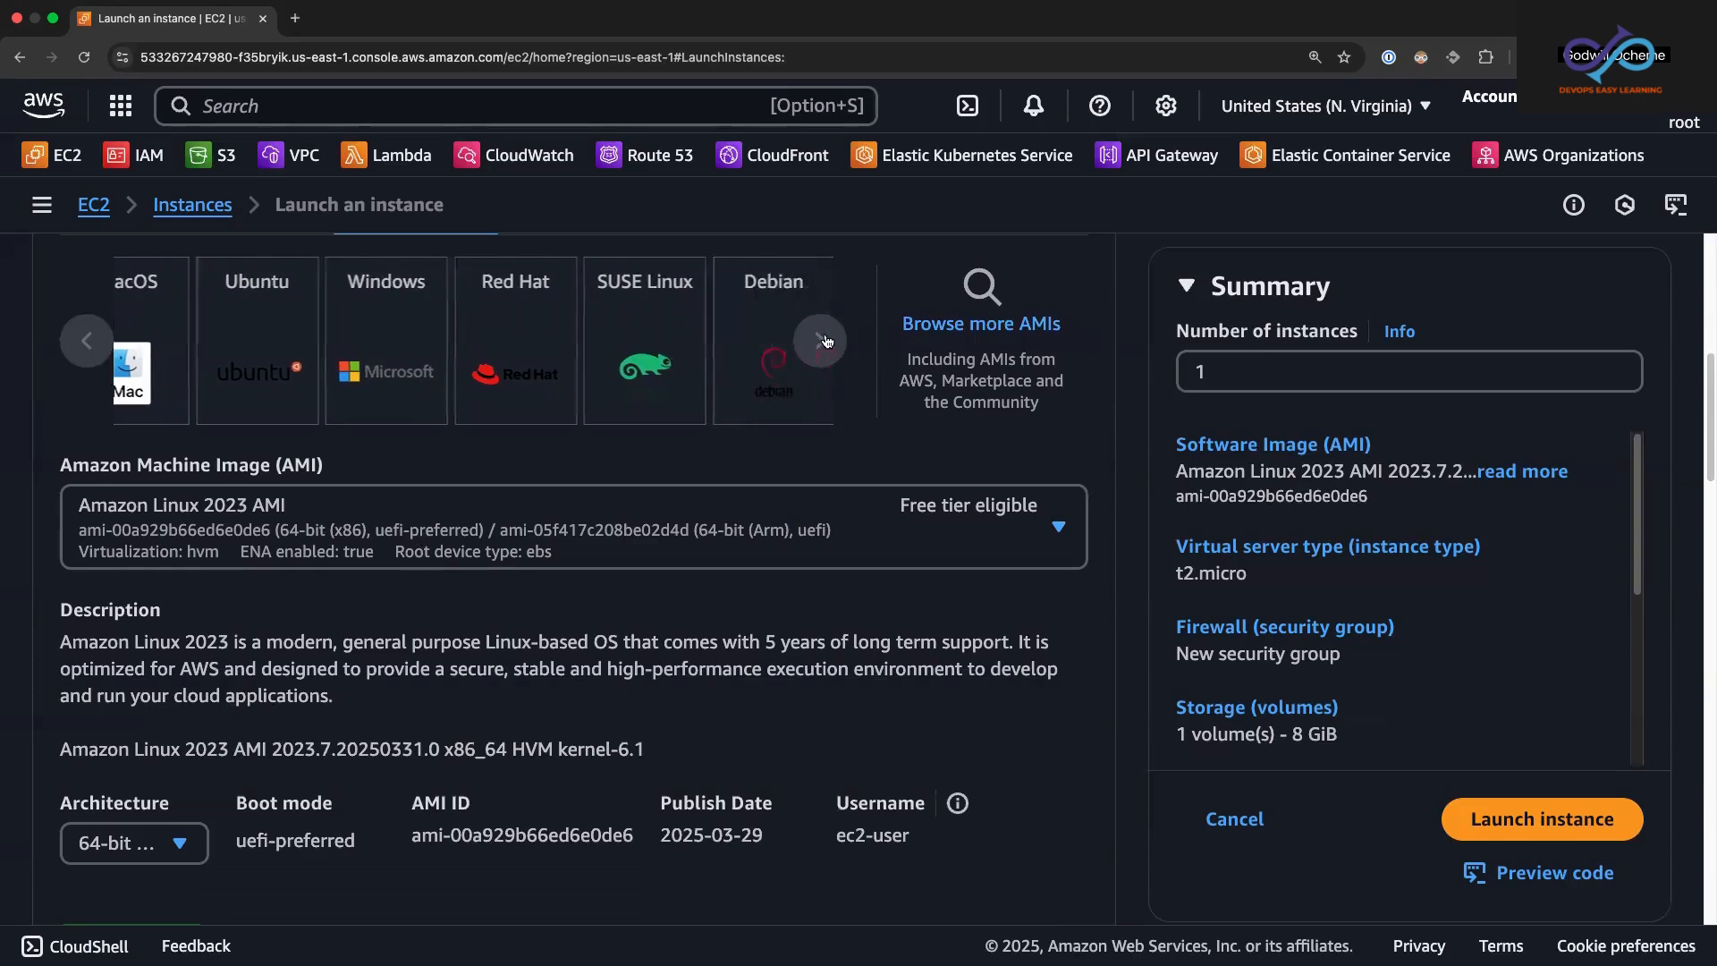
double_click(75, 357)
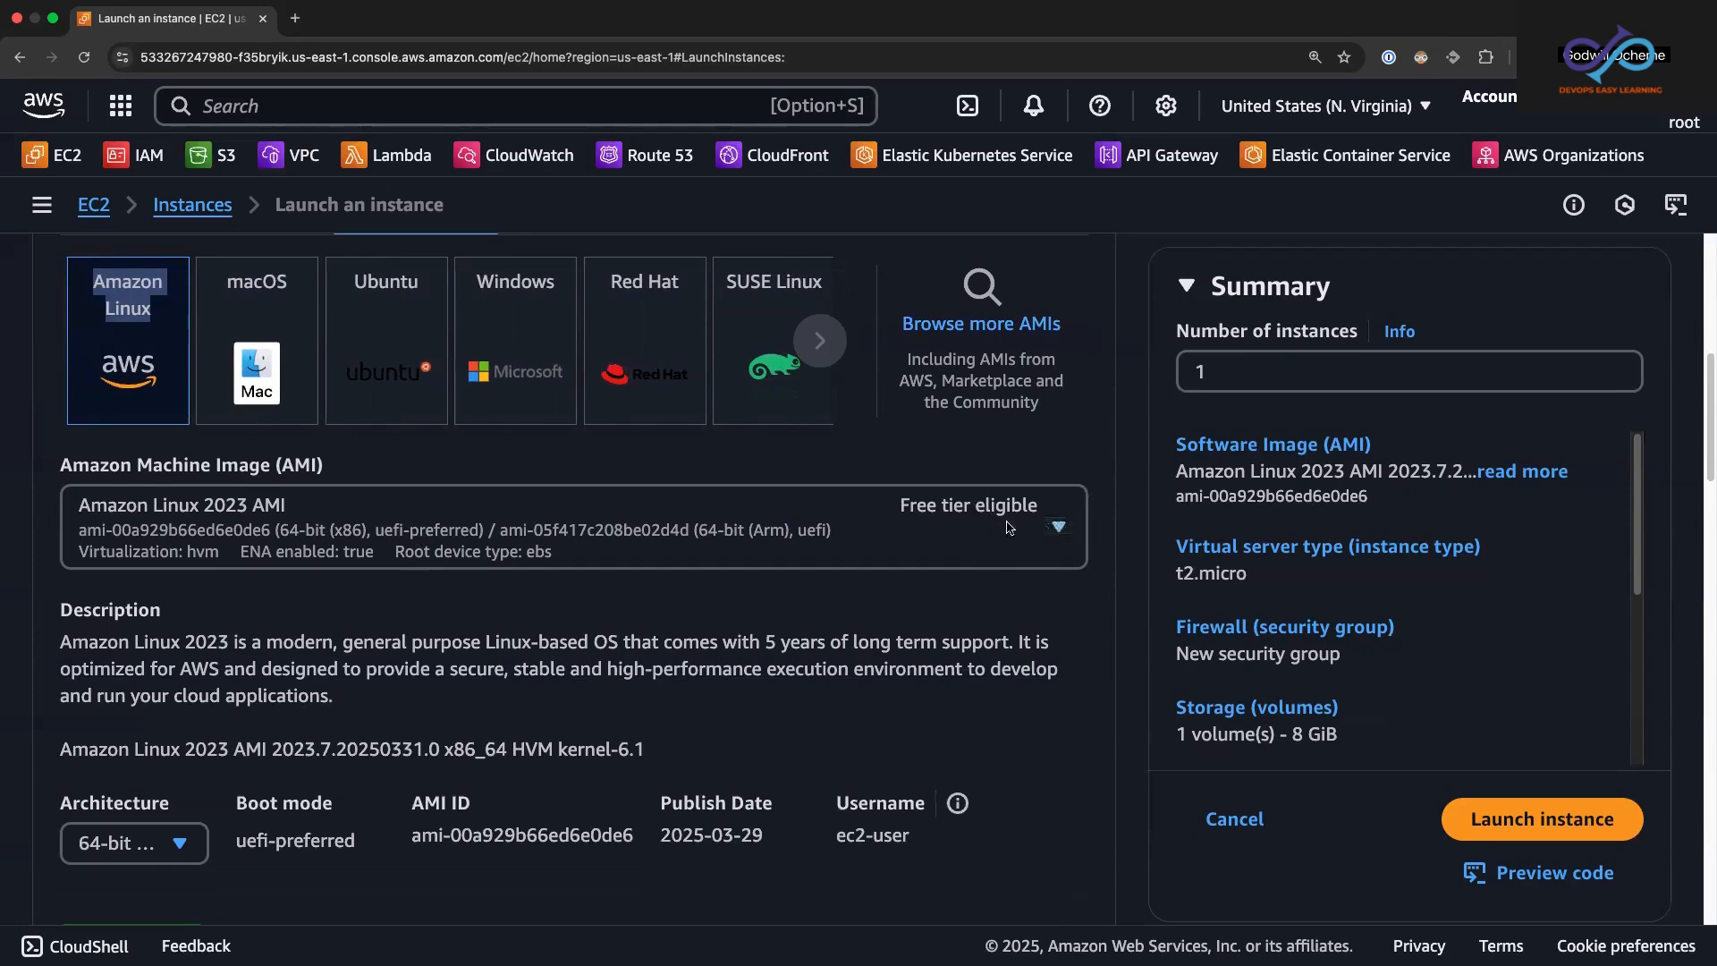
left_click(1058, 528)
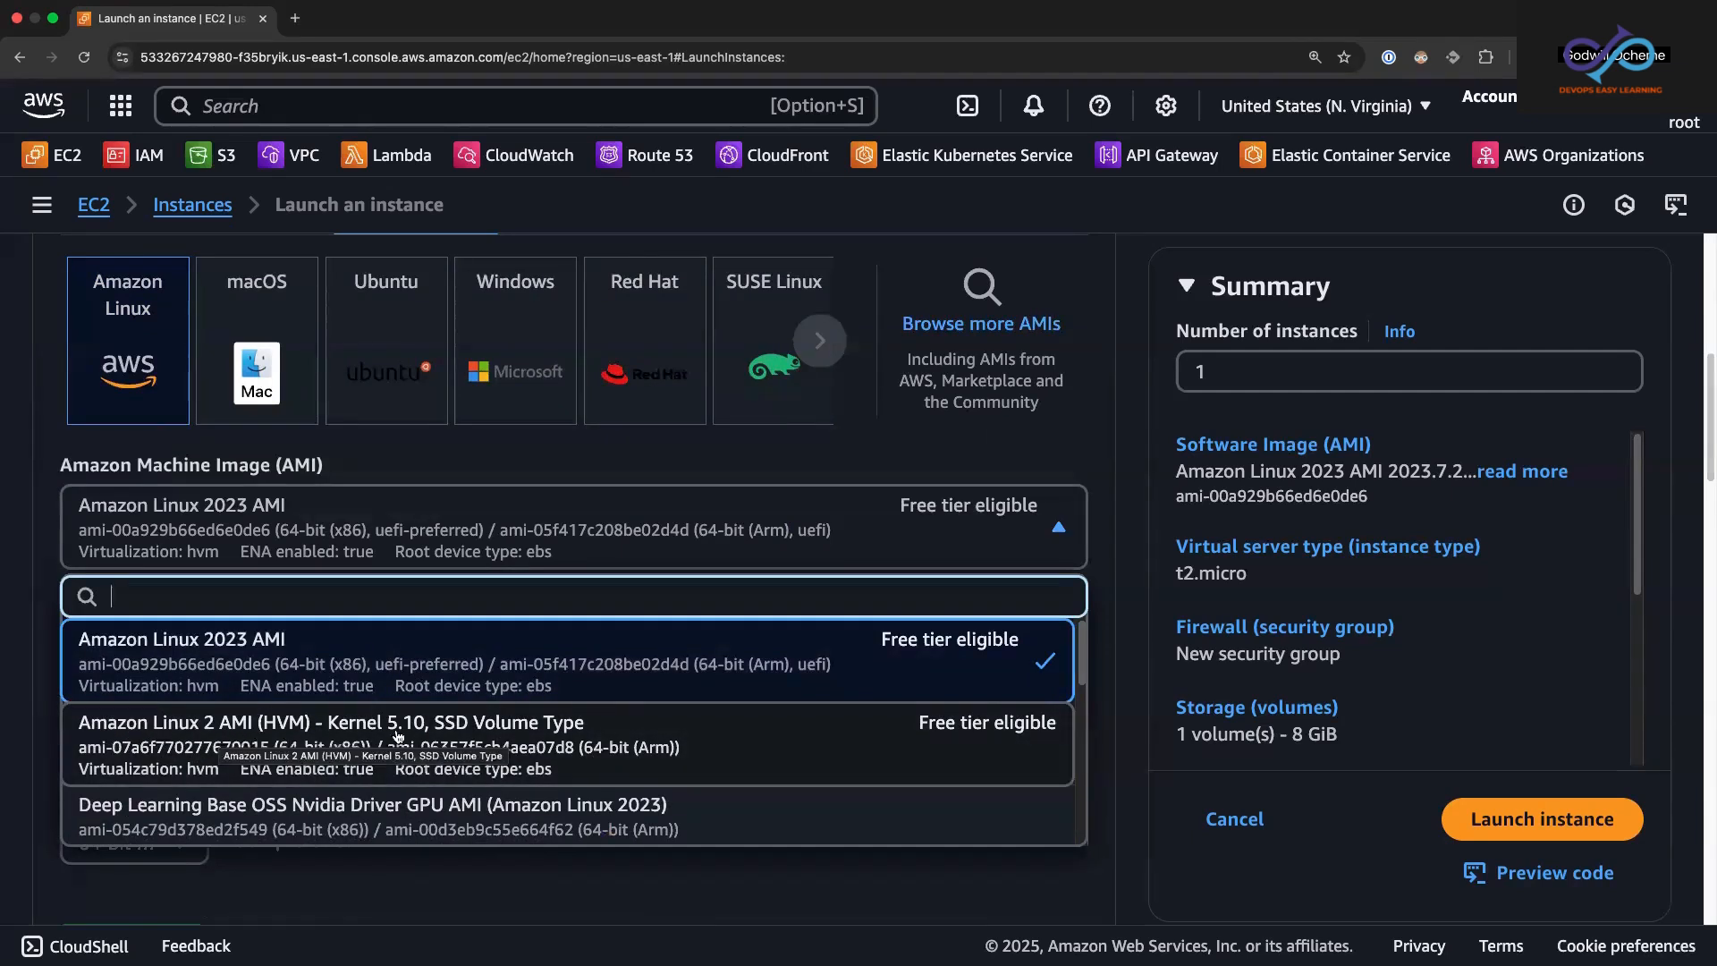
left_click(617, 735)
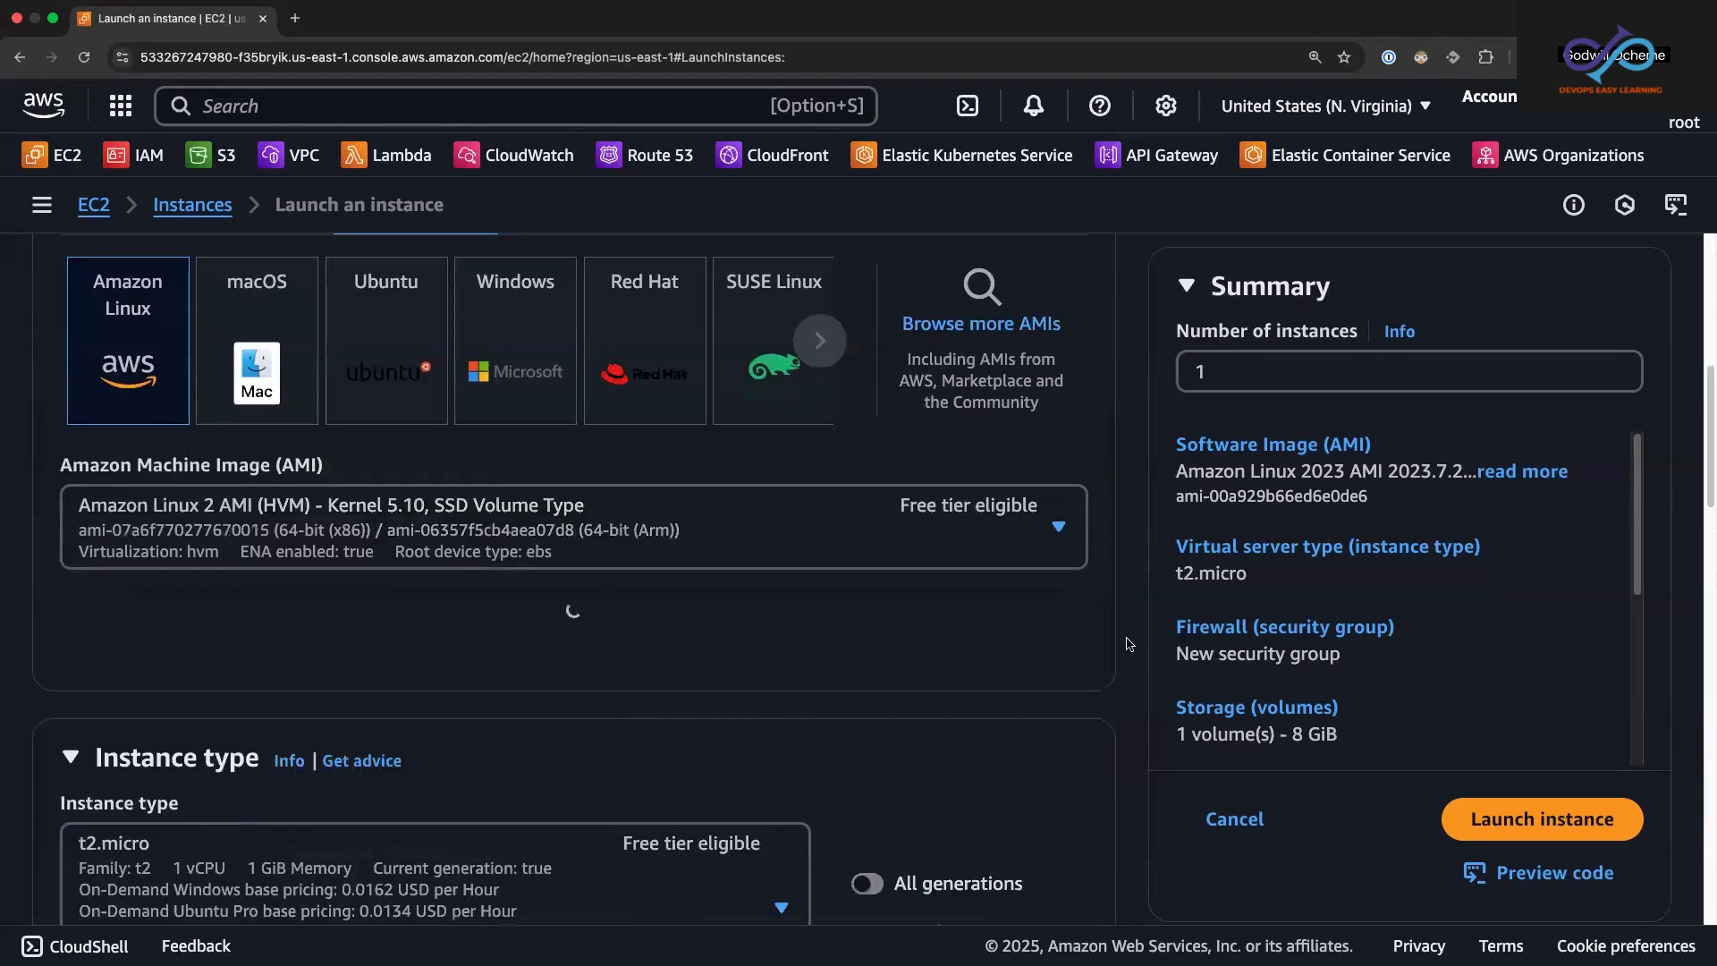
Step: Examine the available instance types with their memory and pricing, leaving t2.micro selected
left_click_drag(1704, 470, 1705, 563)
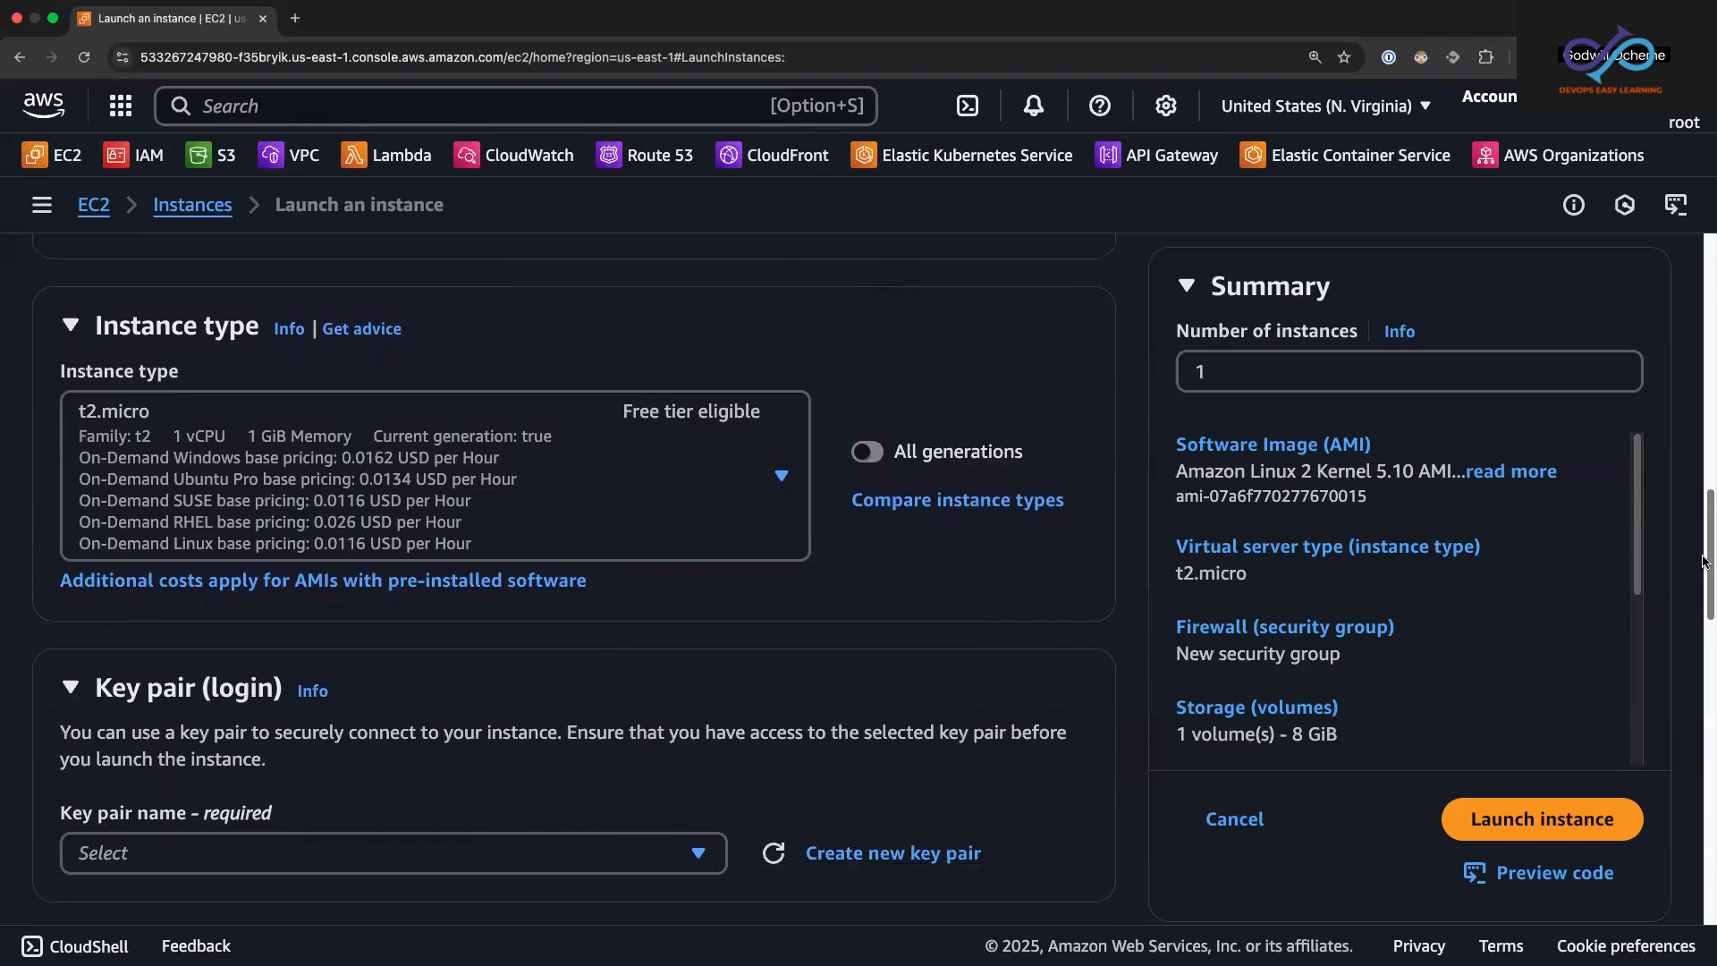
left_click(781, 480)
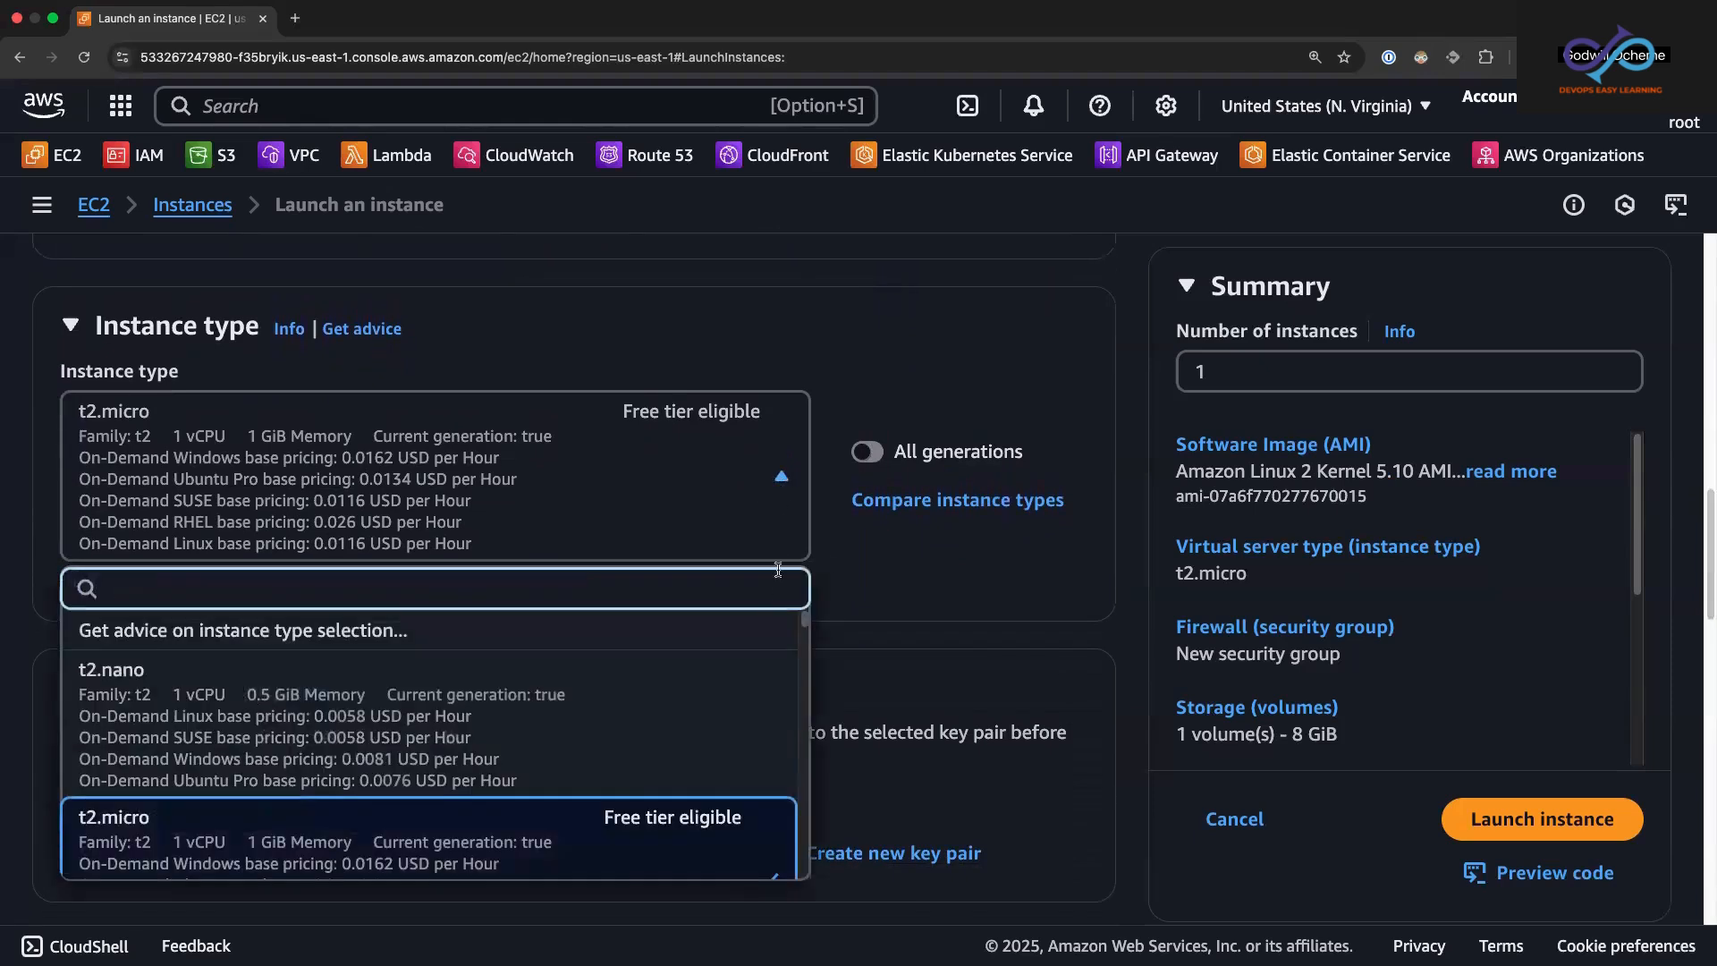
left_click_drag(807, 625, 809, 626)
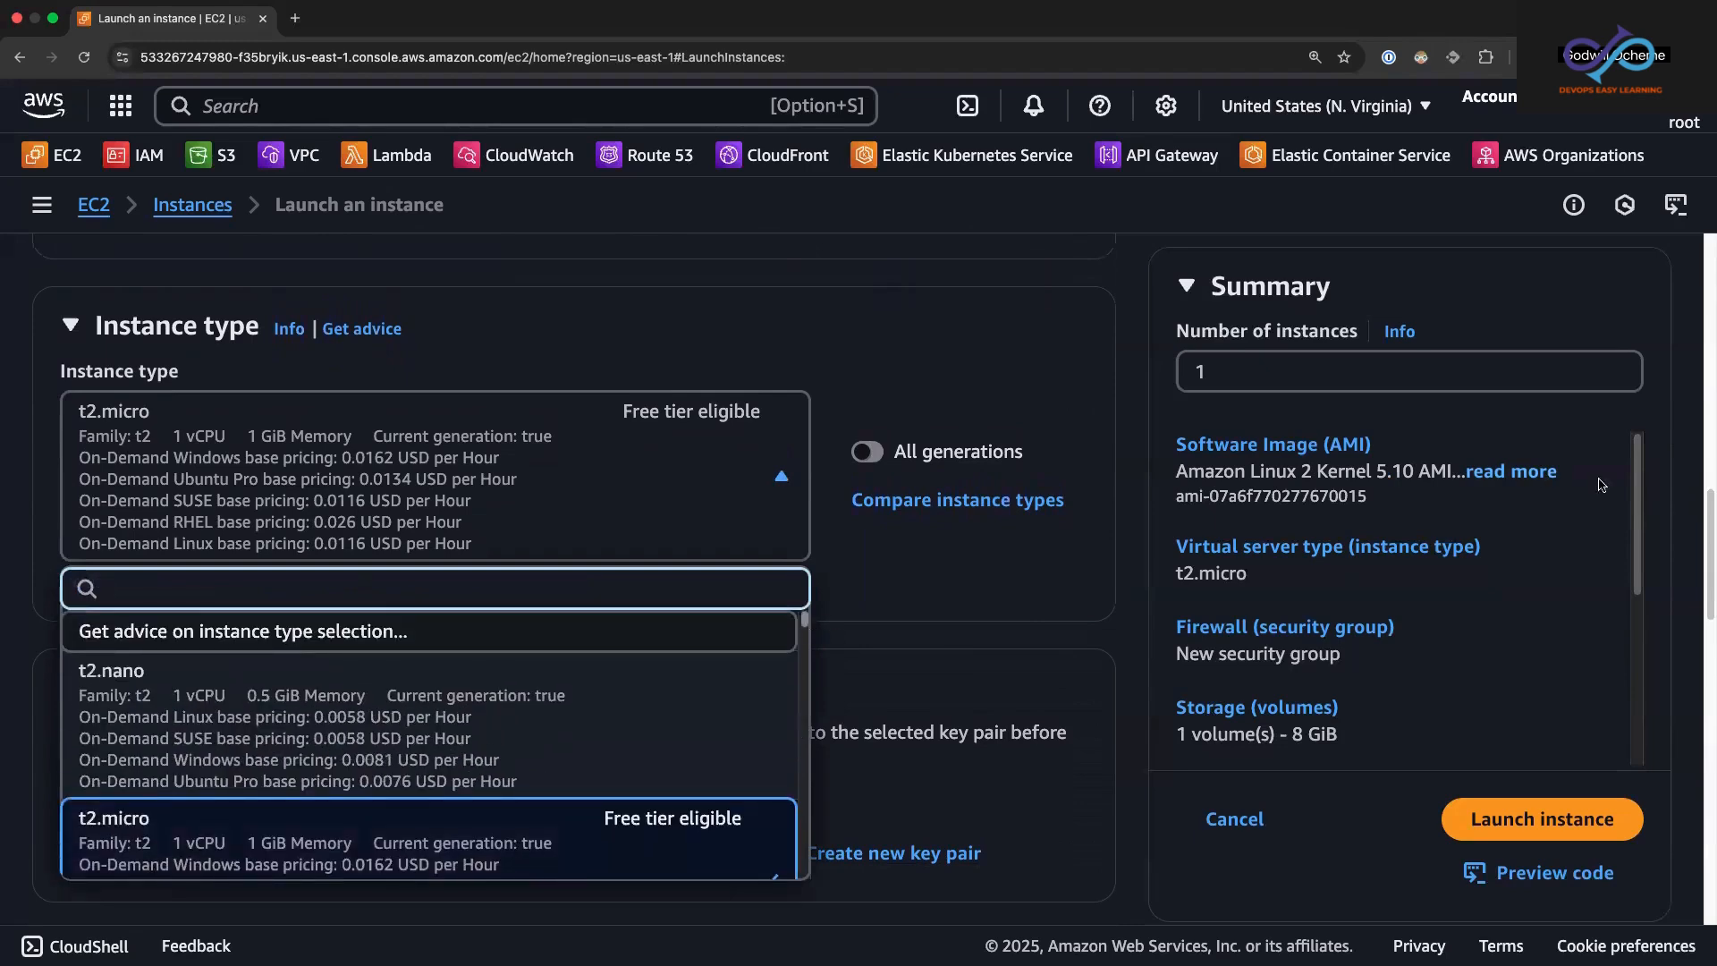
left_click_drag(1704, 532, 1703, 545)
scroll(1703, 546, "down", 5)
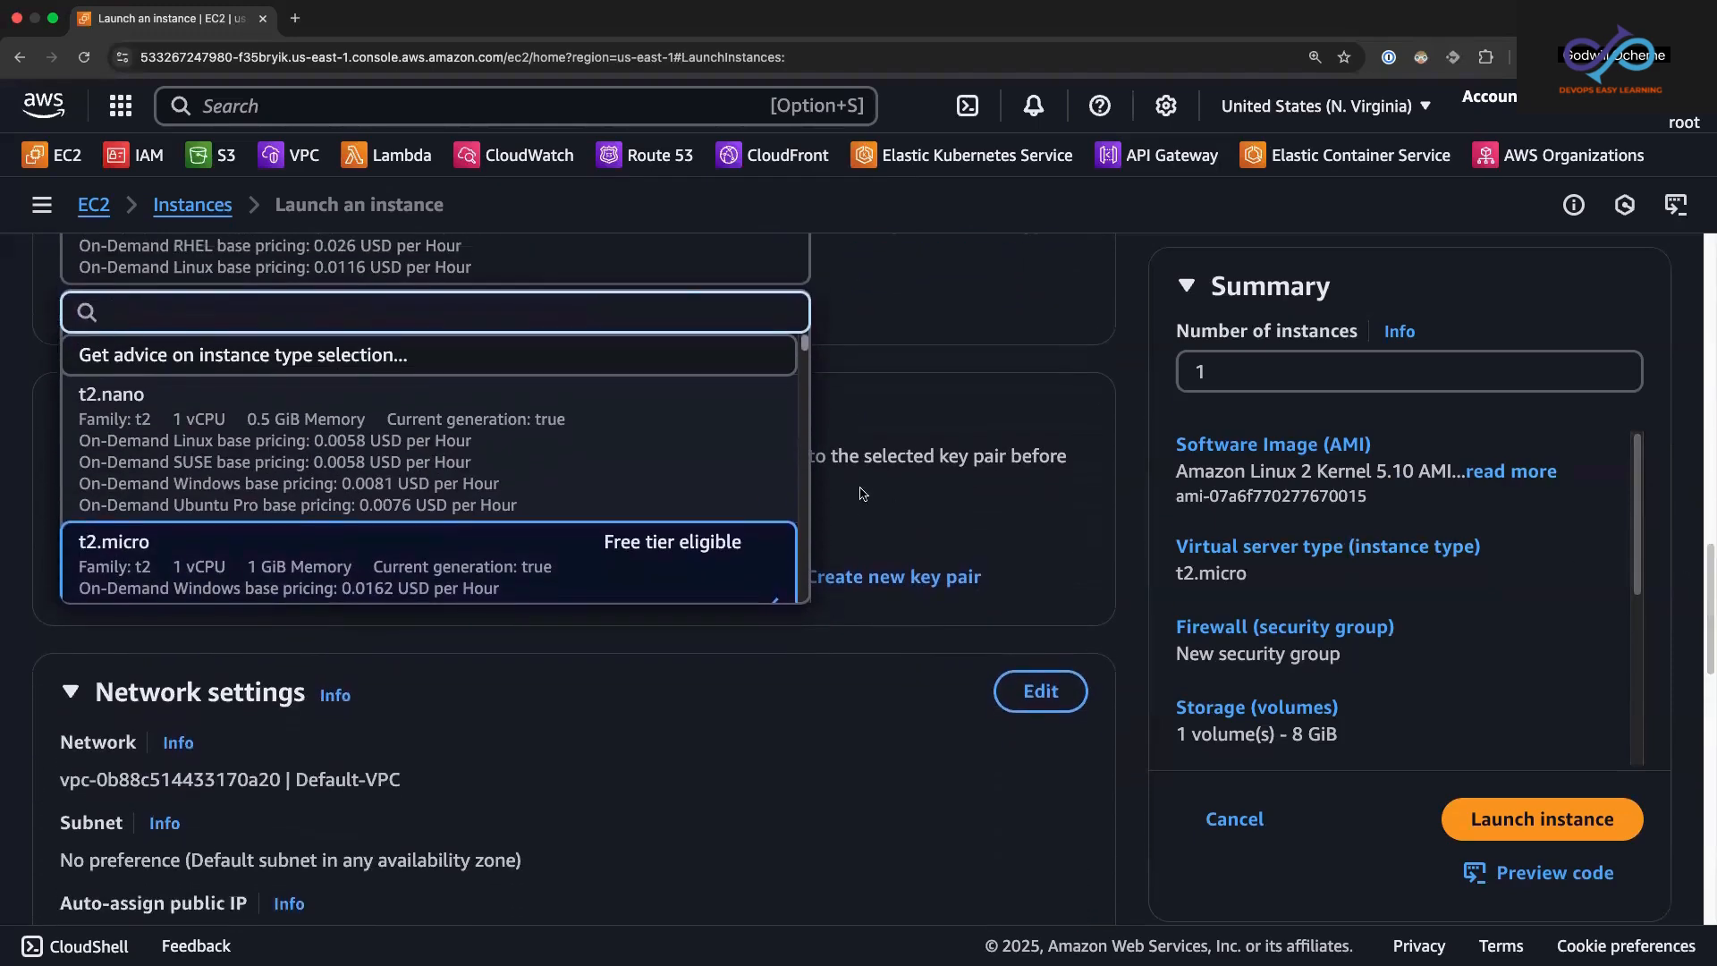
scroll(806, 347, "down", 10)
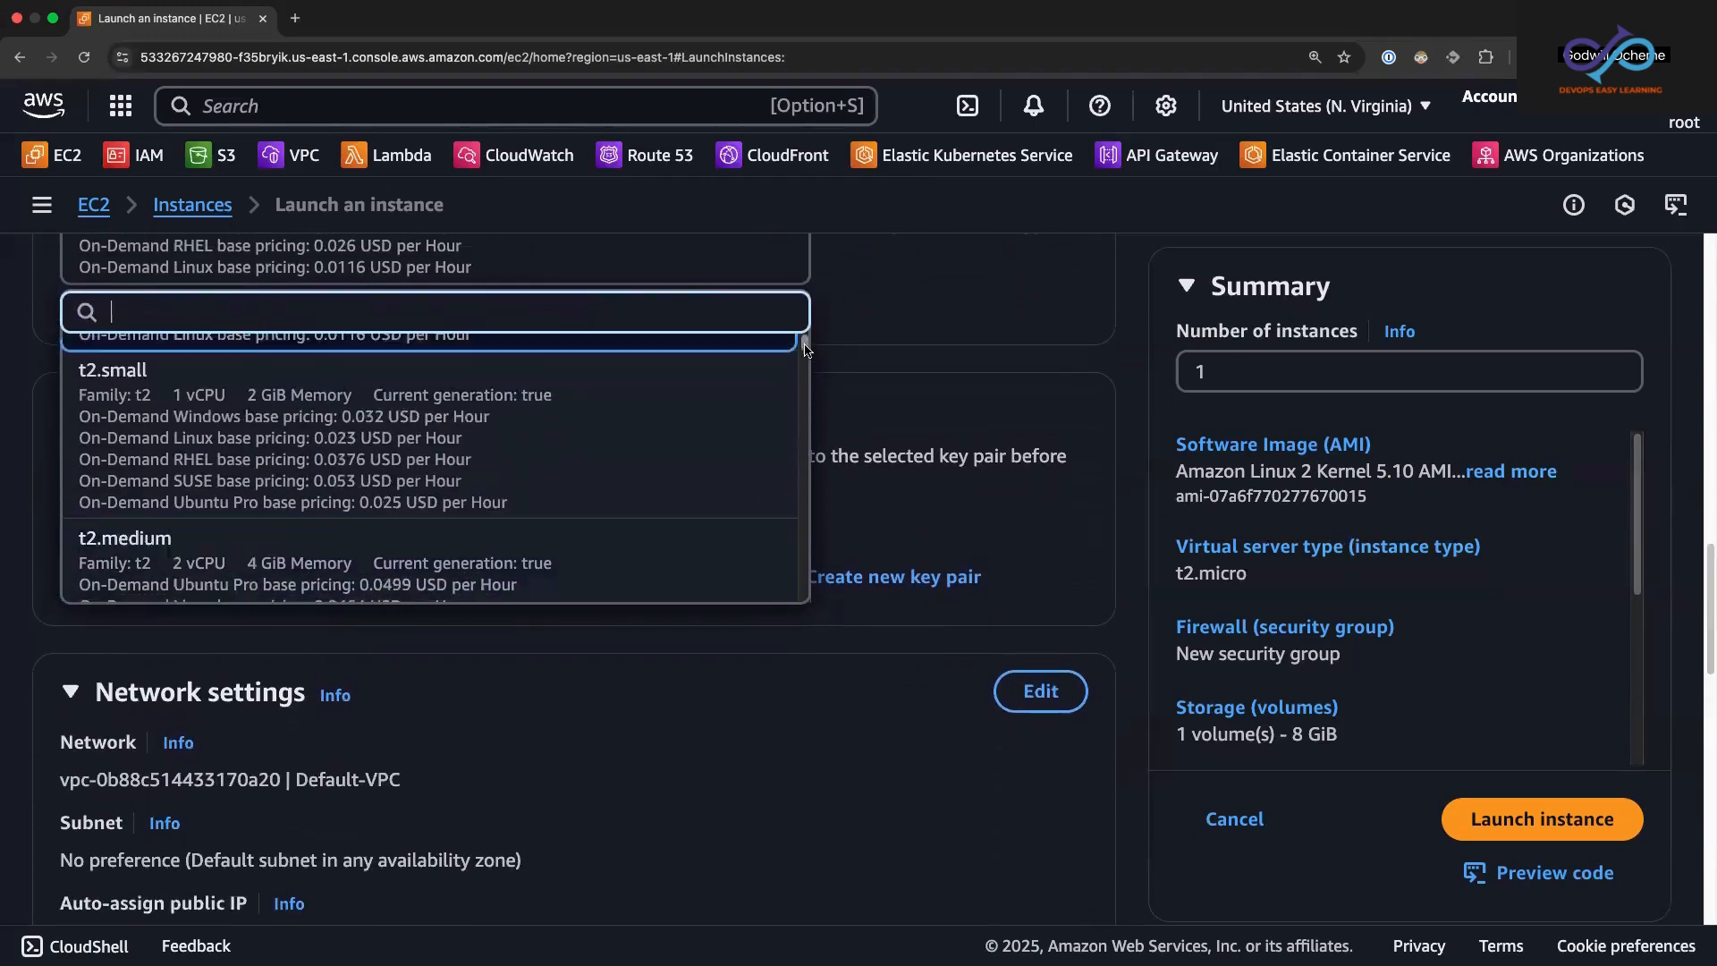
scroll(806, 353, "up", 15)
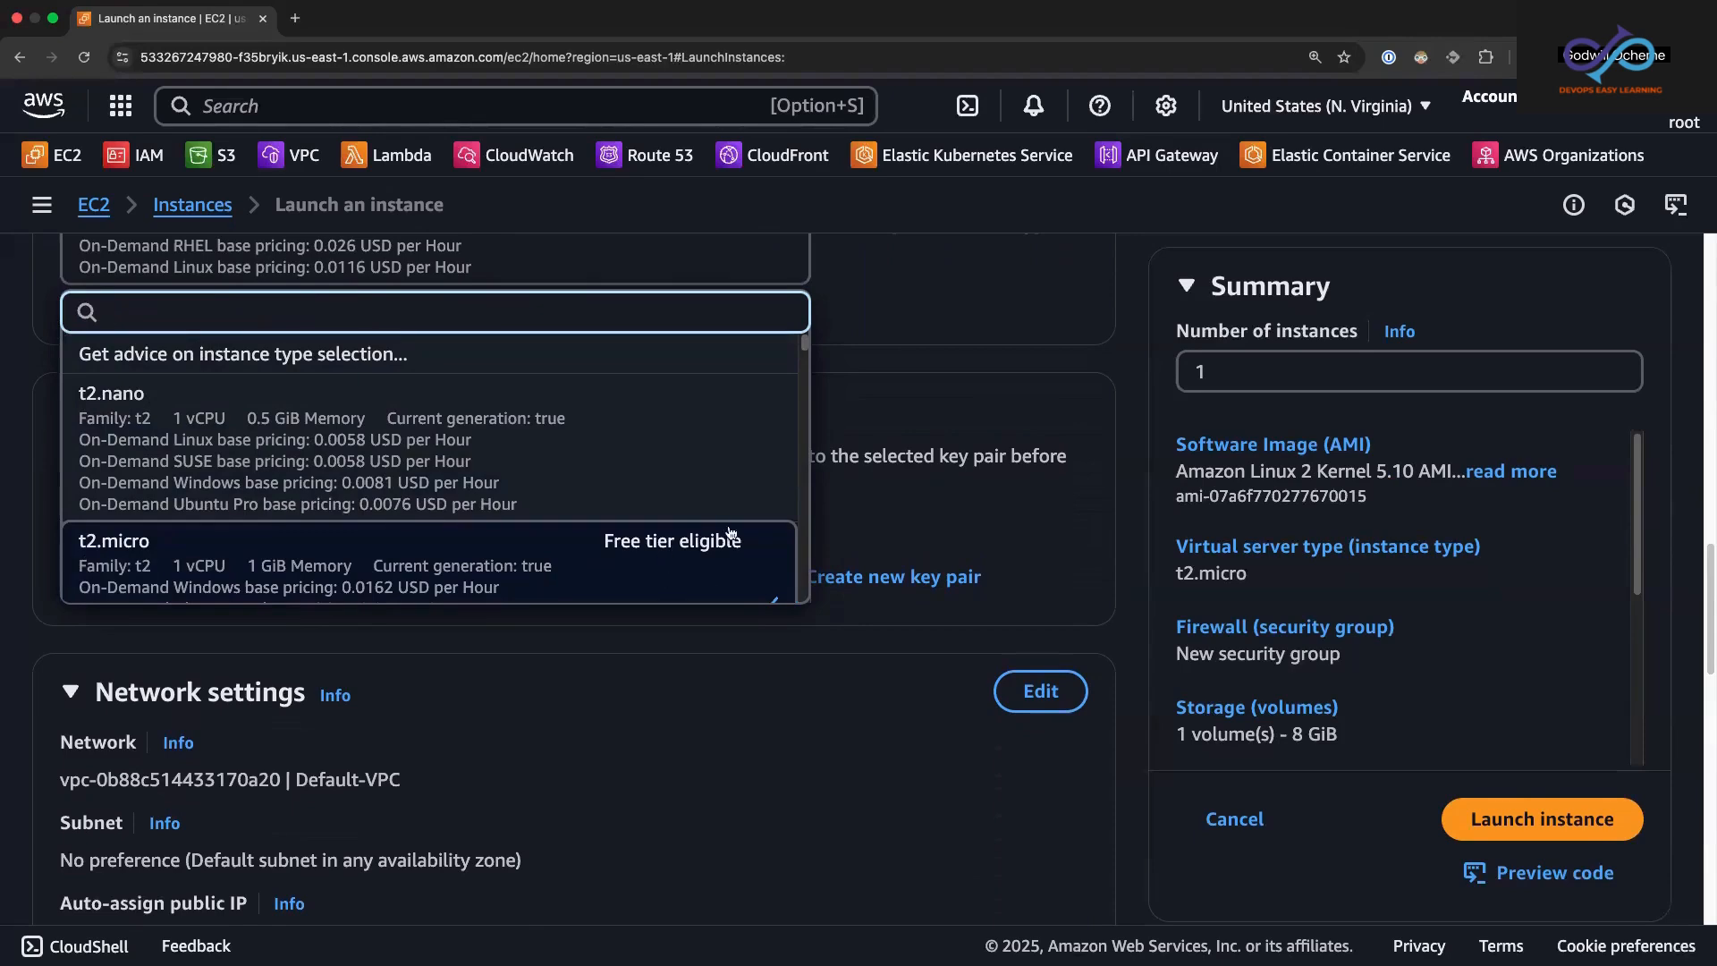
left_click(948, 372)
Step: Check the existing key pairs, then create an RSA key pair named demo-key in .pem format for the instance login
left_click_drag(1707, 540, 1707, 573)
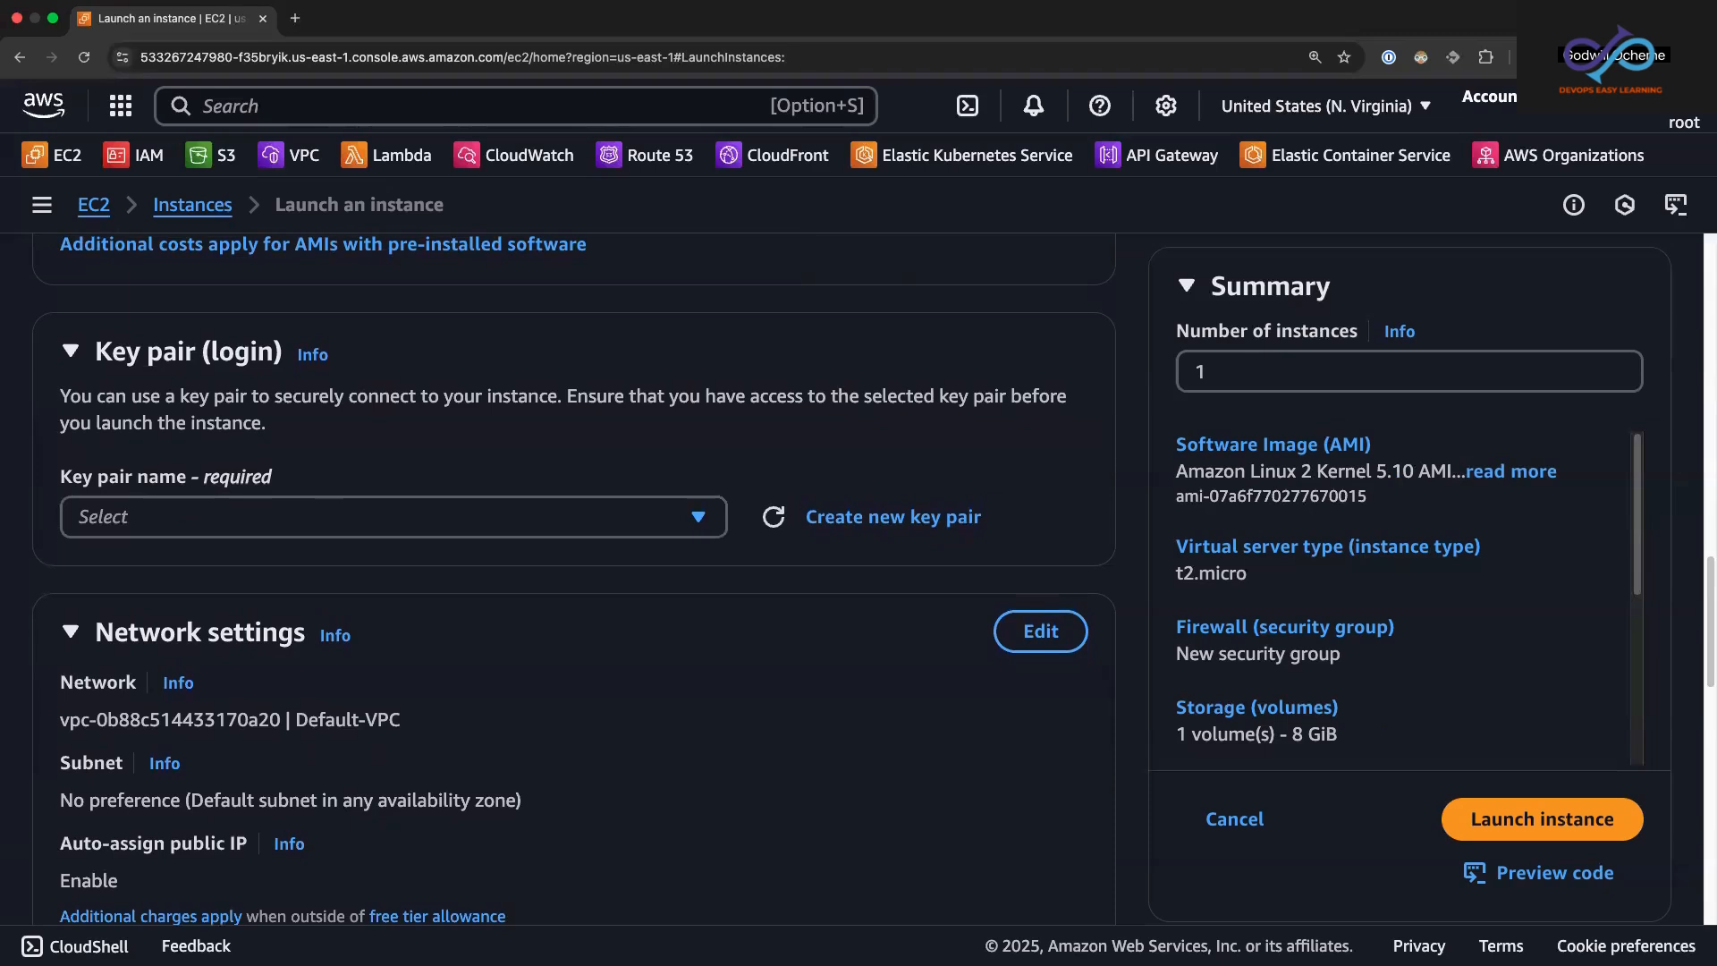
left_click(702, 519)
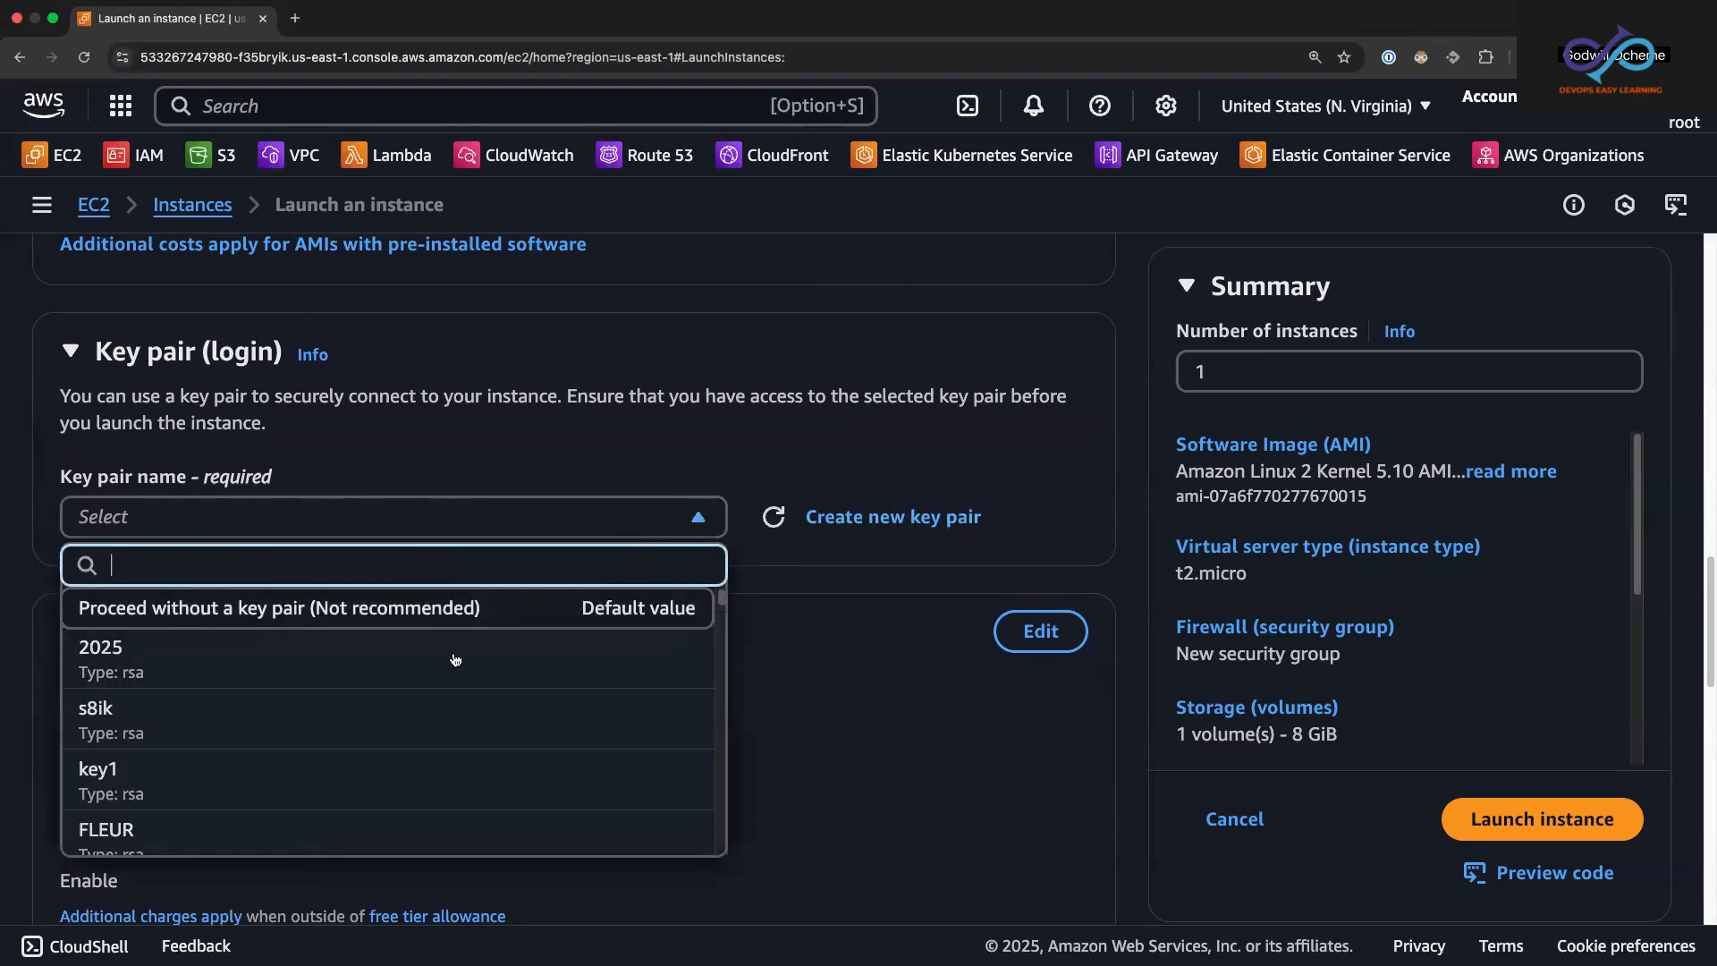
left_click_drag(725, 601, 725, 560)
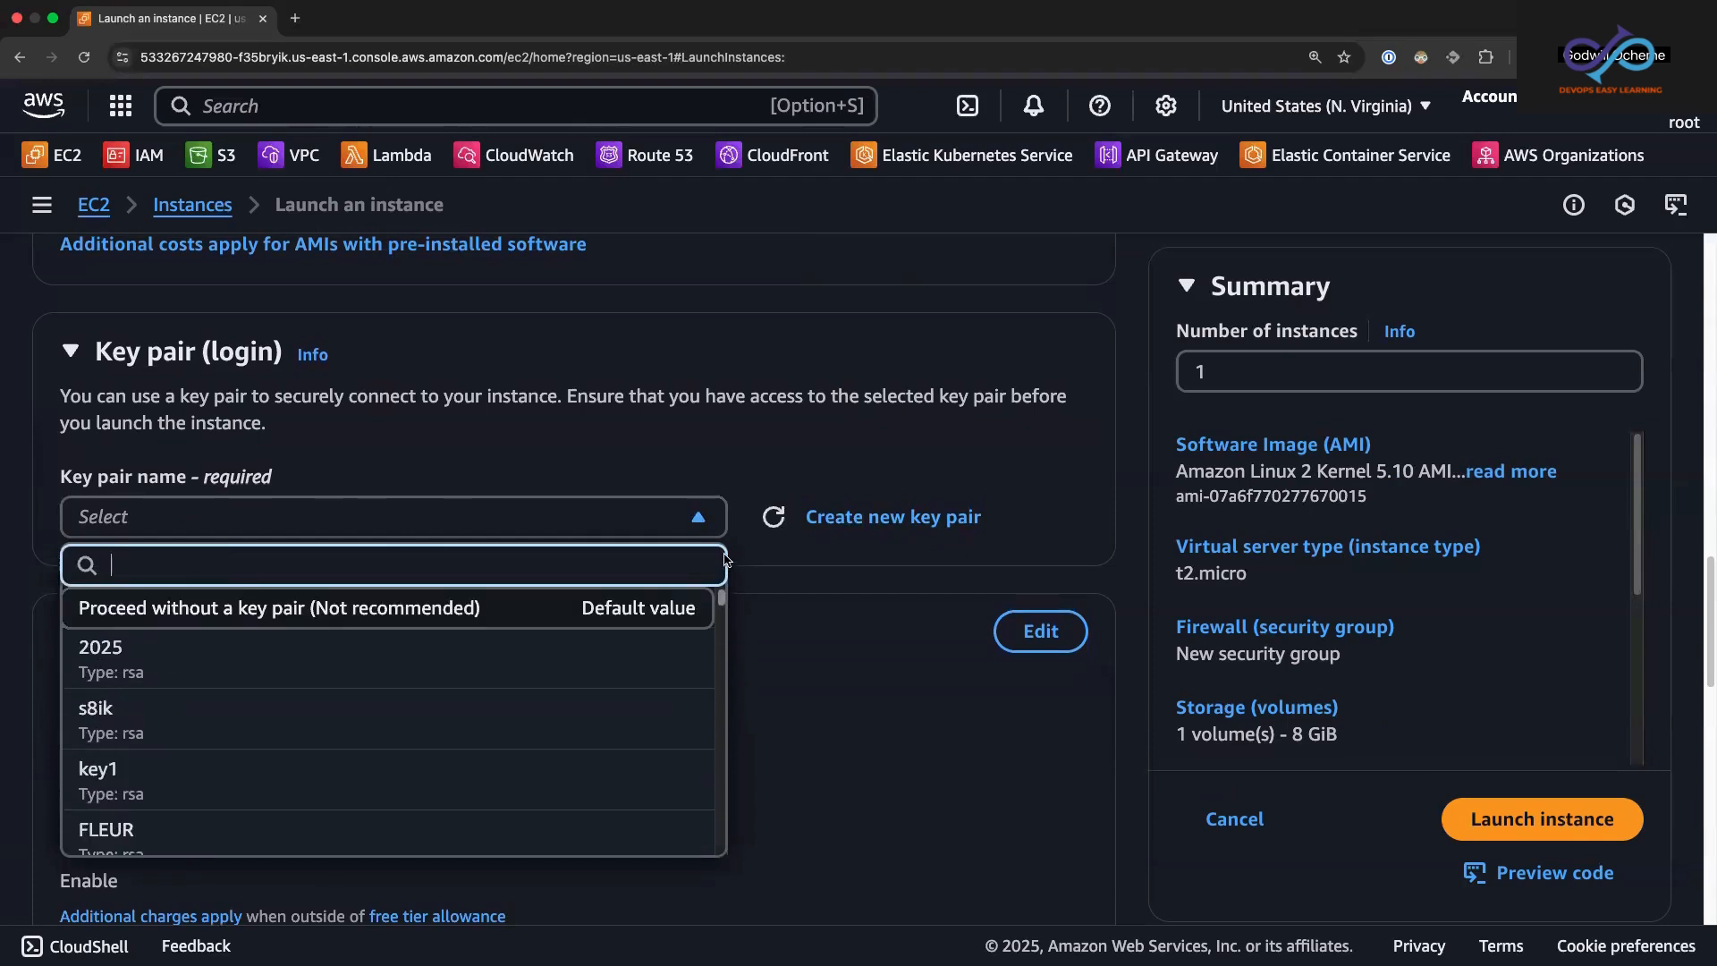
left_click(745, 454)
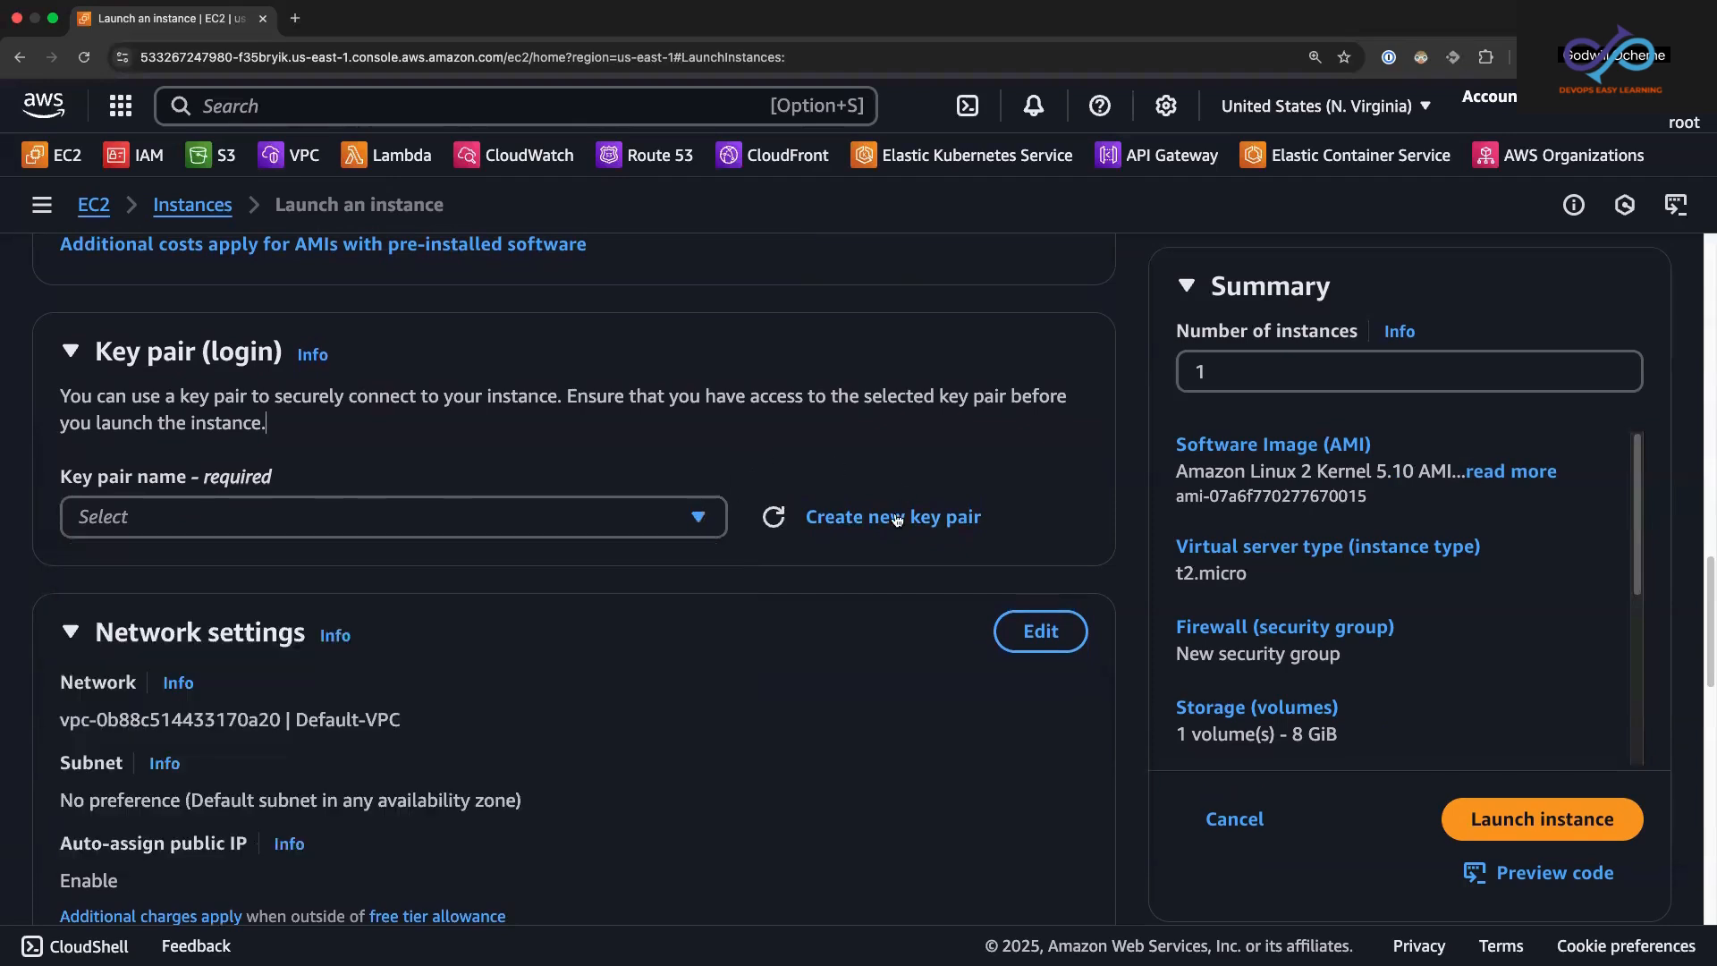
left_click(844, 526)
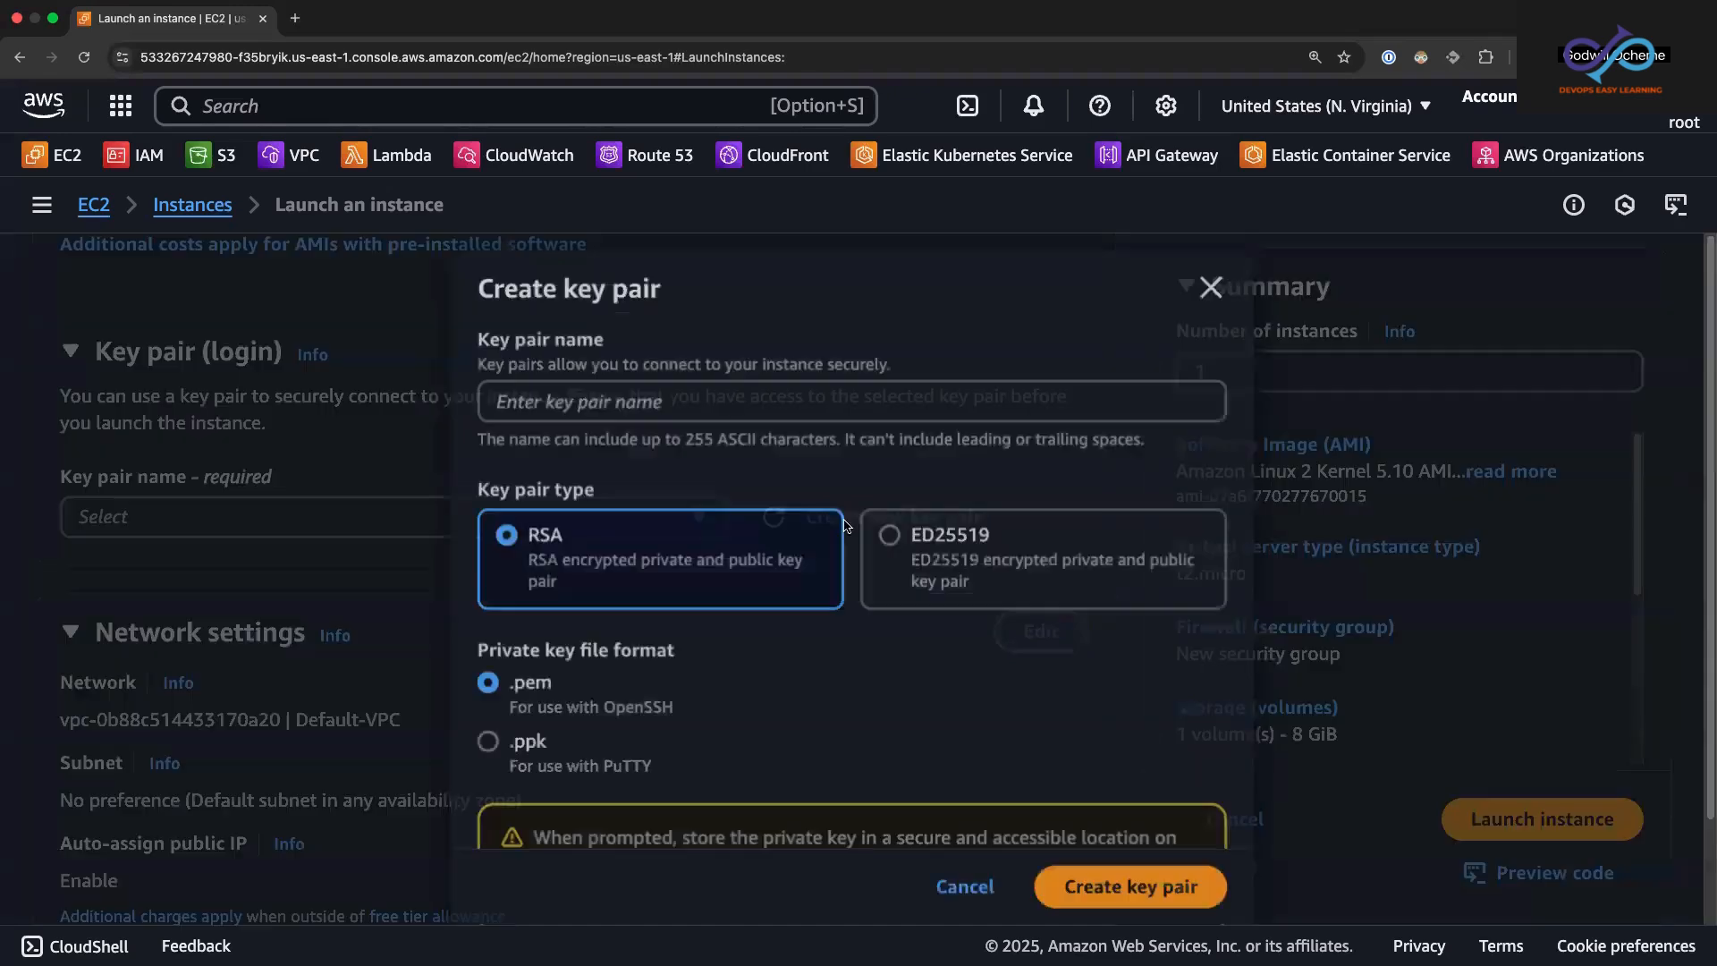
left_click(675, 413)
type("dem")
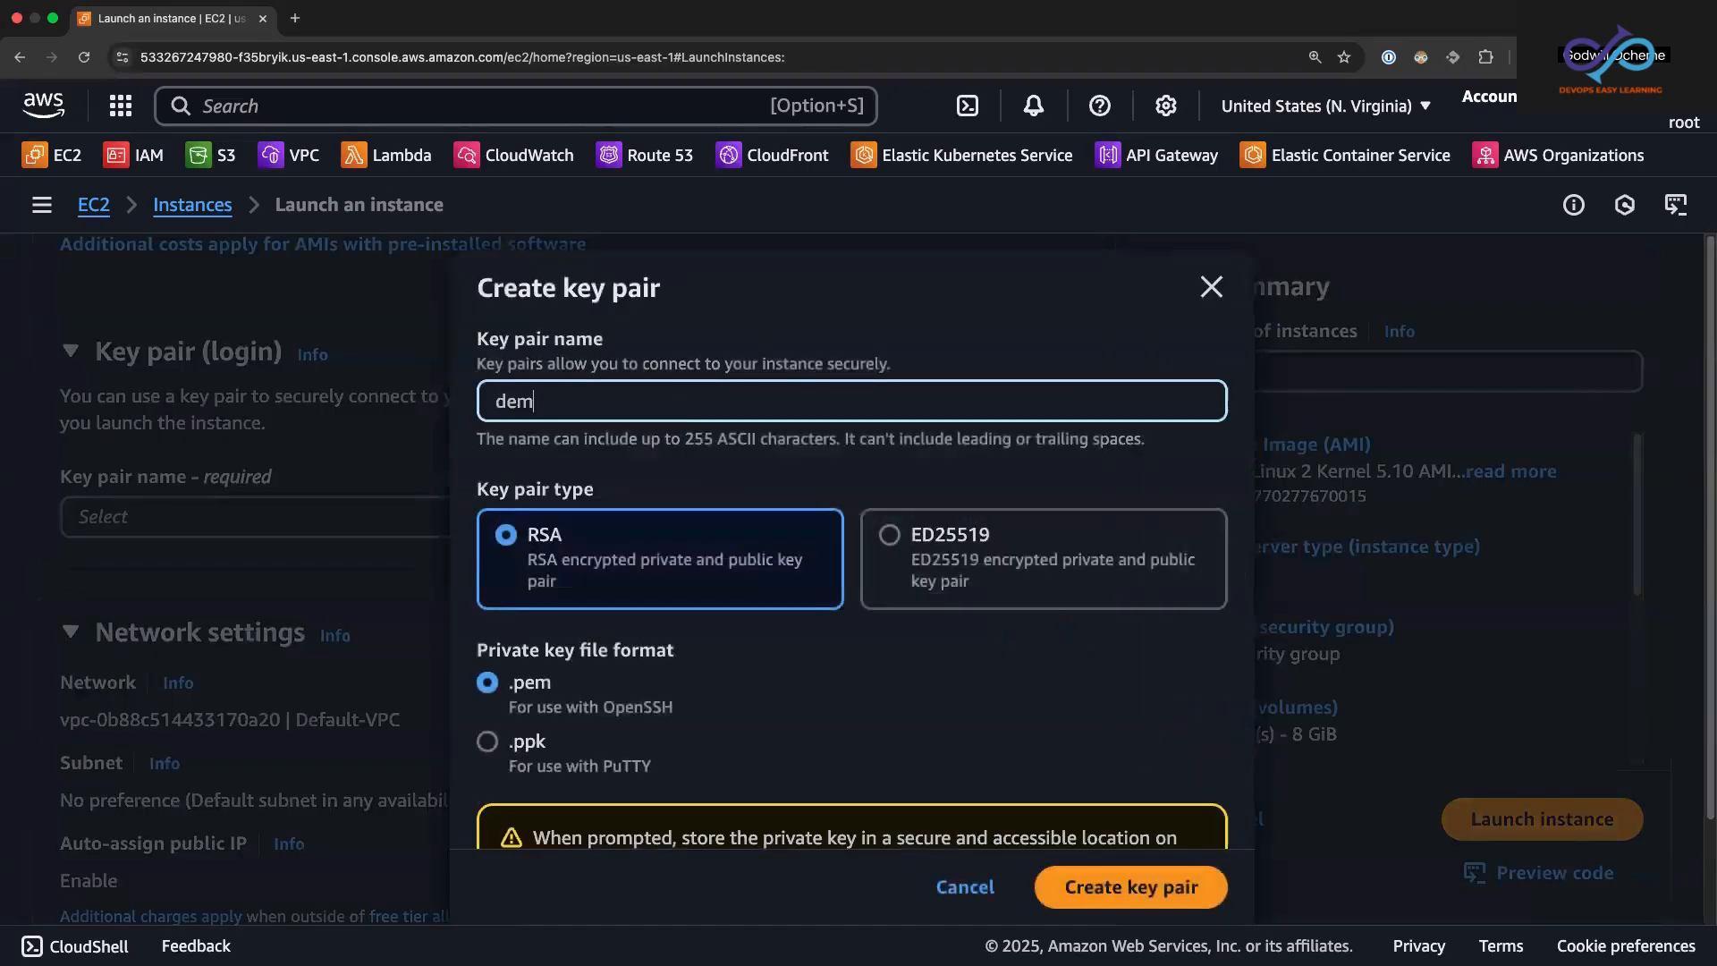
type("o-key")
left_click(1138, 896)
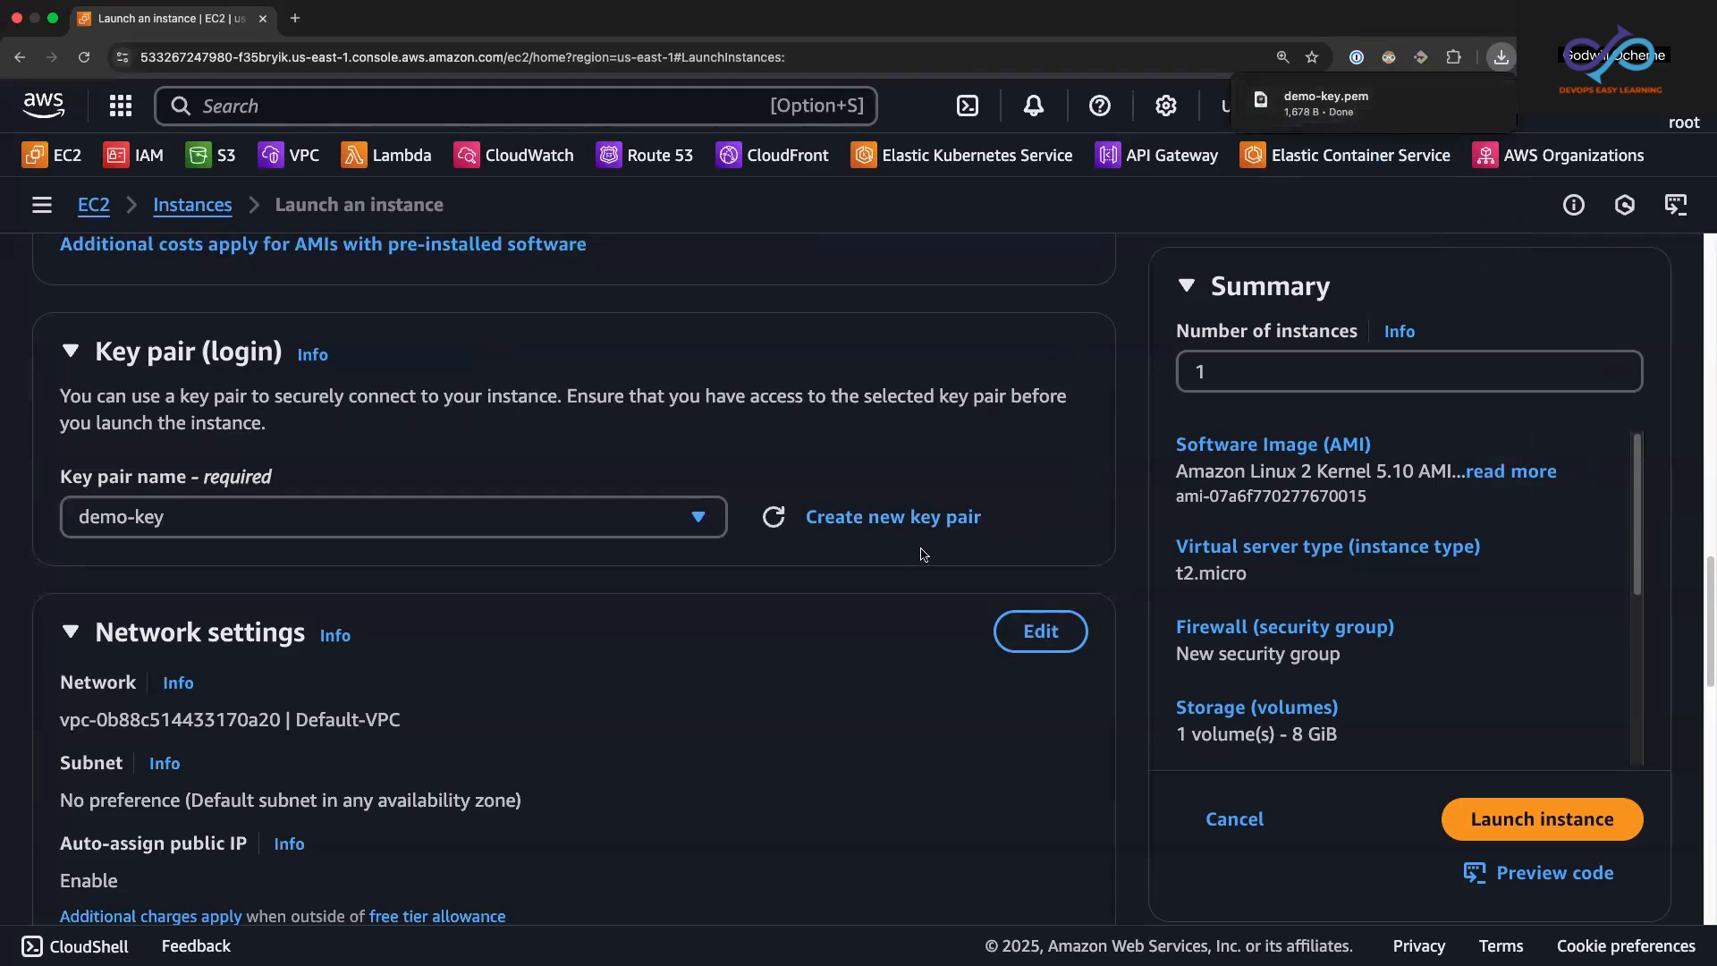
Step: Review the chosen image, instance type, default VPC network settings and the new security group's name and rules
left_click_drag(1706, 614, 1693, 442)
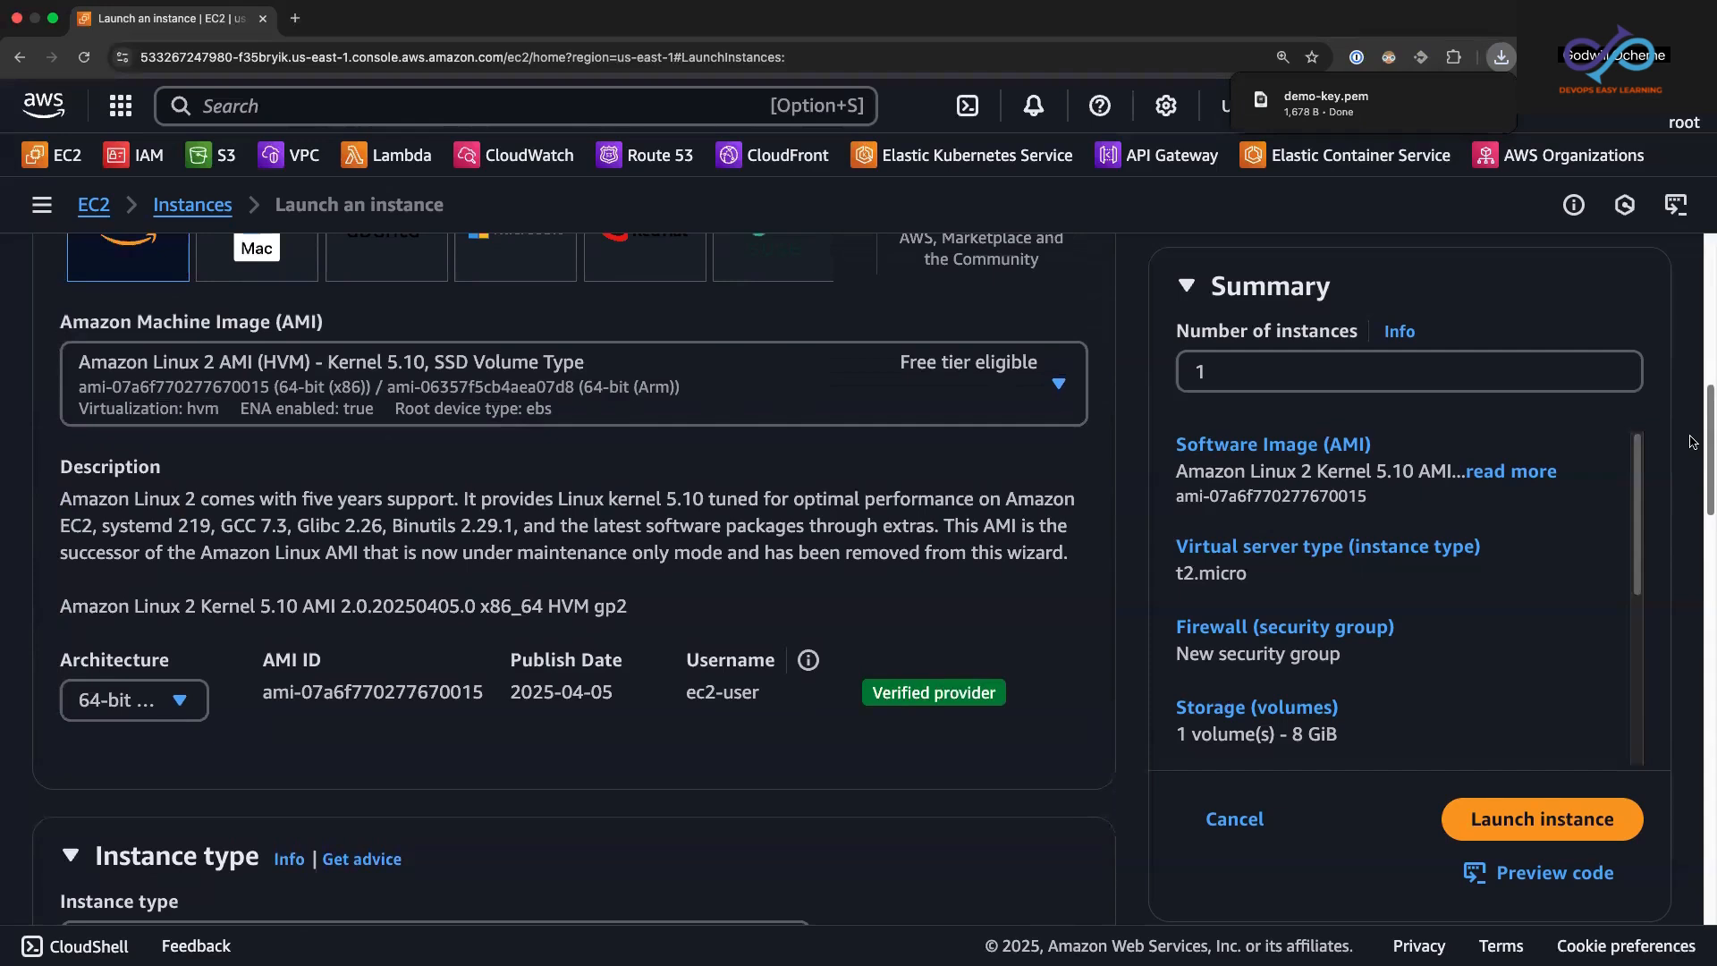
scroll(1692, 441, "down", 1)
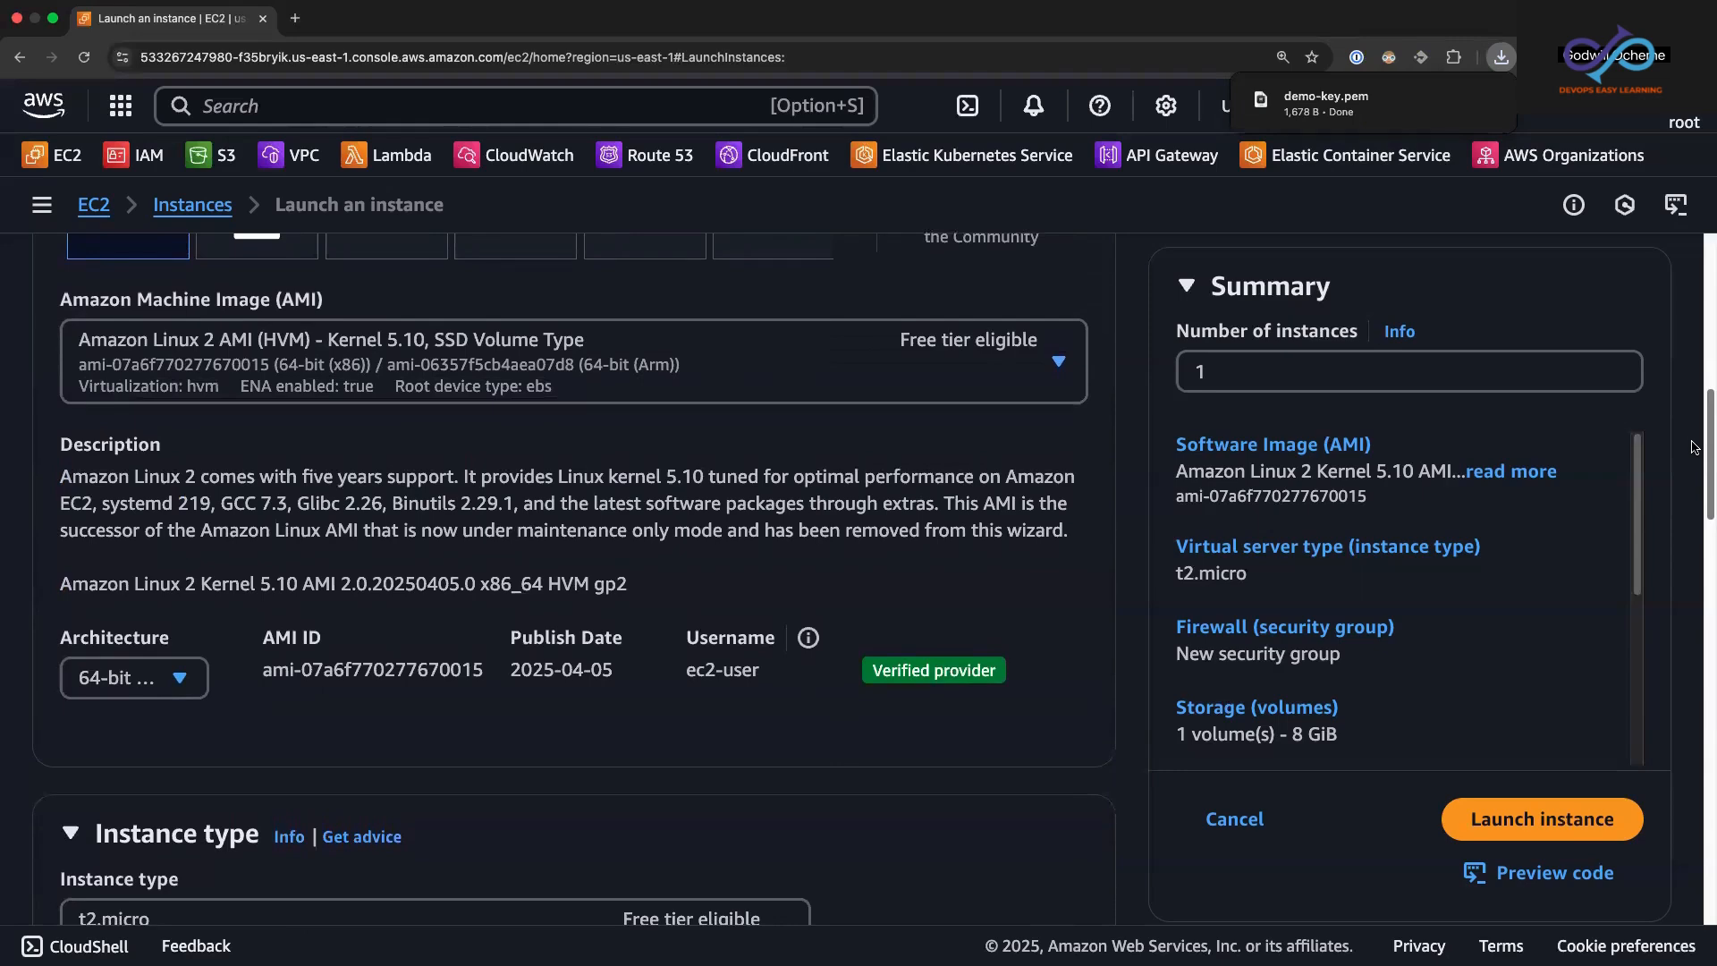
scroll(1692, 442, "down", 8)
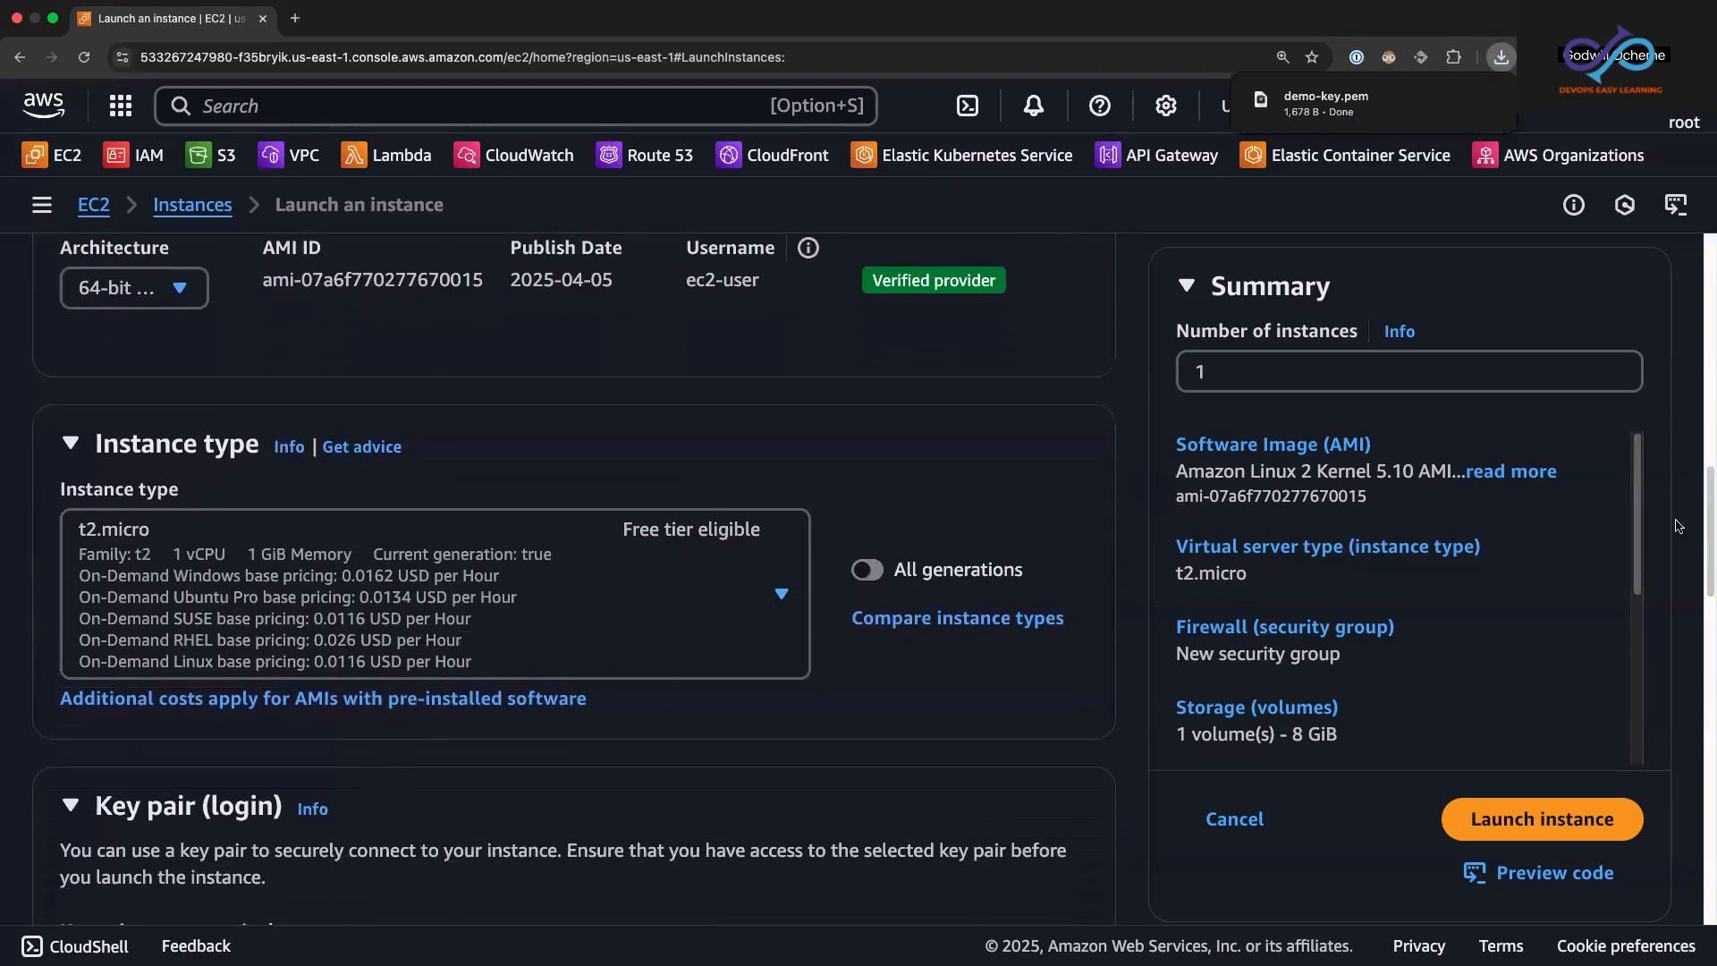
scroll(1706, 559, "down", 3)
left_click_drag(1706, 550, 1710, 678)
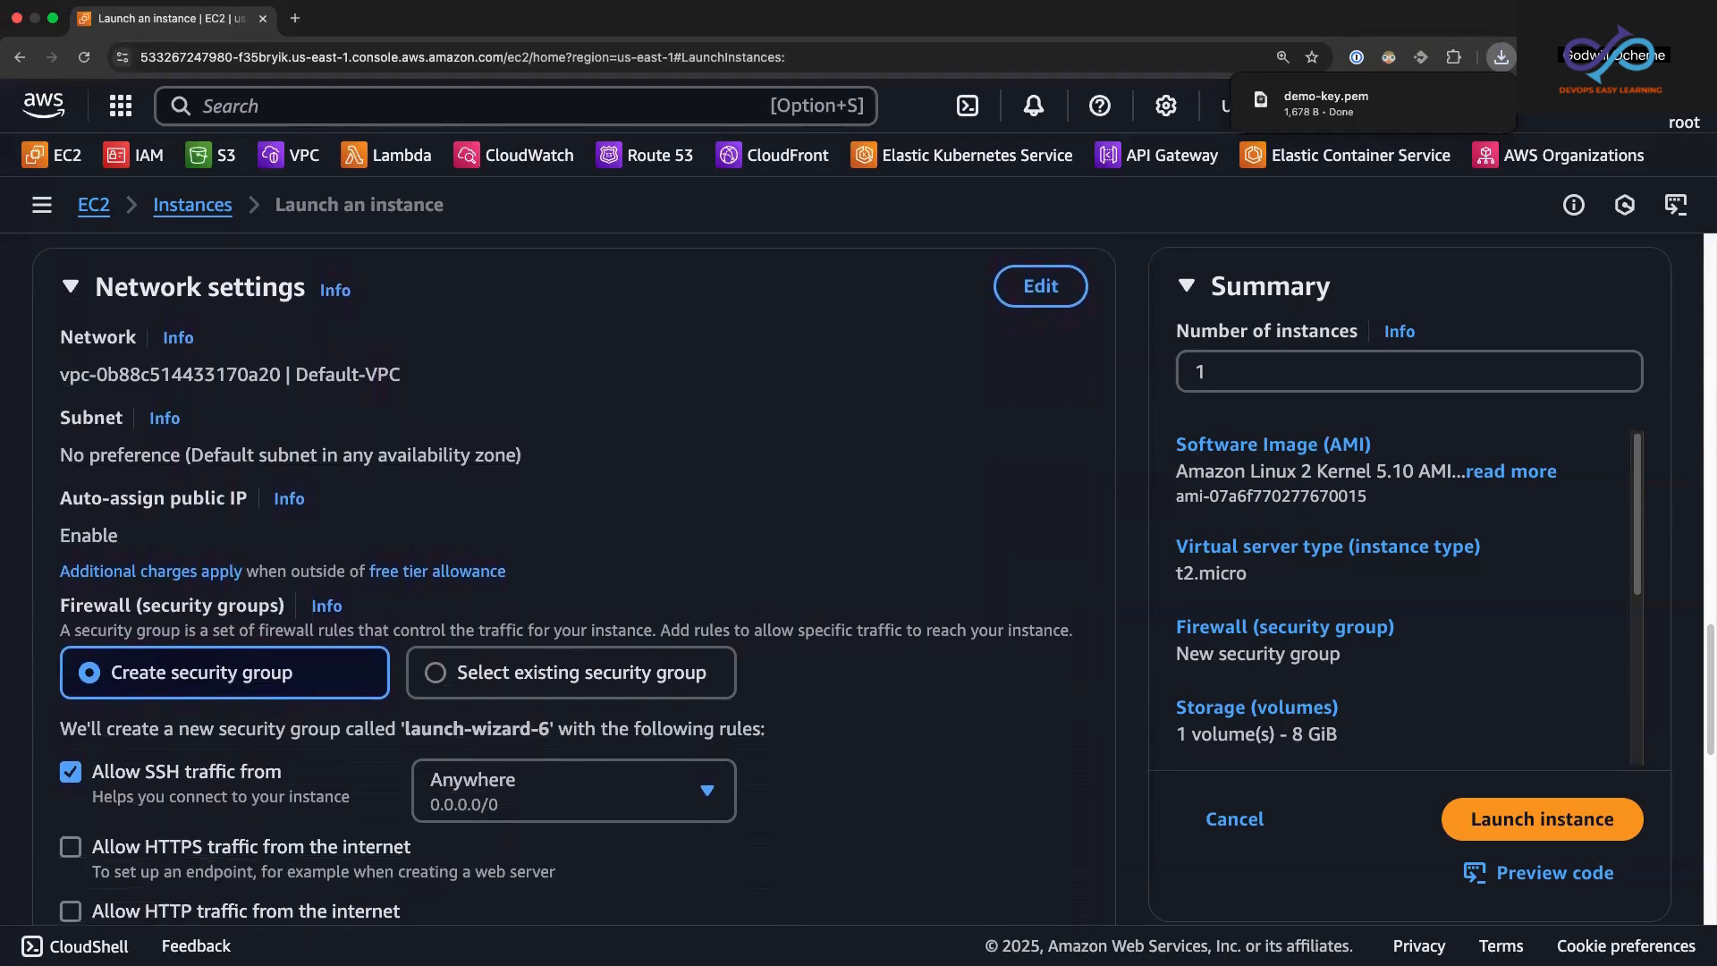
key("super+Tab")
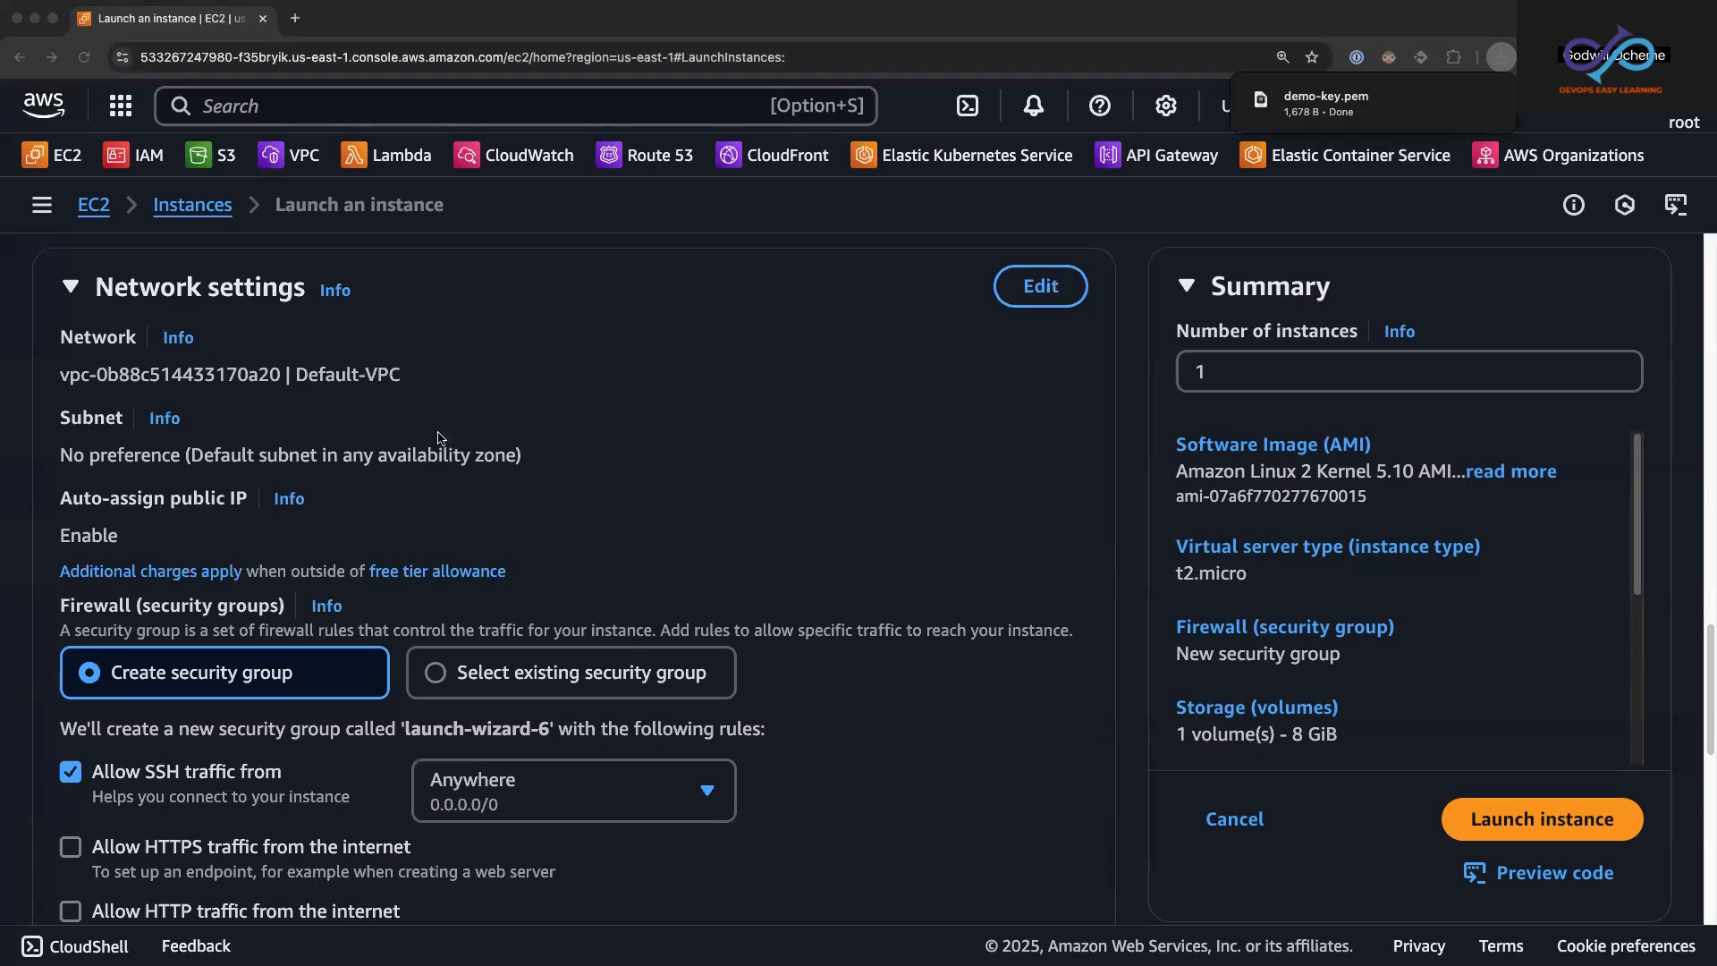
left_click_drag(410, 376, 59, 380)
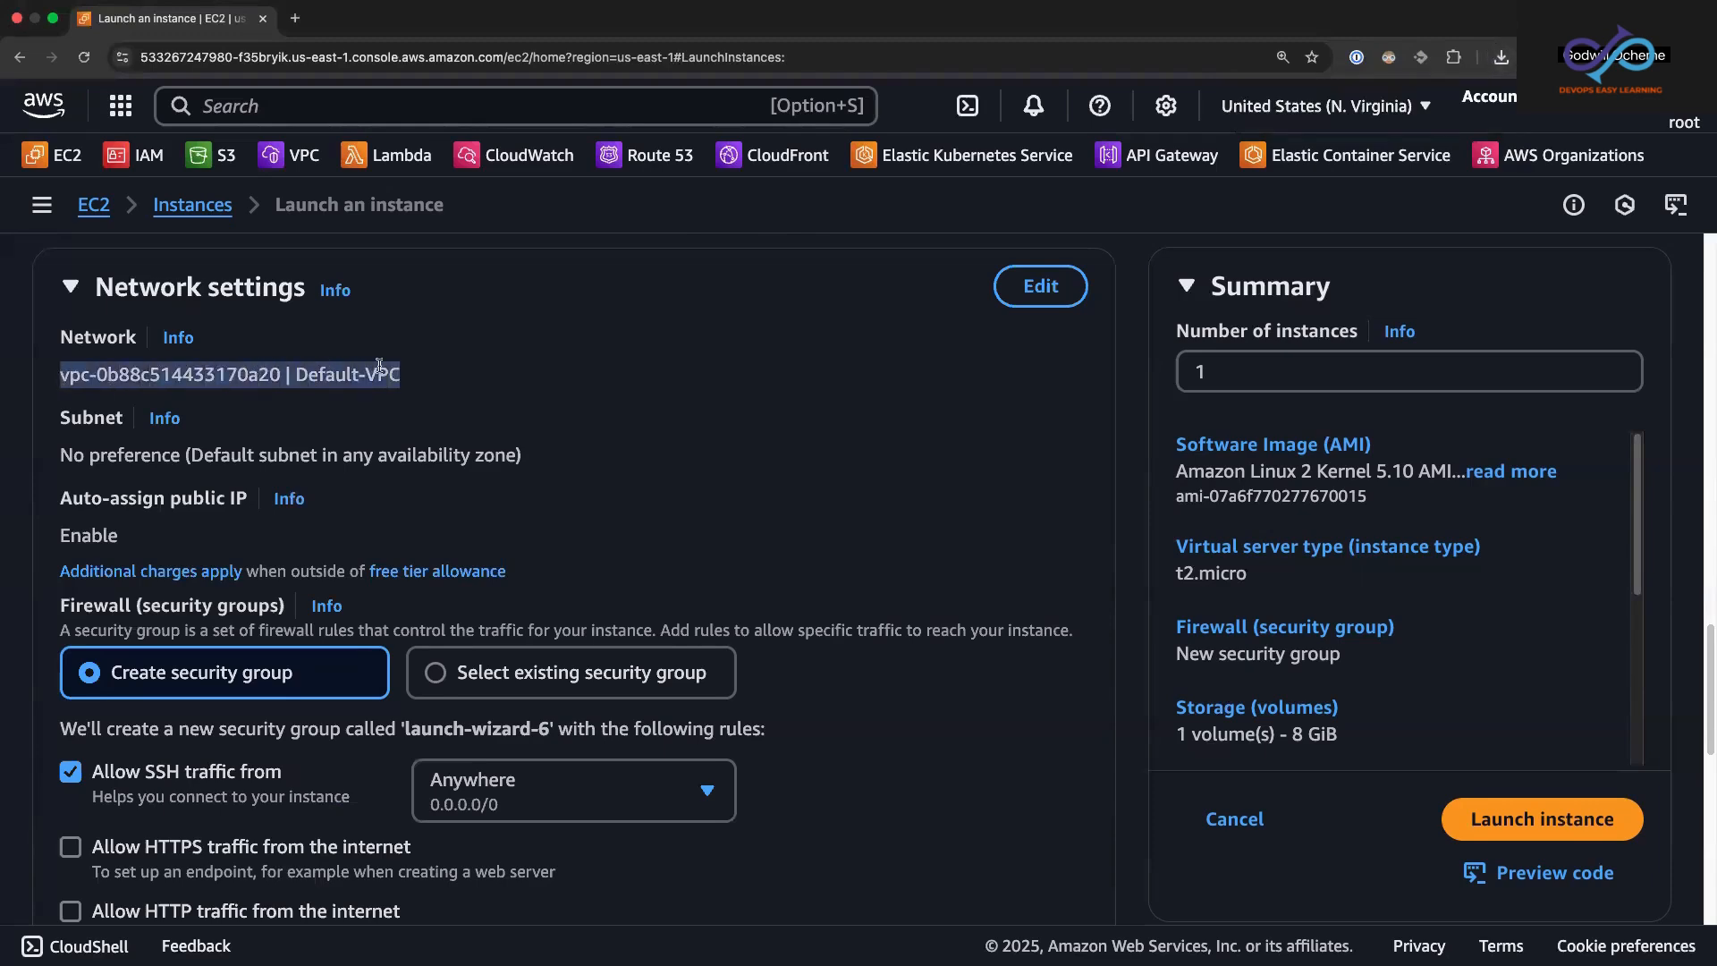
left_click_drag(1709, 650, 1707, 693)
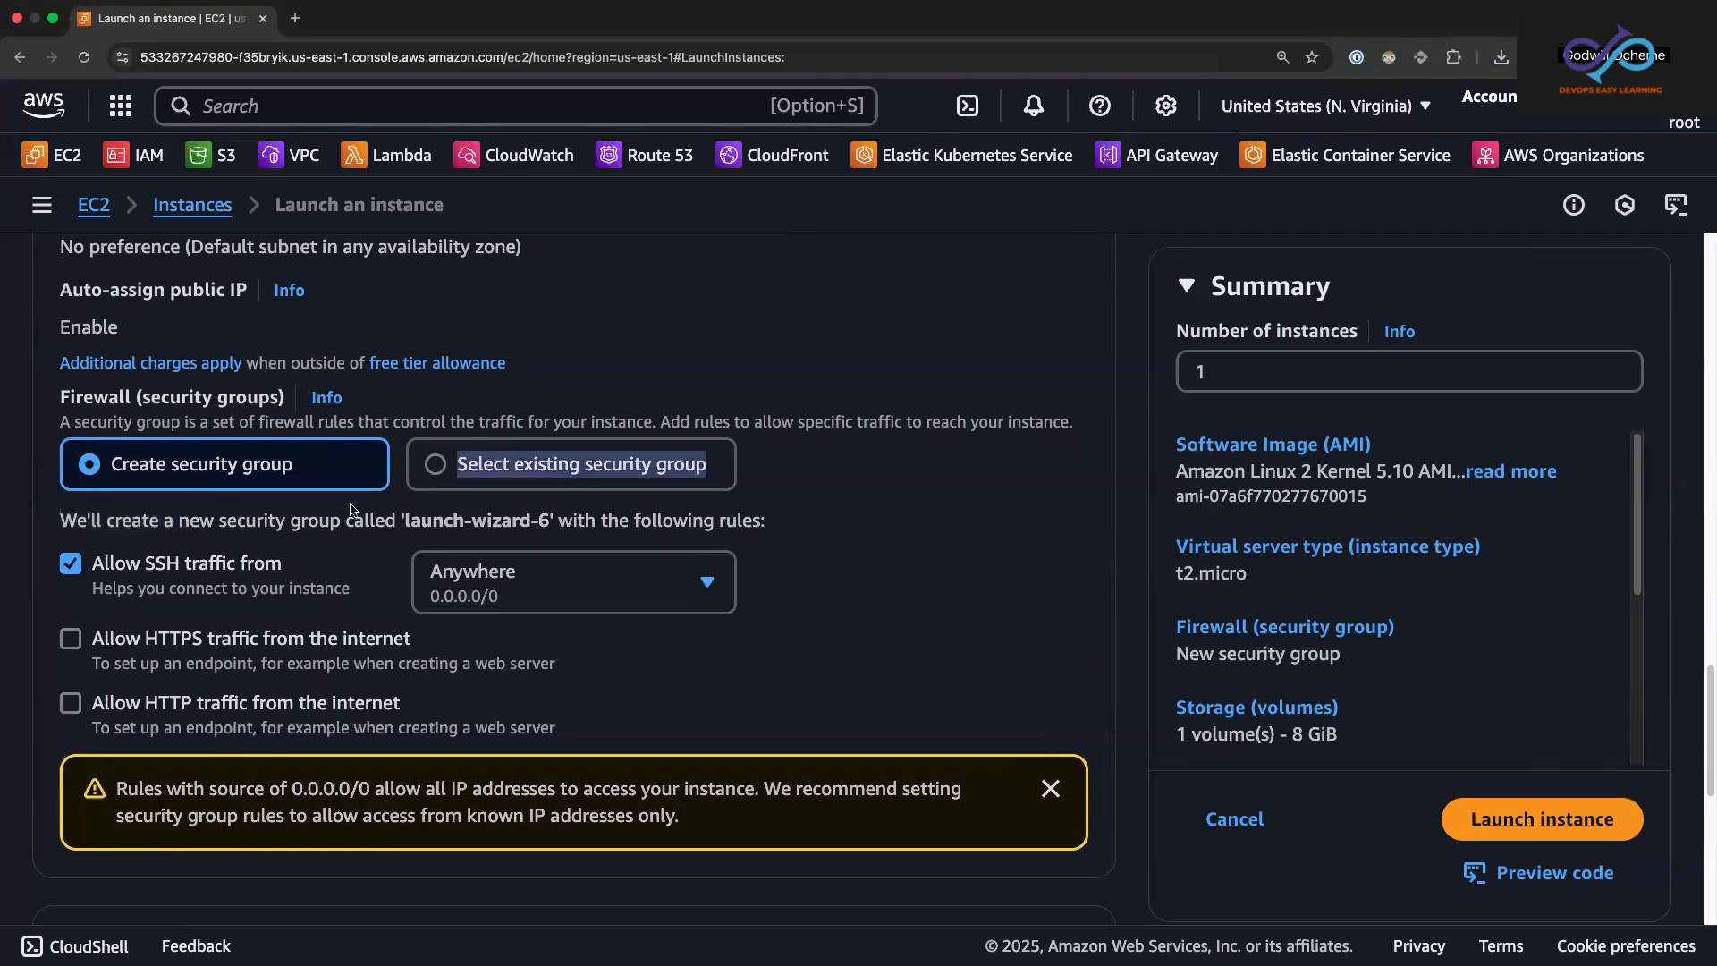
left_click_drag(410, 520, 549, 521)
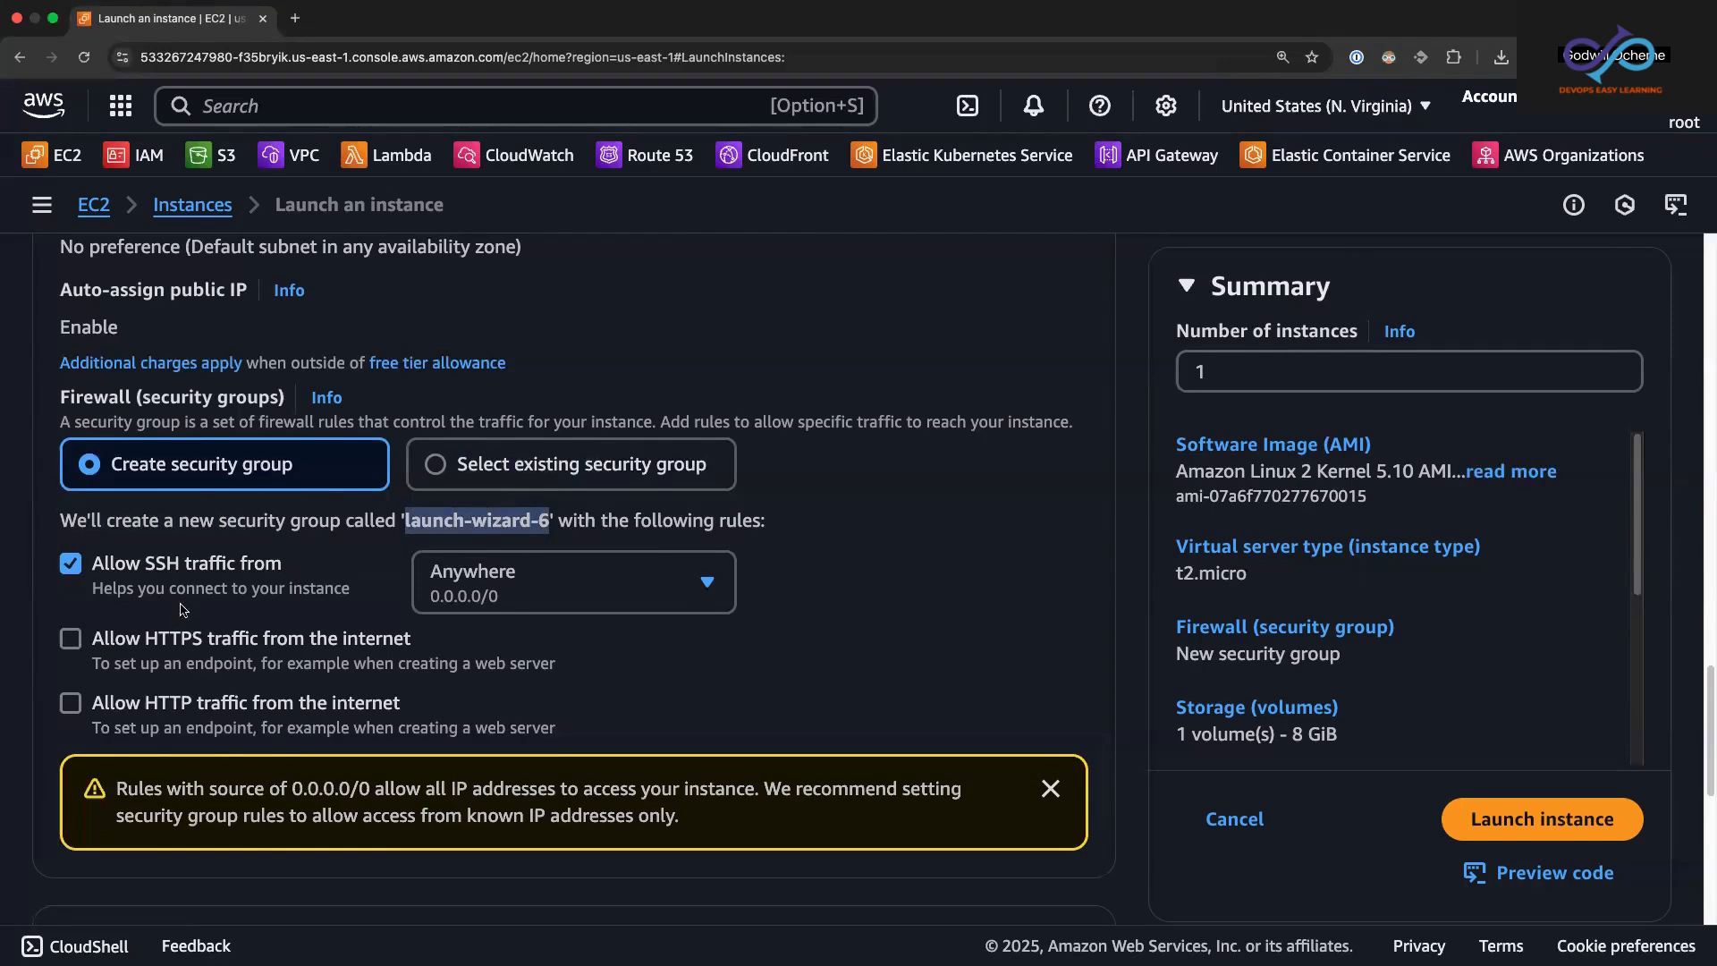
Step: Examine the new security group's SSH, HTTPS and HTTP rules, the root volume settings and the free tier storage note
scroll(1707, 677, "down", 3)
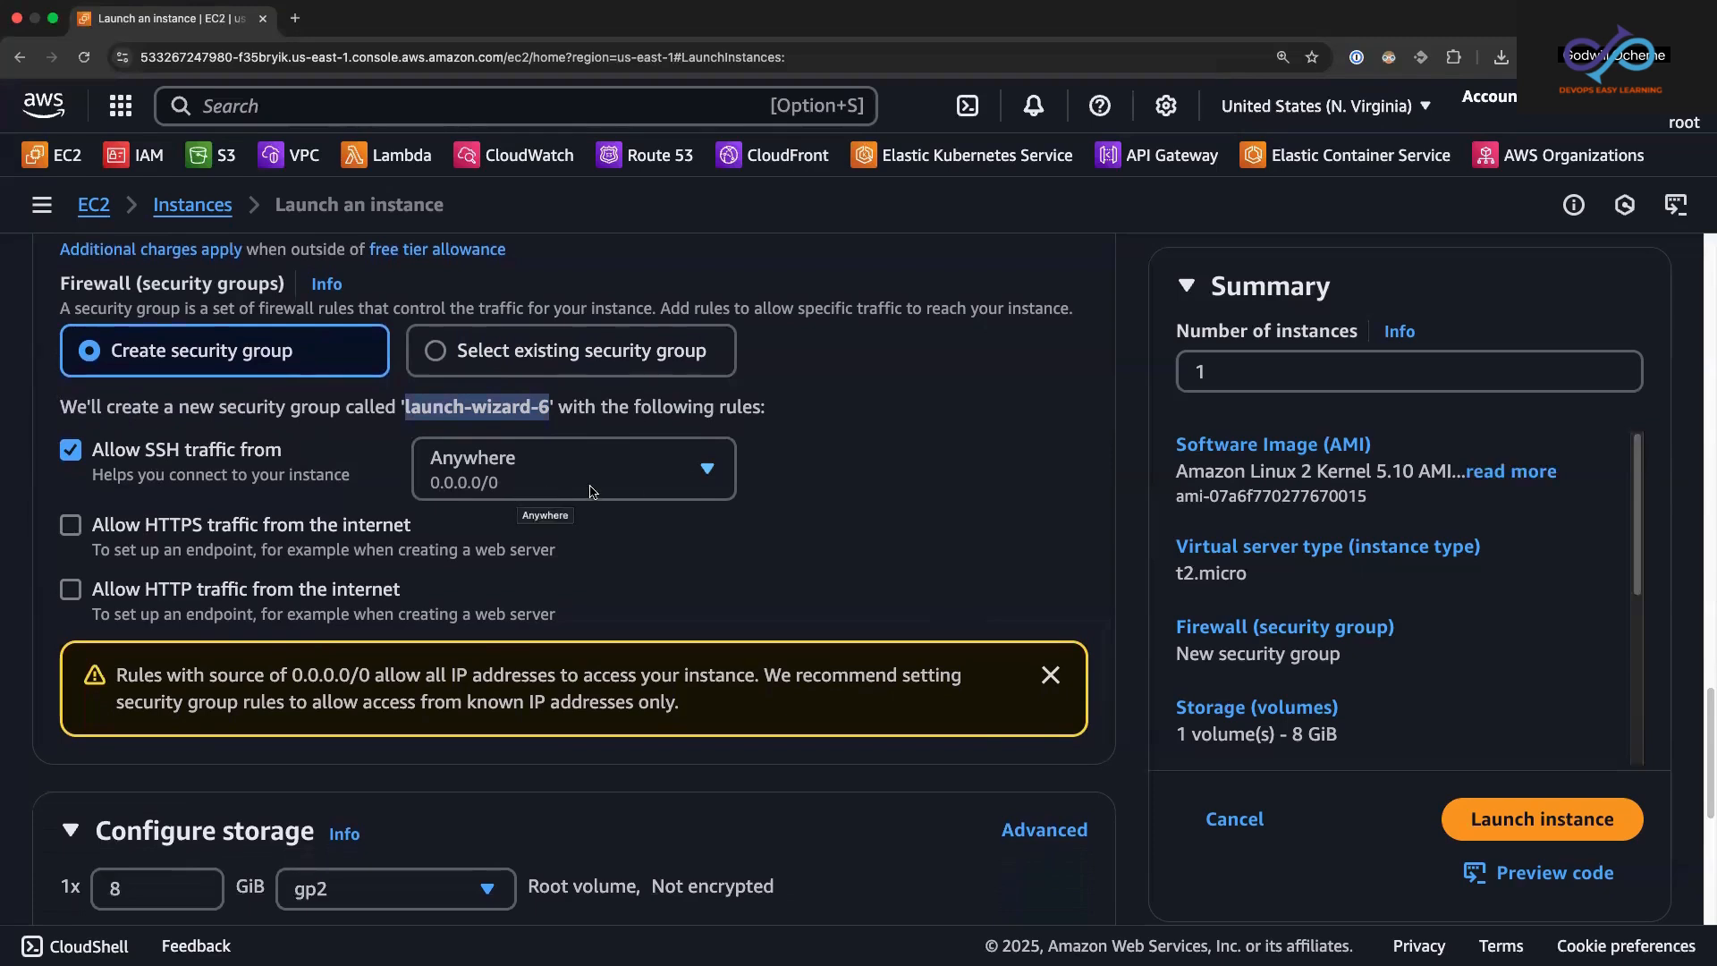
left_click(776, 465)
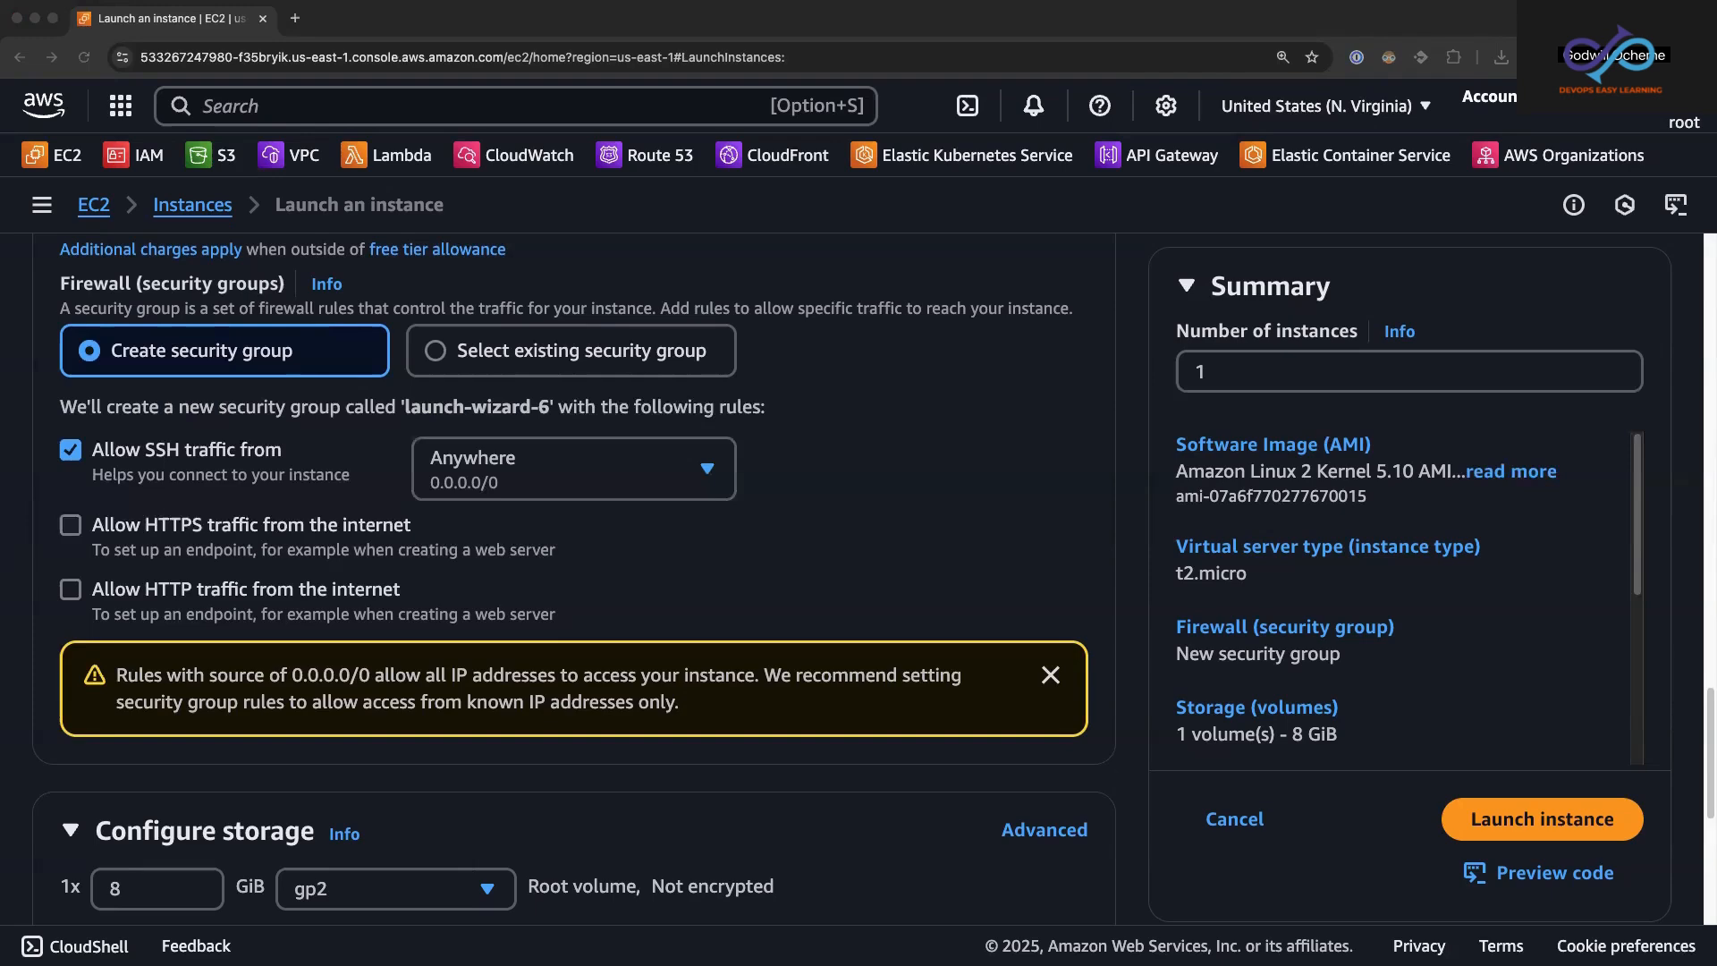
left_click(1707, 719)
left_click_drag(1707, 719, 1702, 786)
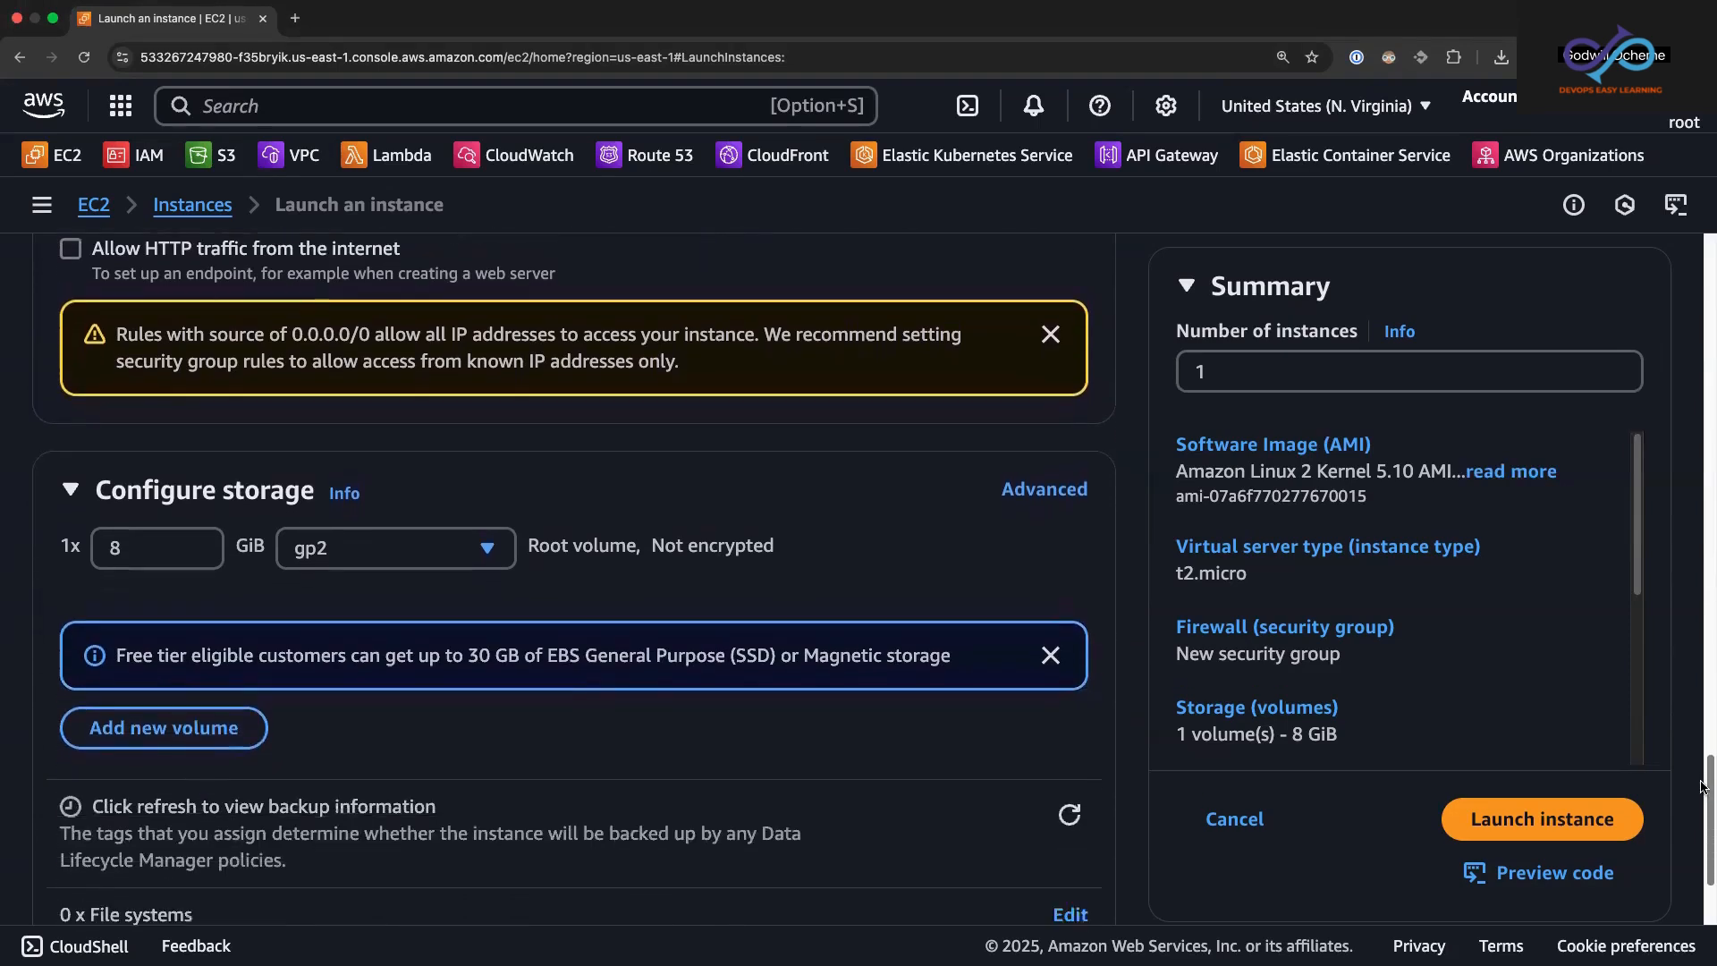
scroll(1702, 787, "down", 4)
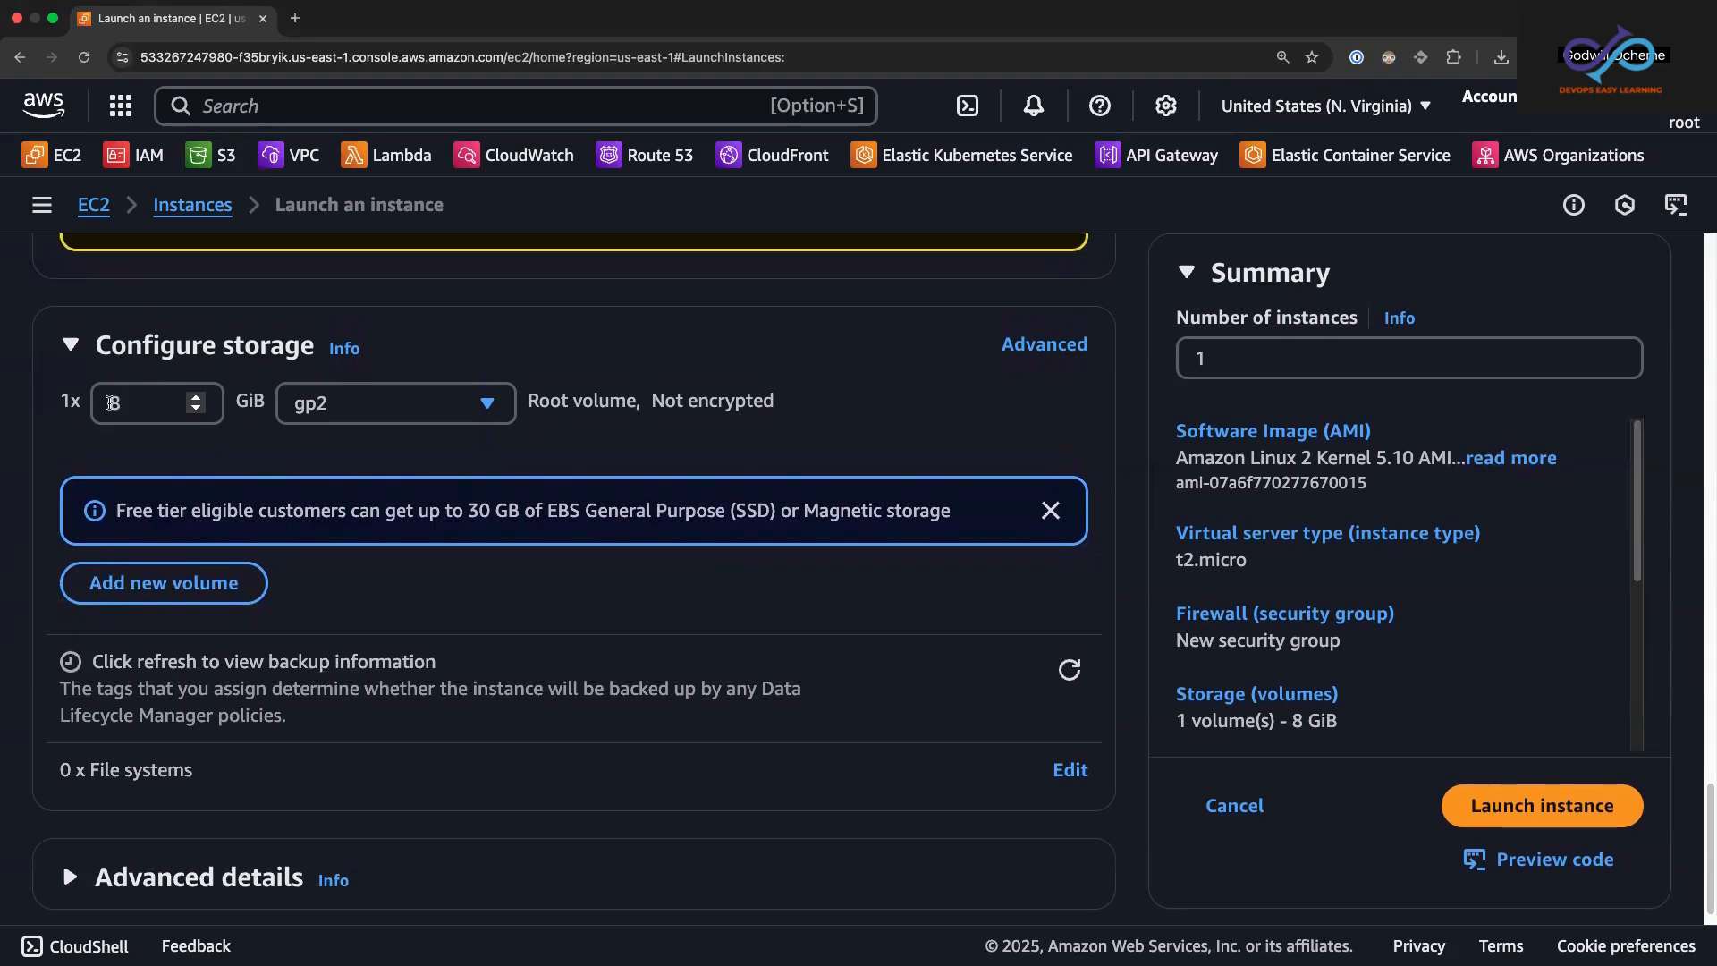
double_click(113, 405)
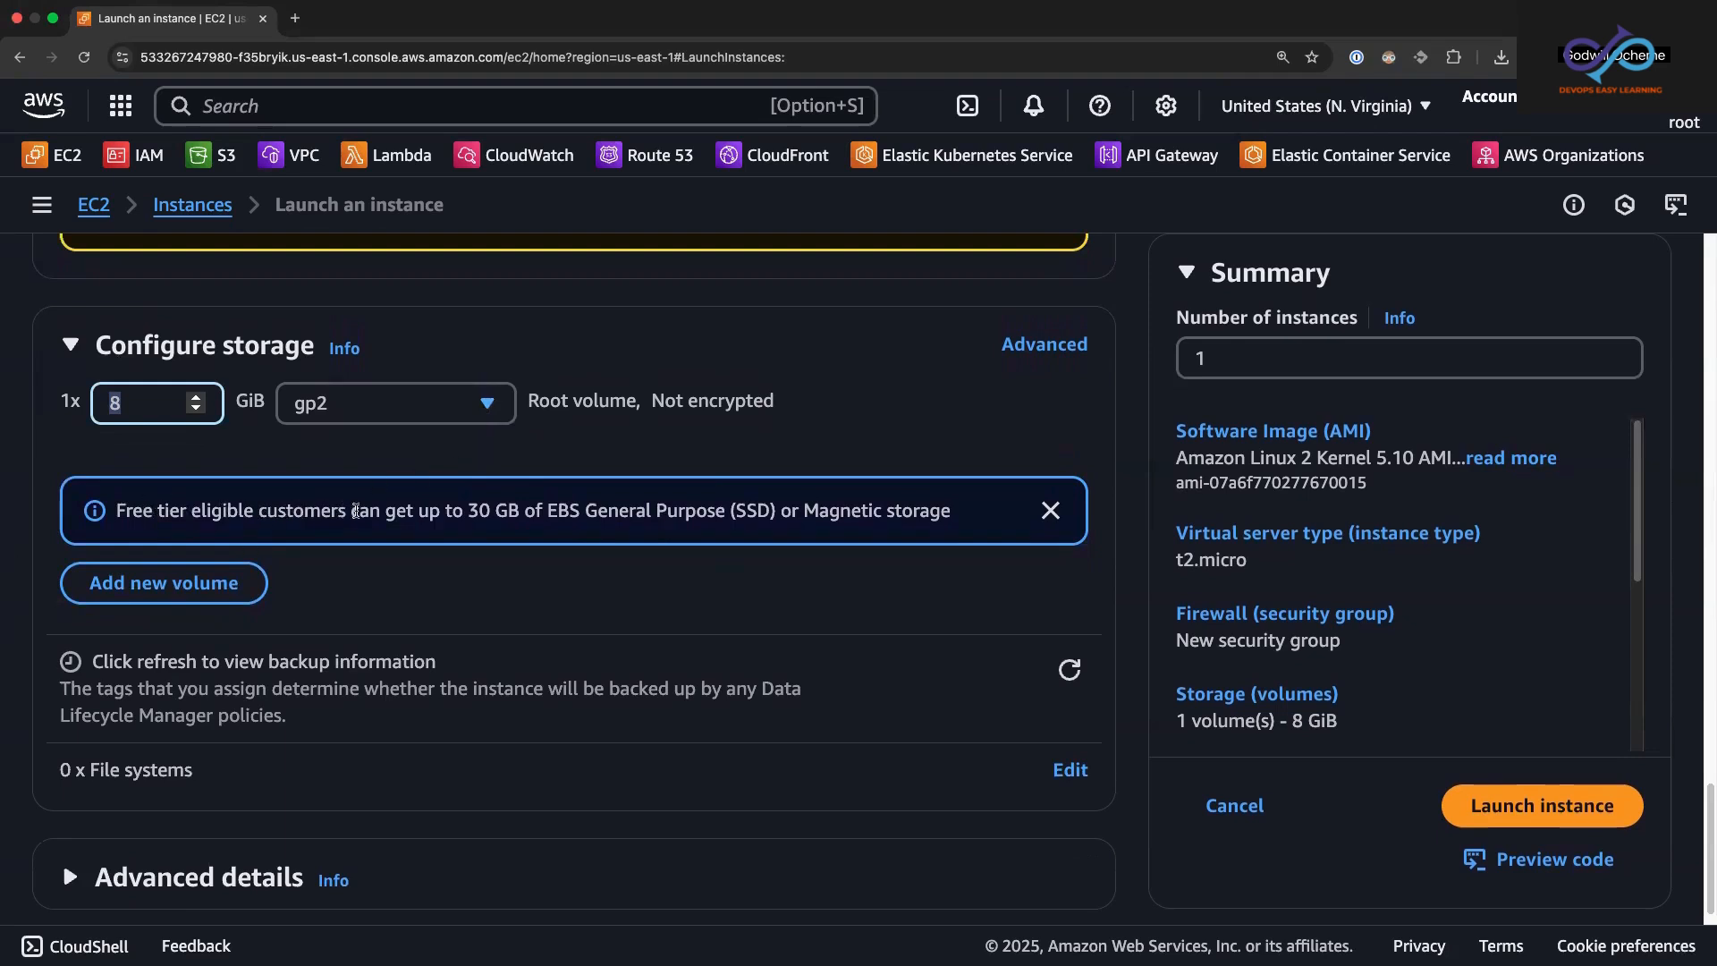
left_click_drag(469, 511, 921, 512)
Step: Set the root volume size to 10 GiB, keeping the gp2 volume type
double_click(196, 399)
double_click(196, 398)
double_click(196, 399)
triple_click(196, 398)
left_click(196, 399)
triple_click(196, 399)
double_click(196, 399)
double_click(196, 399)
double_click(196, 399)
left_click(196, 399)
double_click(196, 399)
left_click_drag(129, 404, 108, 403)
left_click(193, 412)
left_click(192, 412)
left_click(192, 412)
left_click(193, 412)
left_click(192, 411)
left_click(192, 412)
left_click(193, 411)
left_click(192, 412)
left_click(192, 412)
left_click(192, 412)
left_click(192, 411)
left_click(192, 411)
left_click(192, 411)
left_click(192, 411)
left_click(192, 411)
left_click(192, 412)
left_click(192, 411)
left_click(192, 412)
left_click(192, 411)
left_click(128, 447)
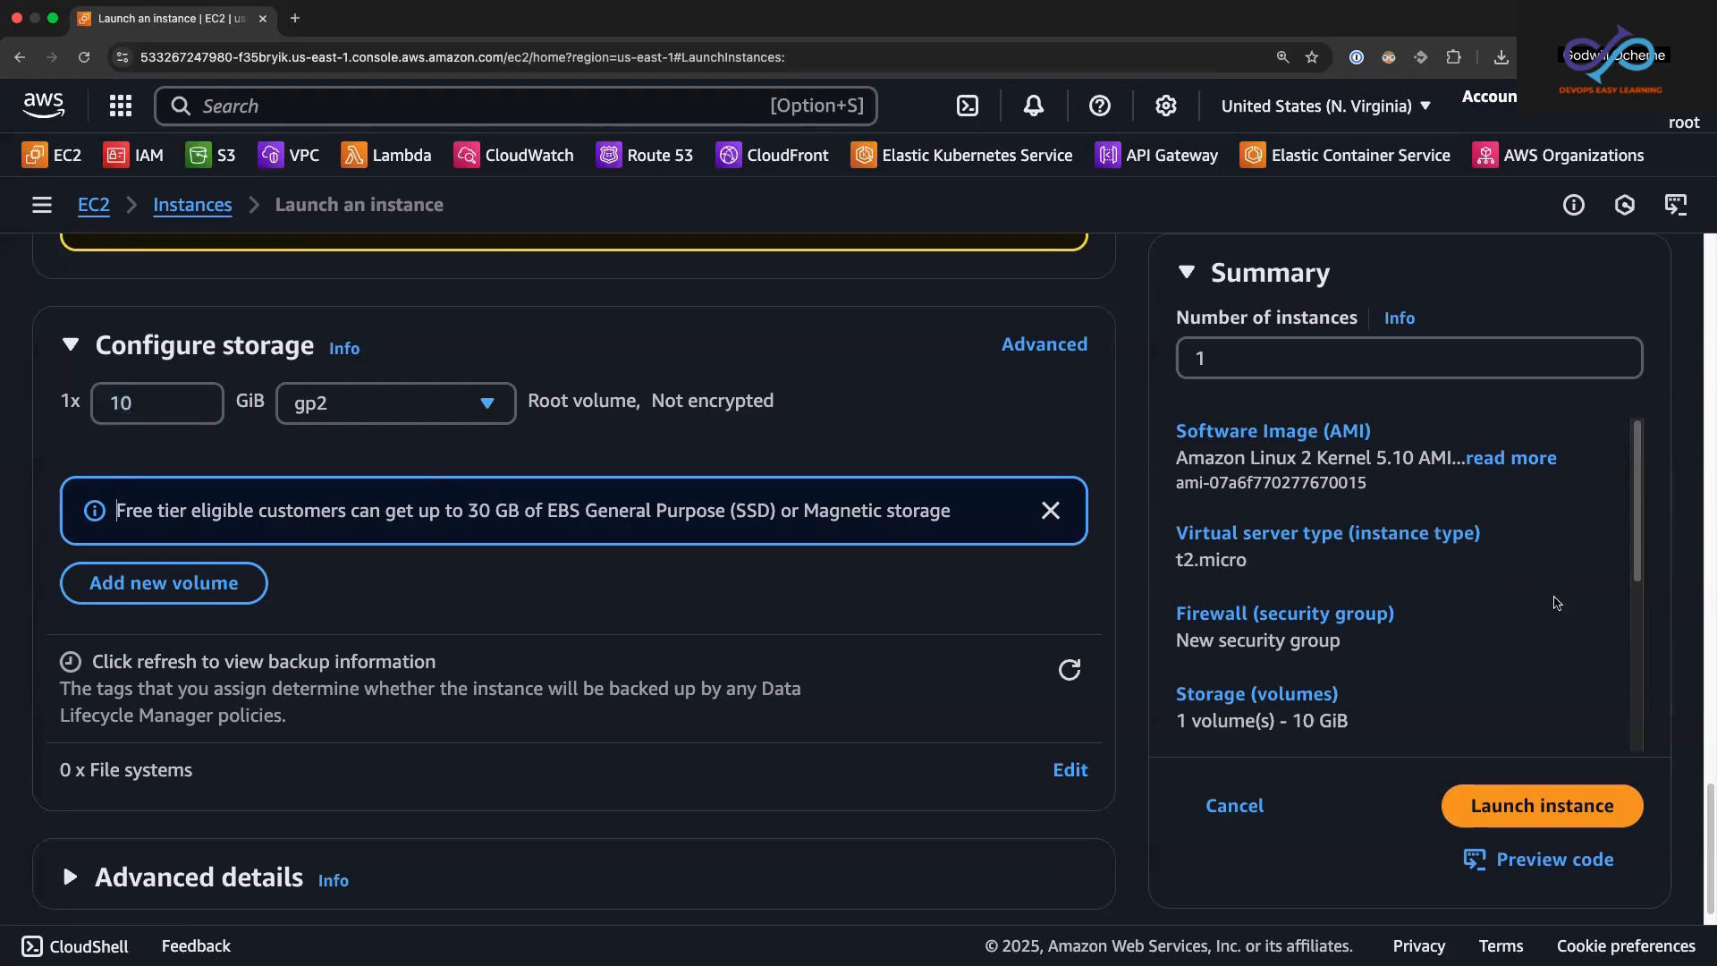
Step: Try a launch count of more than one instance, and return the number of instances to 1
left_click_drag(1708, 794, 1628, 538)
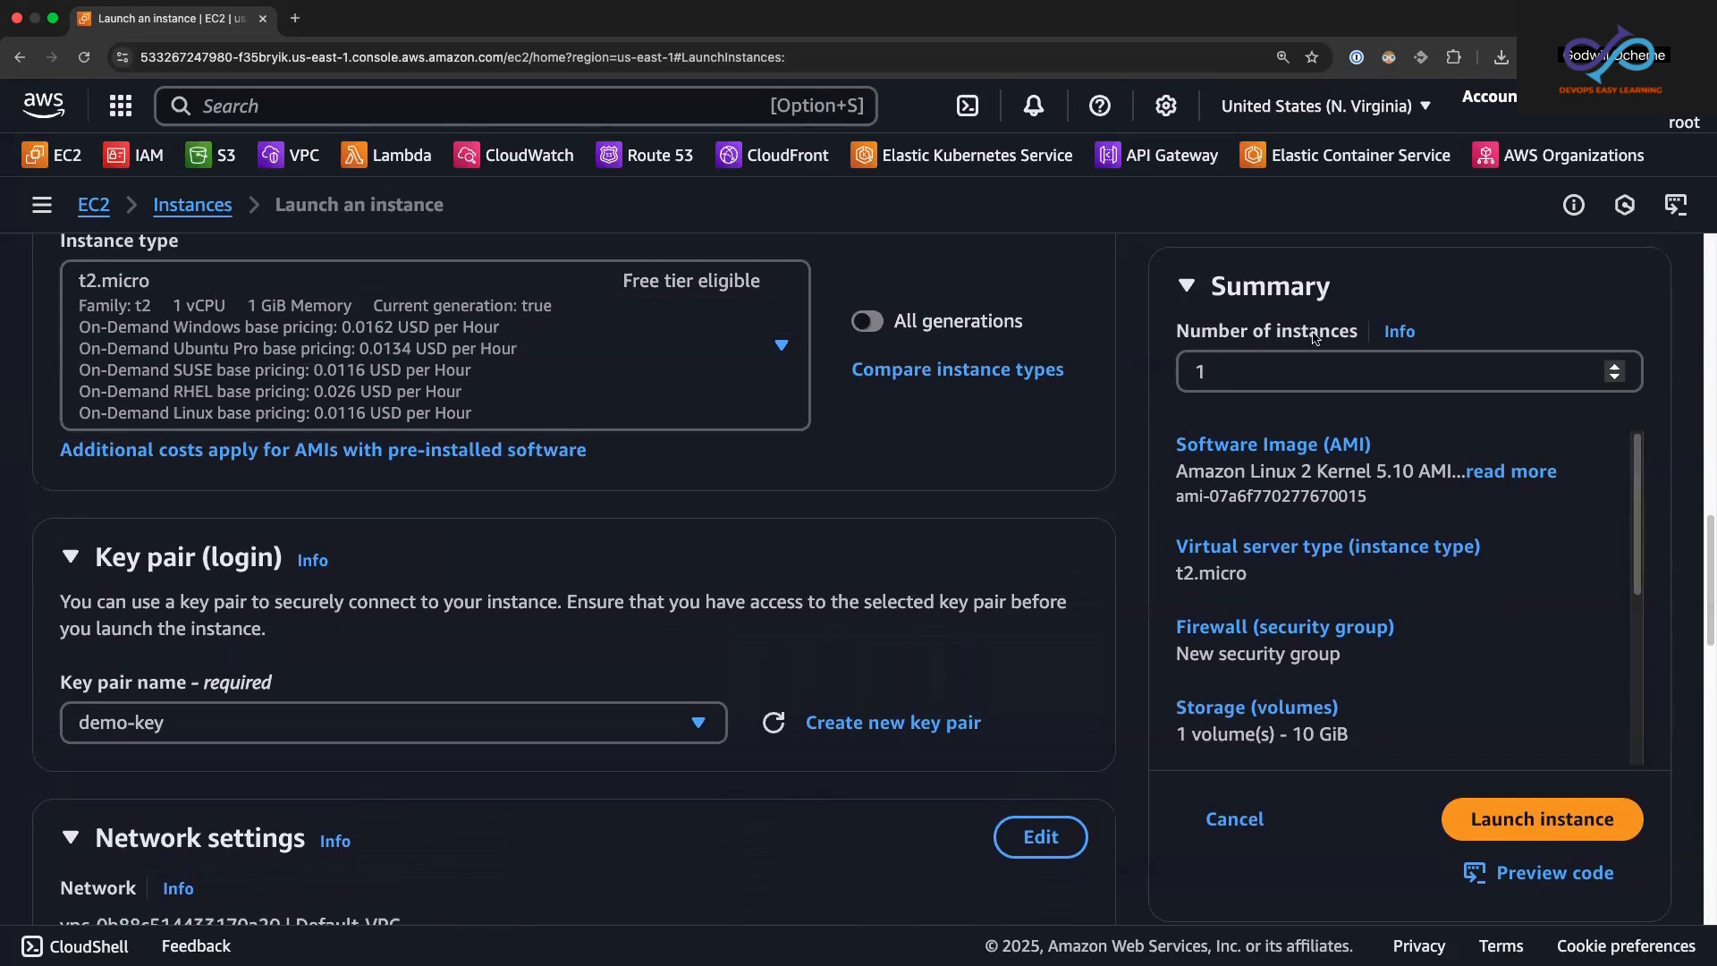
double_click(1194, 369)
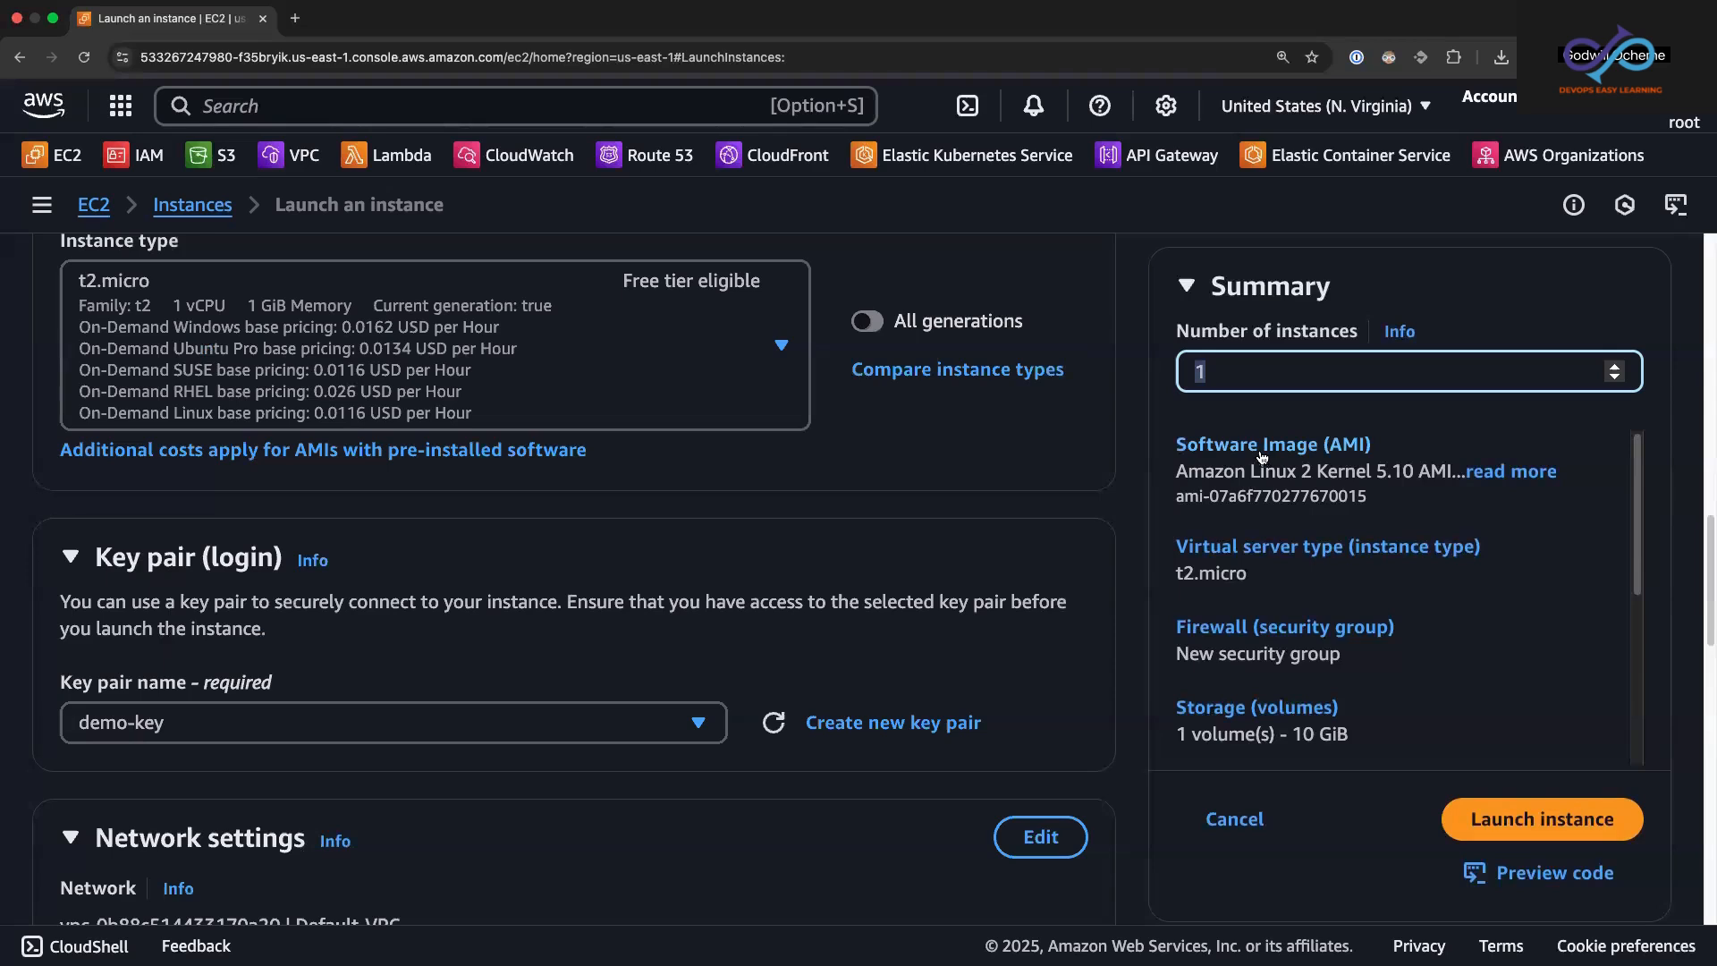
type("4")
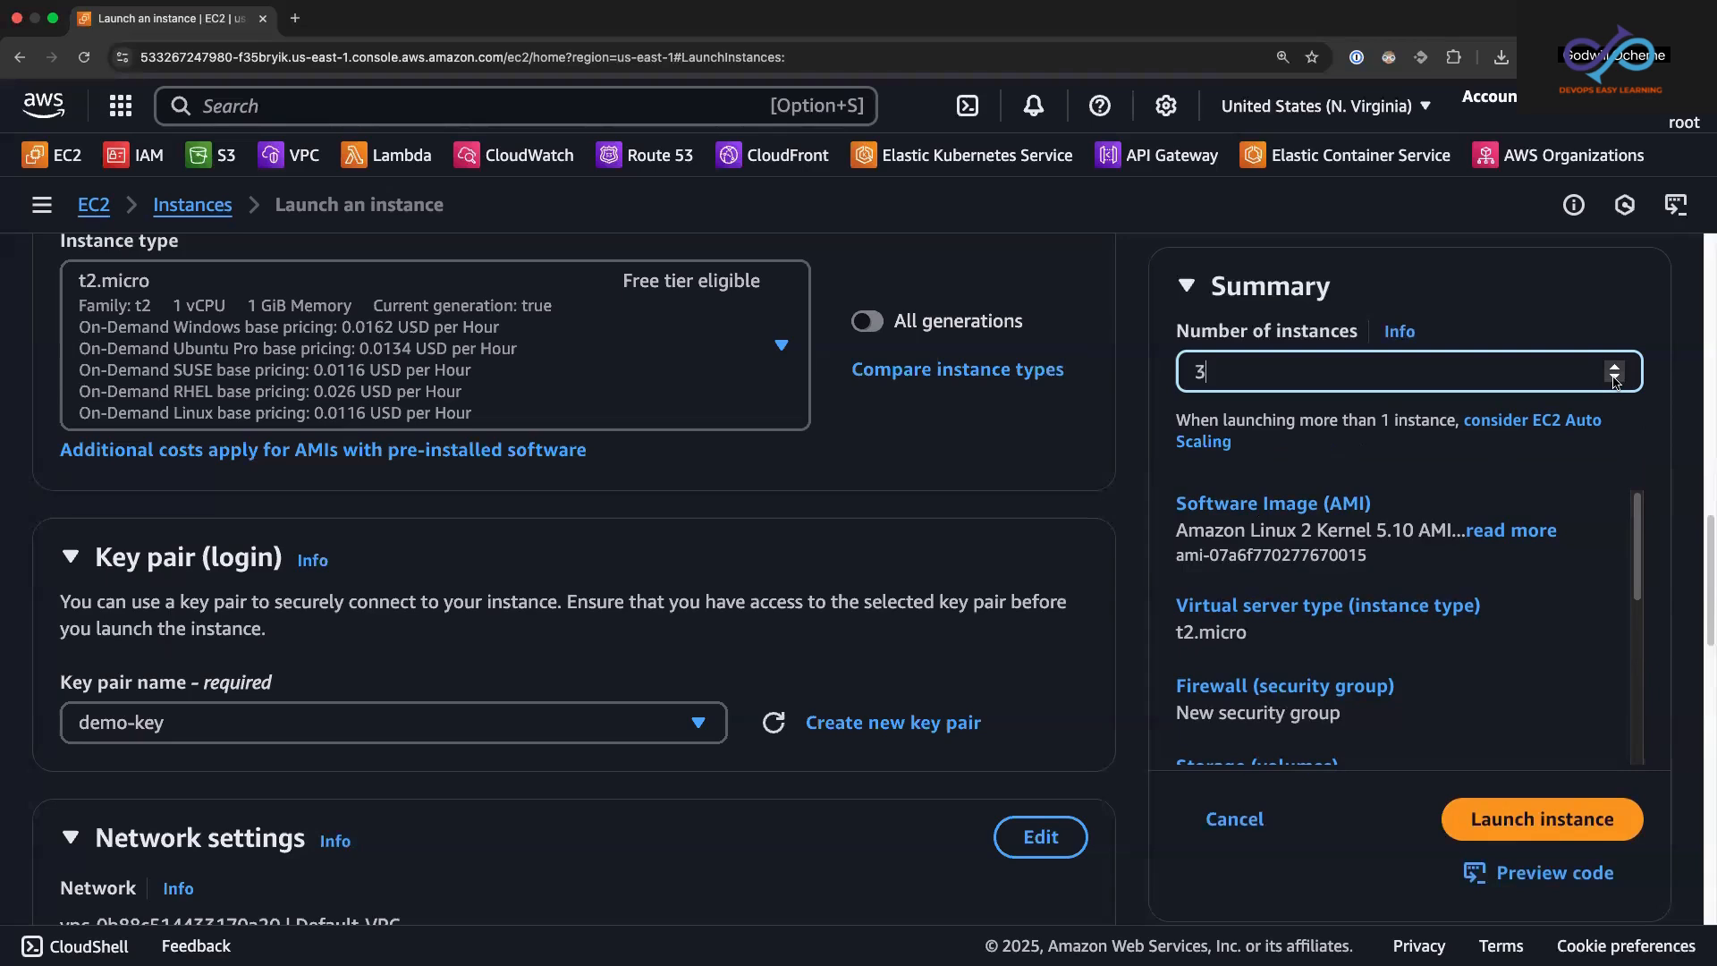
key("BackSpace")
type("1")
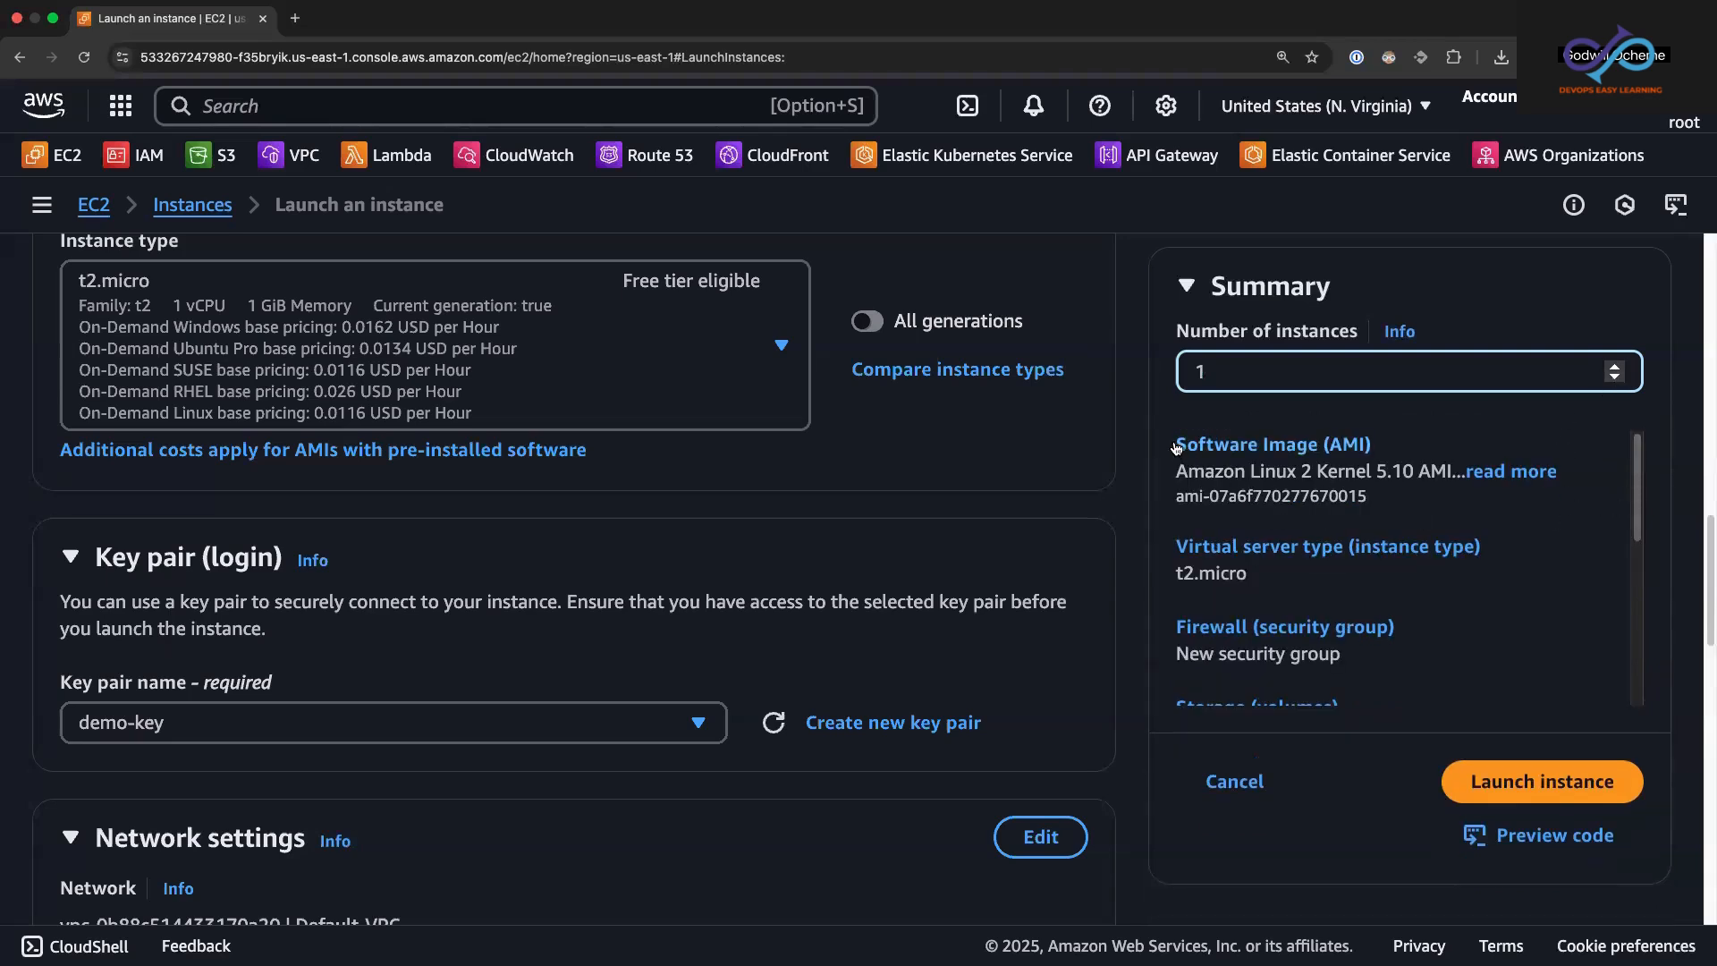
Step: Review the launch summary's image, instance type, security group and storage, and read the free tier allowance
left_click_drag(1174, 446, 1402, 497)
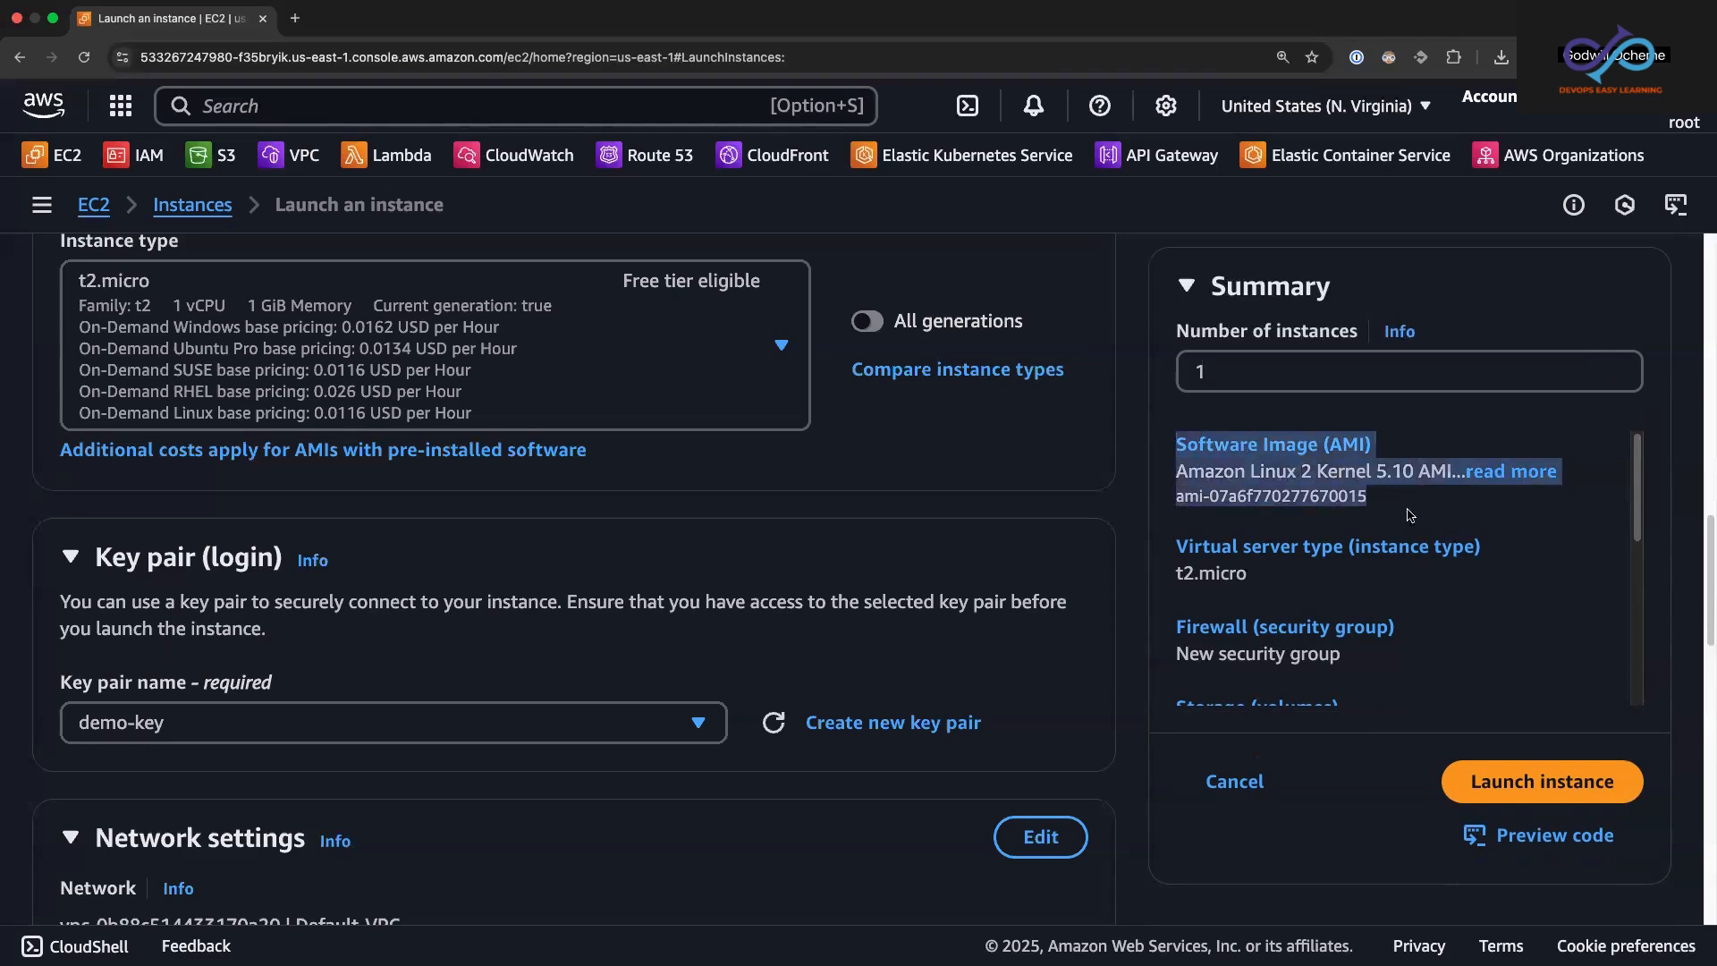
left_click_drag(1176, 575, 1268, 574)
left_click_drag(1637, 508, 1636, 557)
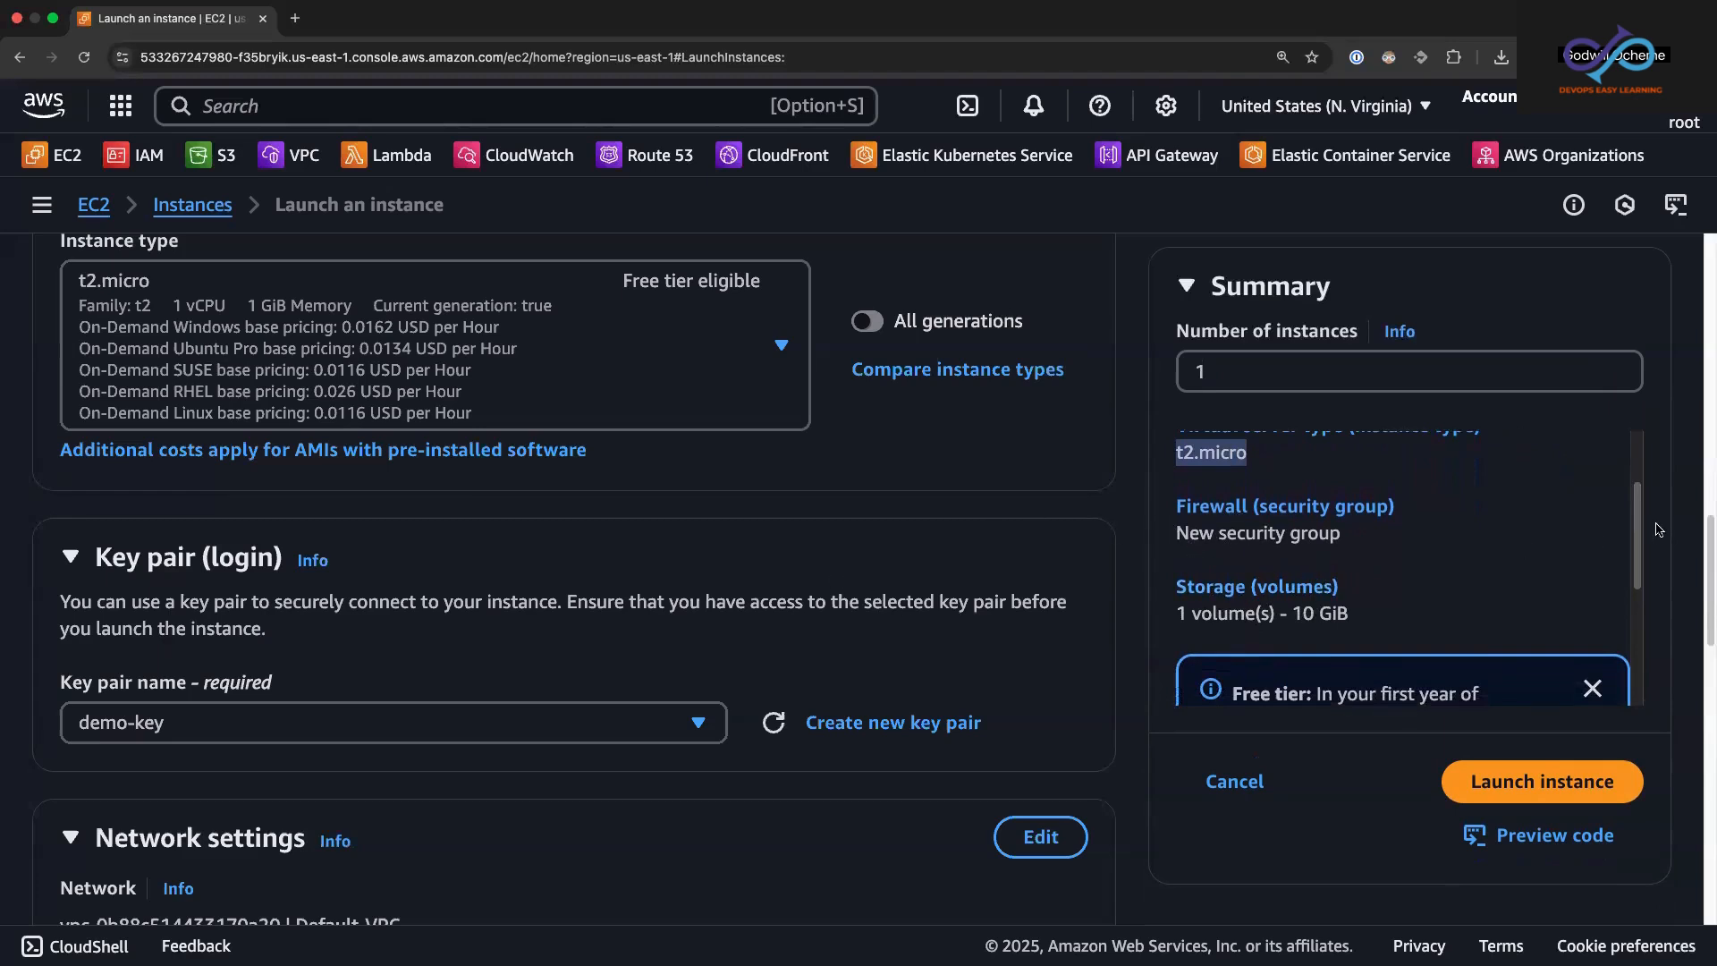
left_click_drag(1631, 535, 1637, 629)
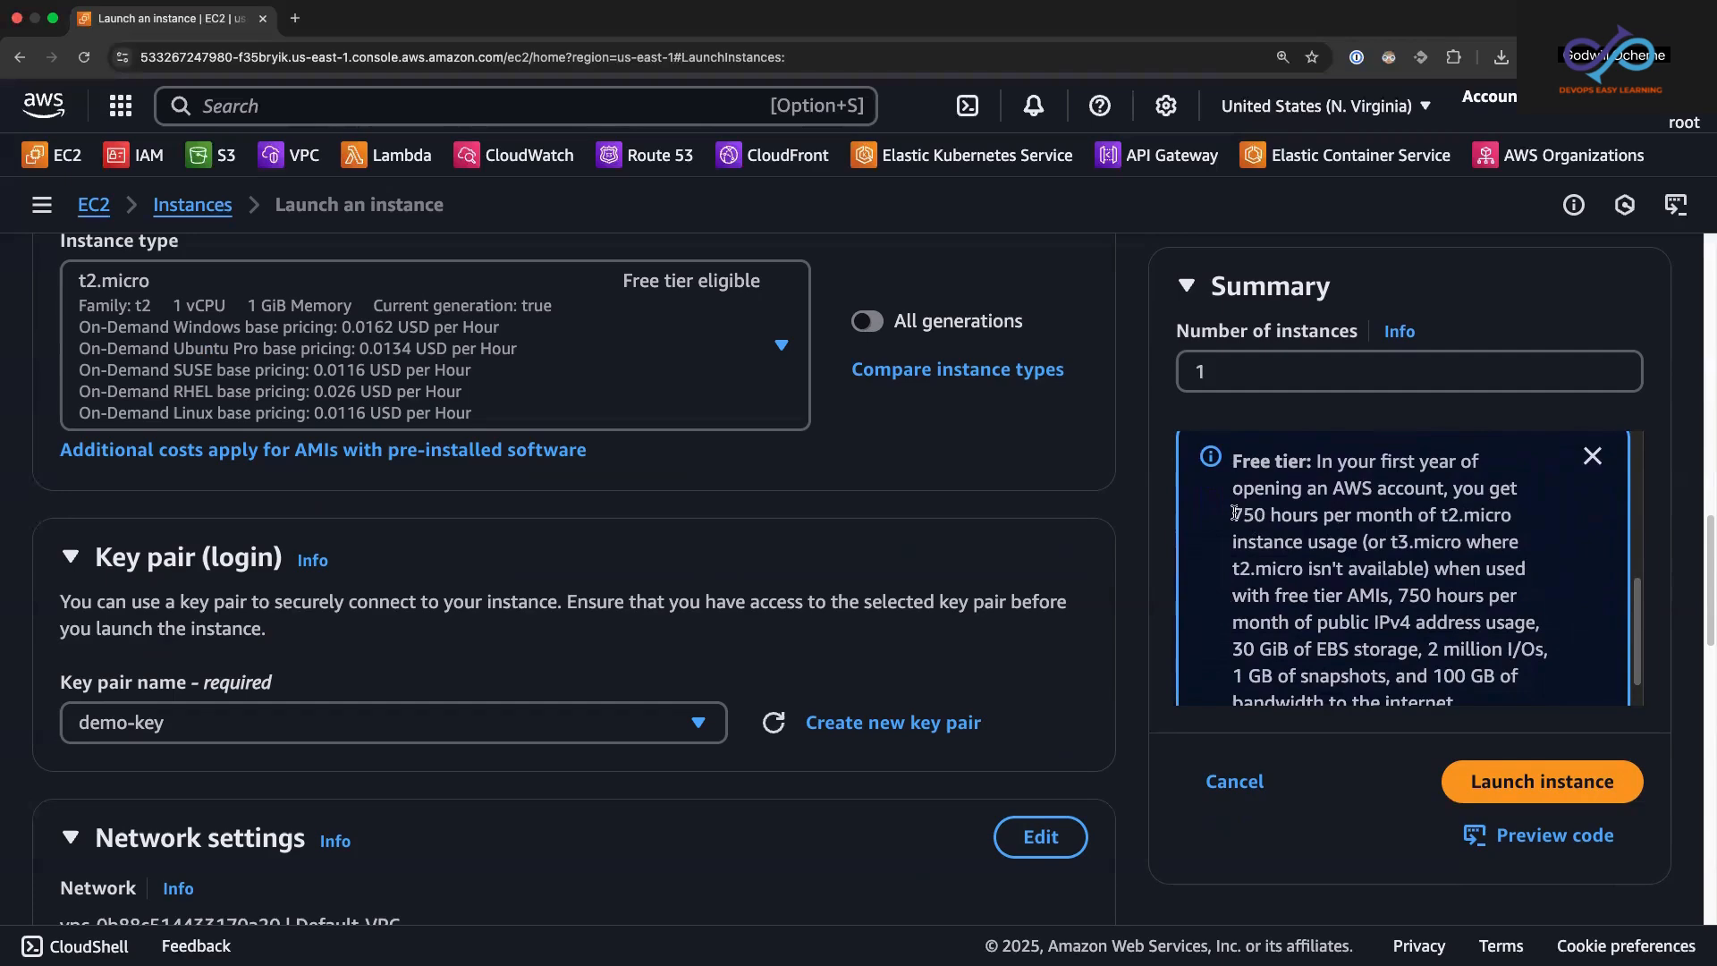
left_click_drag(1230, 517, 1265, 516)
scroll(1638, 608, "down", 1)
left_click_drag(1638, 608, 1636, 622)
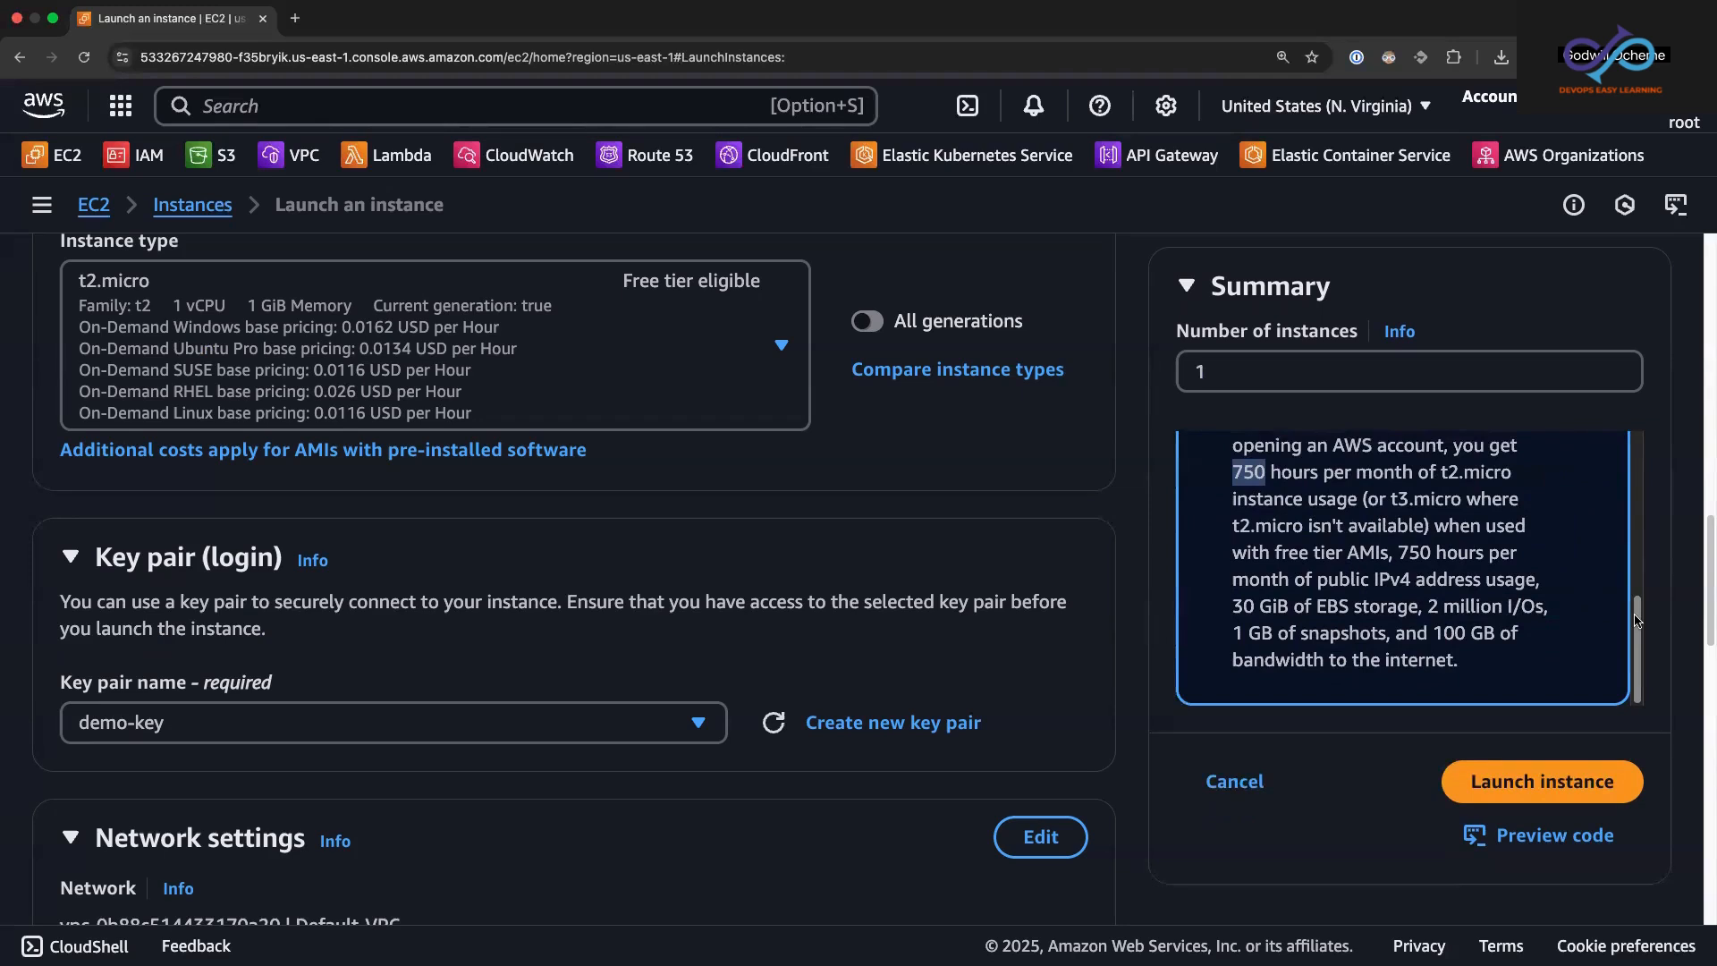
left_click_drag(1635, 615, 1634, 615)
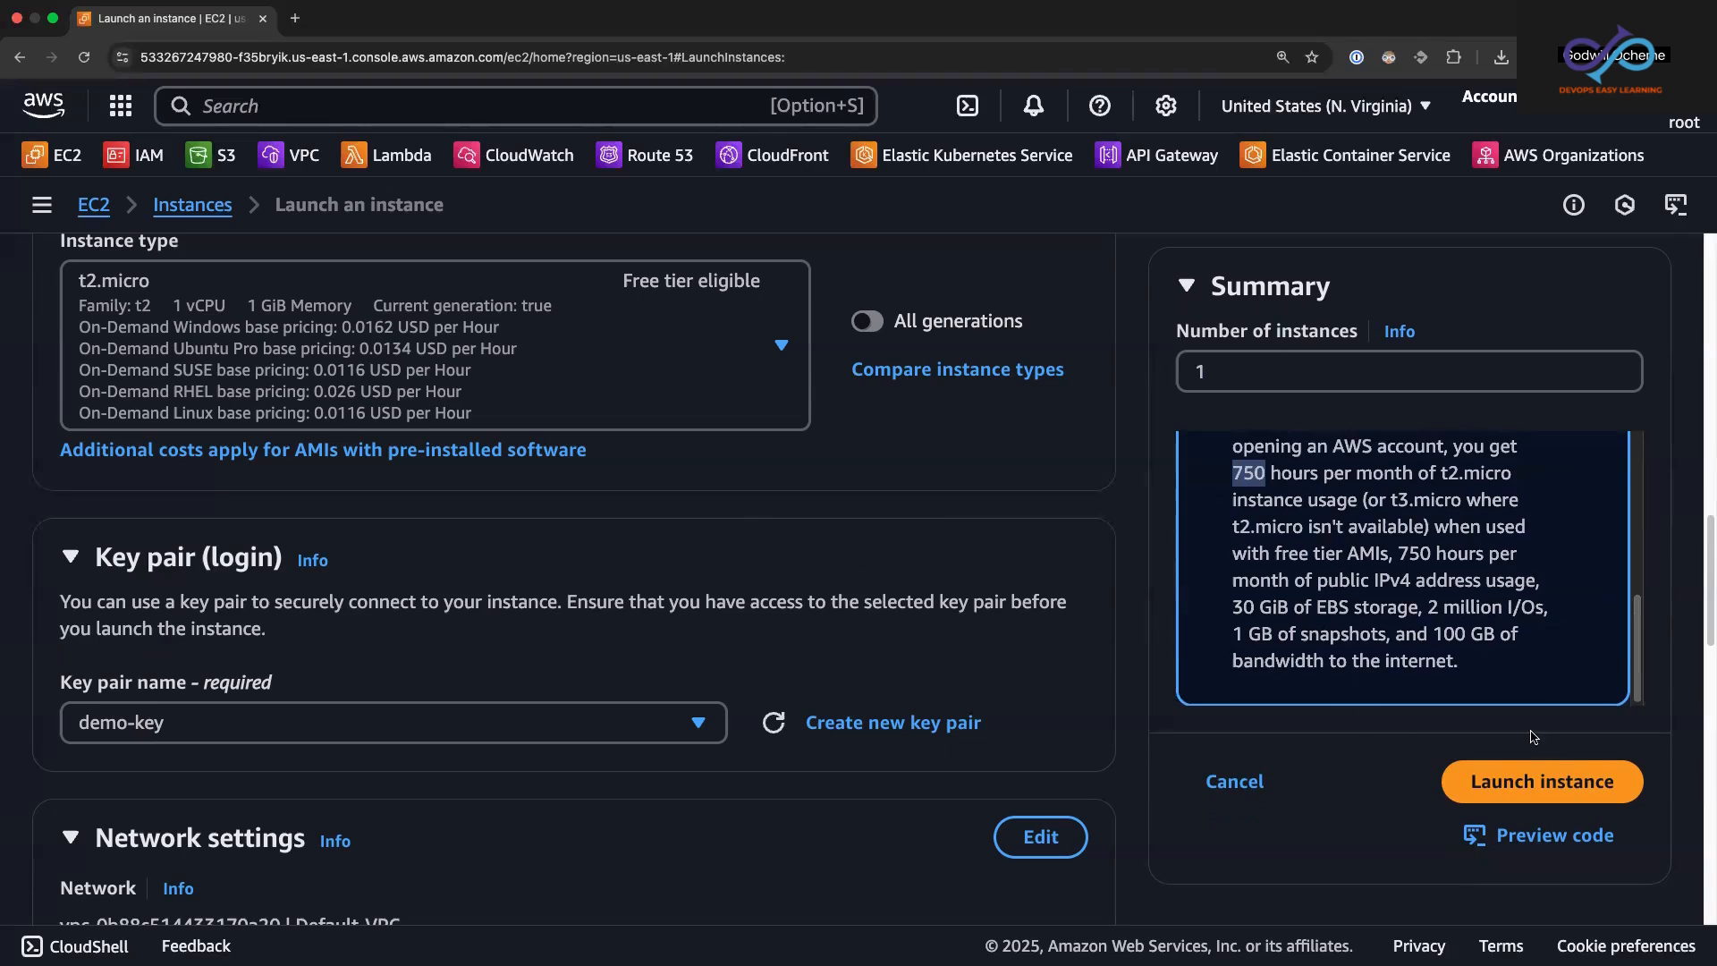
Step: Launch the instance and filter the instances list to show only Running instances
left_click(1538, 784)
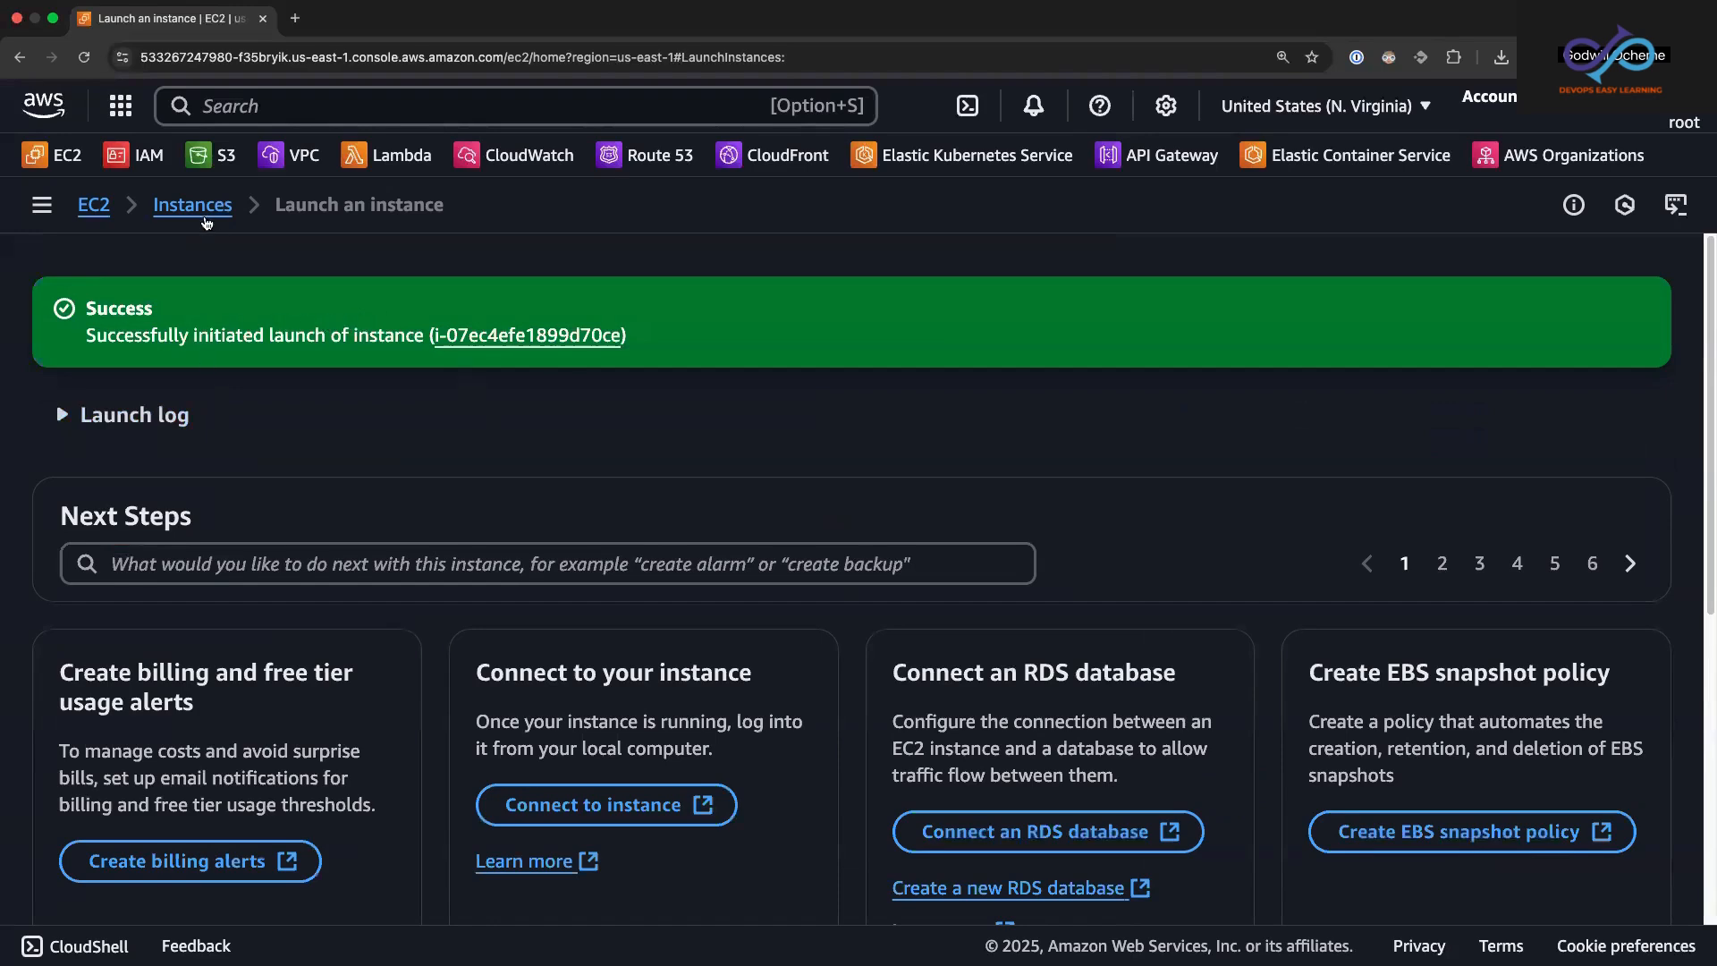
left_click(201, 213)
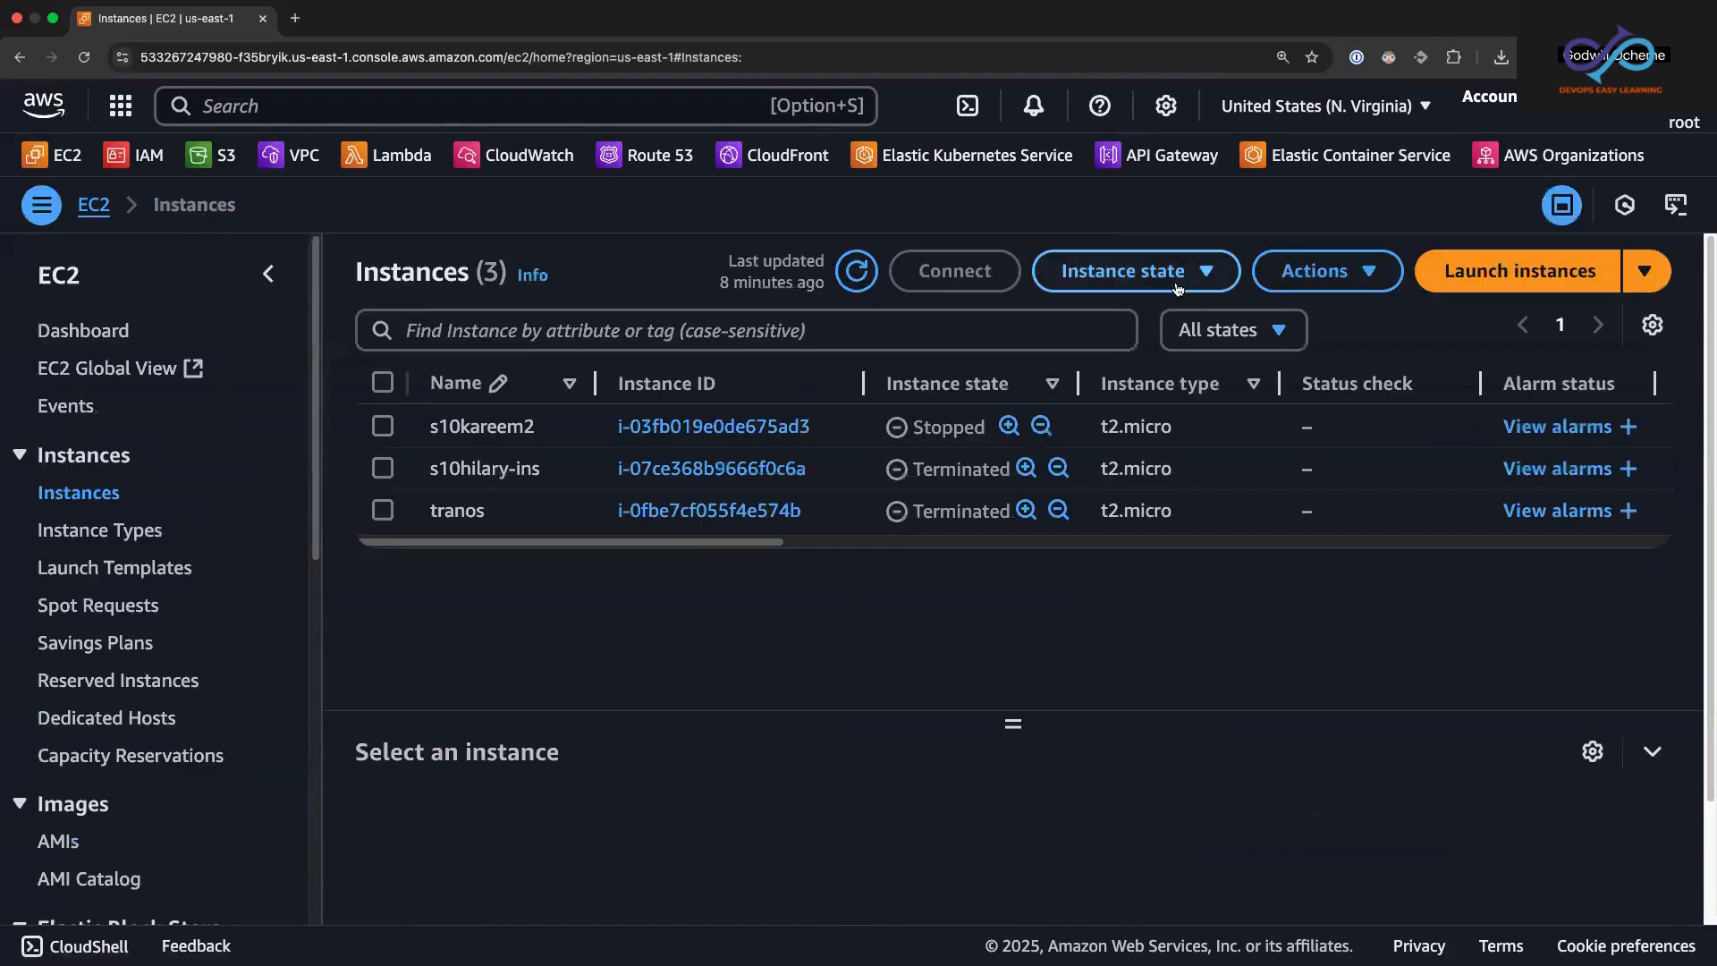
left_click(1230, 330)
left_click(1210, 416)
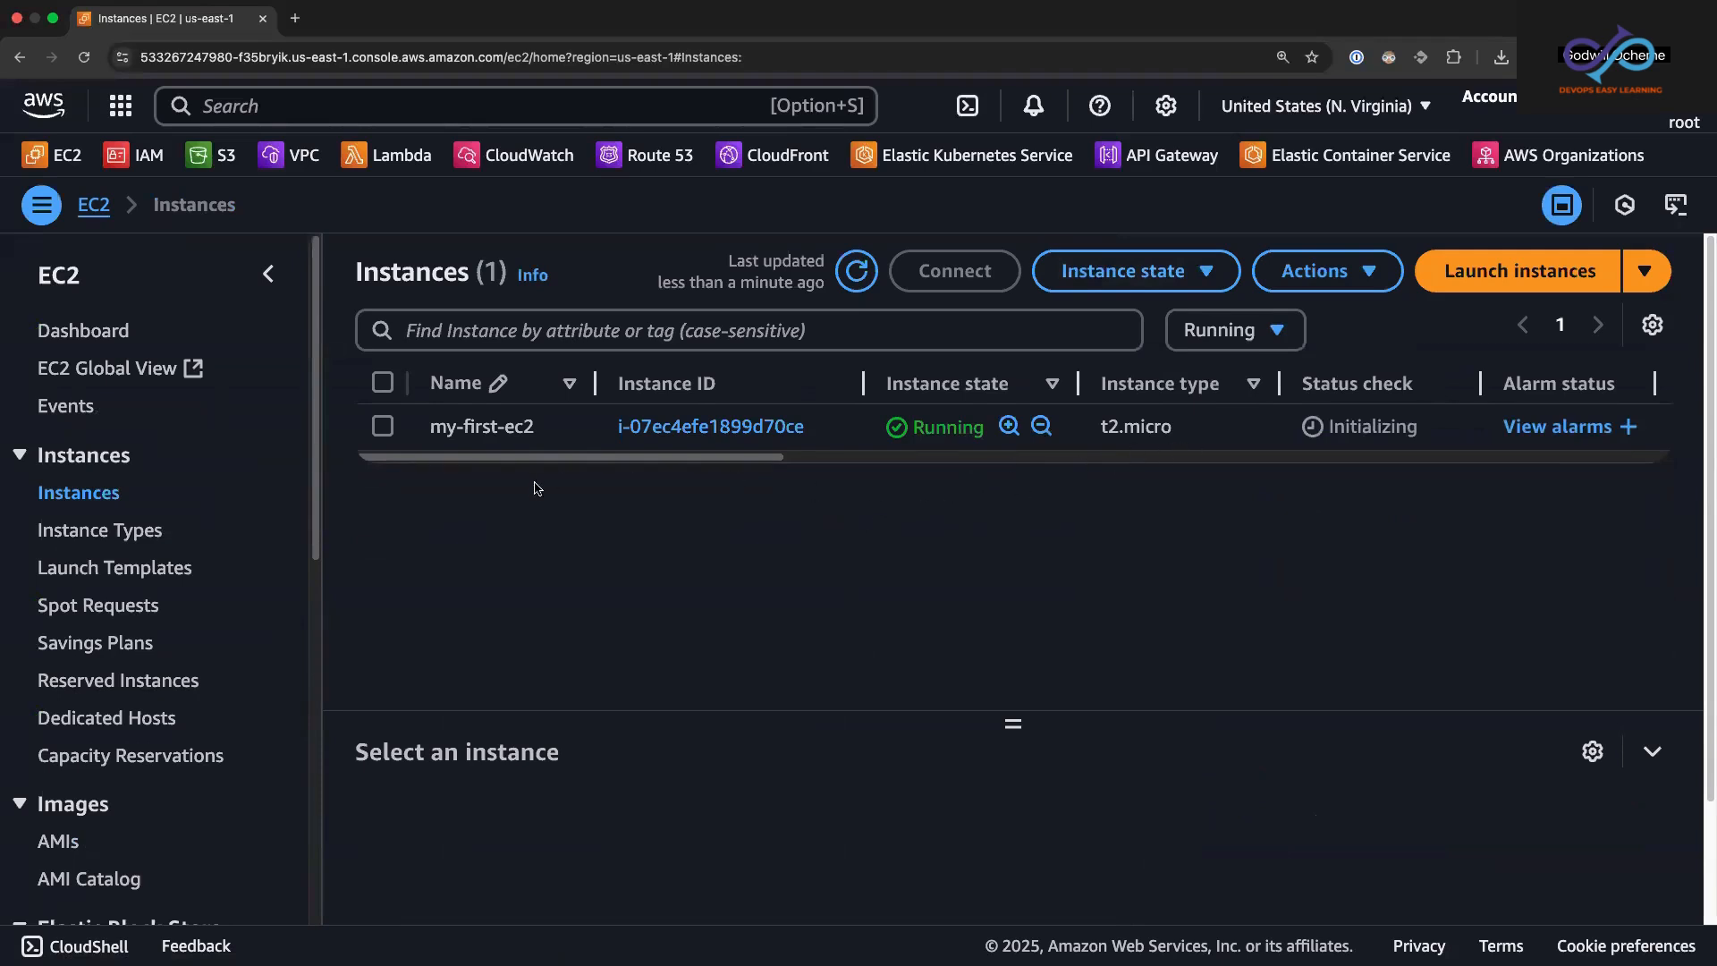
Step: Select the my-first-ec2 instance and enlarge its details pane to show more of the instance summary
key("super+Tab")
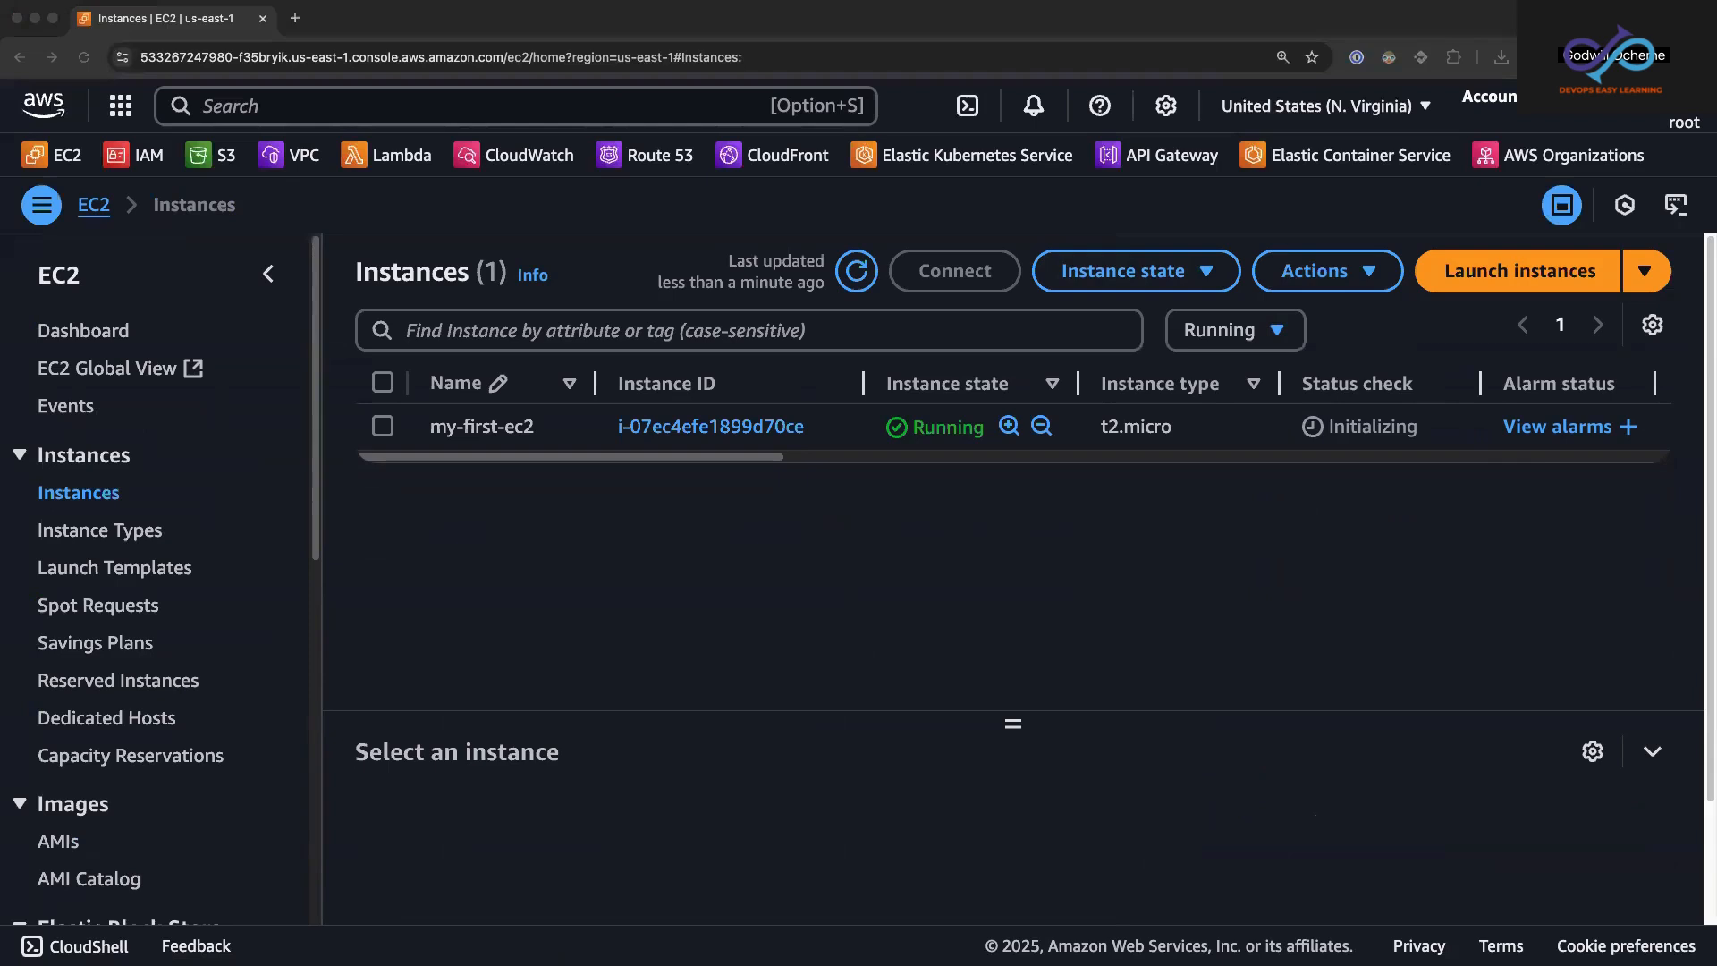
left_click(388, 429)
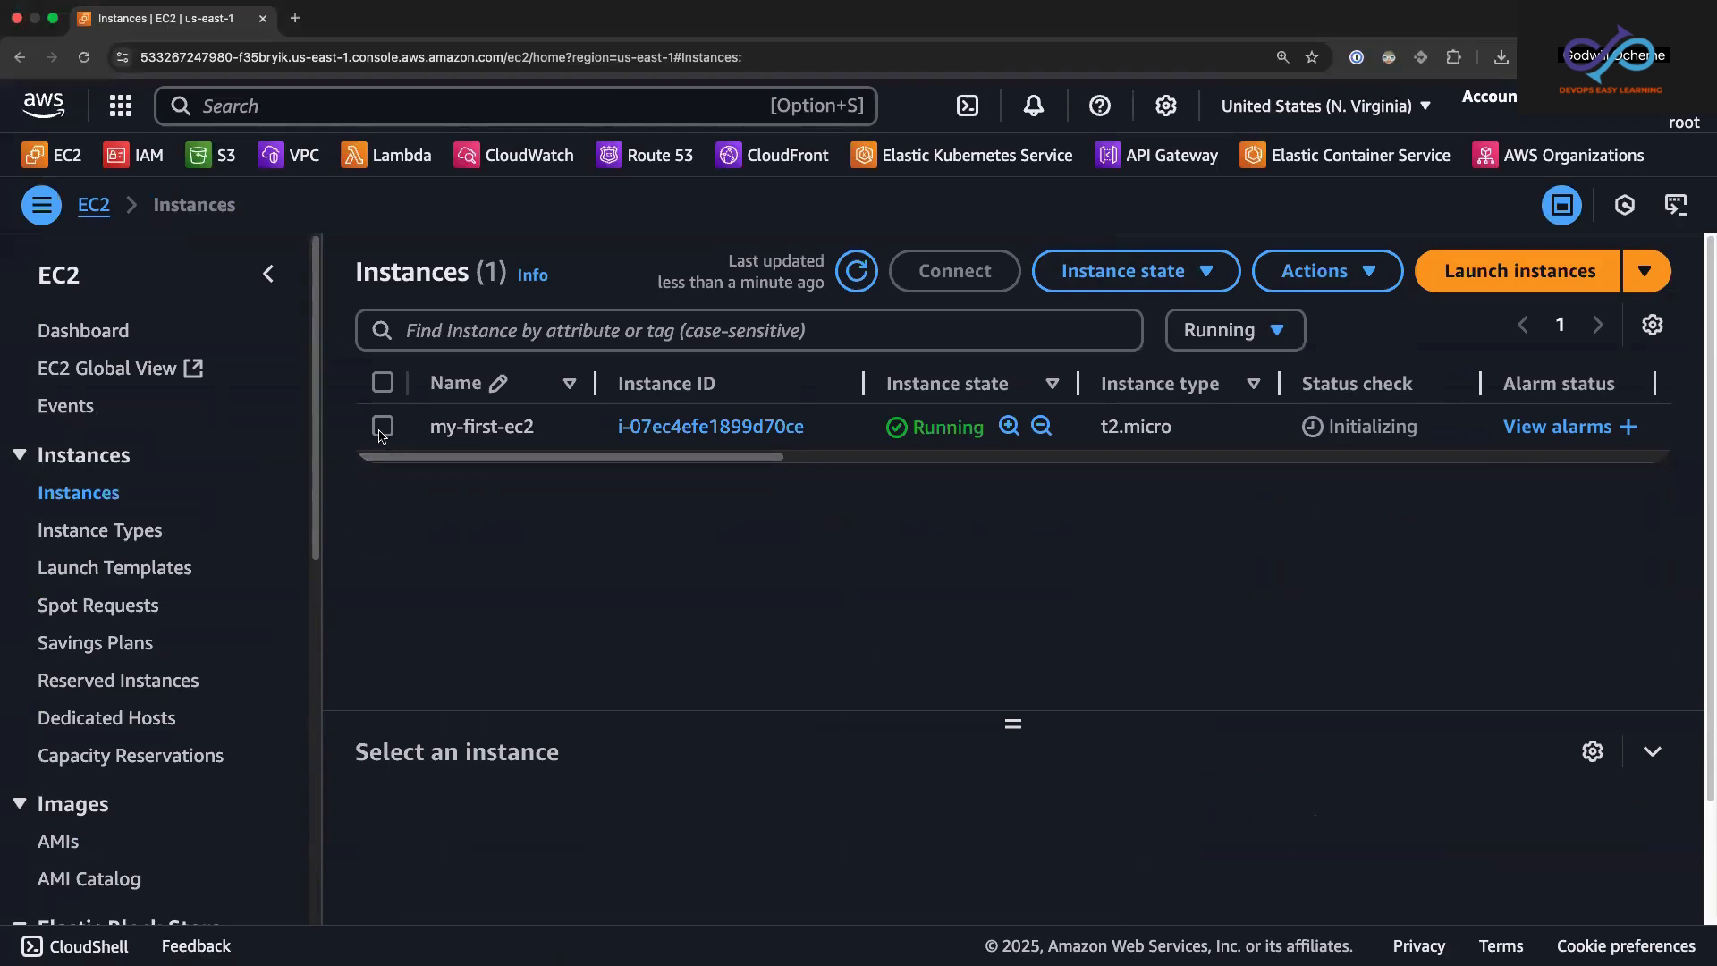
left_click(385, 430)
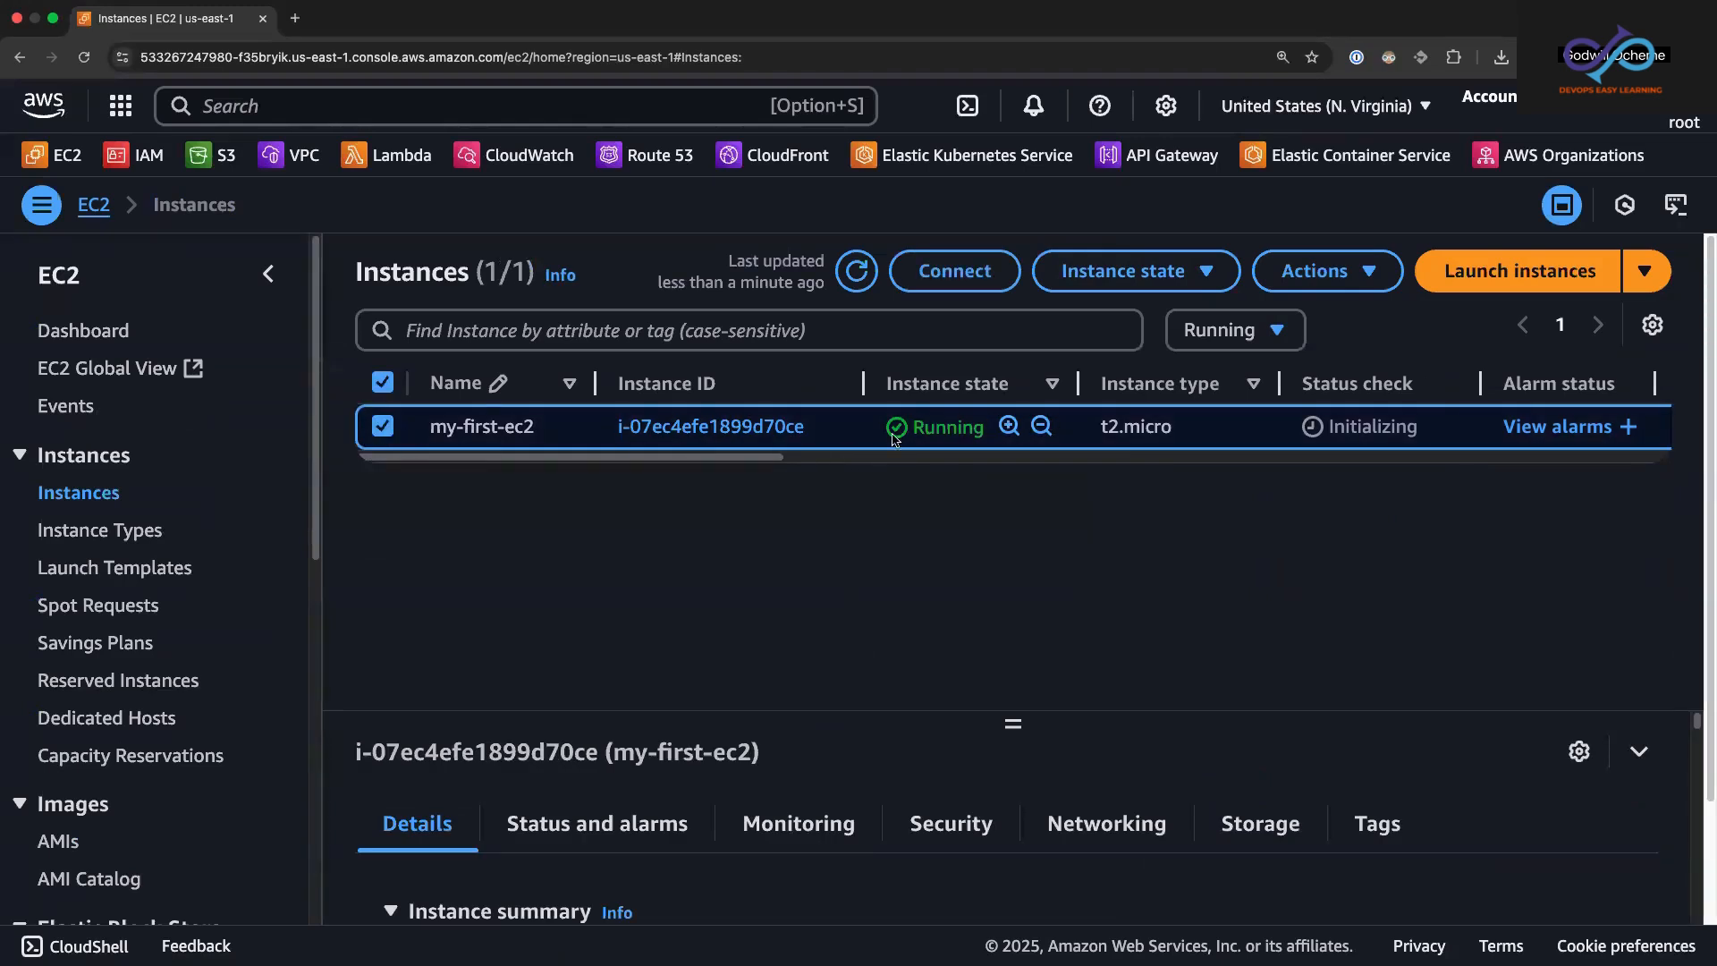
left_click(383, 430)
left_click(383, 431)
left_click_drag(1013, 718, 1013, 579)
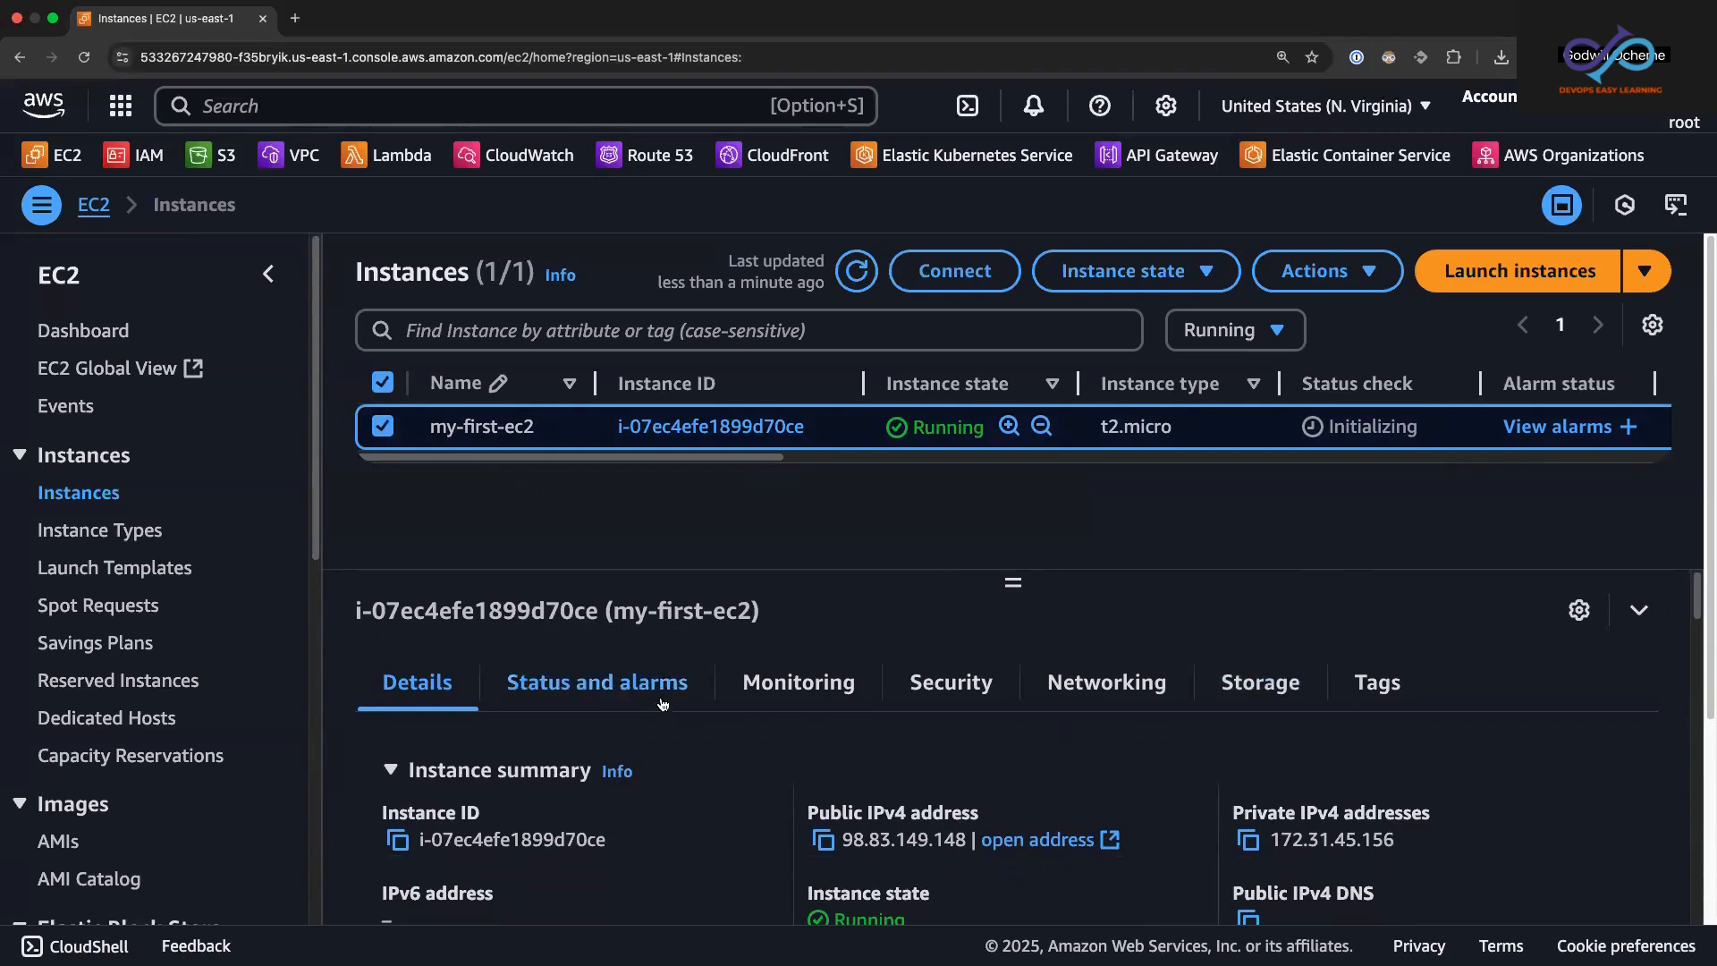
scroll(1698, 601, "down", 1)
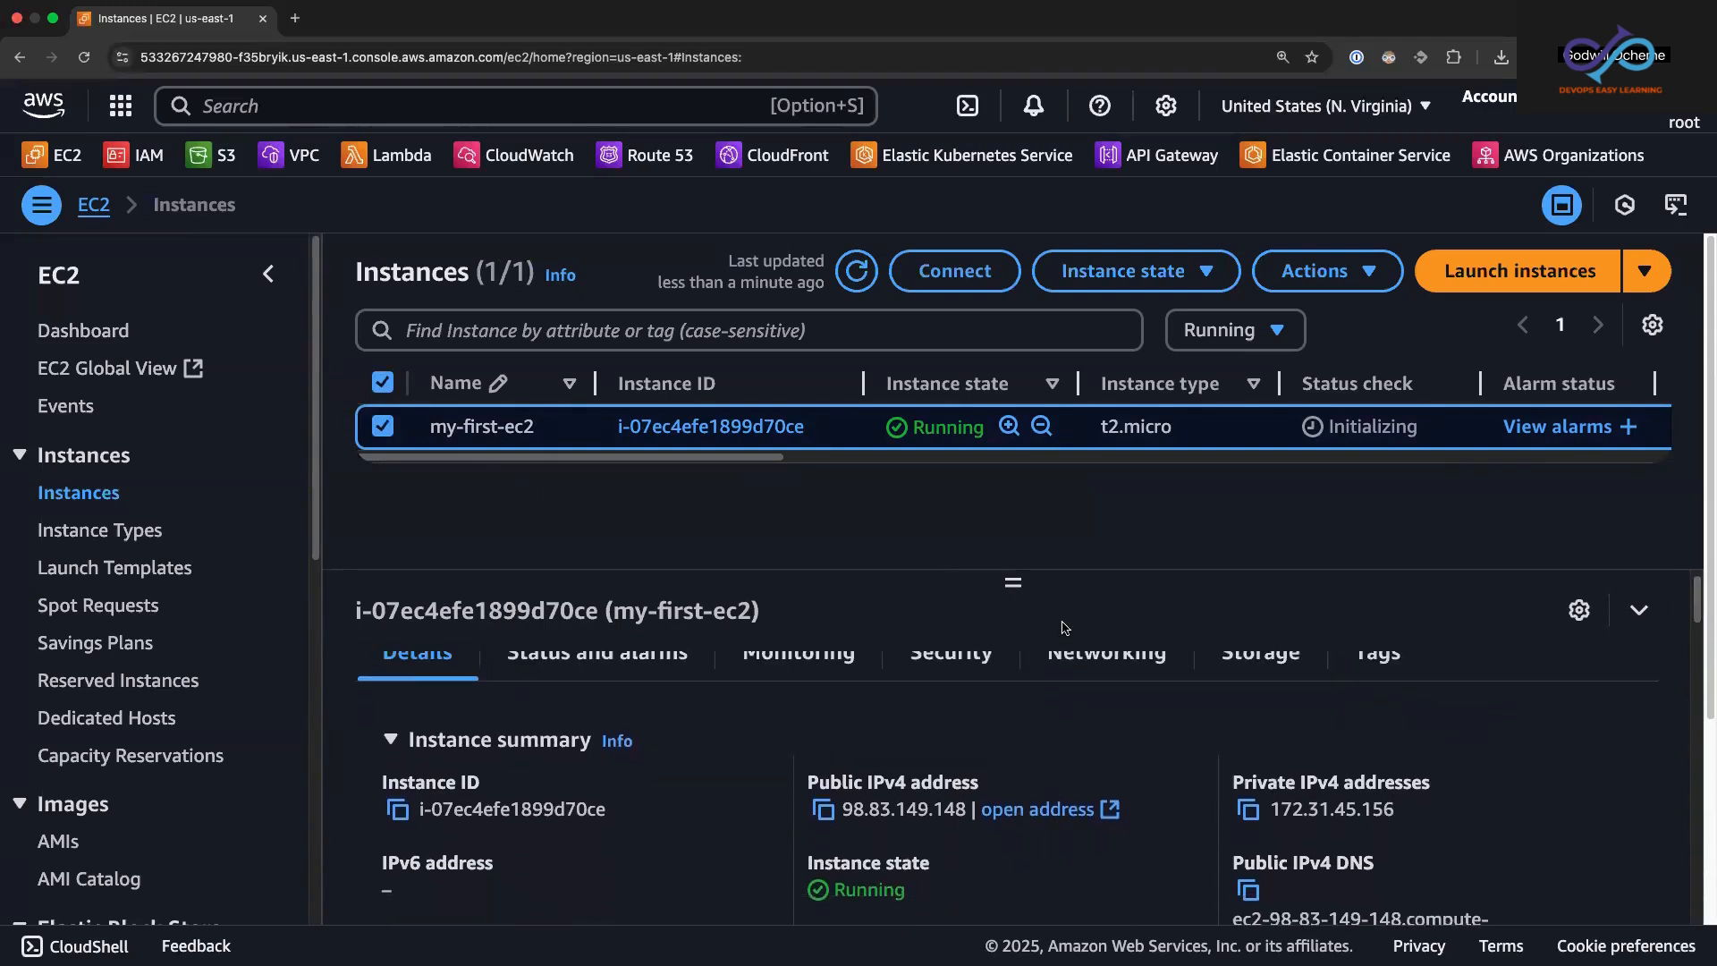
key("super+minus")
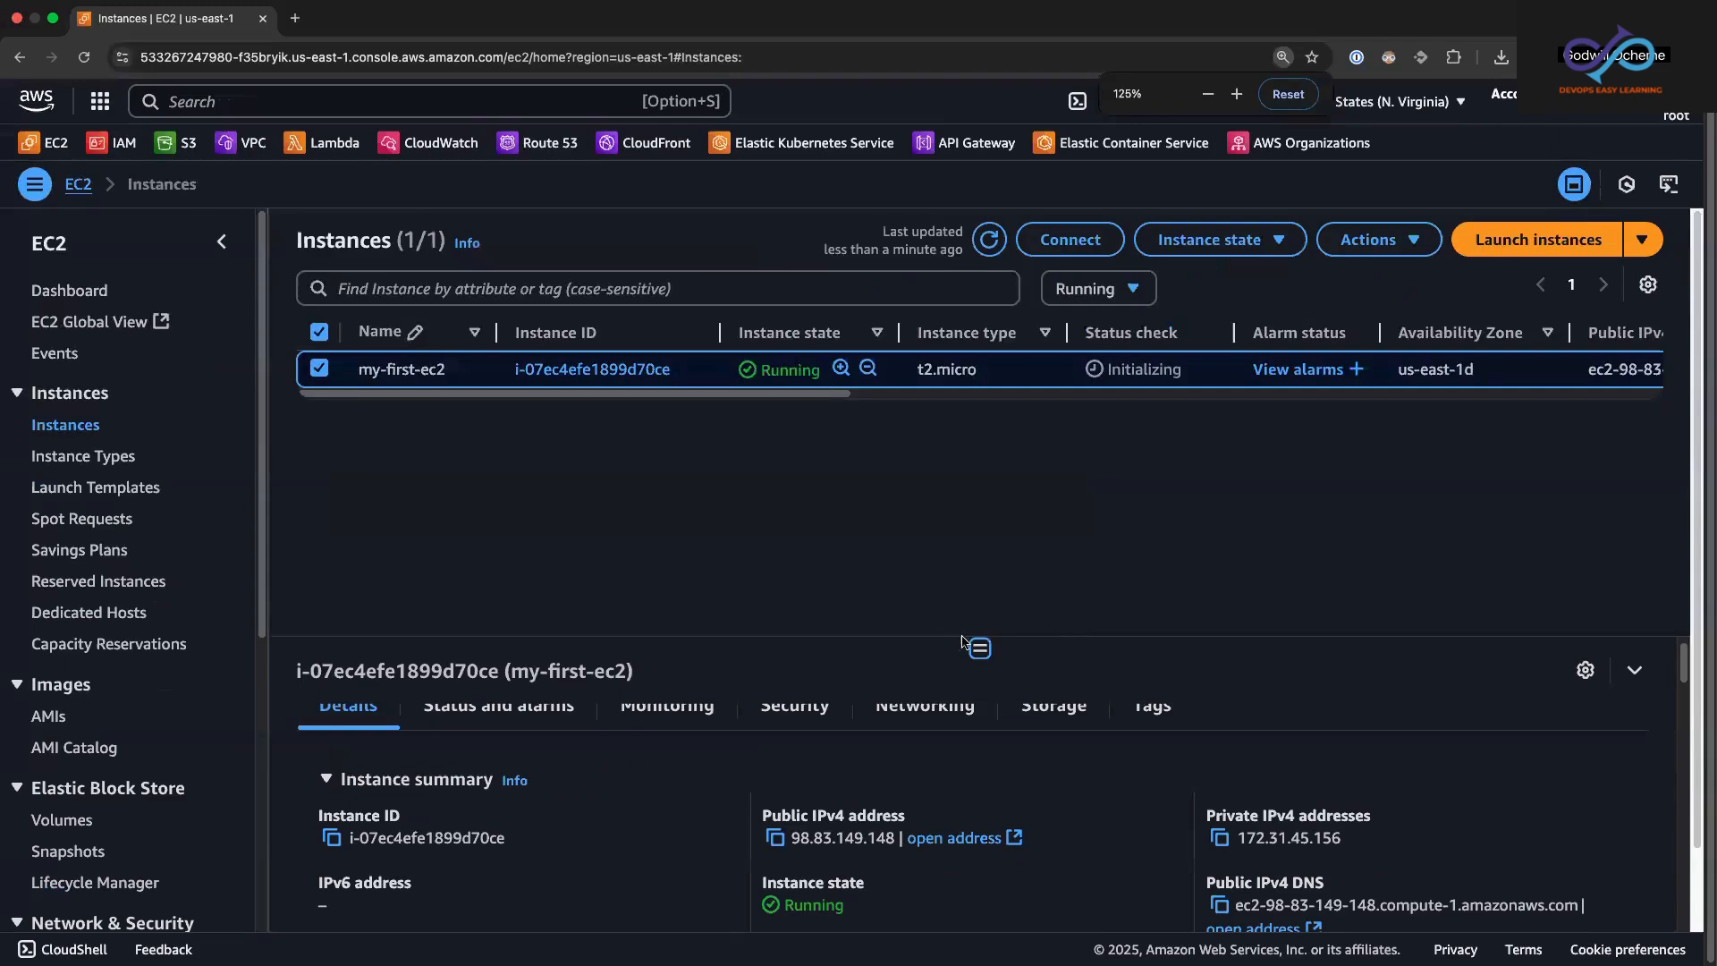
left_click_drag(979, 648, 979, 500)
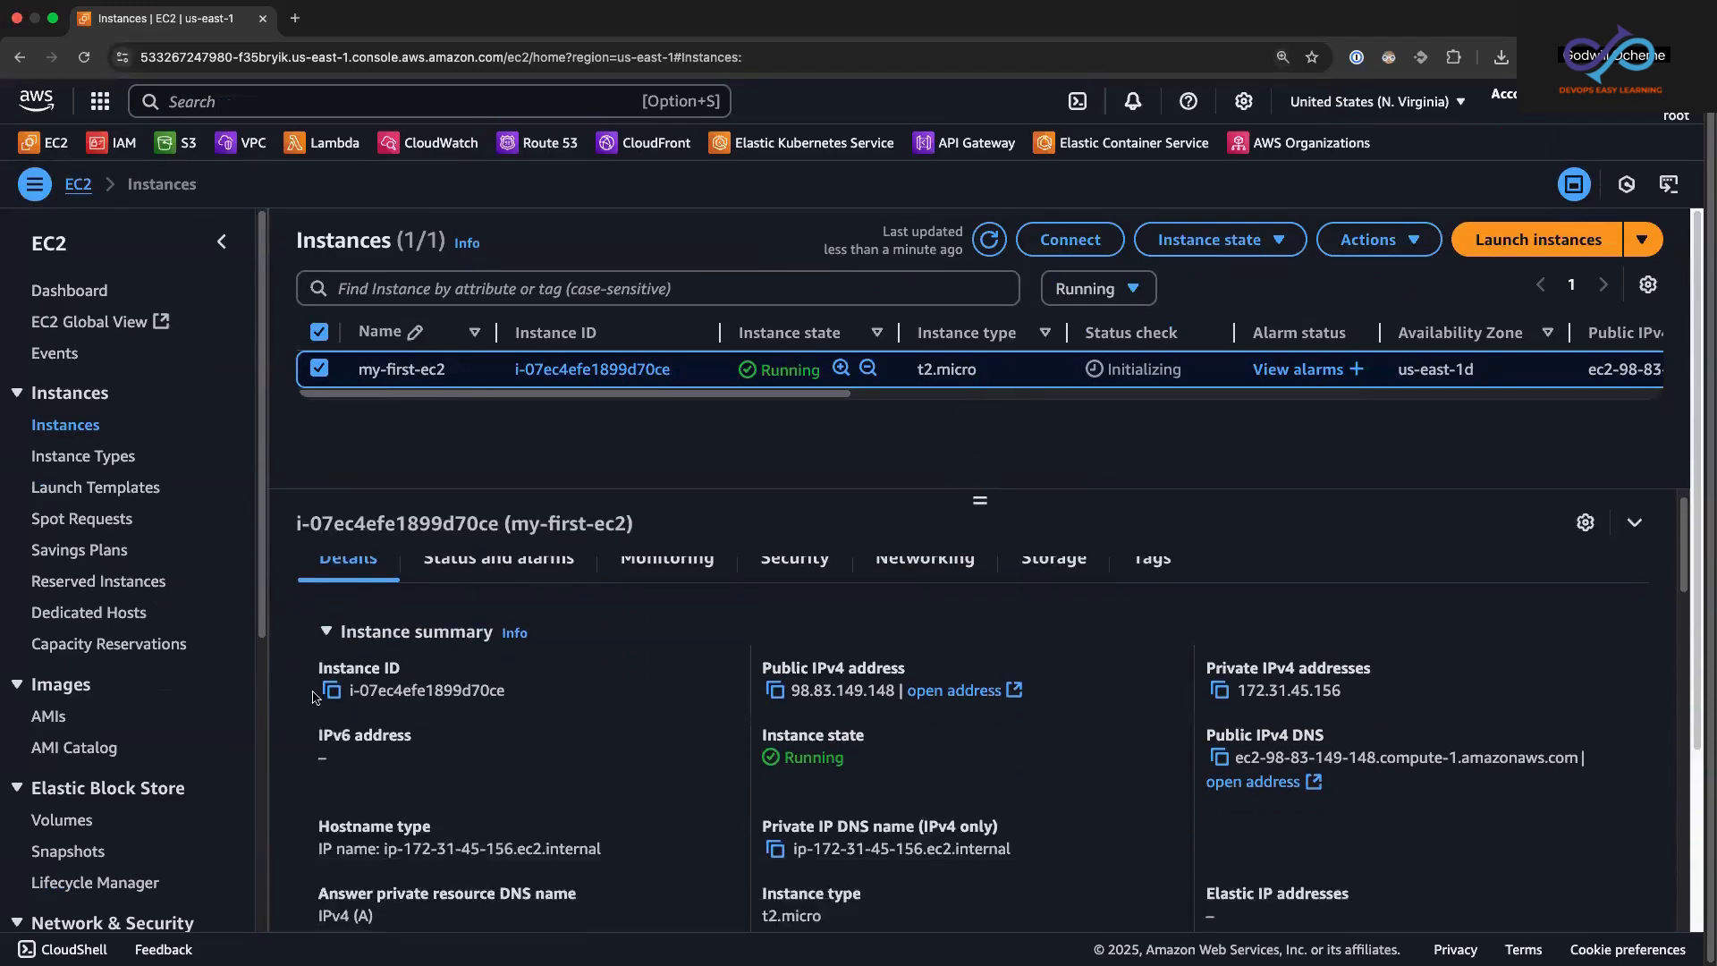
Step: Examine the instance's ID, public and private IPv4 addresses, public IPv4 DNS name and Elastic IP entry in its summary
left_click_drag(349, 696, 395, 695)
left_click(386, 702)
left_click_drag(345, 693, 572, 700)
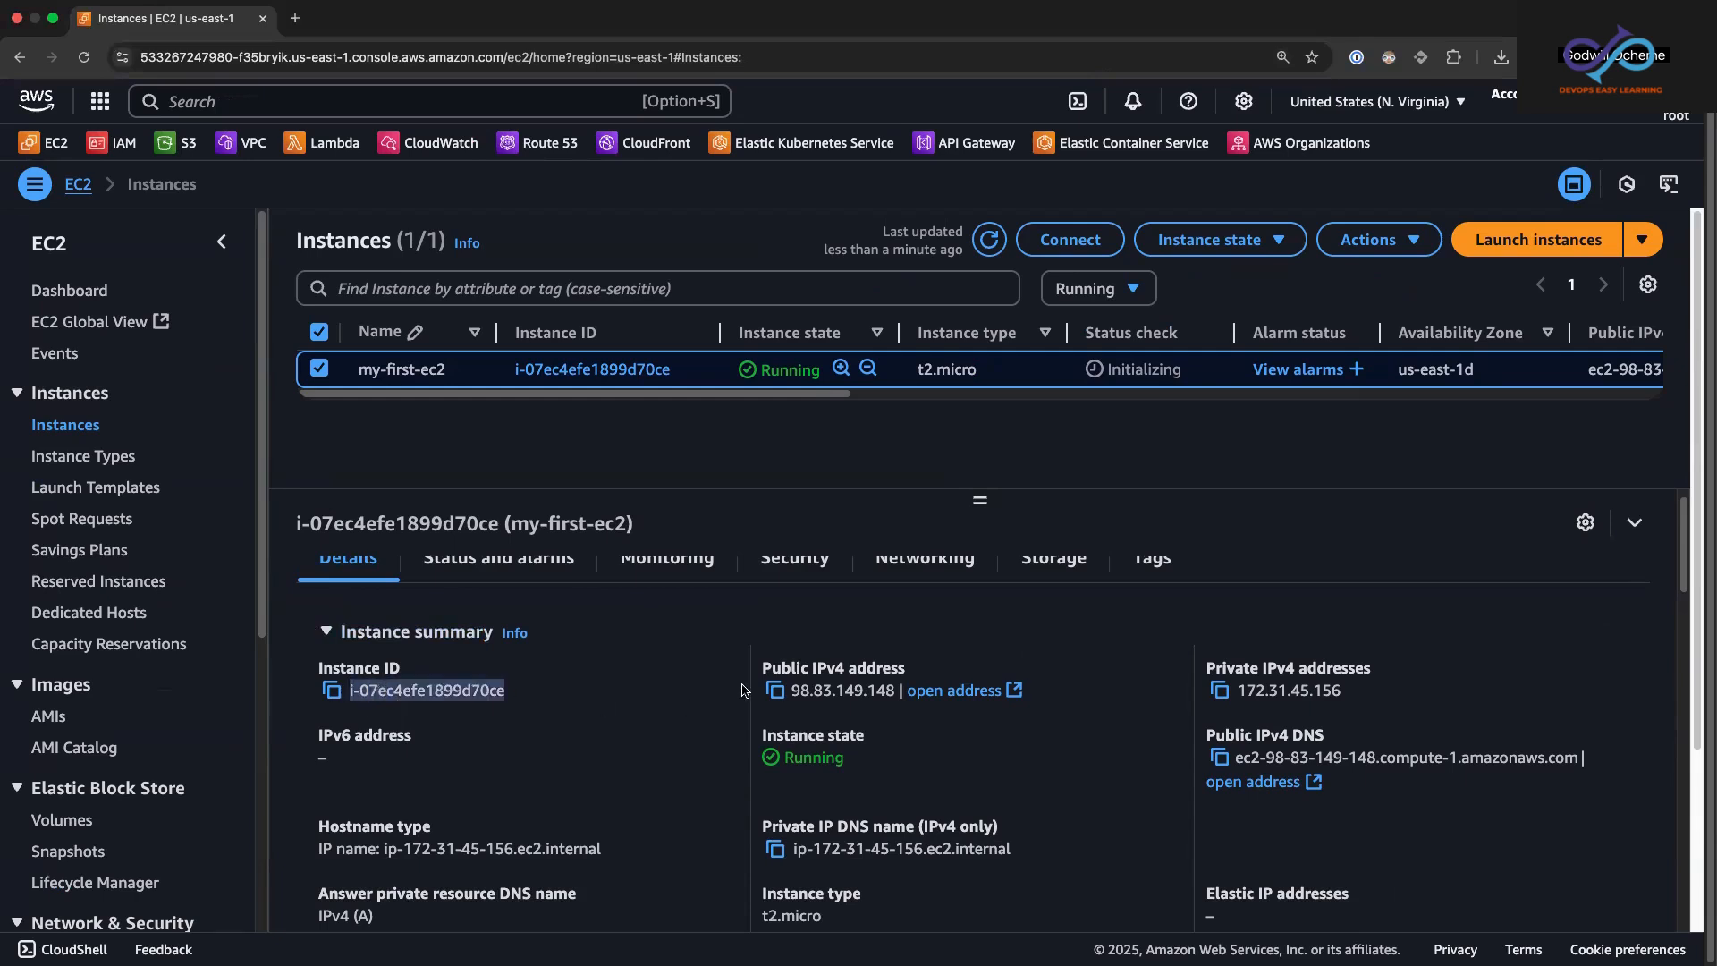
left_click_drag(792, 694, 895, 695)
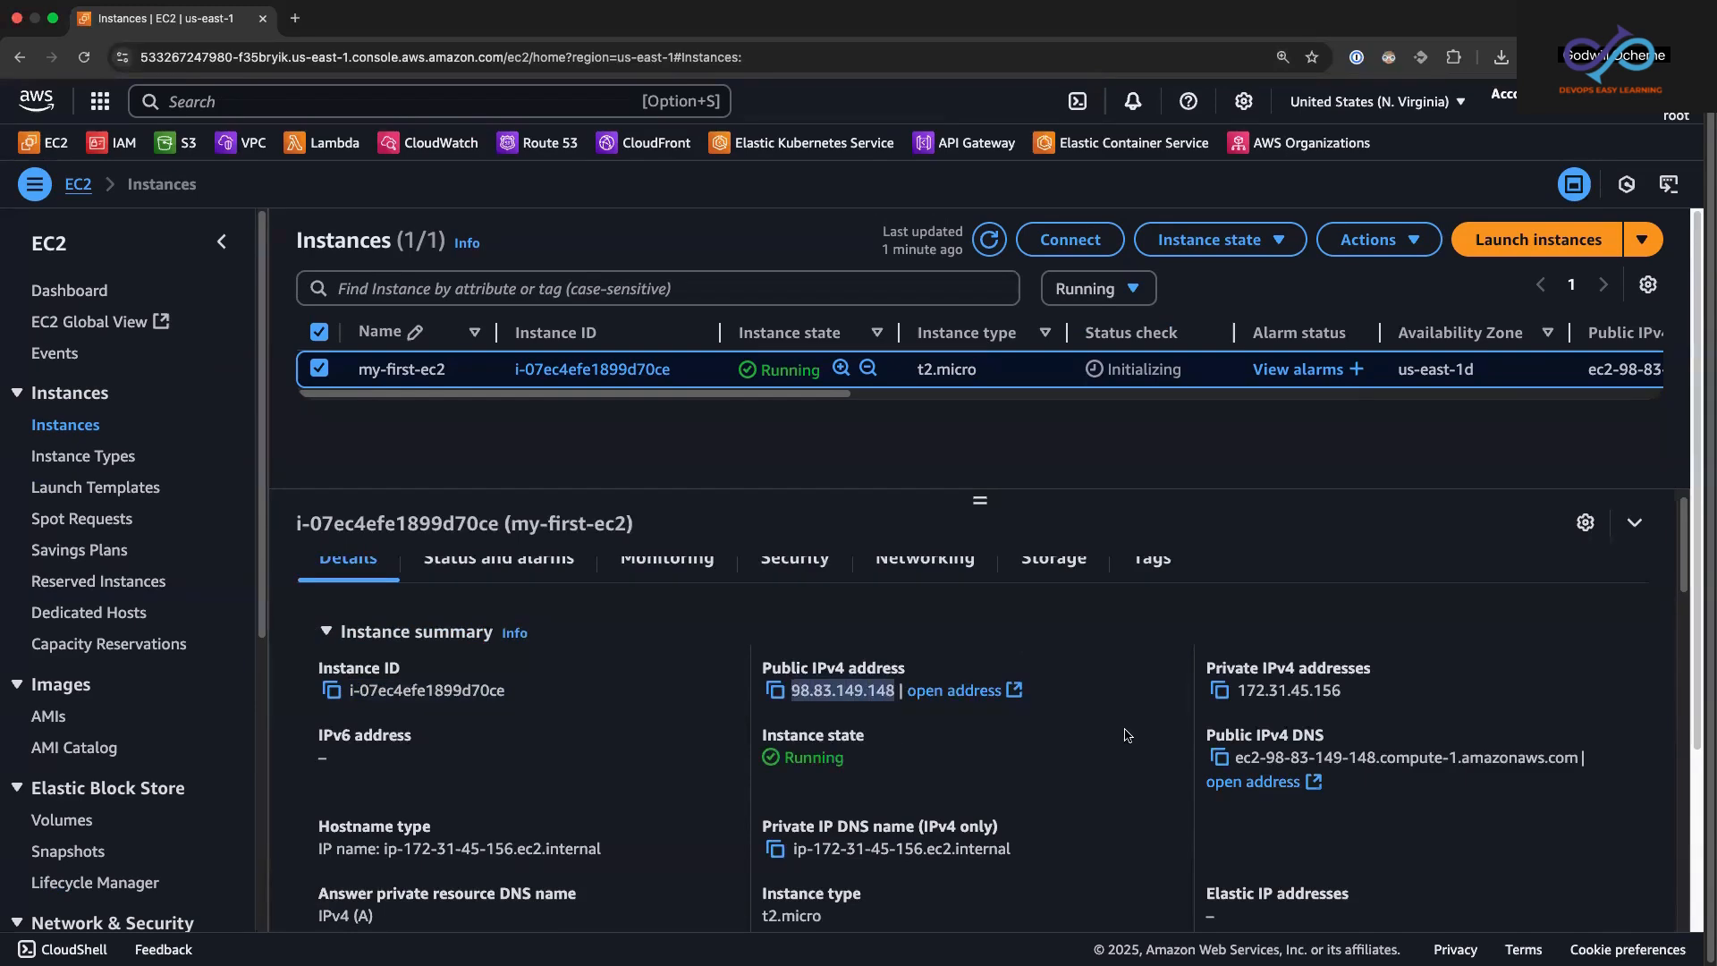
left_click_drag(1238, 691, 1361, 692)
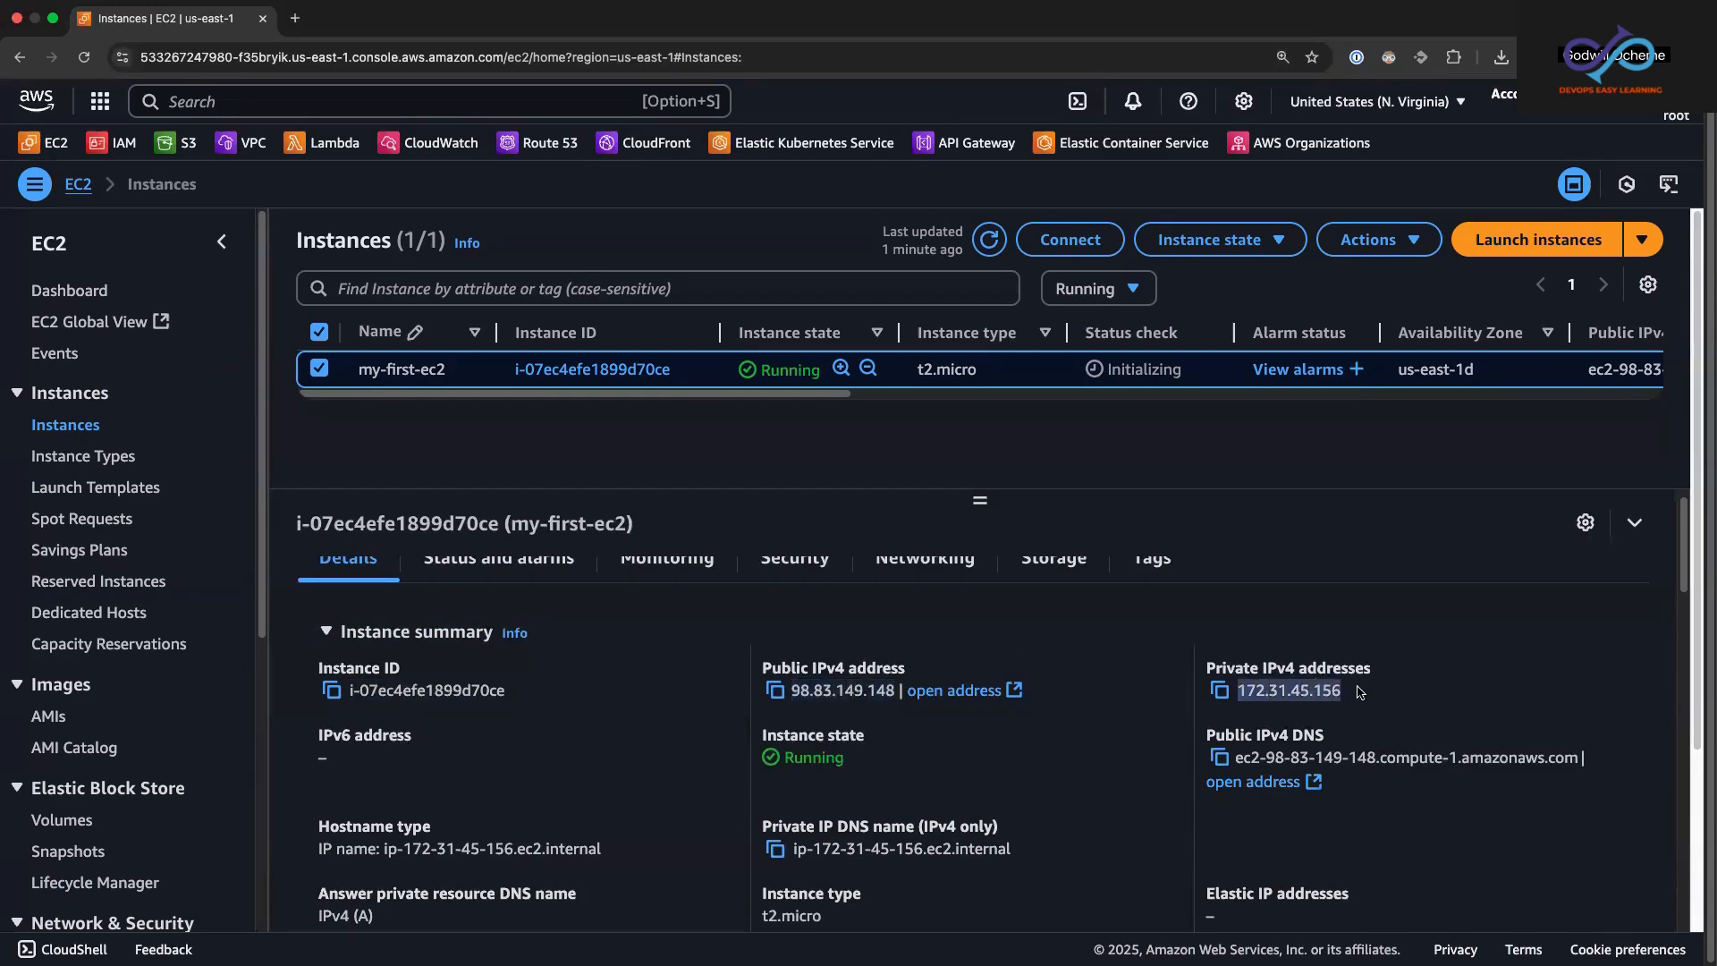
left_click(793, 693)
left_click_drag(792, 693, 895, 694)
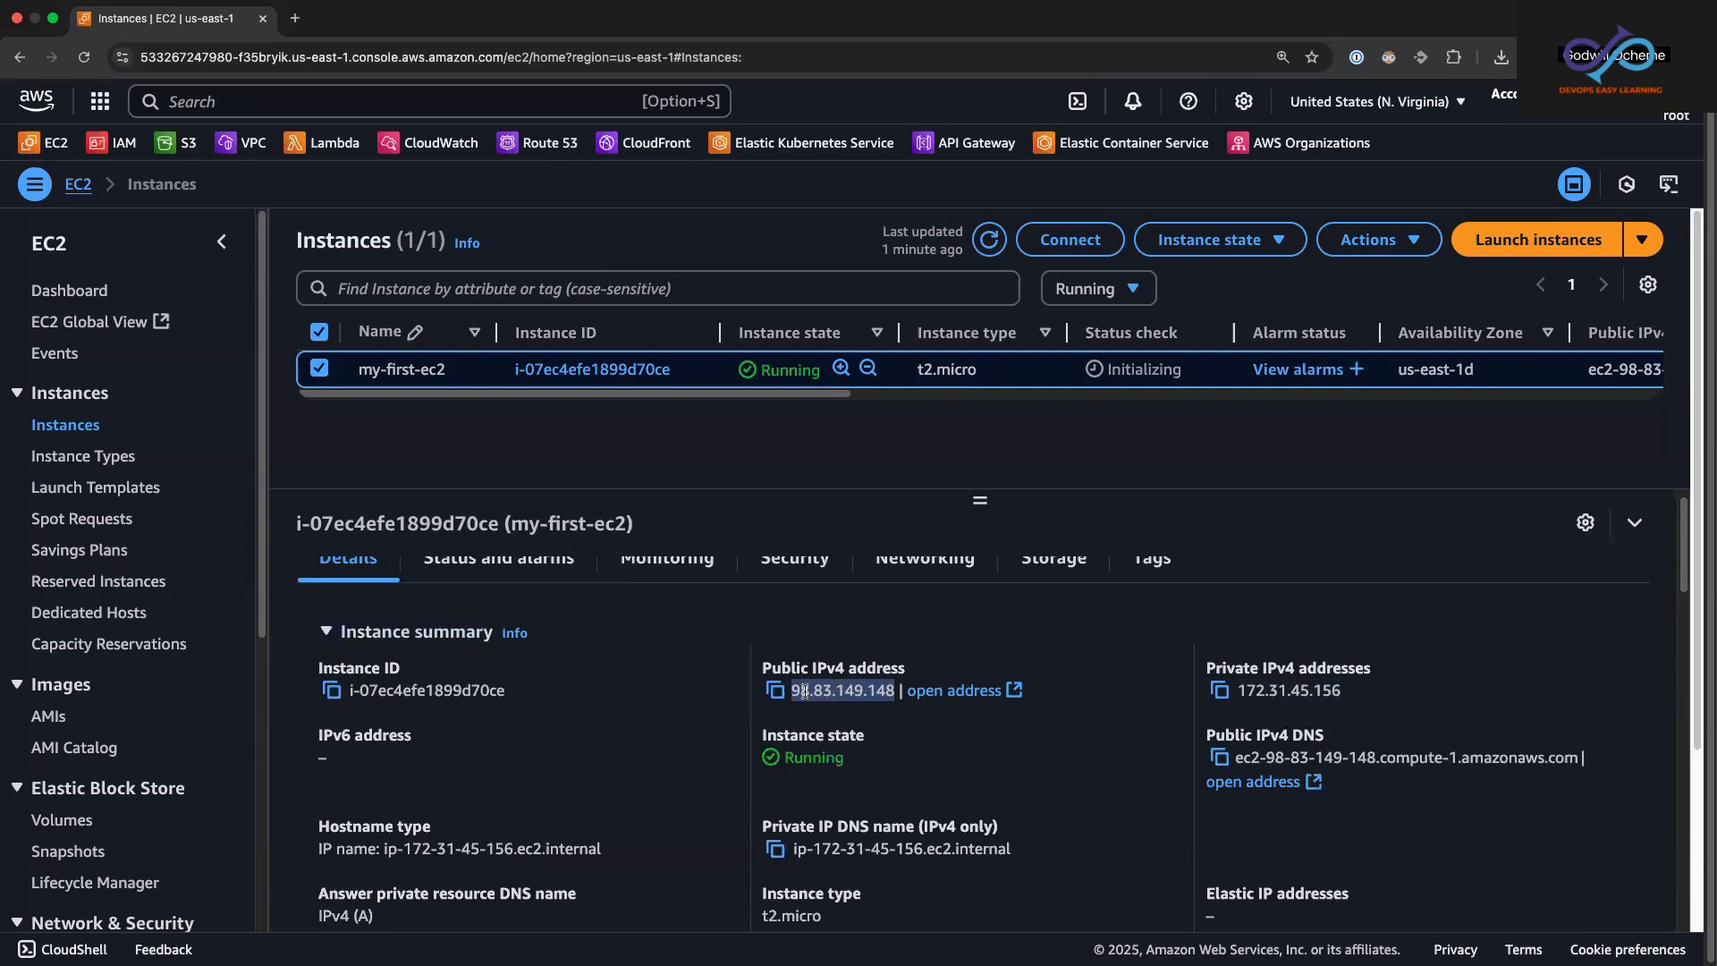
left_click_drag(1239, 690, 1349, 690)
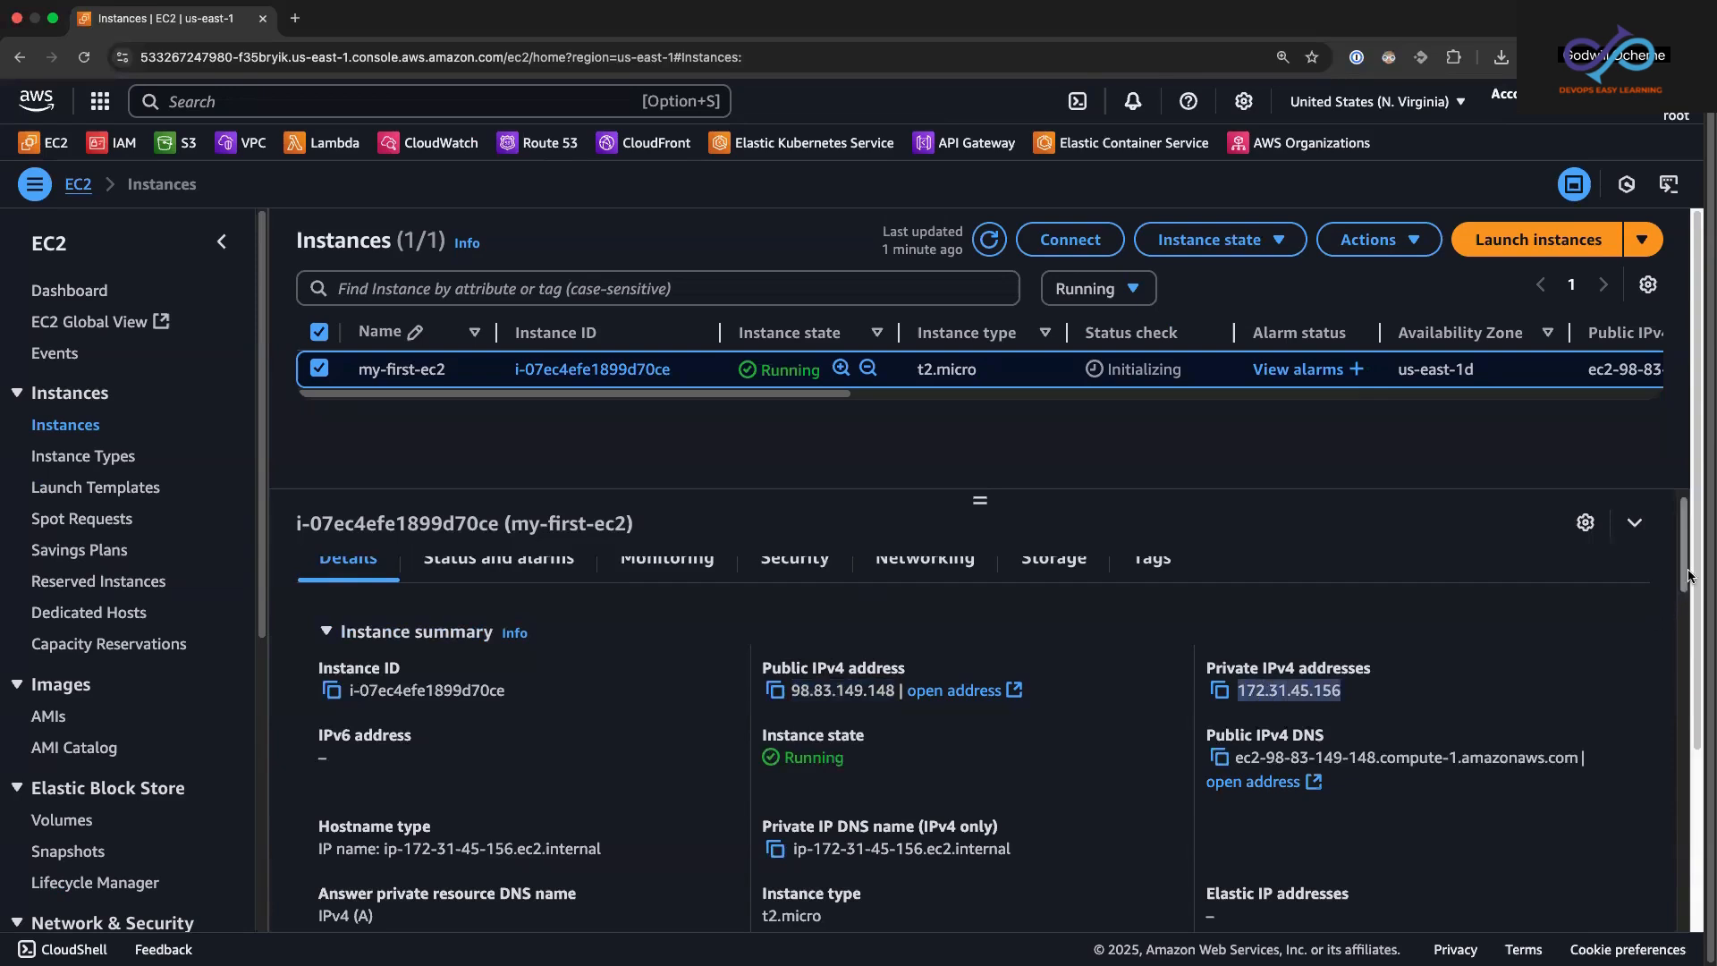
left_click_drag(1688, 574, 1688, 580)
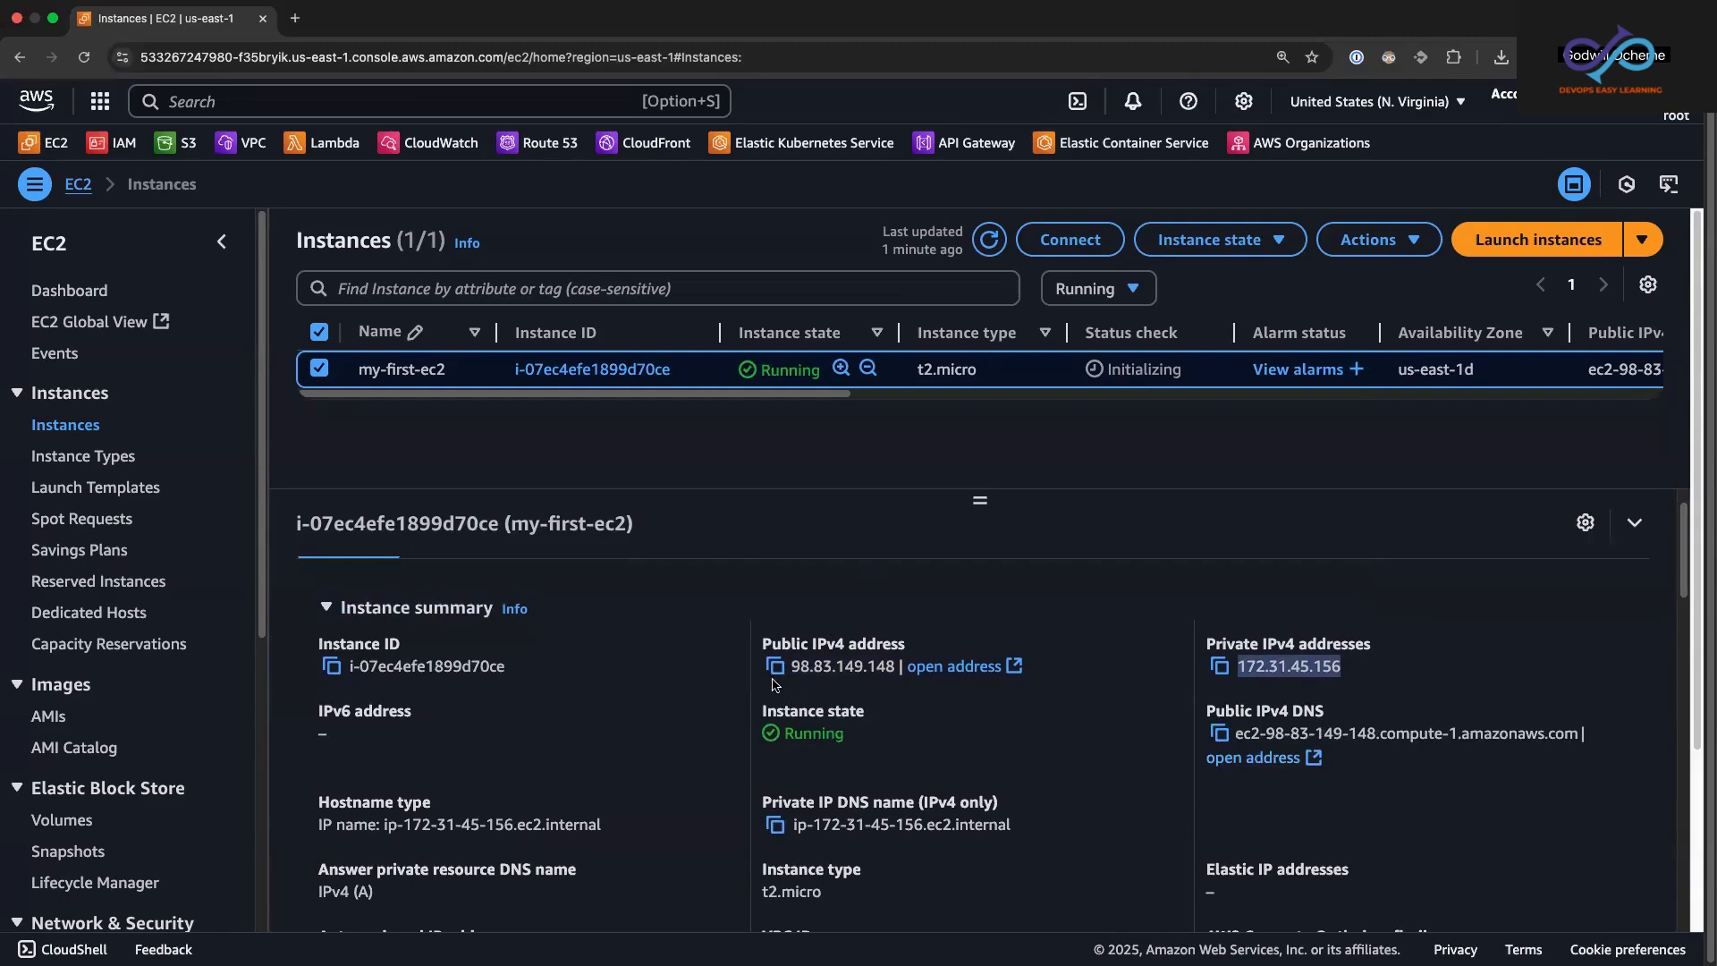
left_click_drag(791, 667, 891, 666)
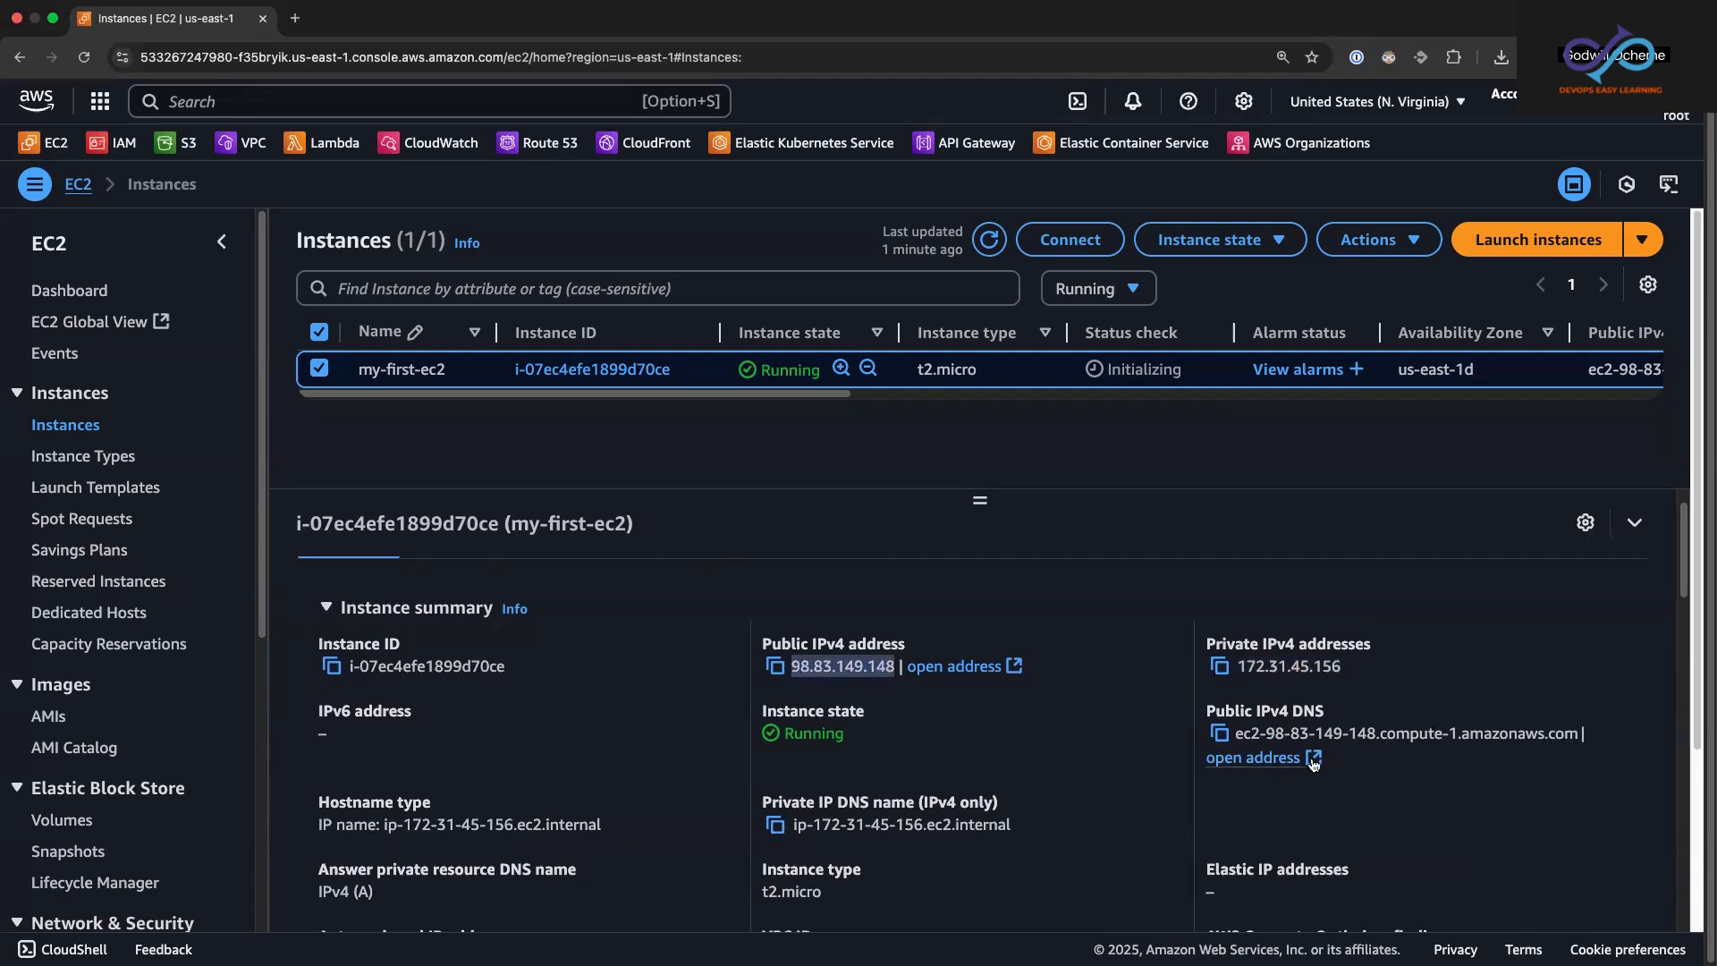
left_click_drag(1235, 738, 1596, 734)
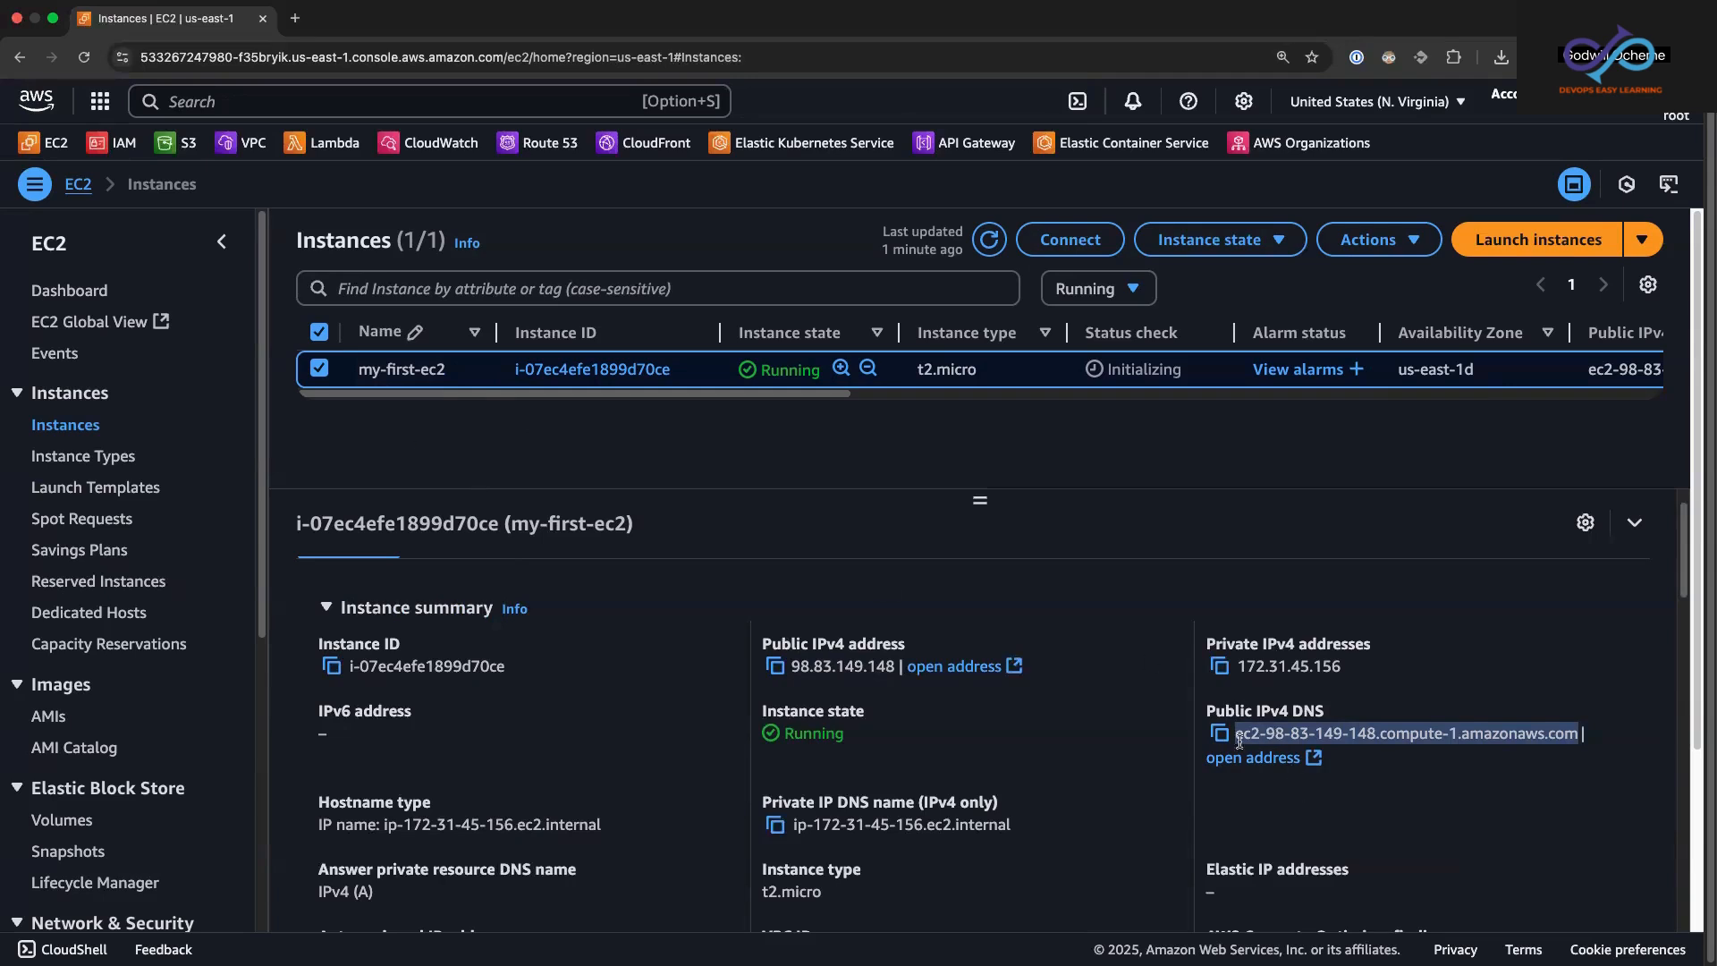
left_click_drag(1687, 592, 1692, 623)
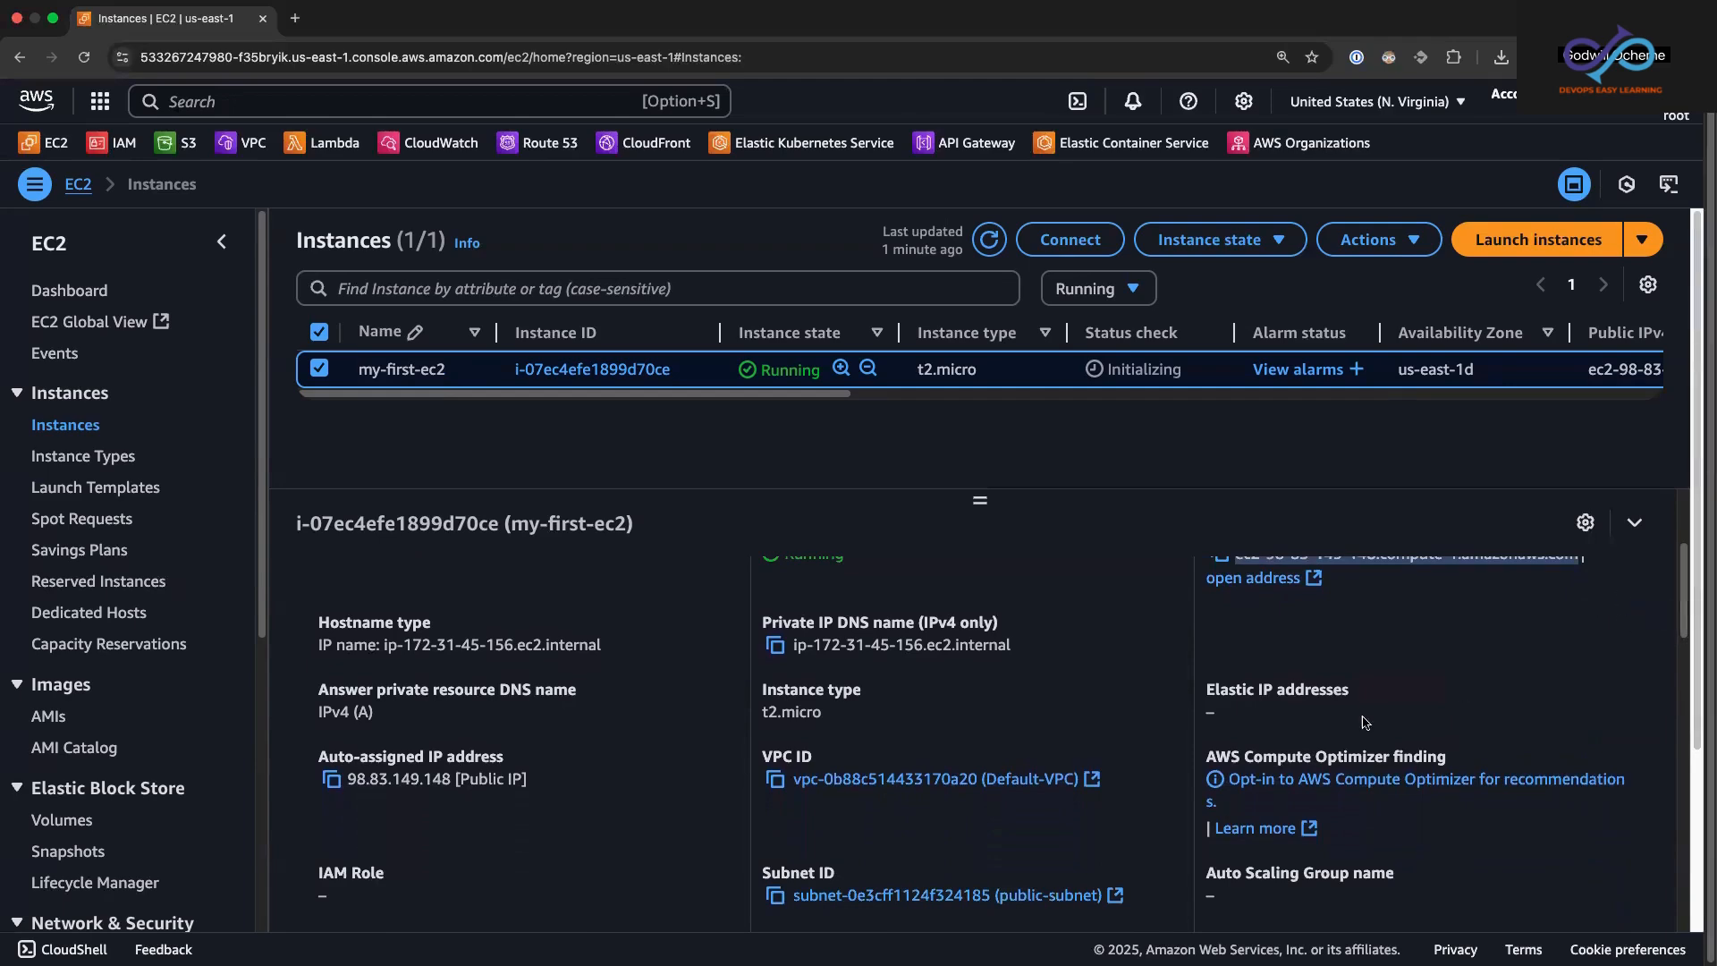
left_click_drag(1205, 697, 1306, 725)
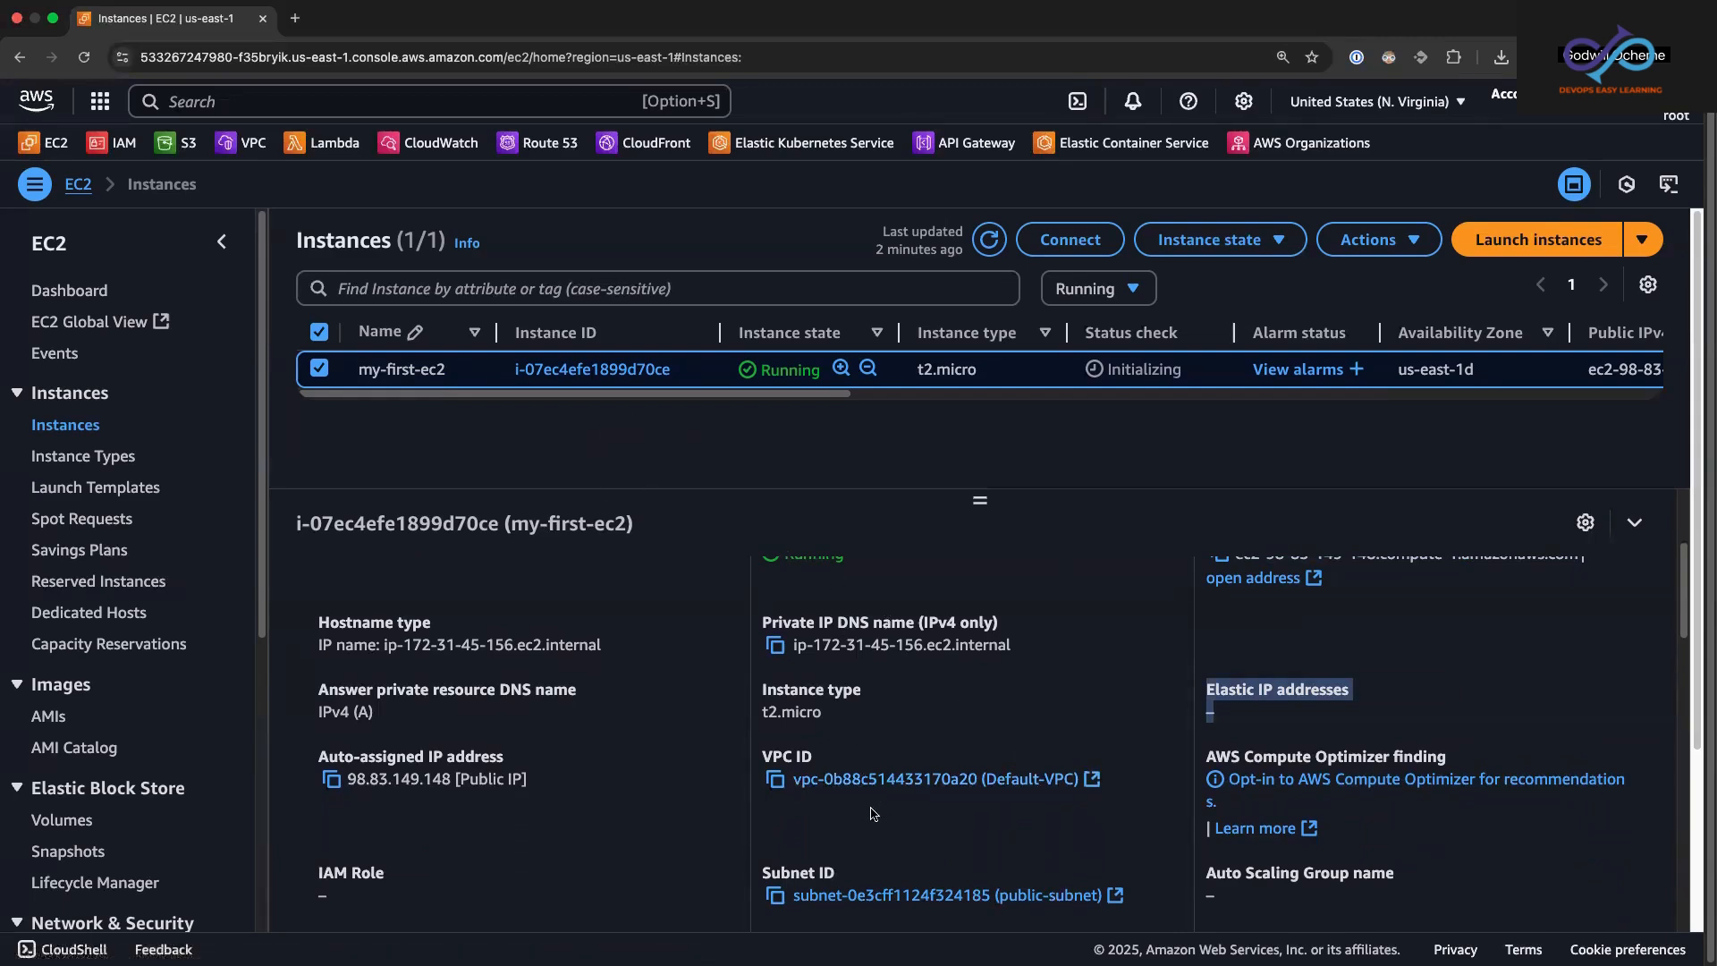
Step: Examine the instance's subnet and the key pair assigned at launch, and refresh the instances list to check its status
left_click_drag(790, 901, 1131, 899)
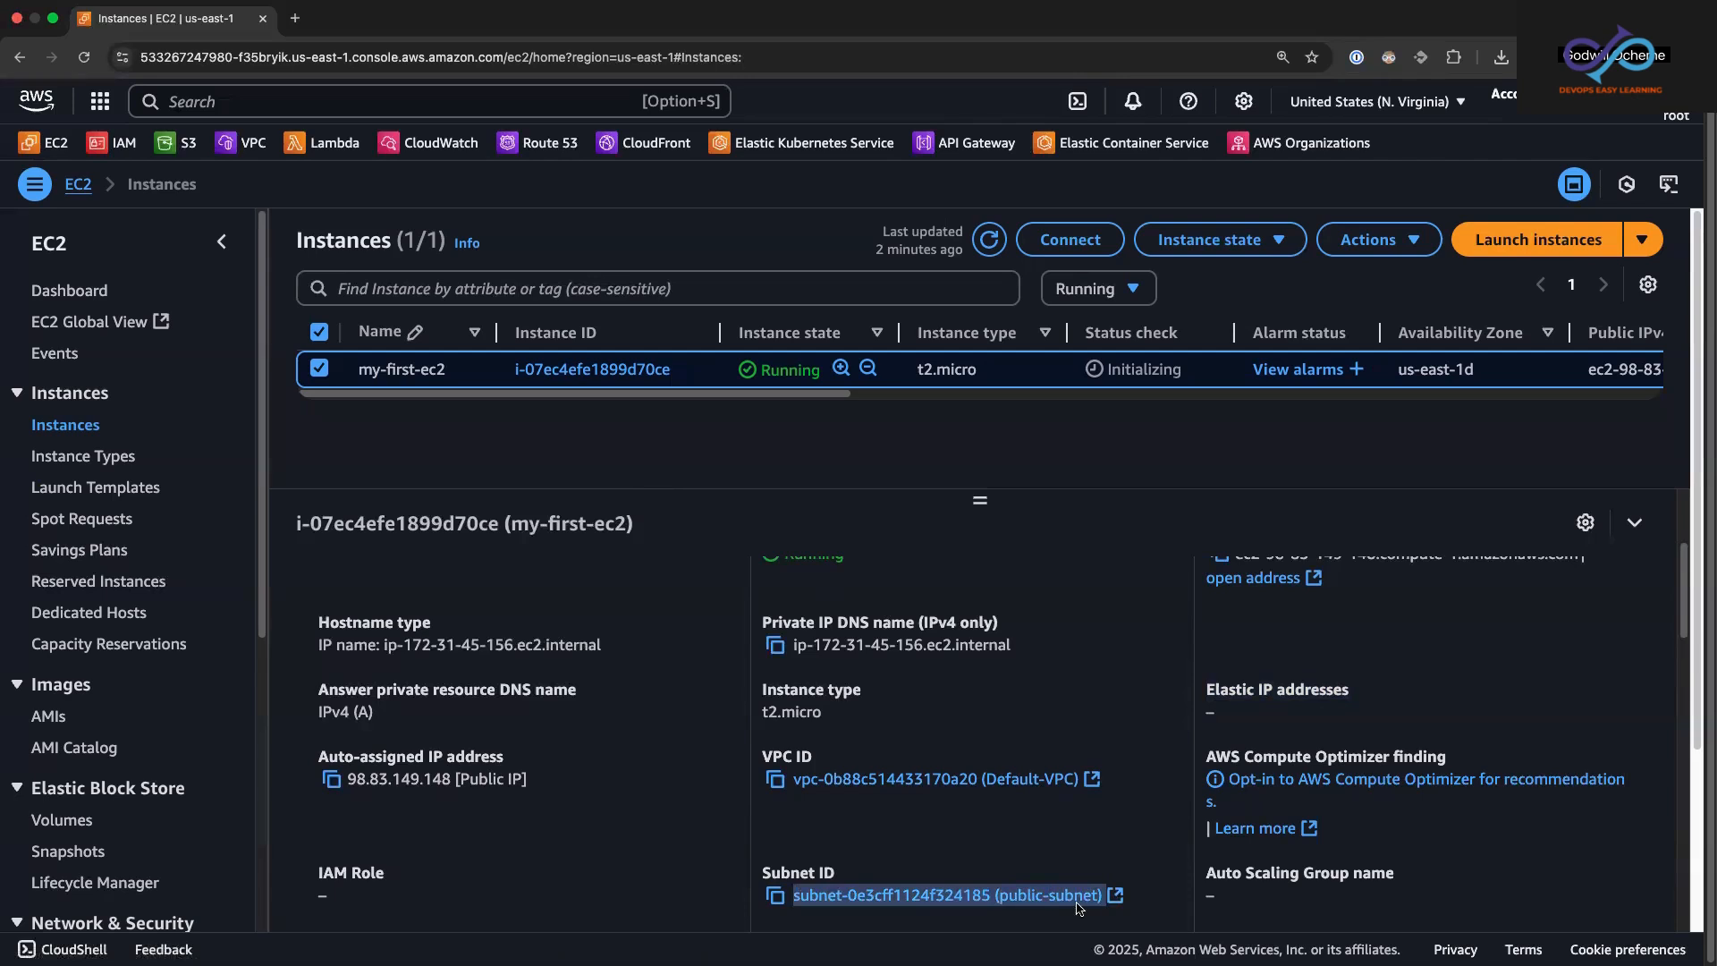
left_click_drag(1698, 623, 1681, 805)
left_click_drag(866, 730, 787, 735)
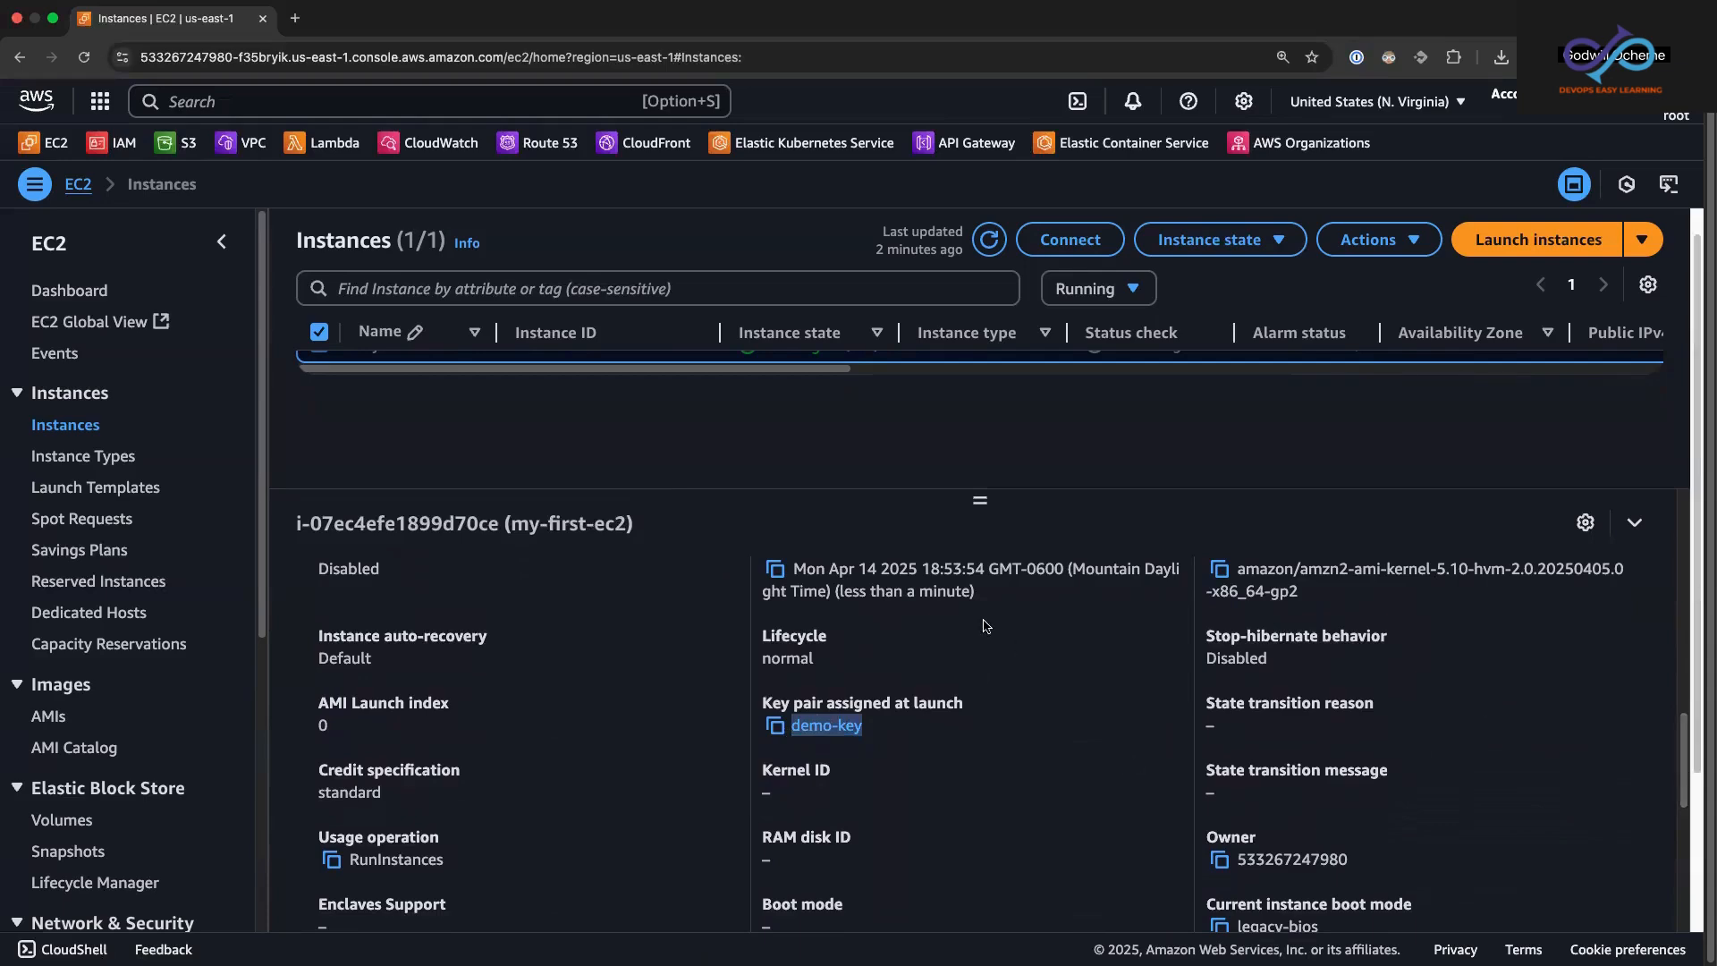
left_click_drag(1685, 749, 1702, 512)
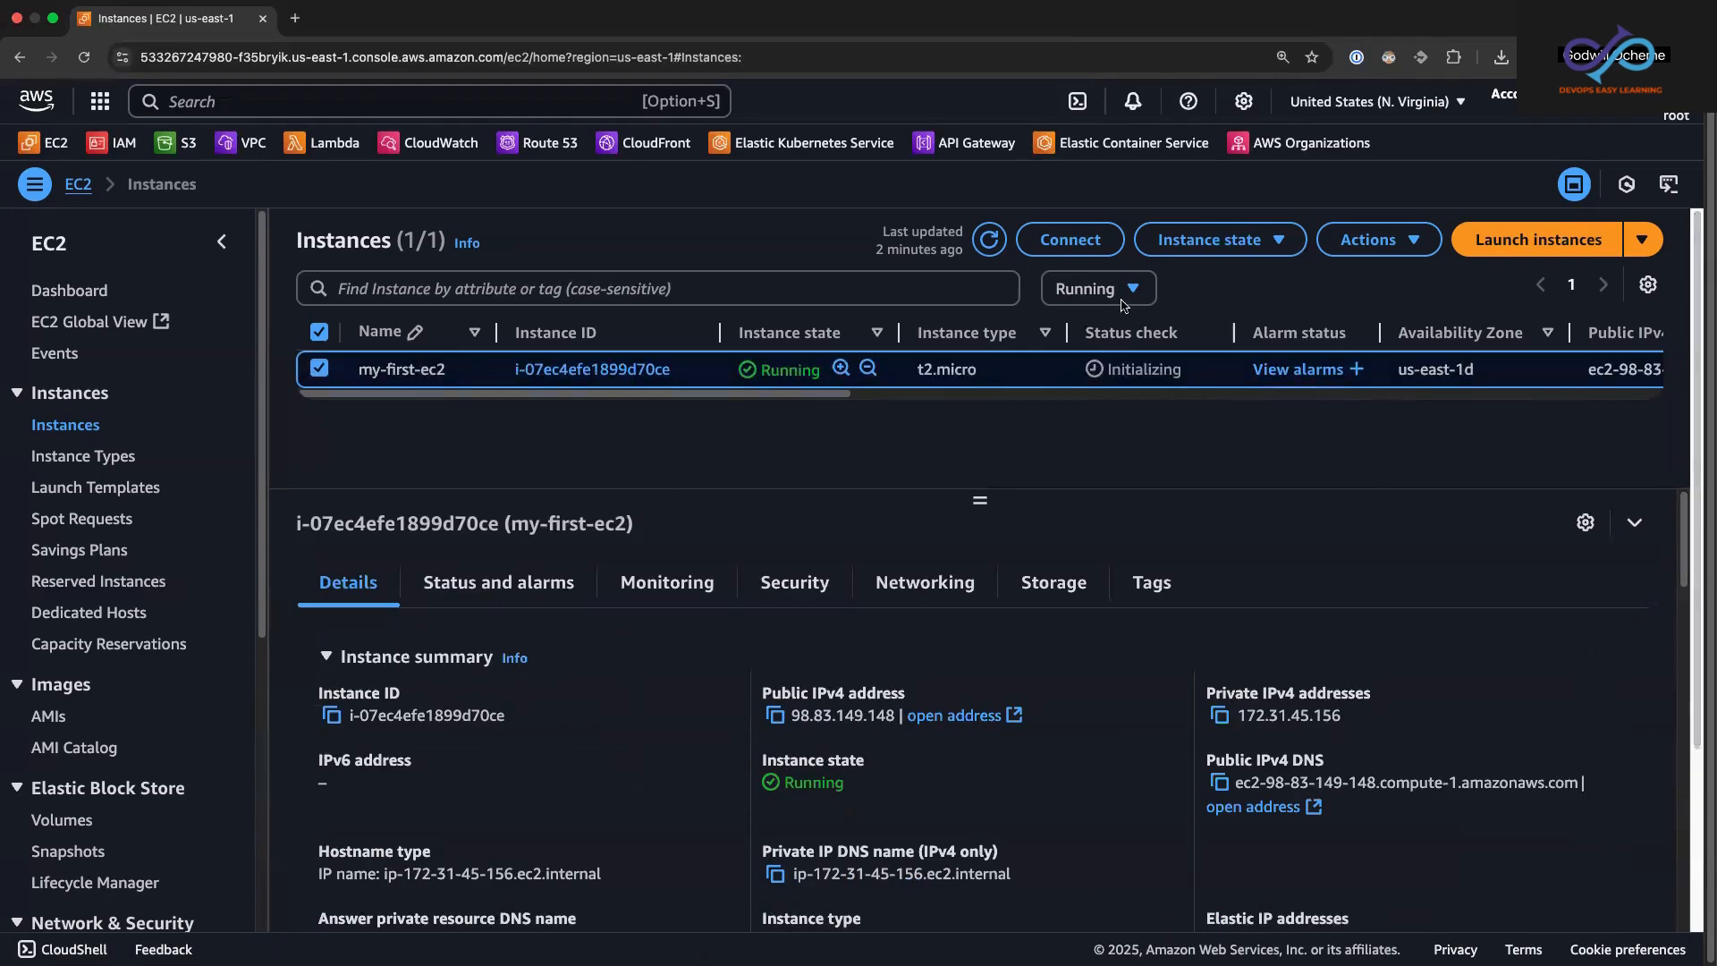
left_click(987, 241)
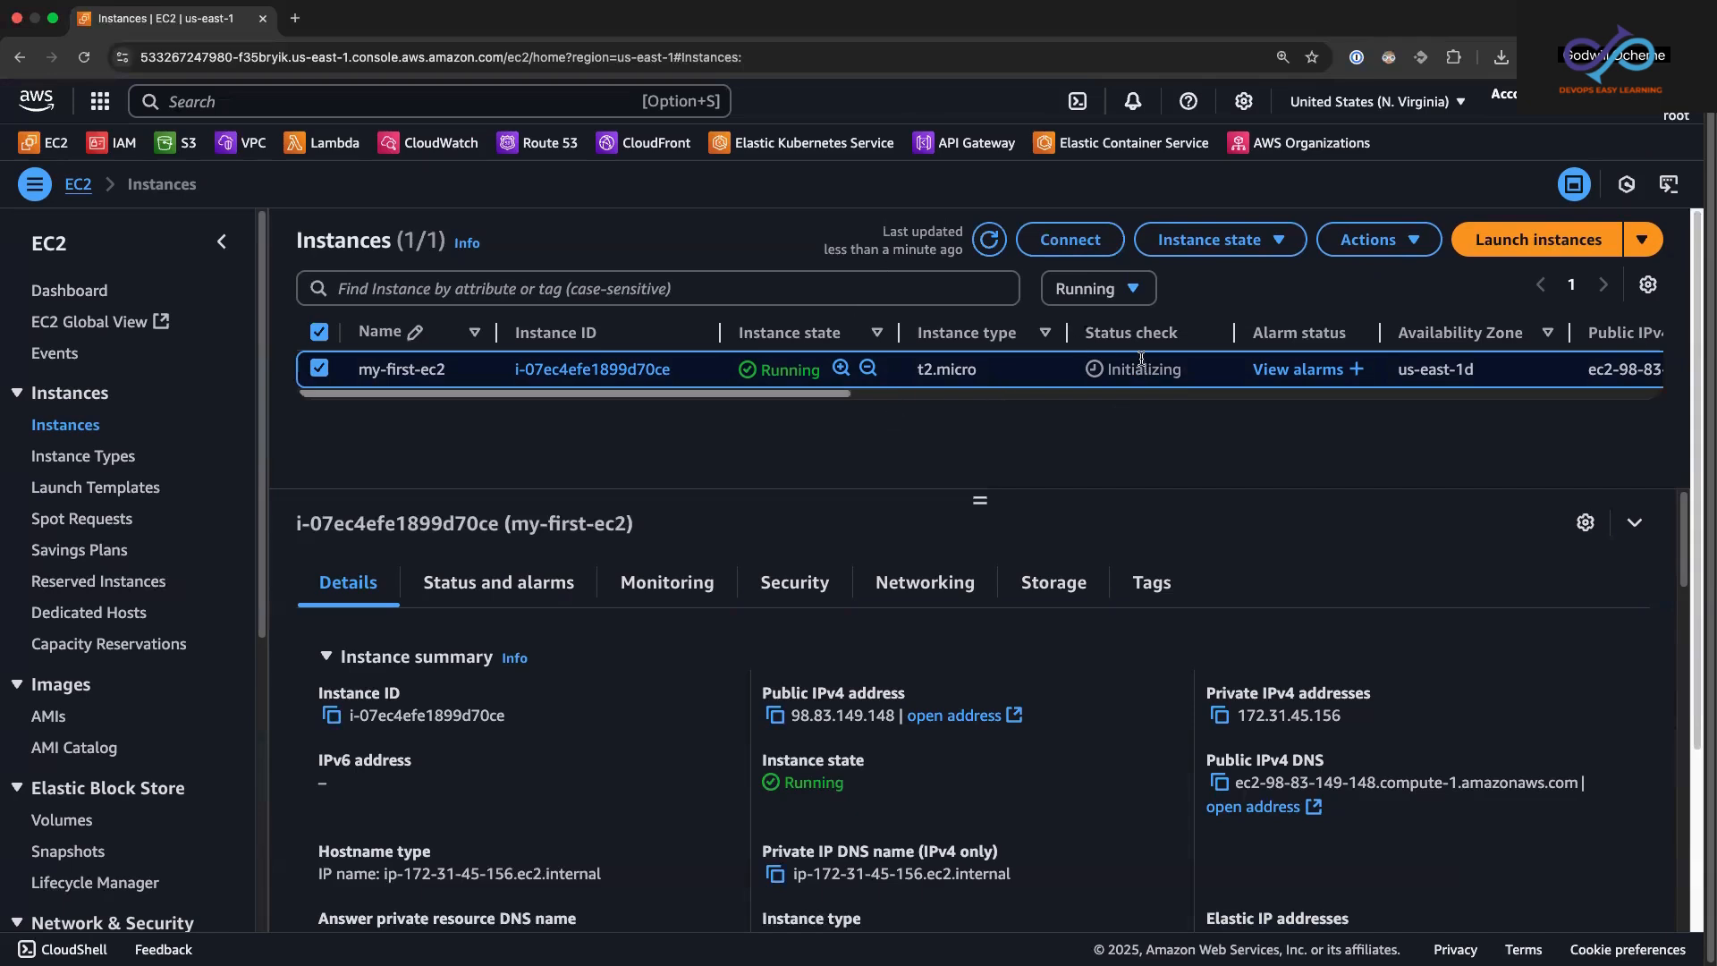
Step: Open the connection instructions for my-first-ec2 and examine the key file, user name and public DNS in the example SSH command
left_click(1072, 240)
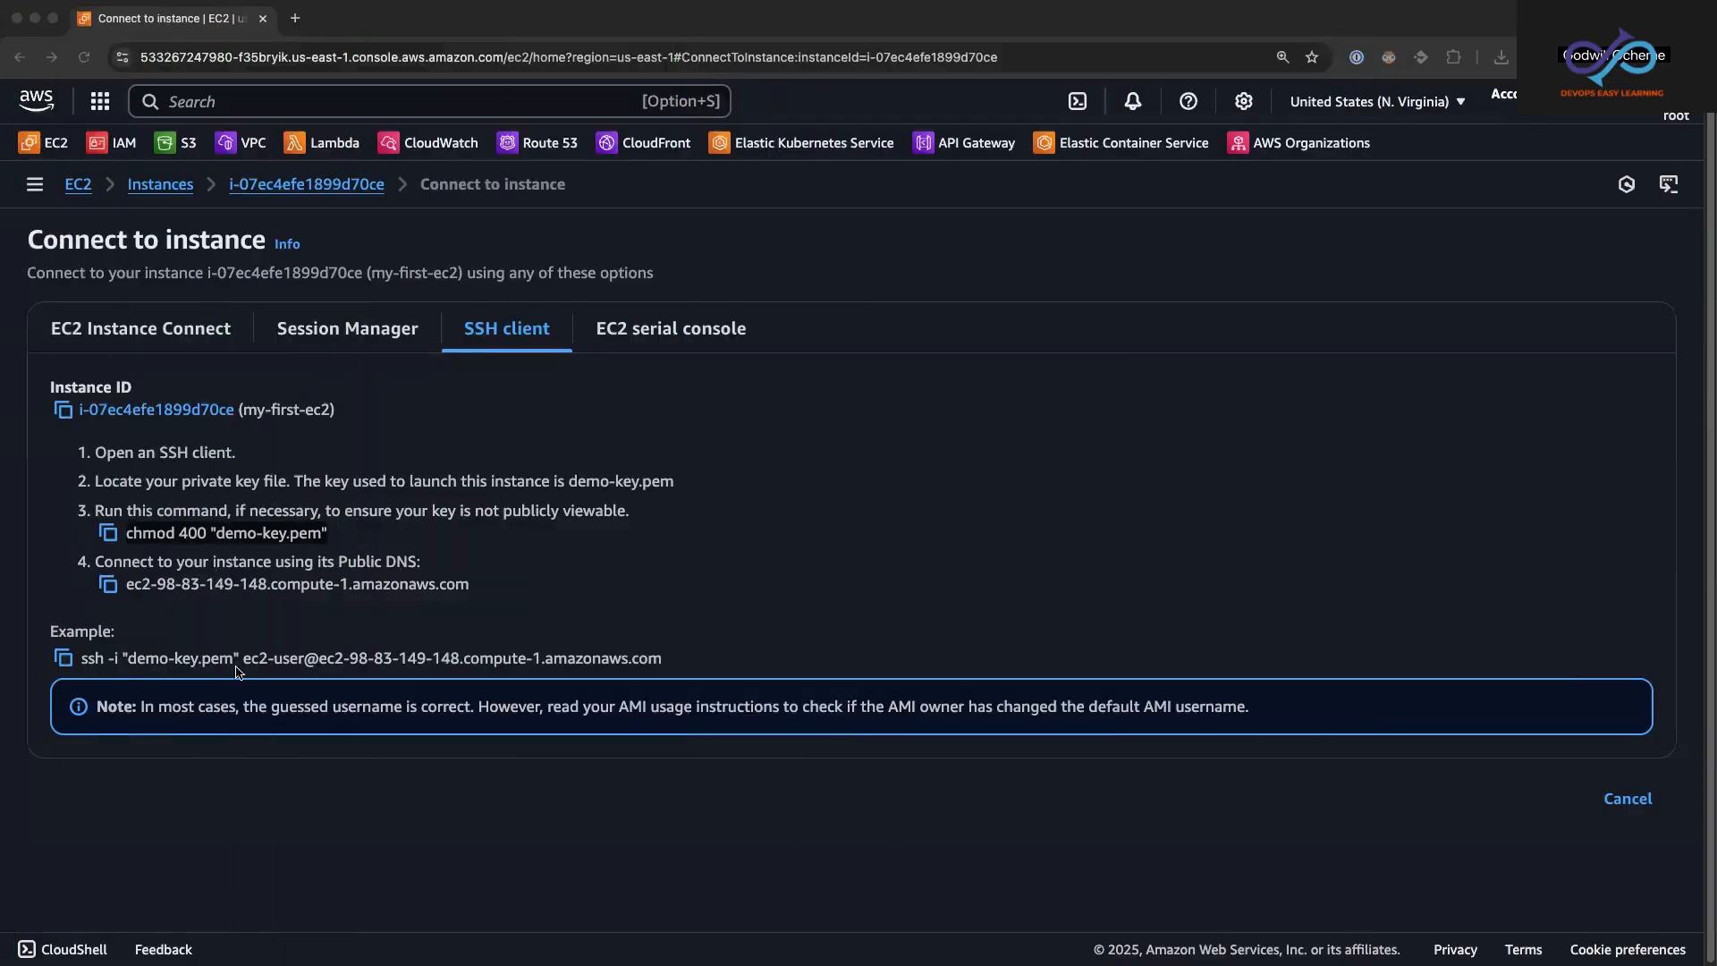
left_click(80, 664)
left_click_drag(81, 659, 304, 661)
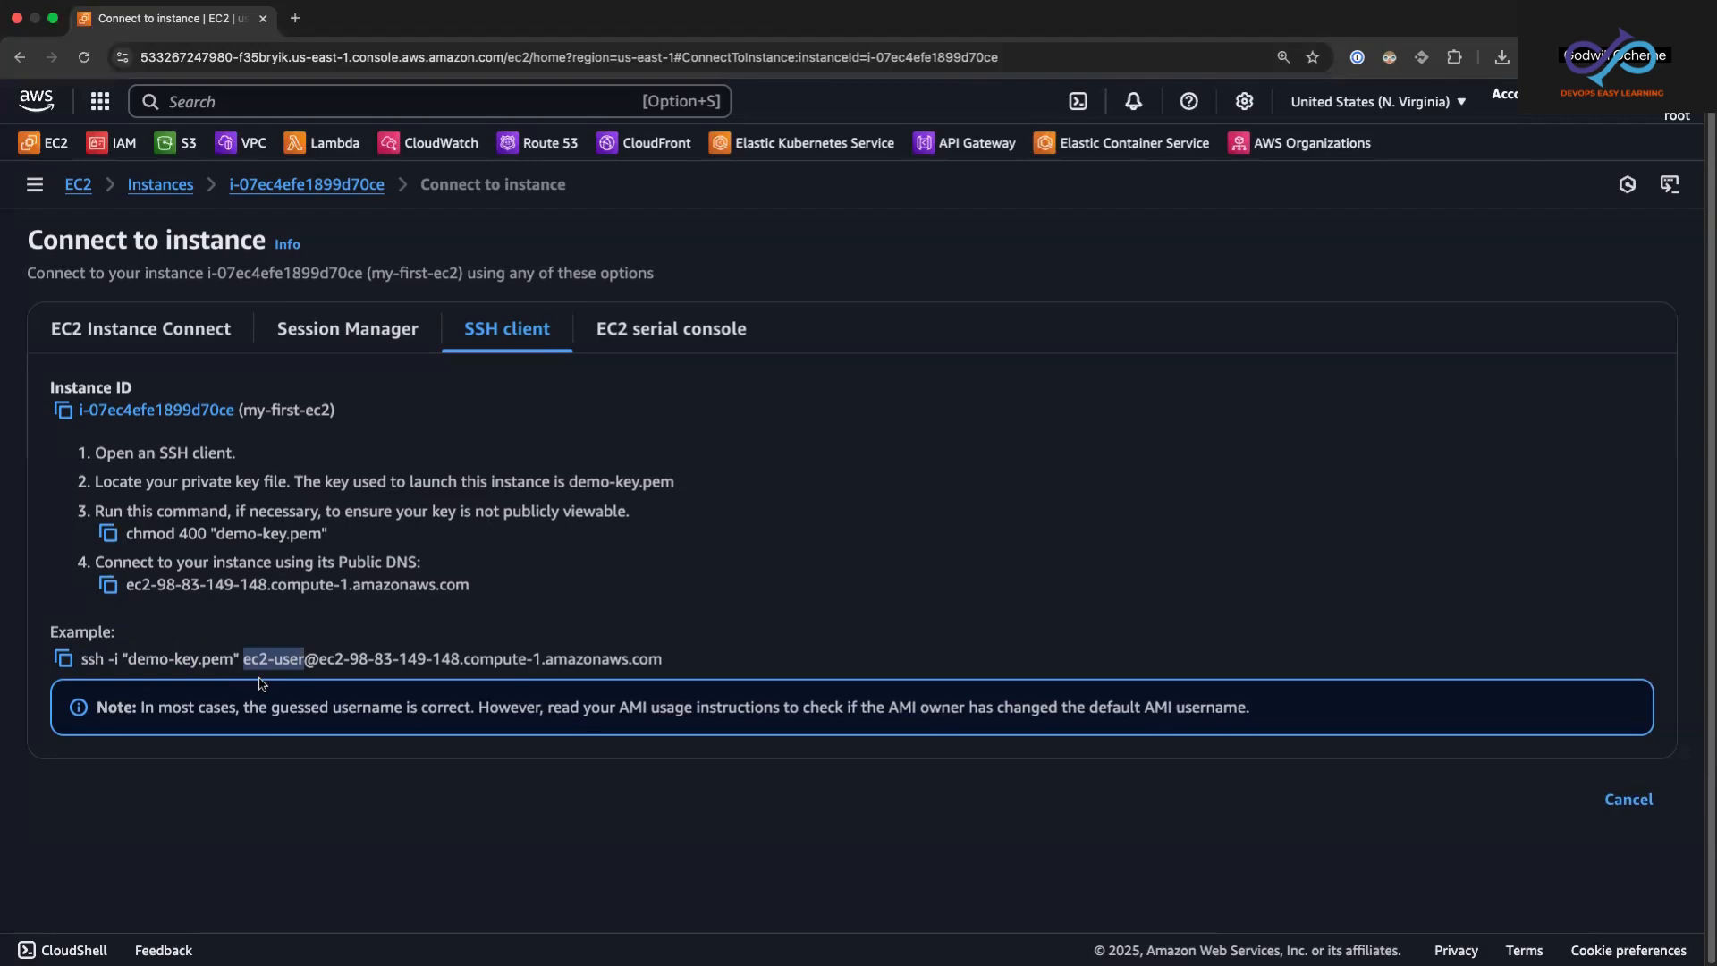
left_click(308, 660)
left_click_drag(307, 660, 660, 659)
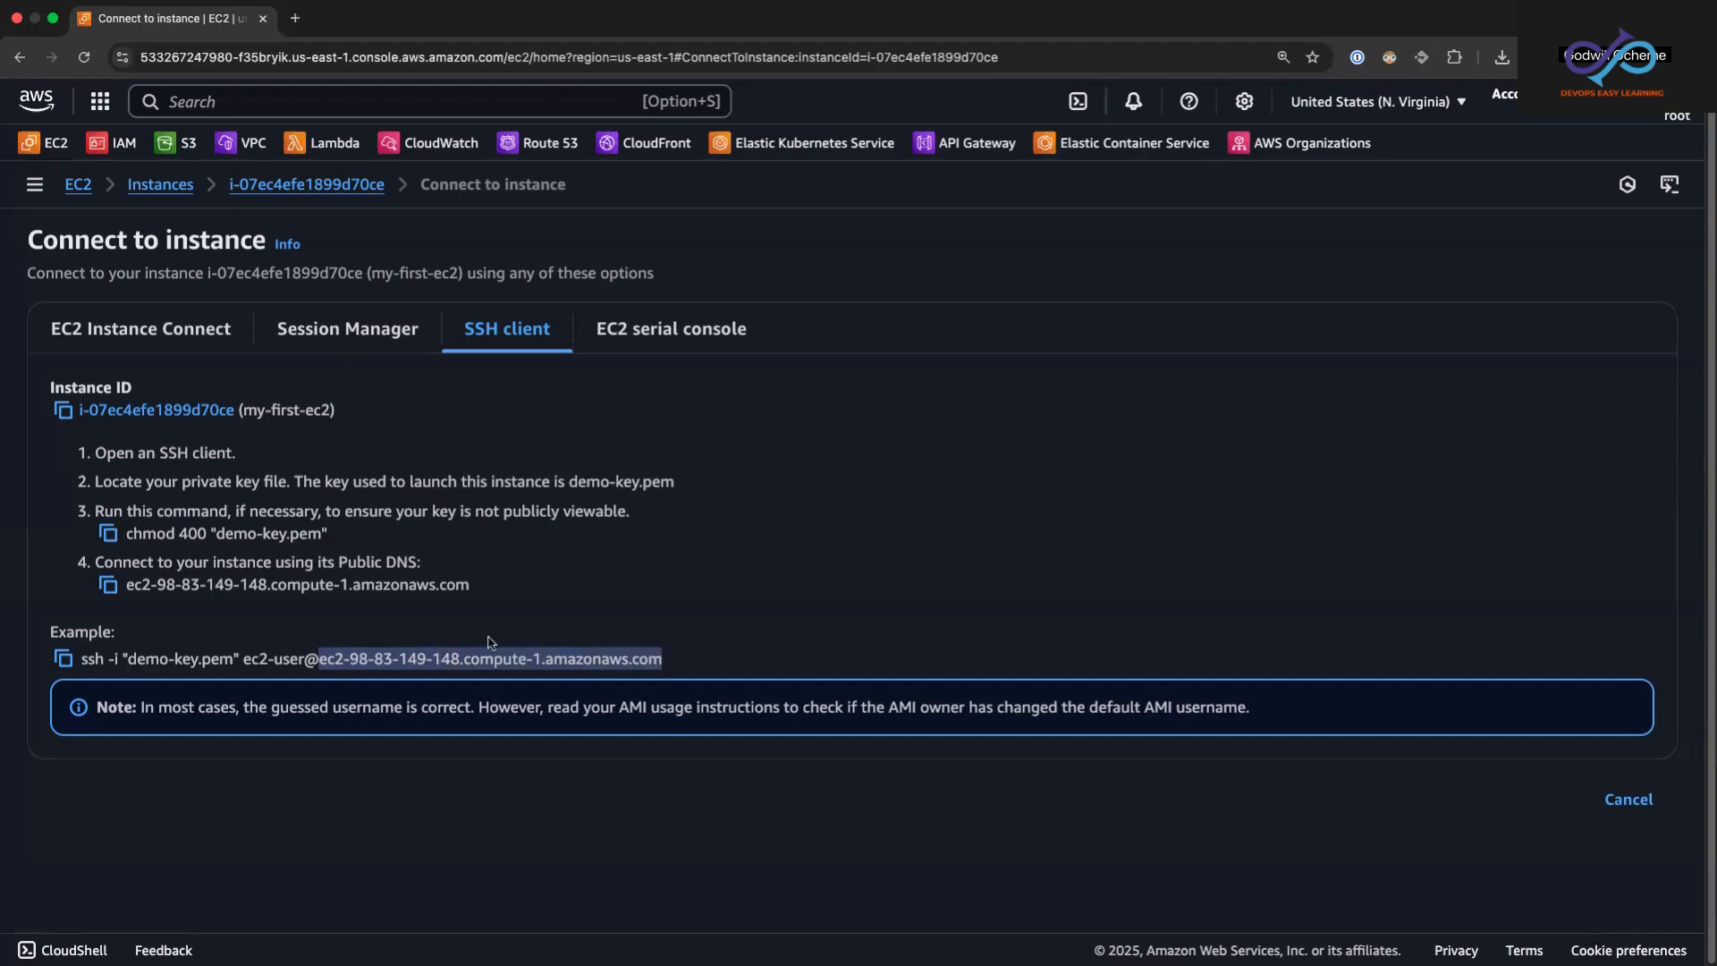
left_click(506, 599)
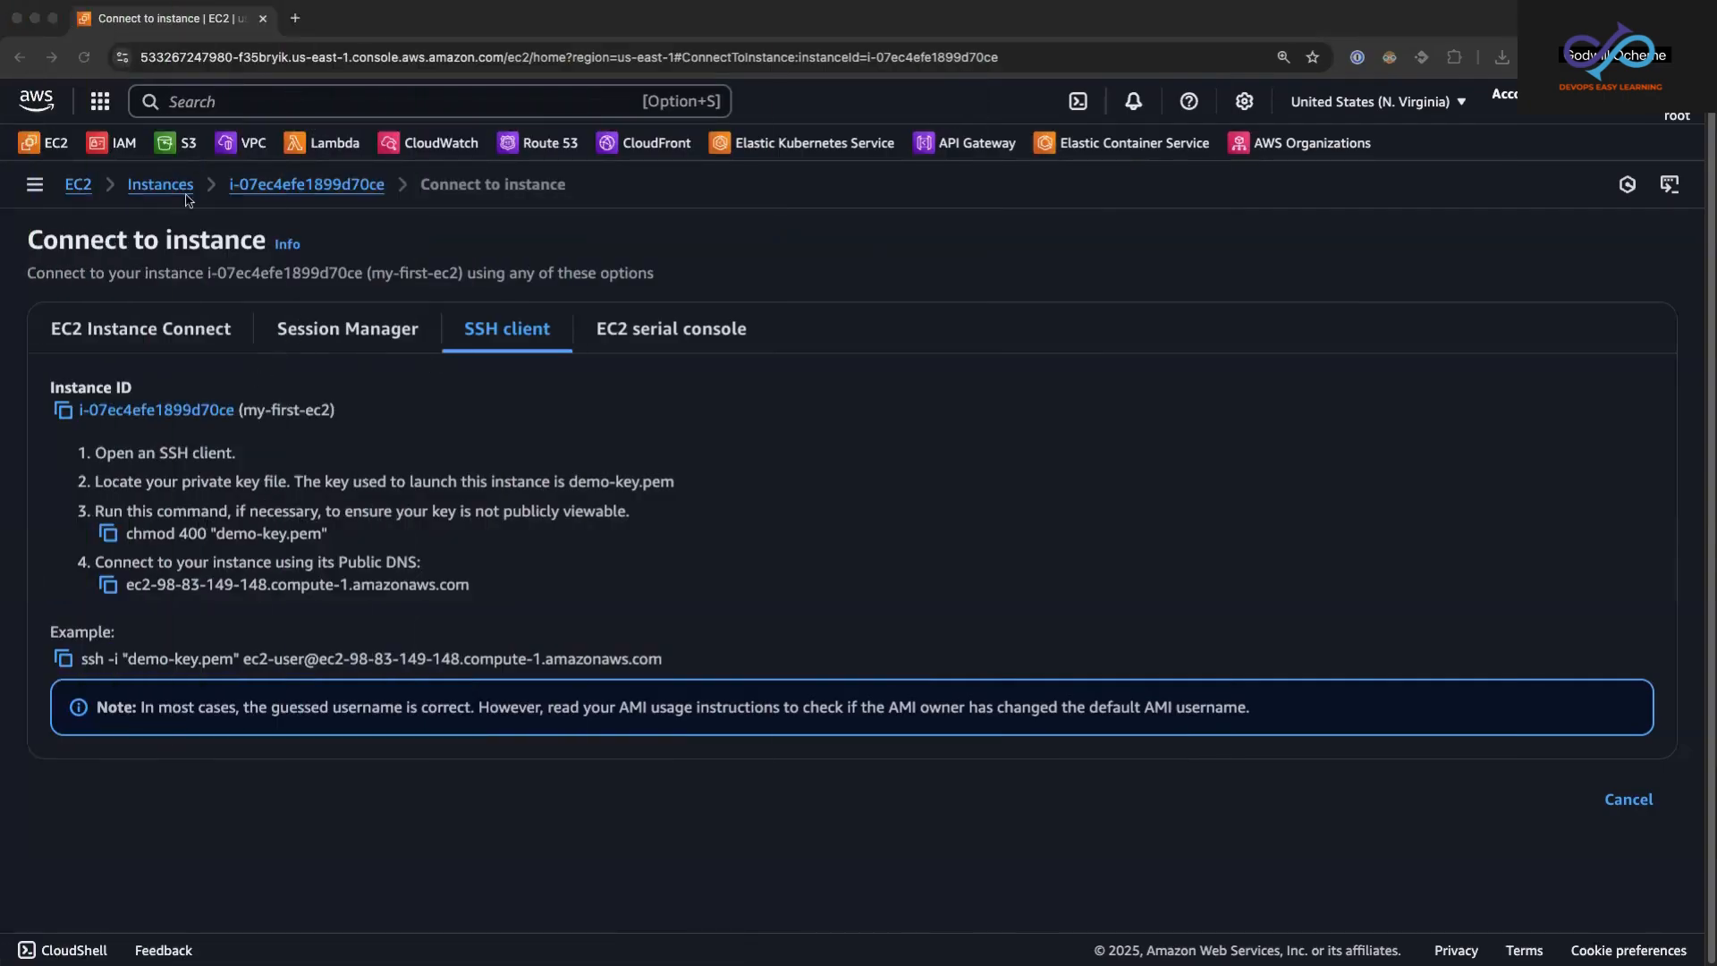
Step: Take the browser out of full screen, switch to iTerm2 and print the current working directory with pwd
left_click(52, 20)
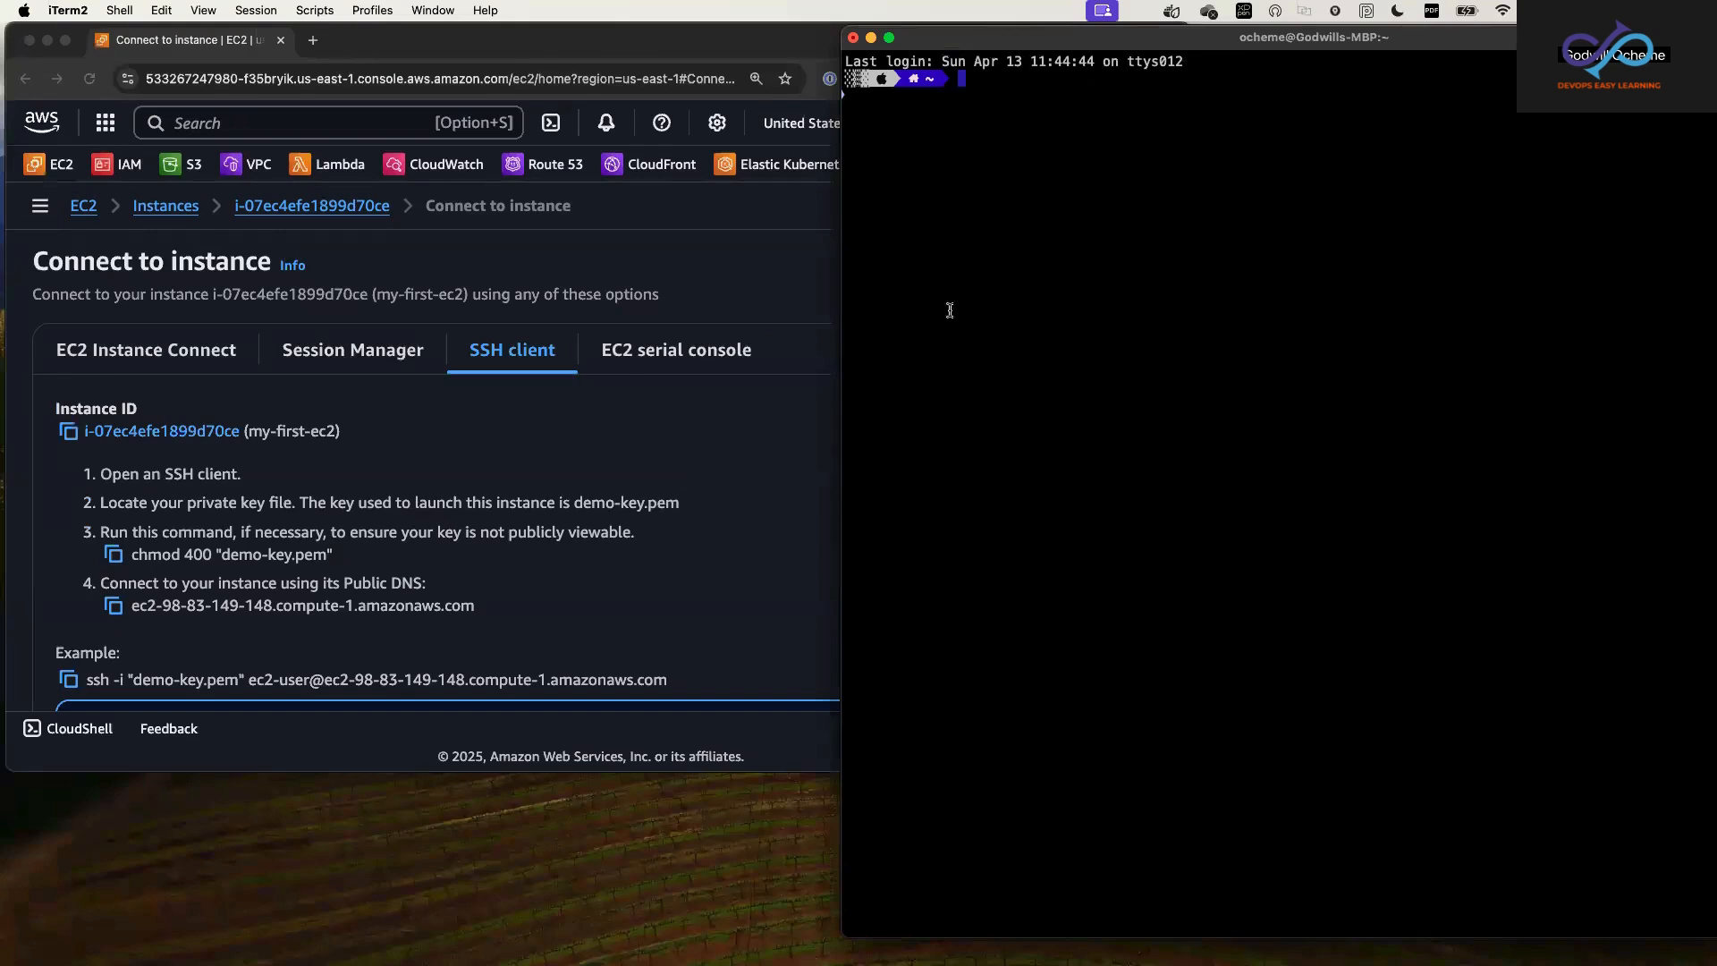
left_click(986, 130)
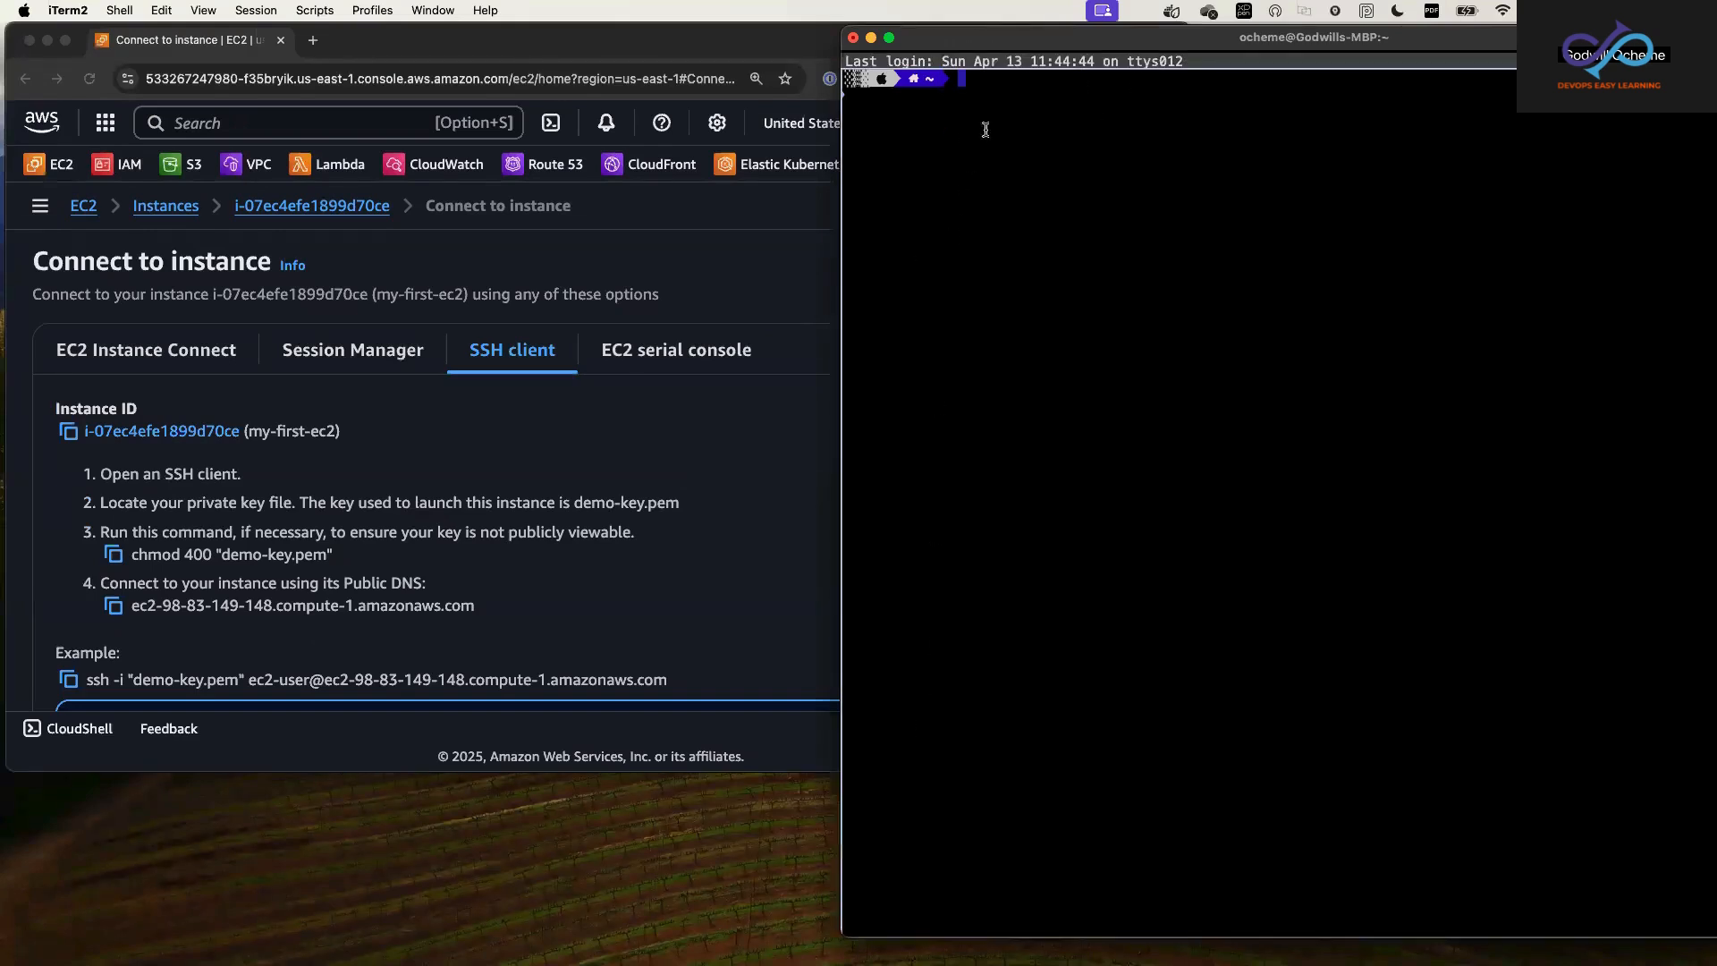
type("pw")
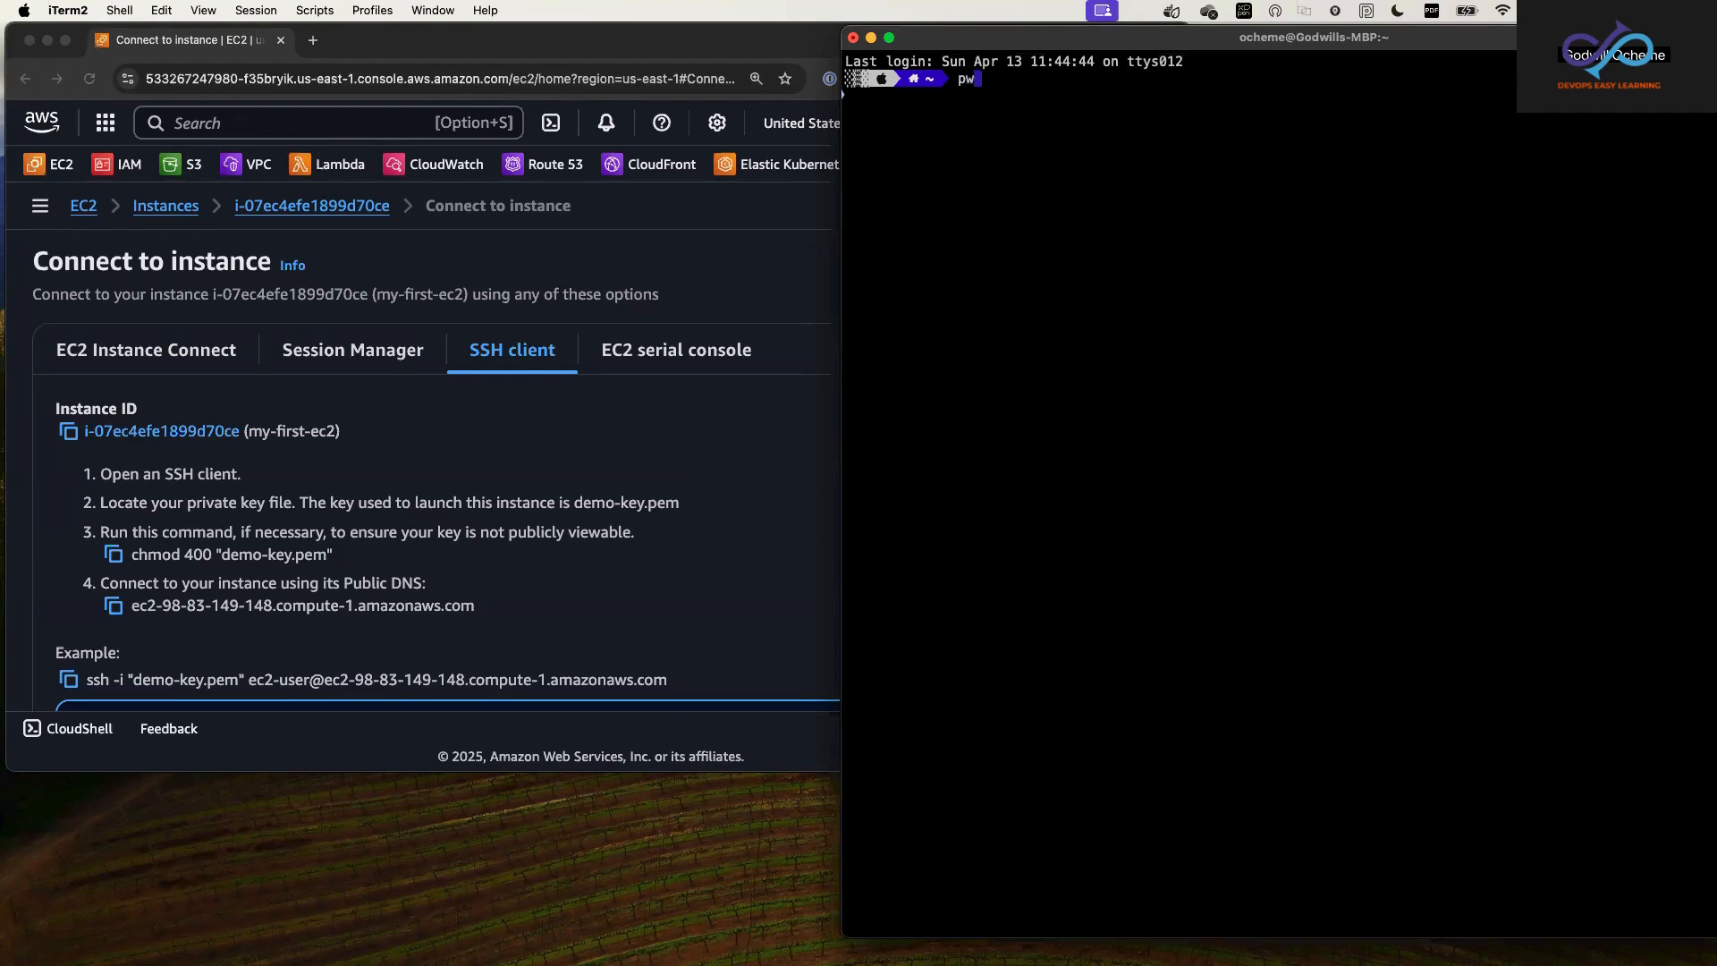
type("d")
key("Return")
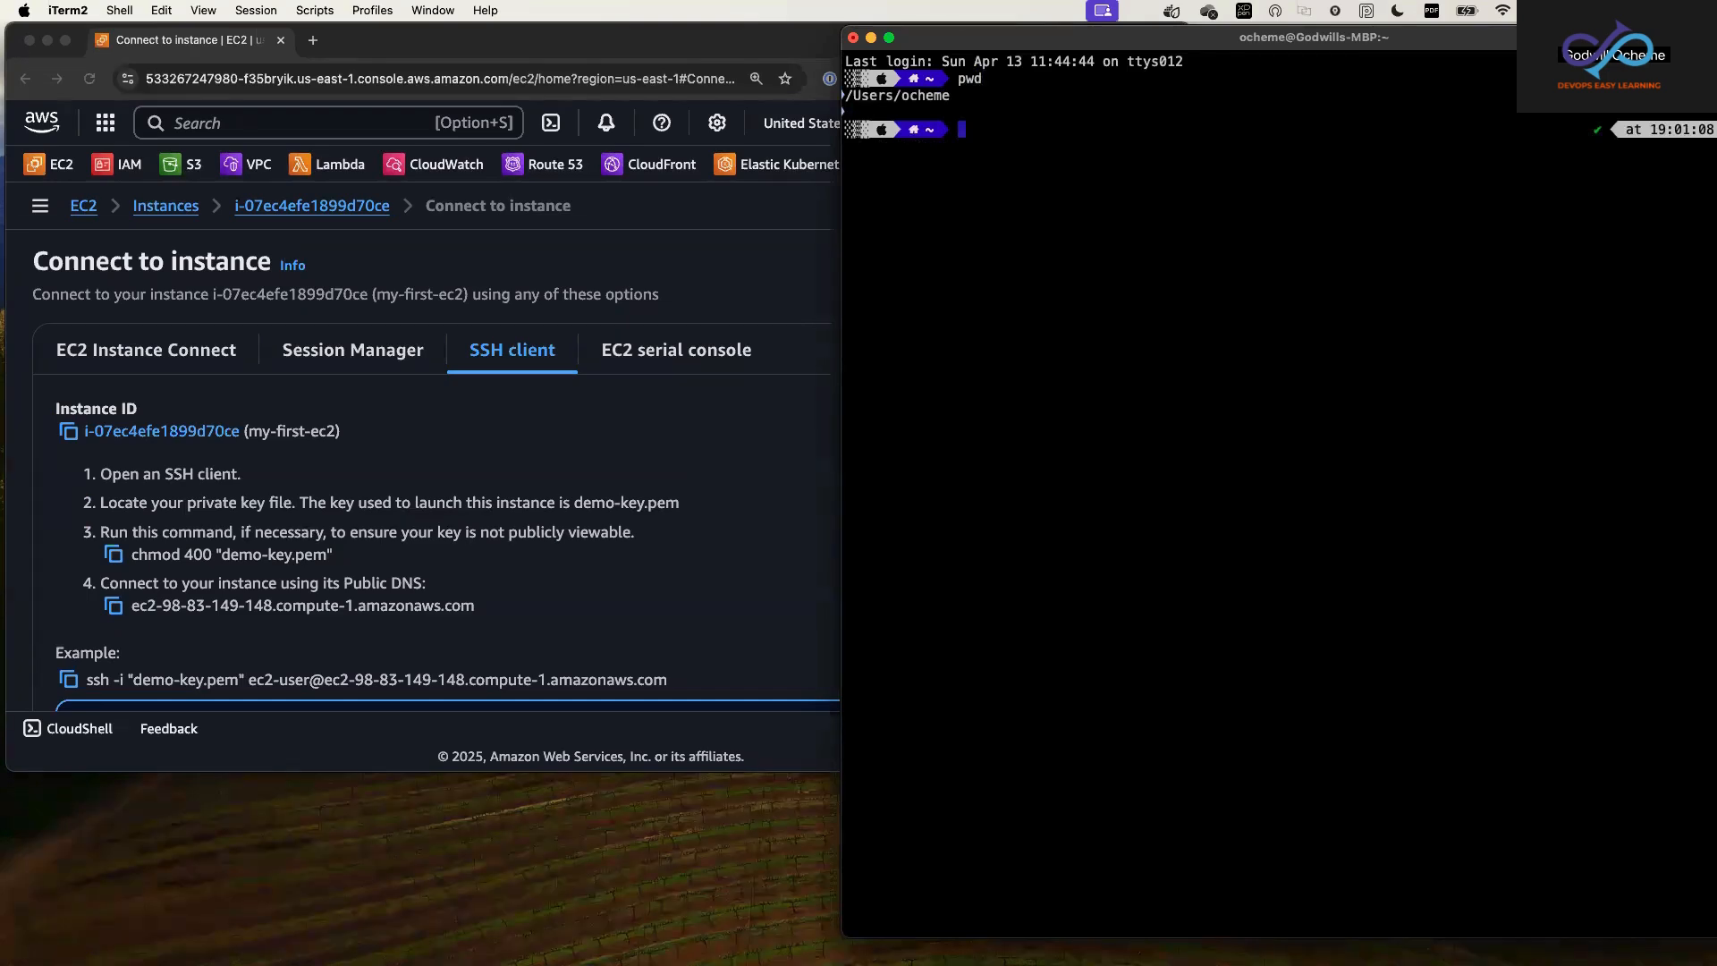
Step: Change the terminal's working directory to Downloads and clear the screen
type("cd Downl")
key("Tab")
key("Return")
type("clear")
key("Return")
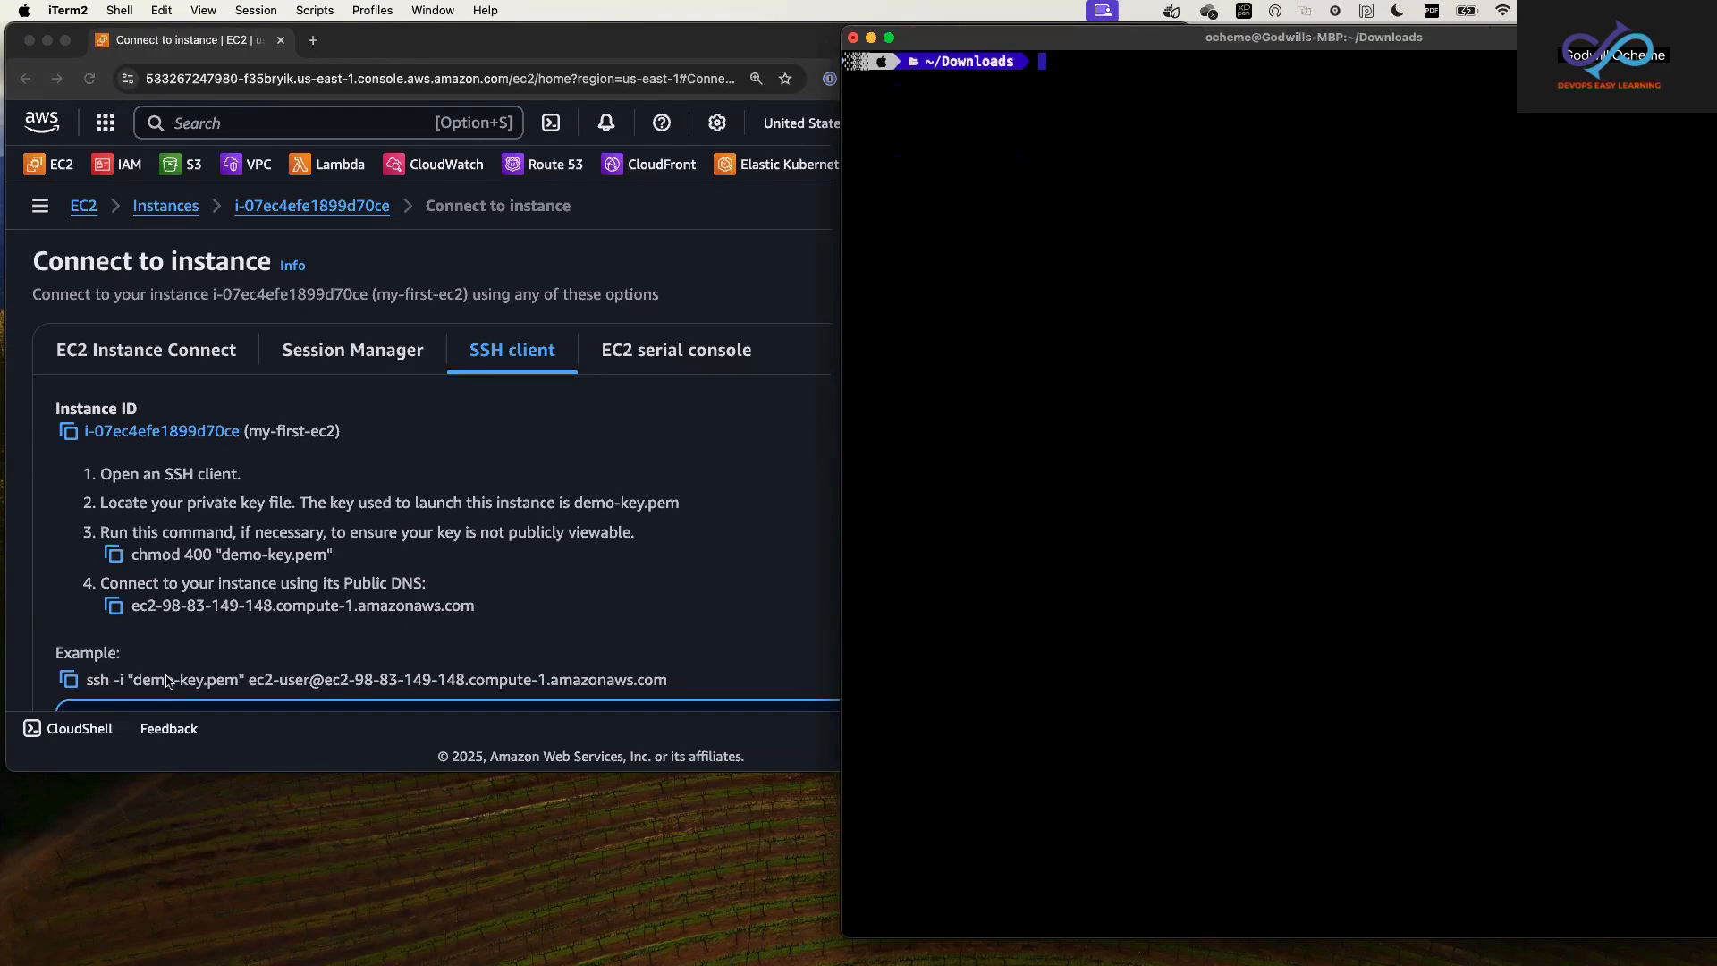
Step: Copy the command chmod 400 "demo-key.pem" from the SSH instructions and run it in the iTerm2 terminal
left_click(136, 561)
left_click_drag(134, 556, 331, 556)
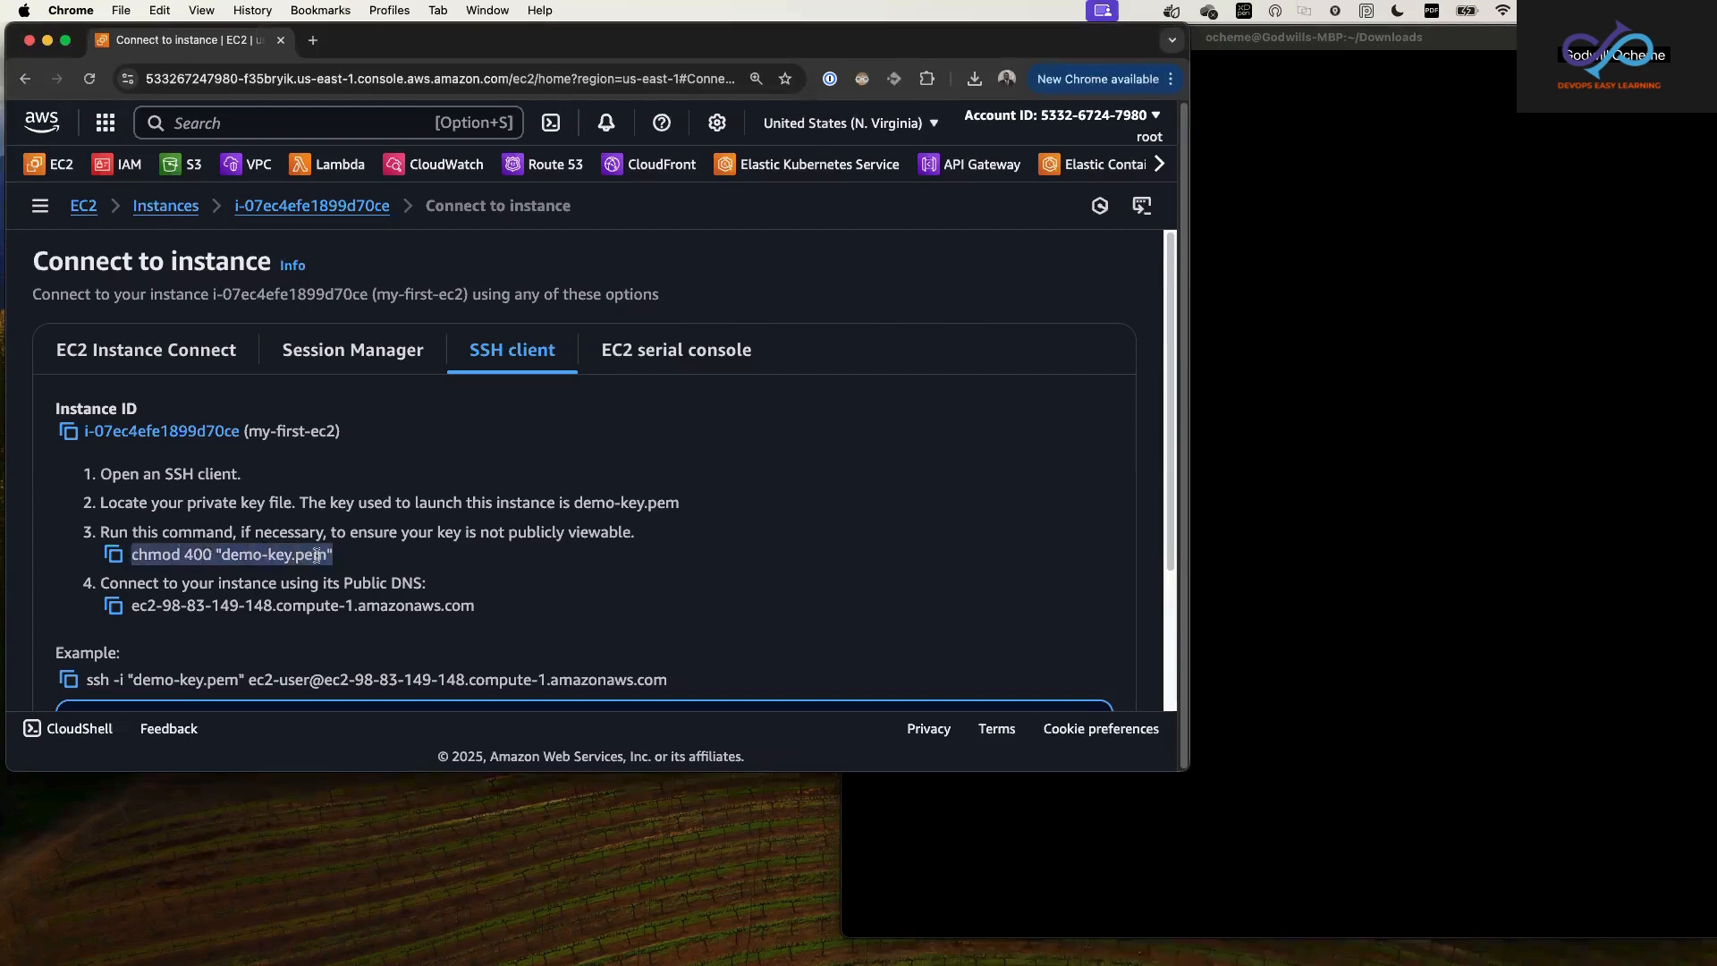
right_click(316, 556)
left_click(349, 596)
left_click(1504, 467)
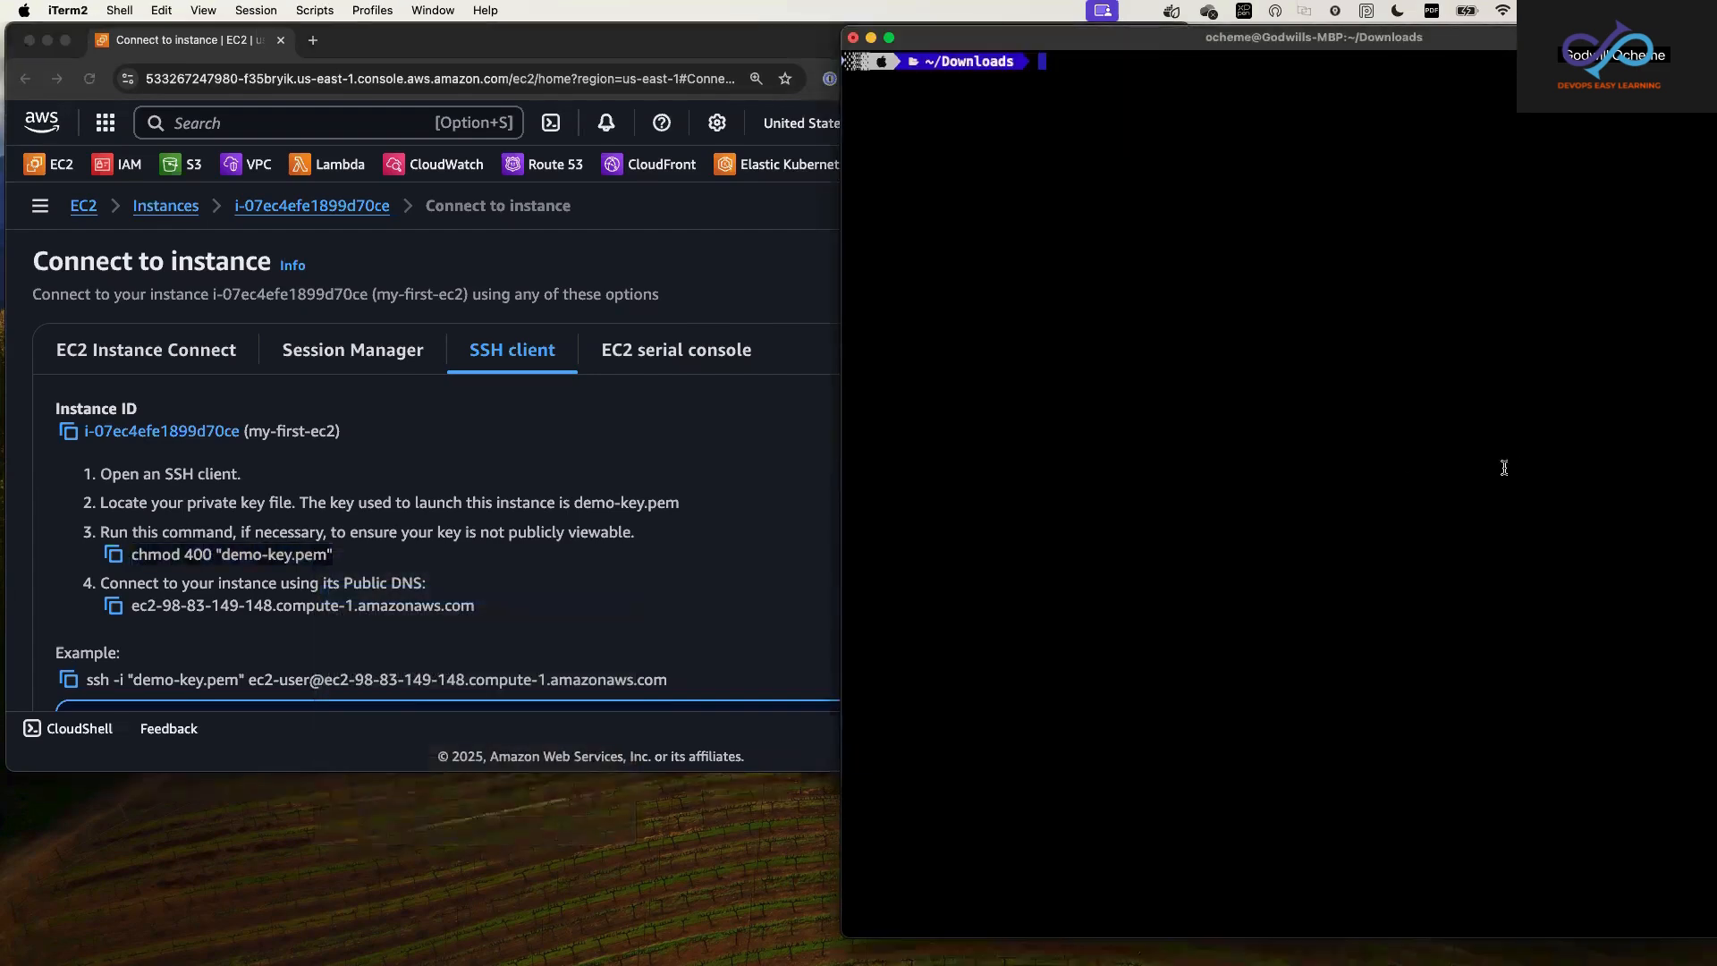
right_click(1199, 407)
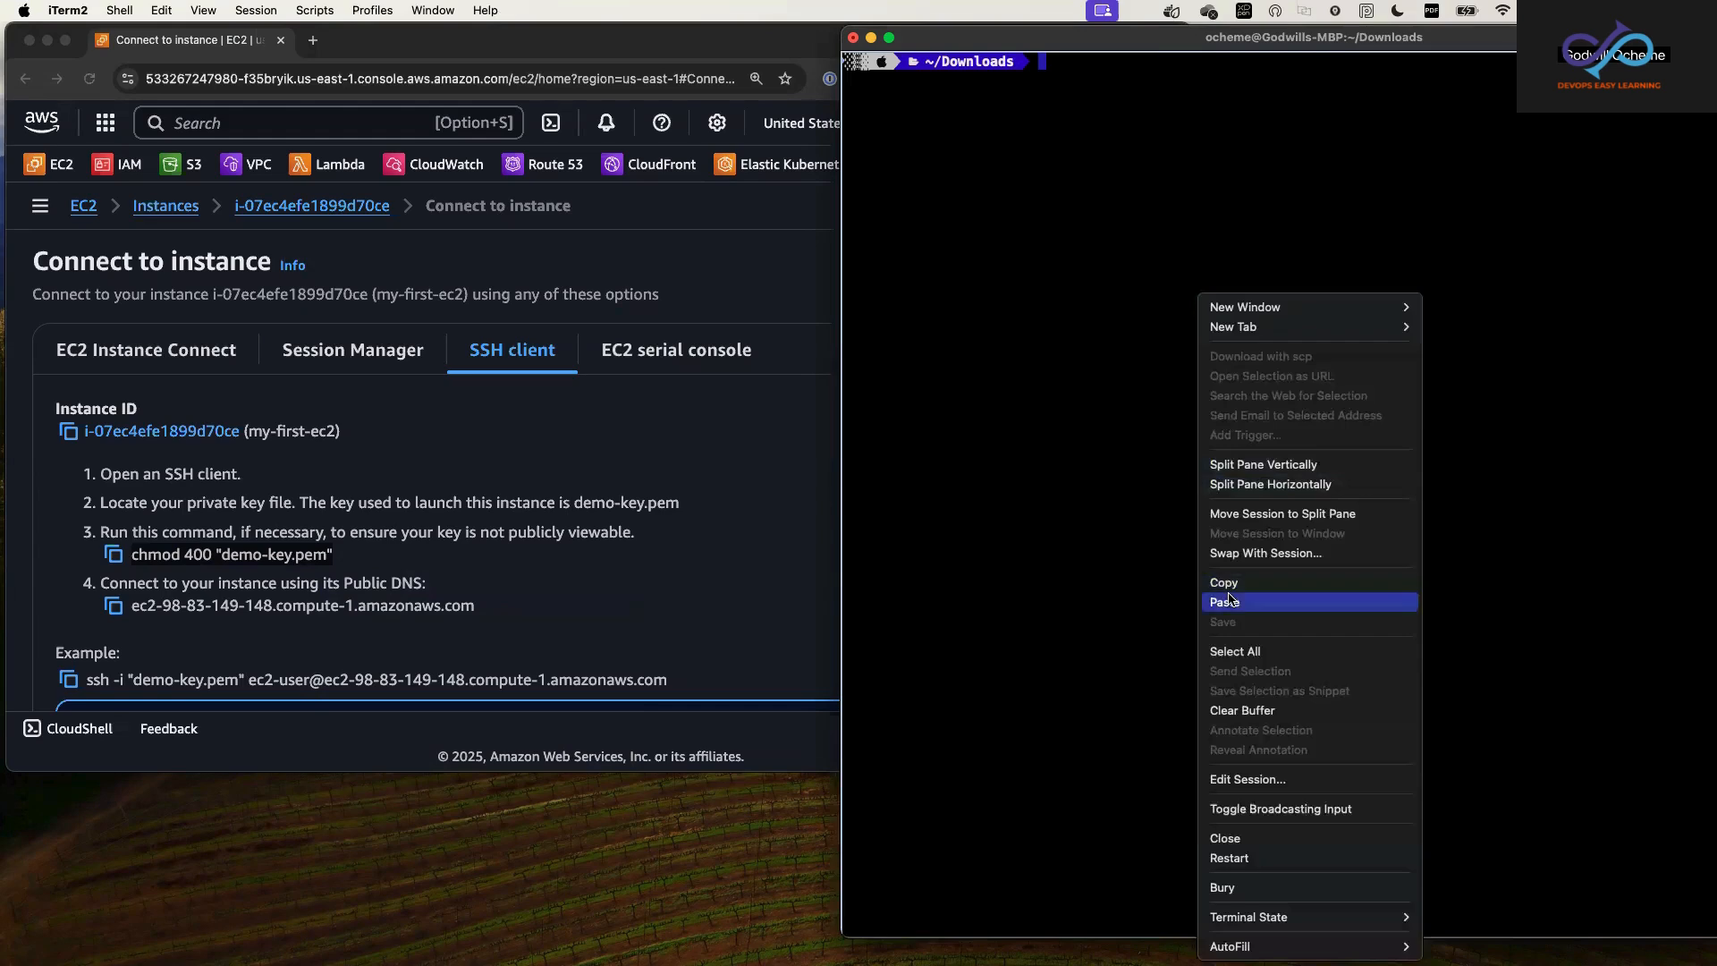
left_click(1233, 604)
key("Return")
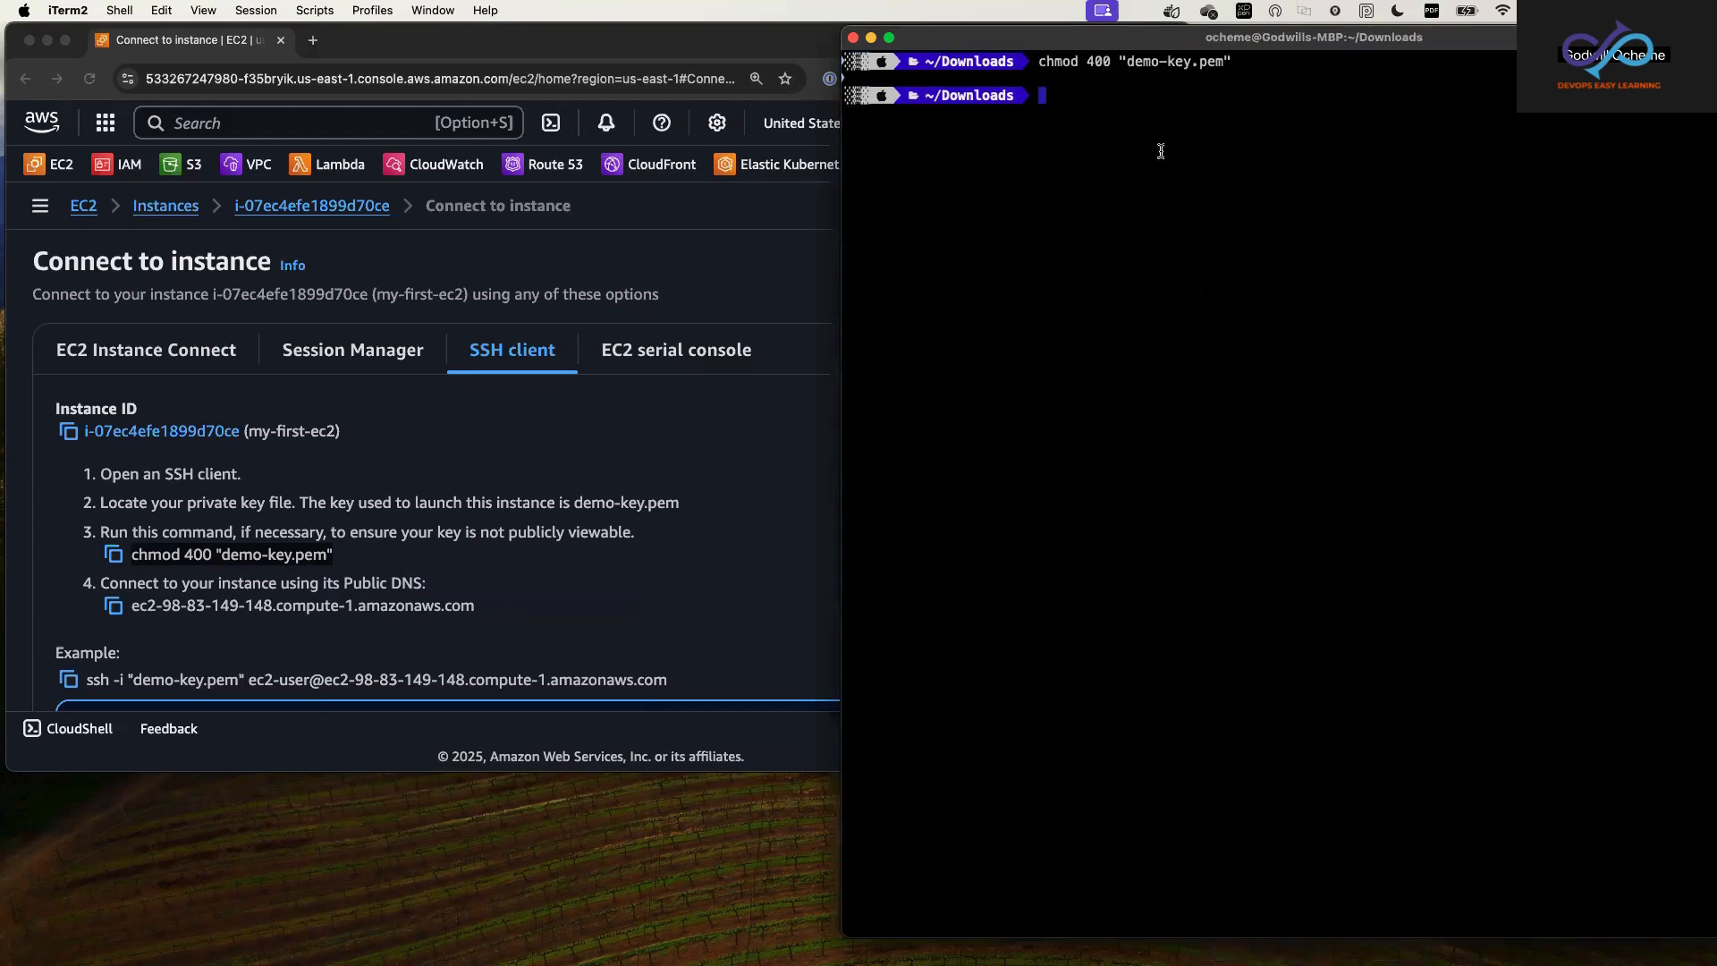
left_click_drag(1042, 65, 1241, 56)
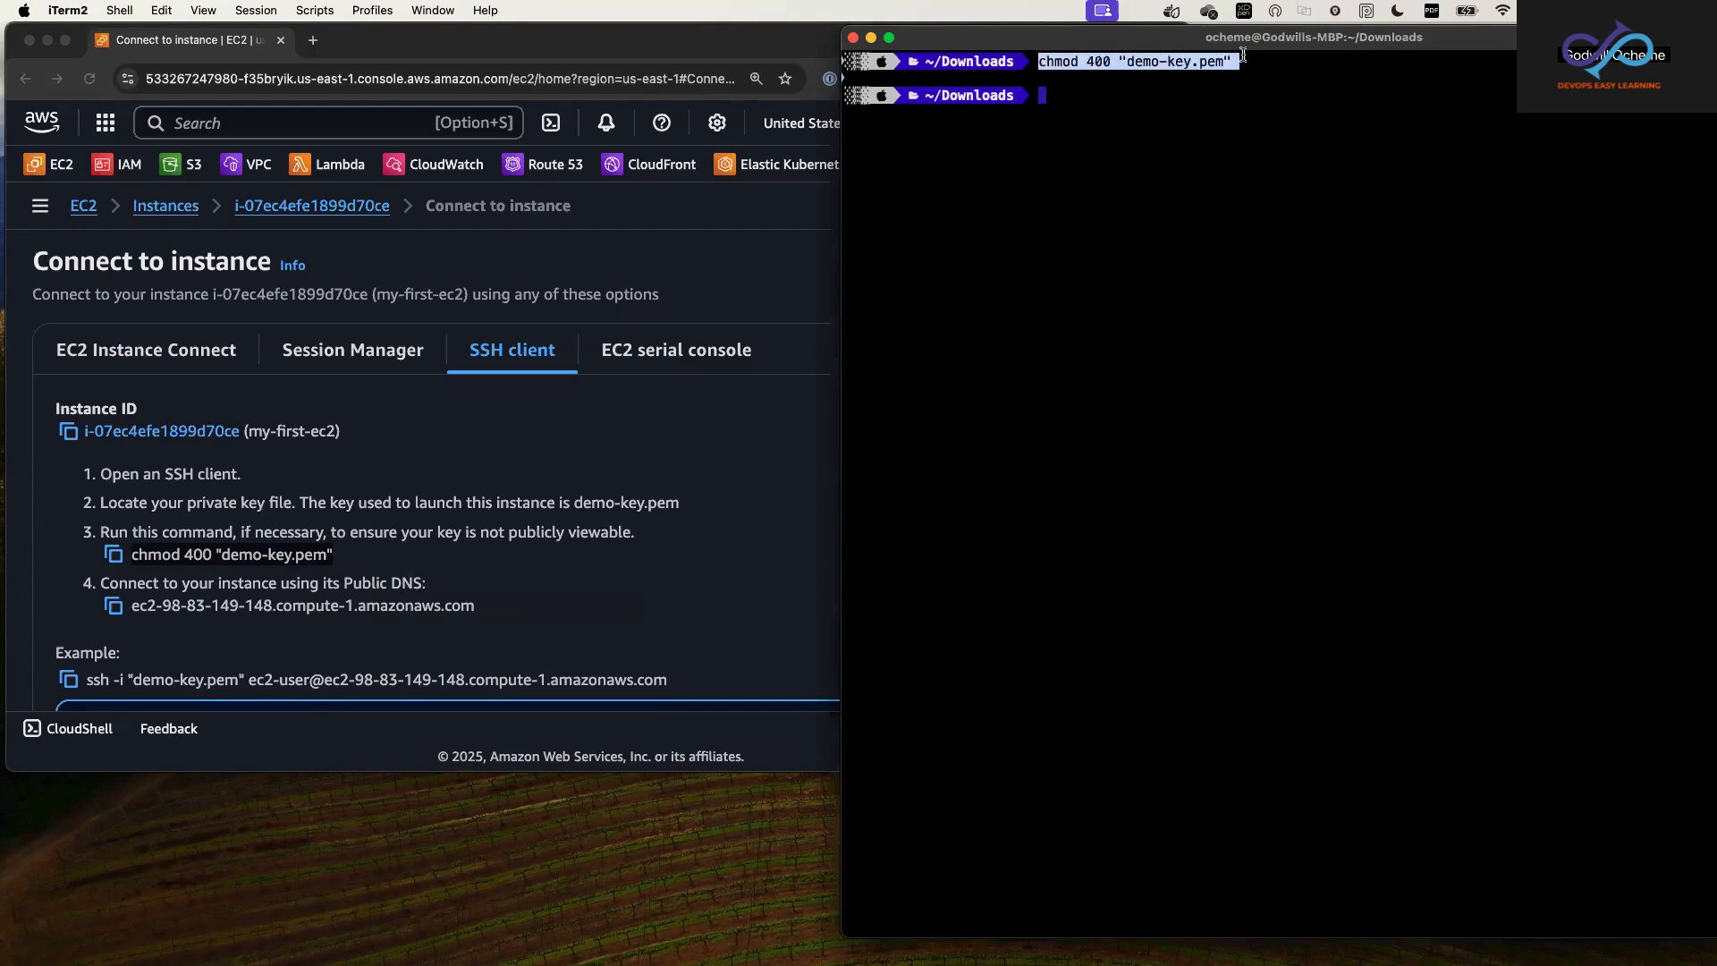
Step: Copy the example SSH command from the connection page, run it in iTerm2 and answer yes to continue connecting
left_click(398, 622)
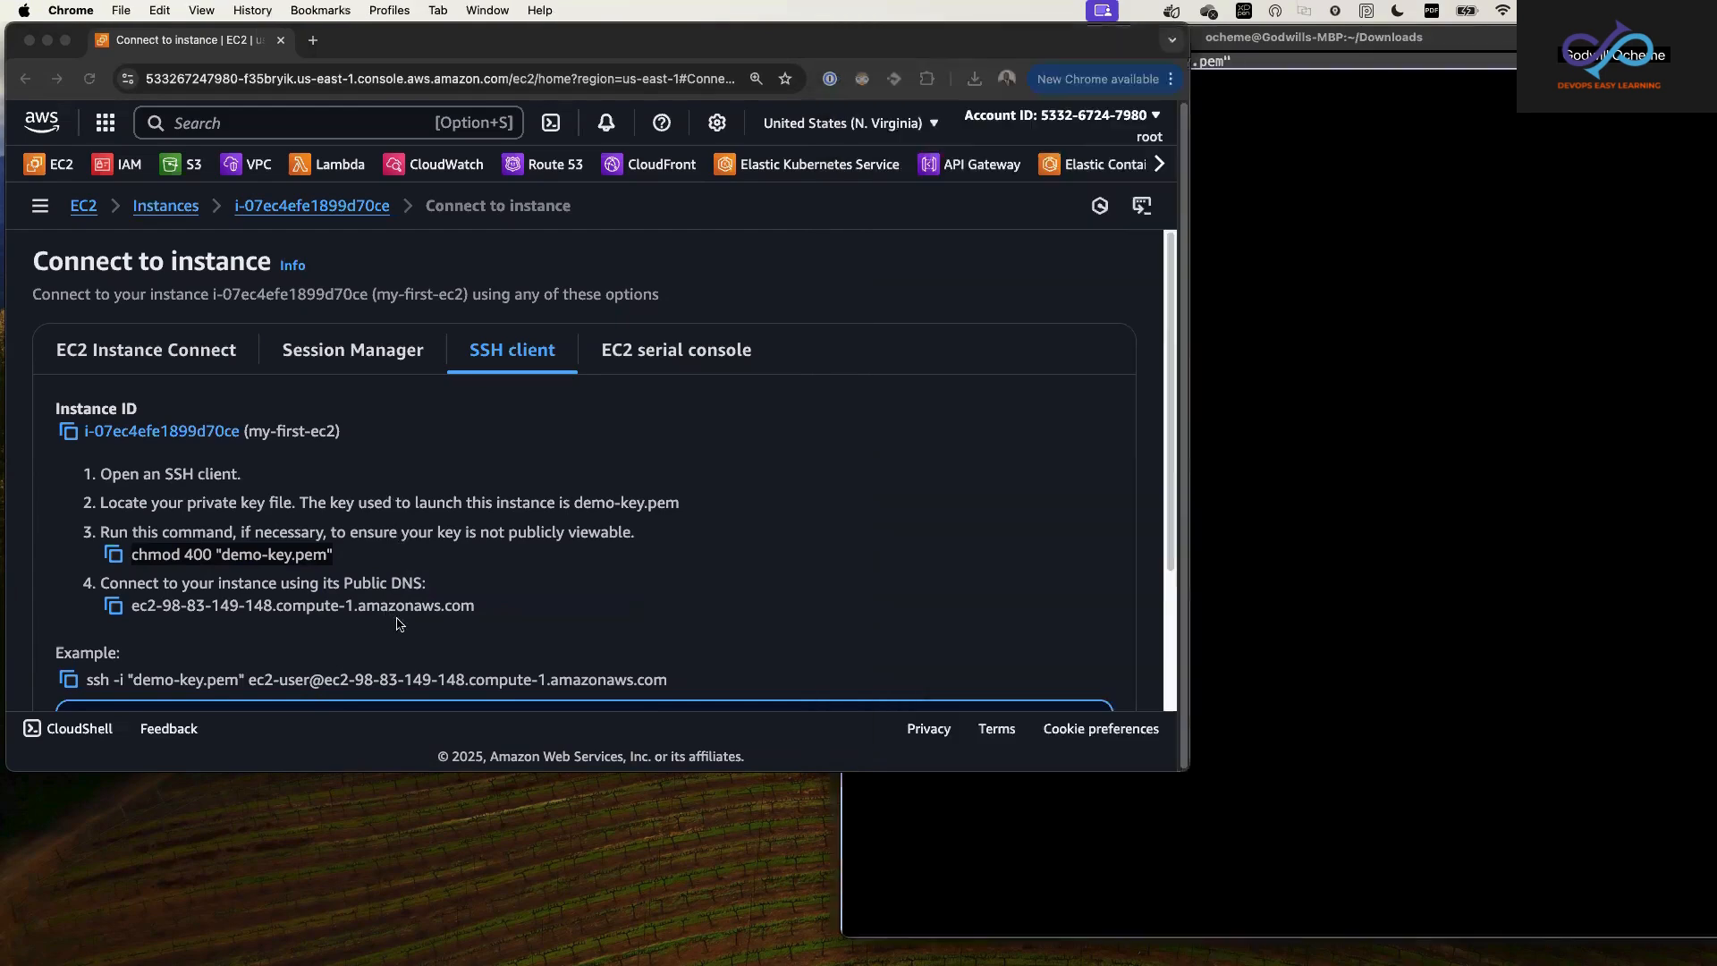
left_click(69, 680)
left_click(1301, 561)
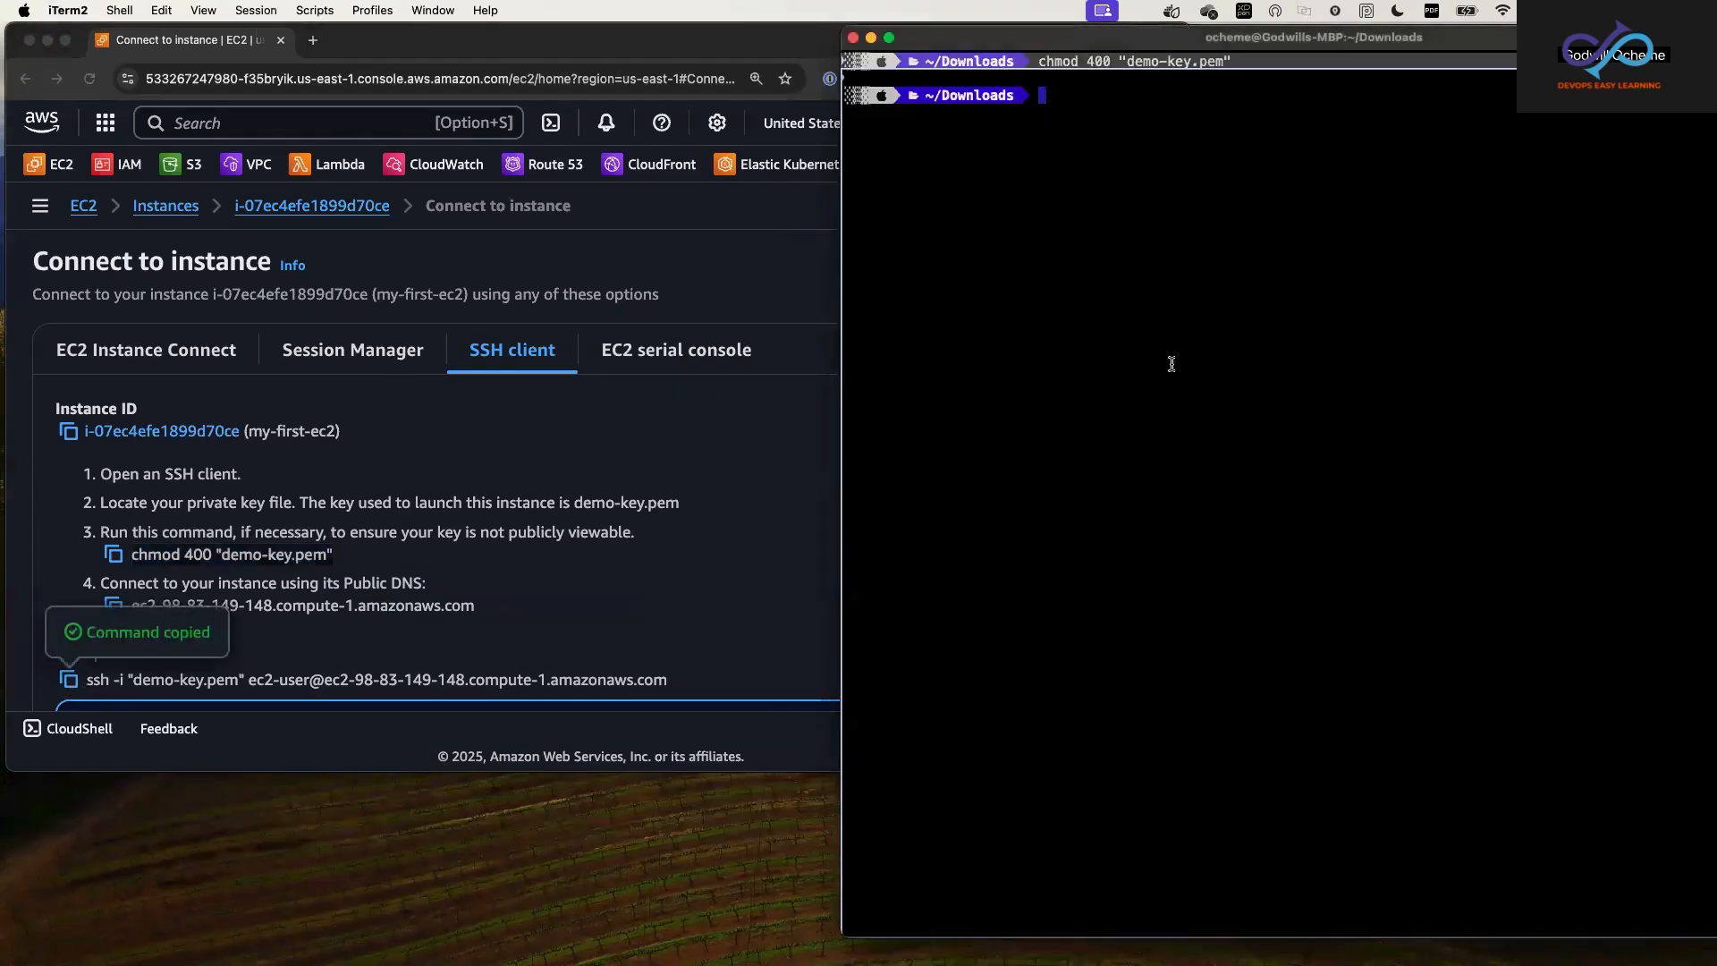
right_click(1145, 300)
left_click(1192, 611)
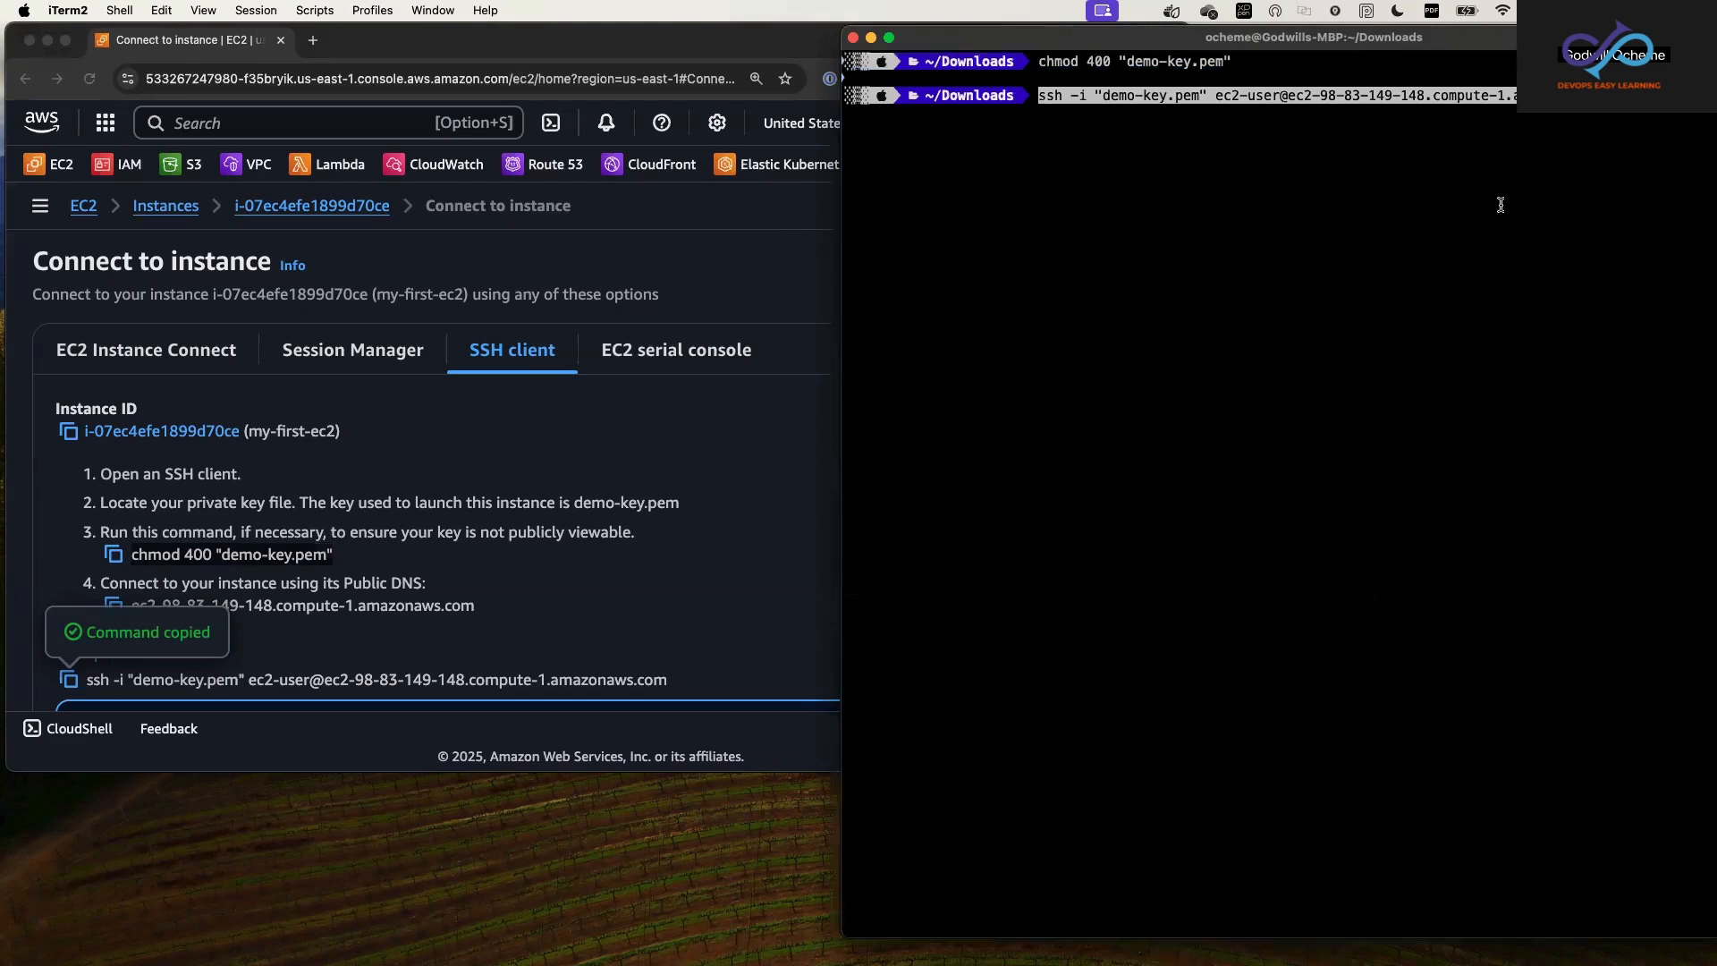
key("Return")
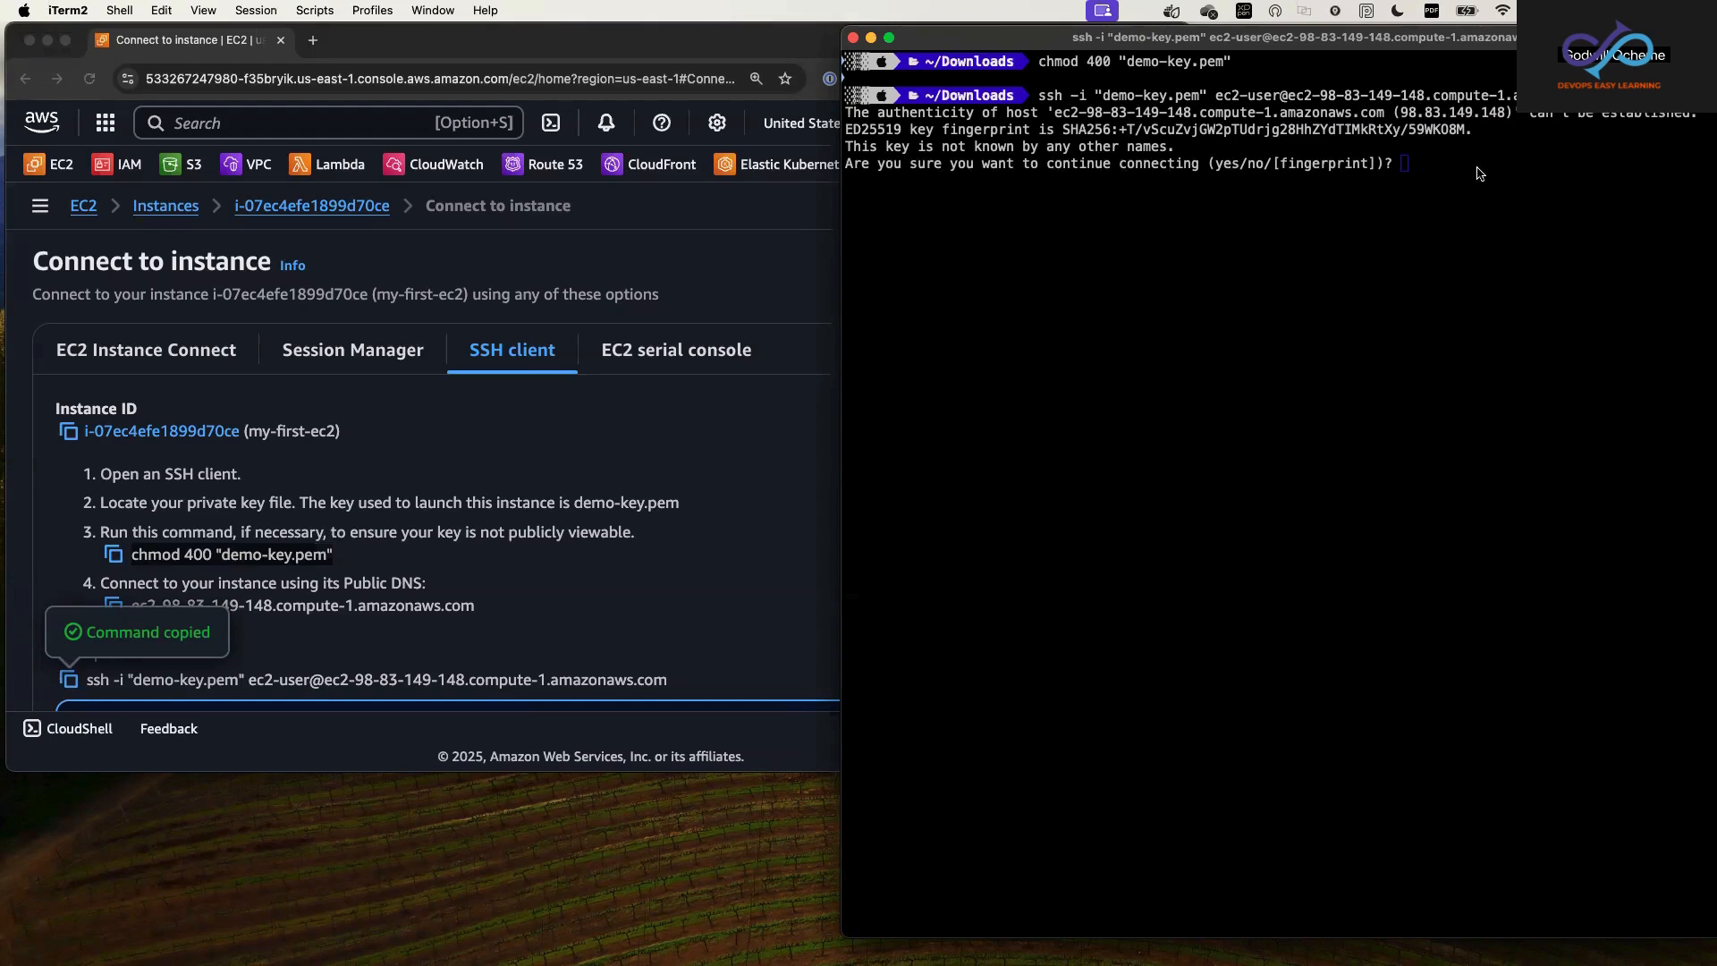
left_click(1554, 158)
type("yes")
key("Return")
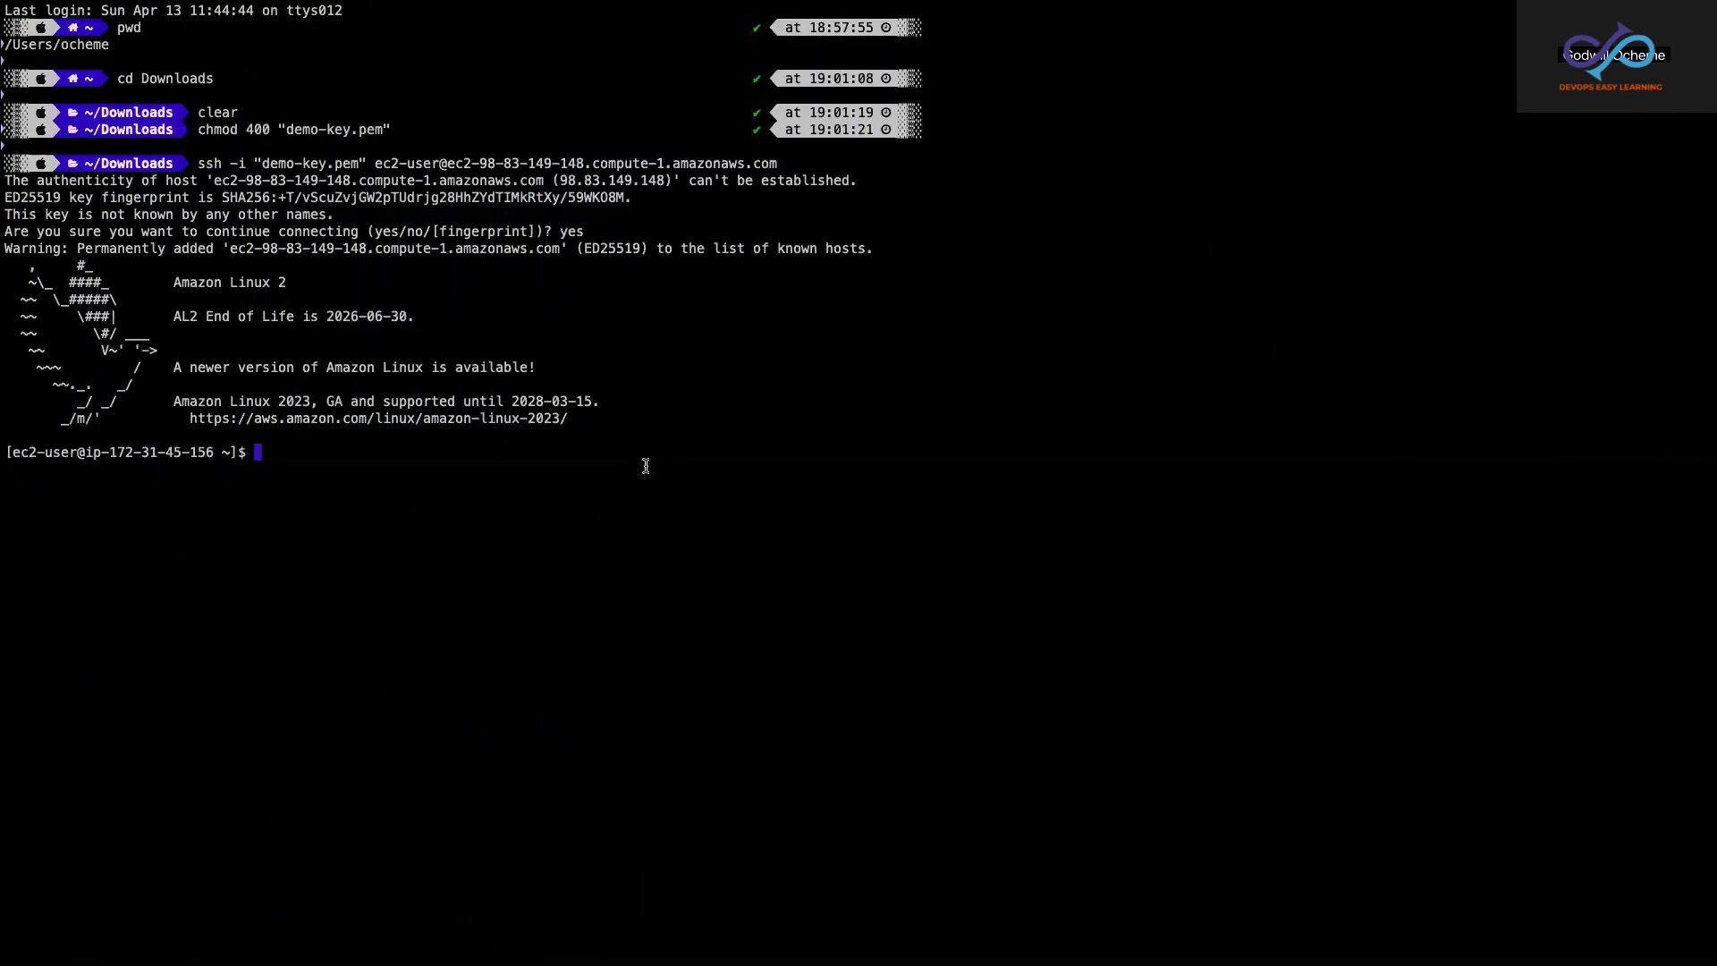
Step: Clear the remote session's screen and print the instance's host name with the hostname command
type("clear")
key("Return")
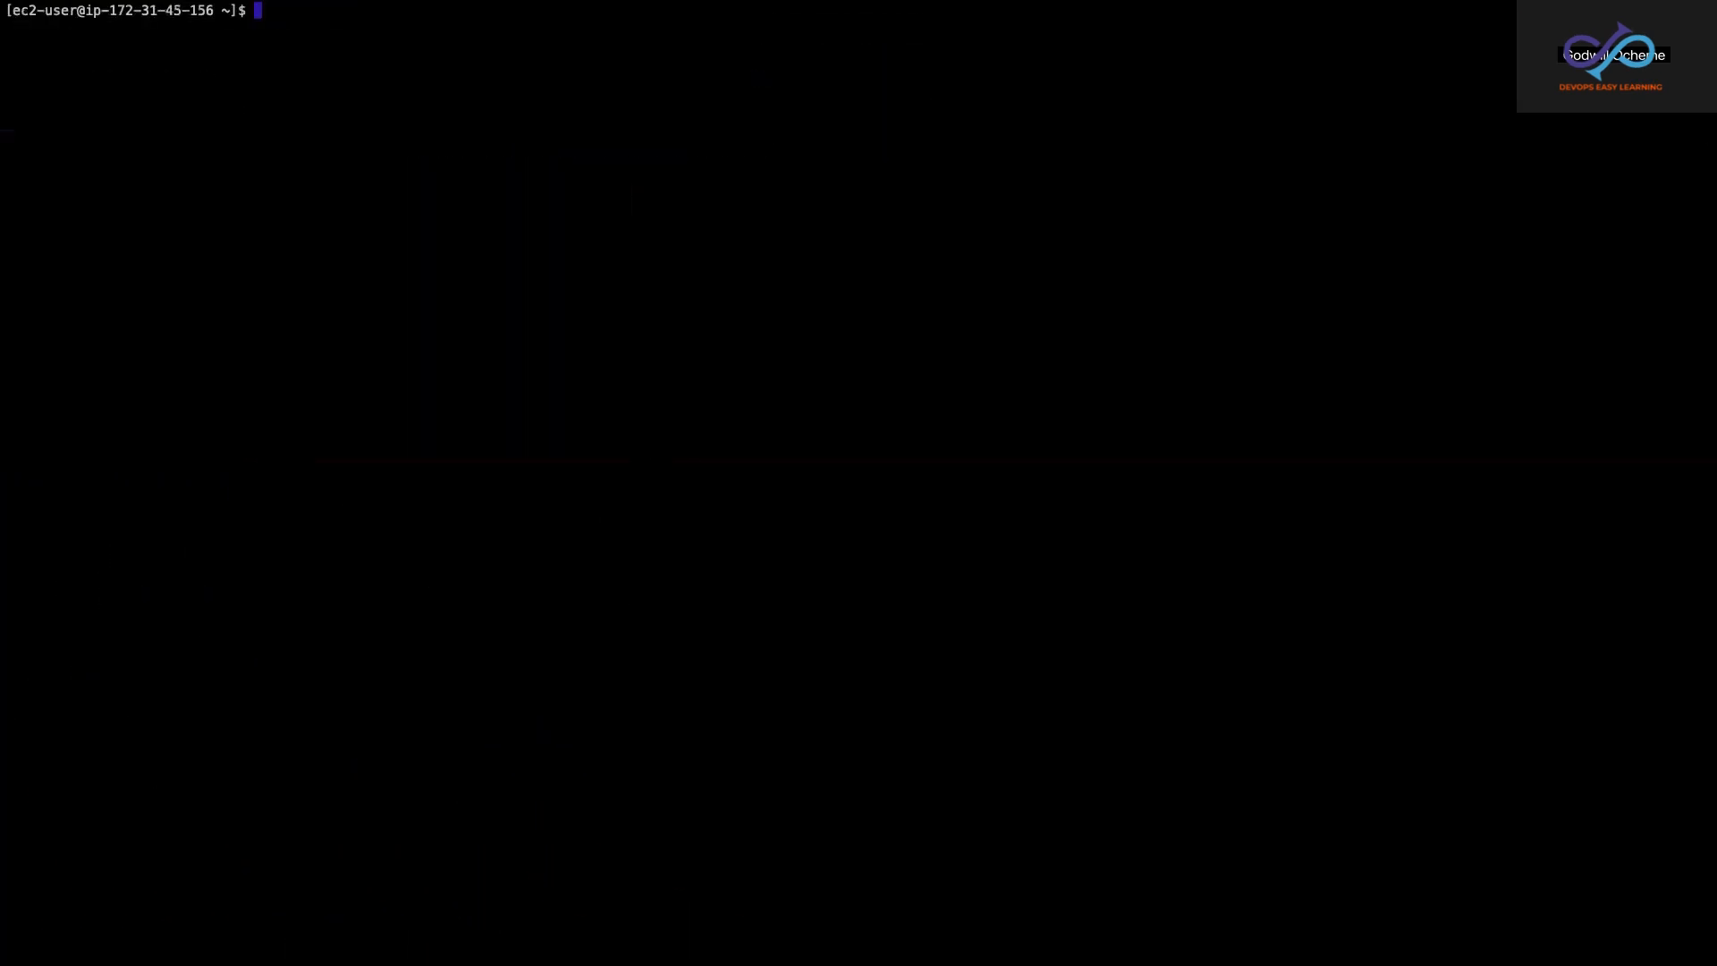
key("super+plus")
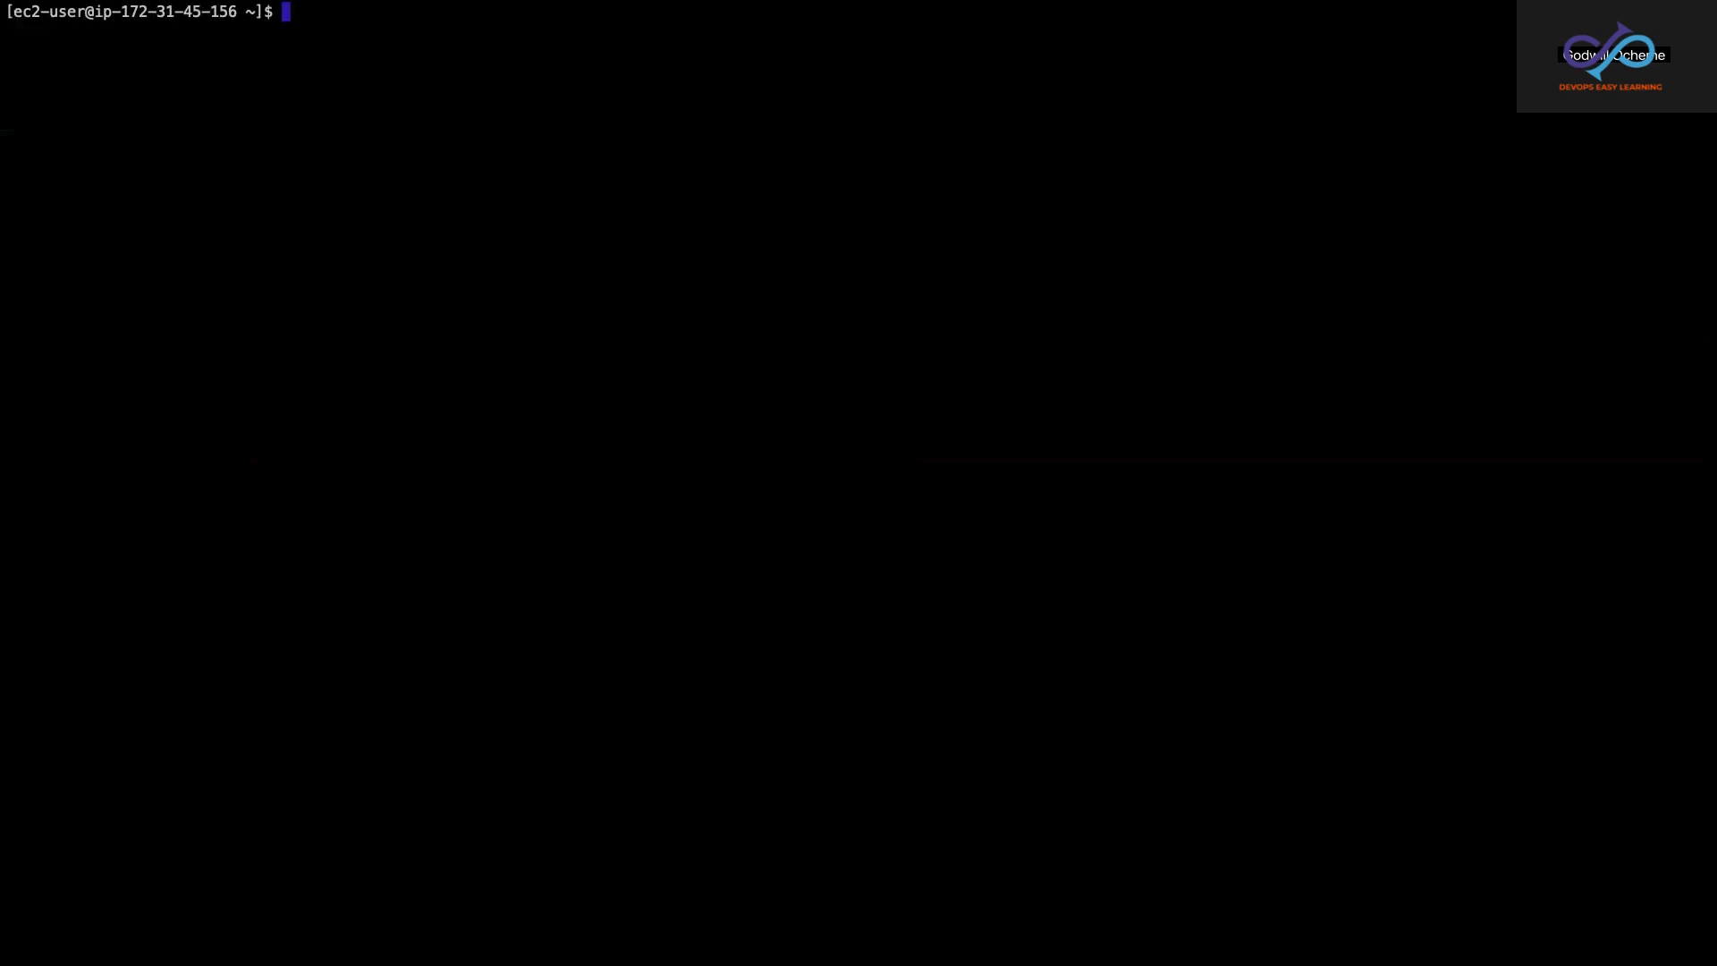
type("hostname")
key("Return")
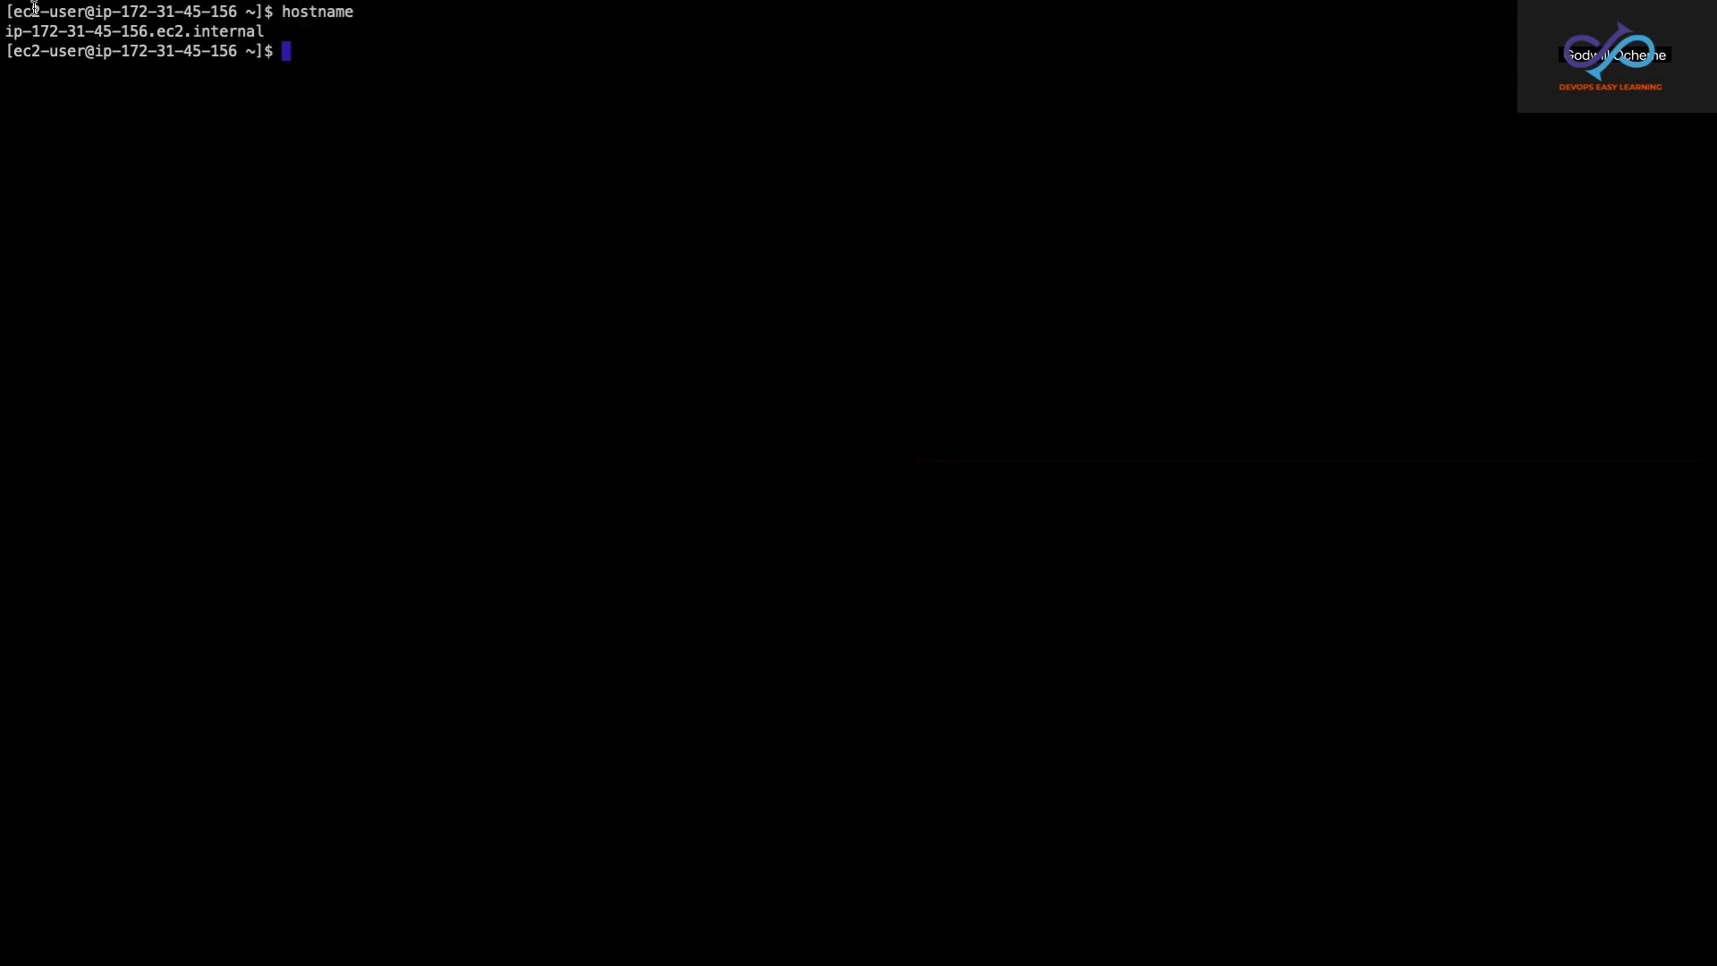
Step: Open the instance's summary page in the browser and compare its private IPv4 address with the host name in the terminal
mouse_move(30, 1)
left_click(48, 35)
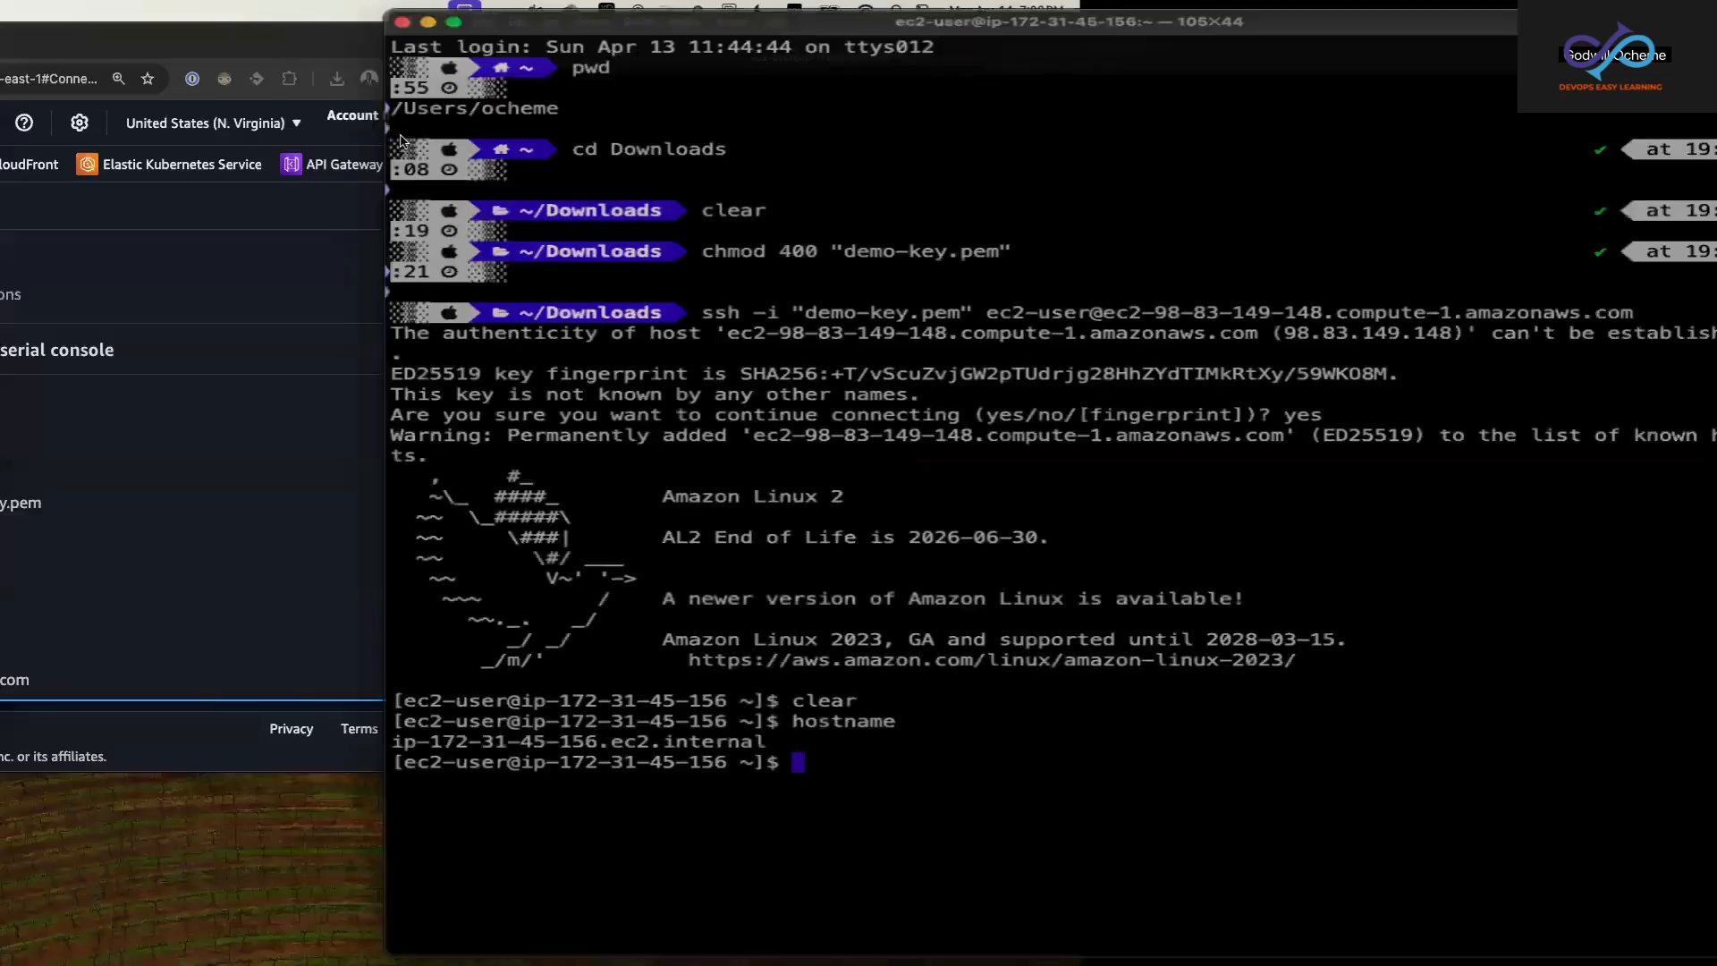
left_click(311, 202)
left_click(294, 208)
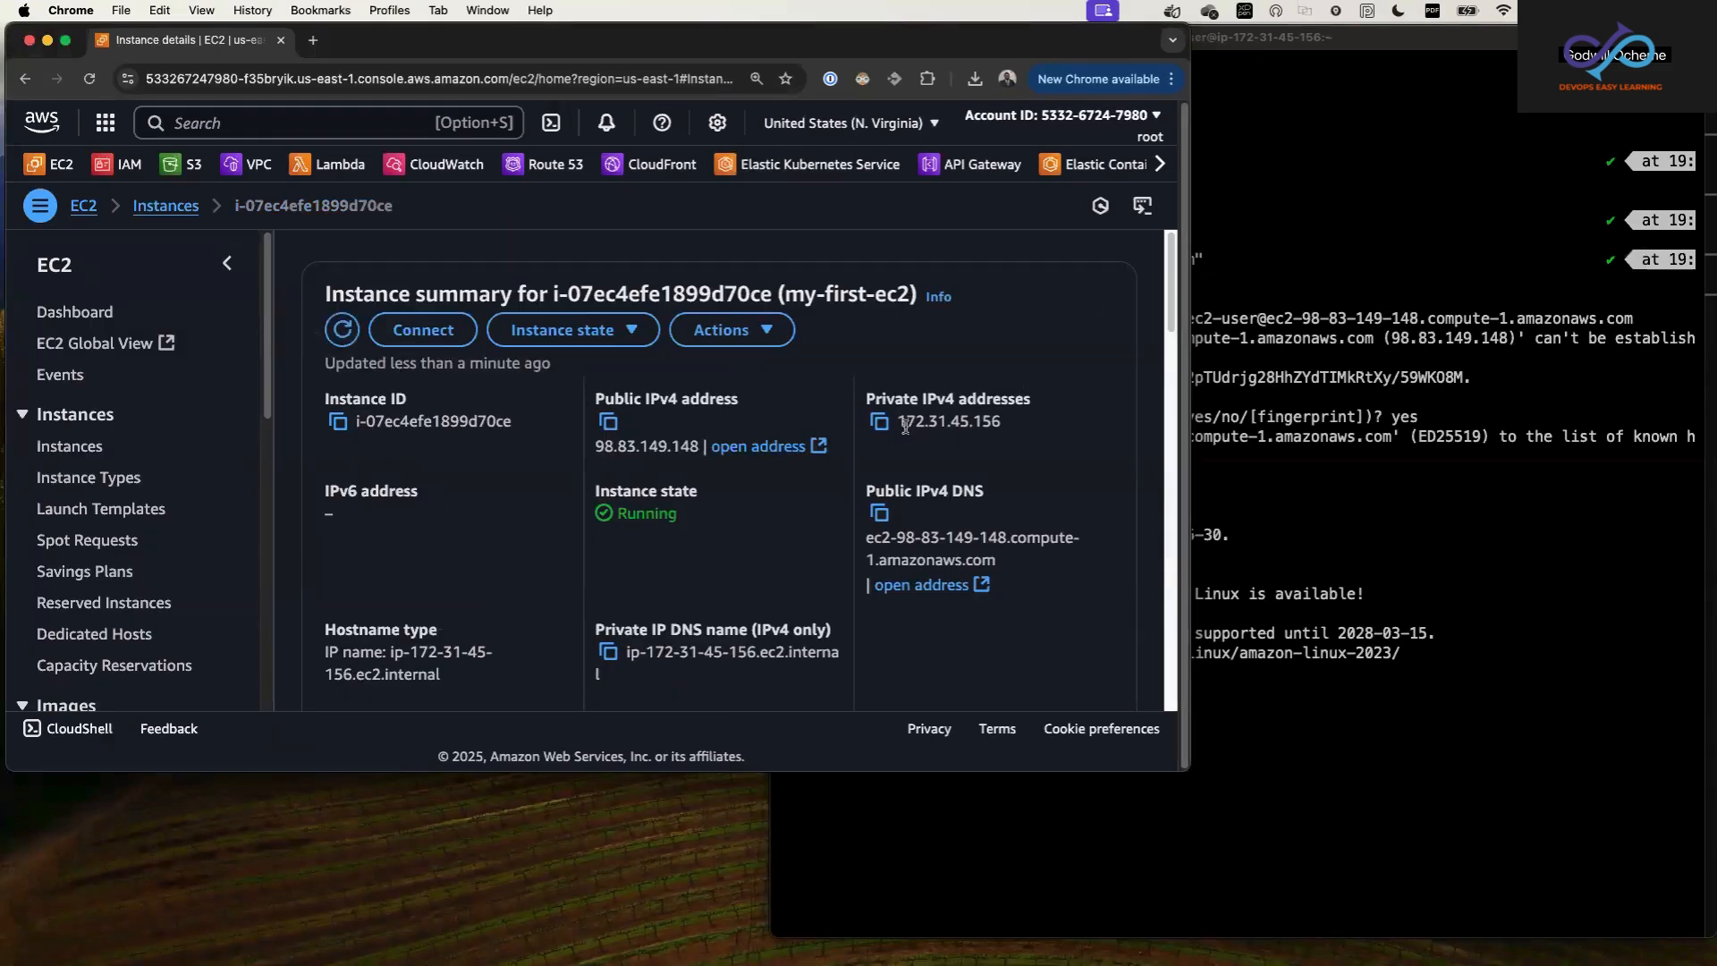
left_click_drag(898, 424, 1009, 425)
left_click(1291, 261)
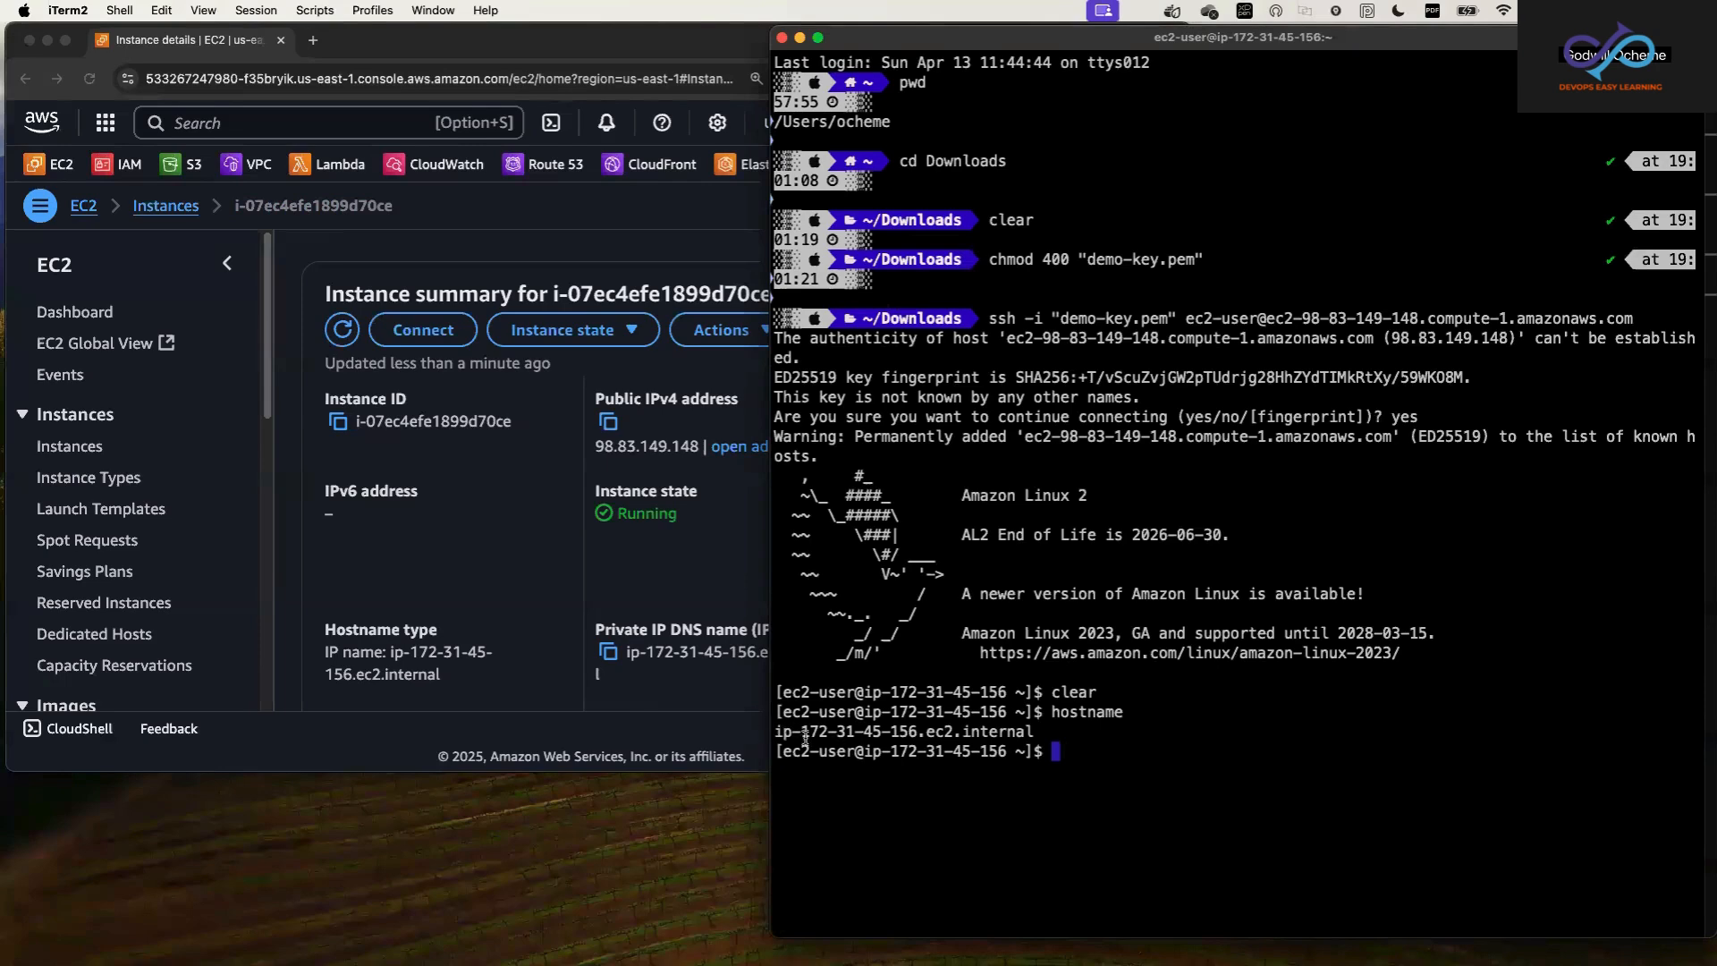
left_click_drag(802, 733, 919, 731)
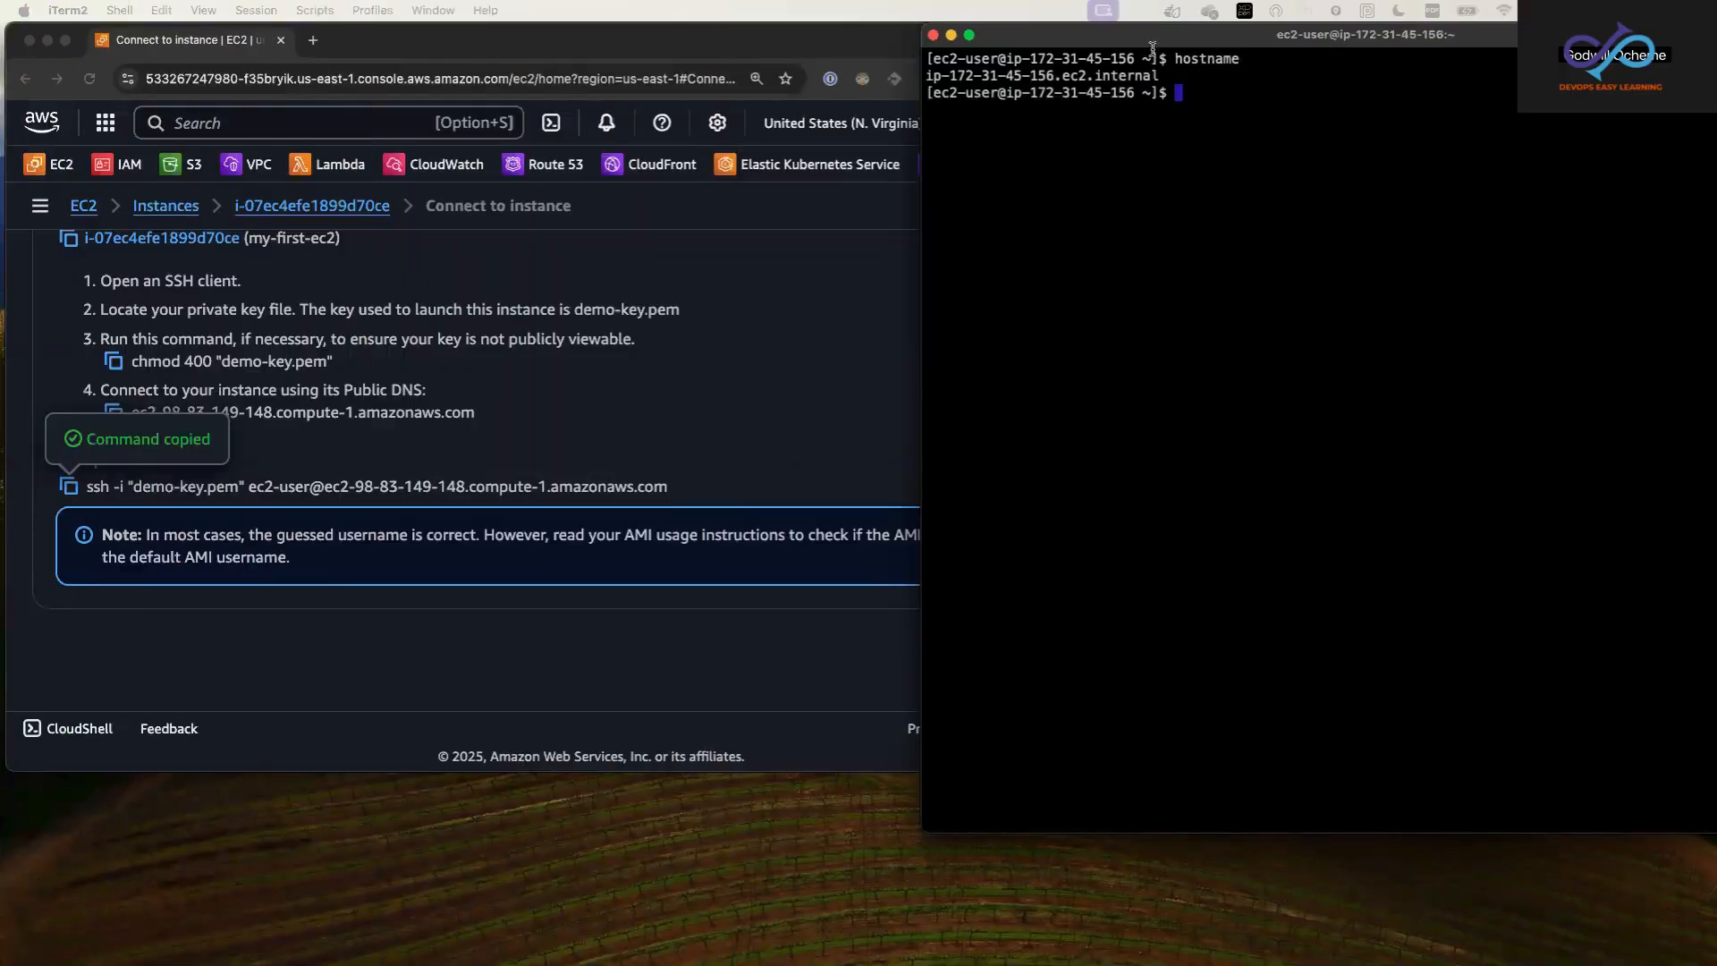
Step: Return the terminal to full screen and clear the remote session's output
left_click(972, 40)
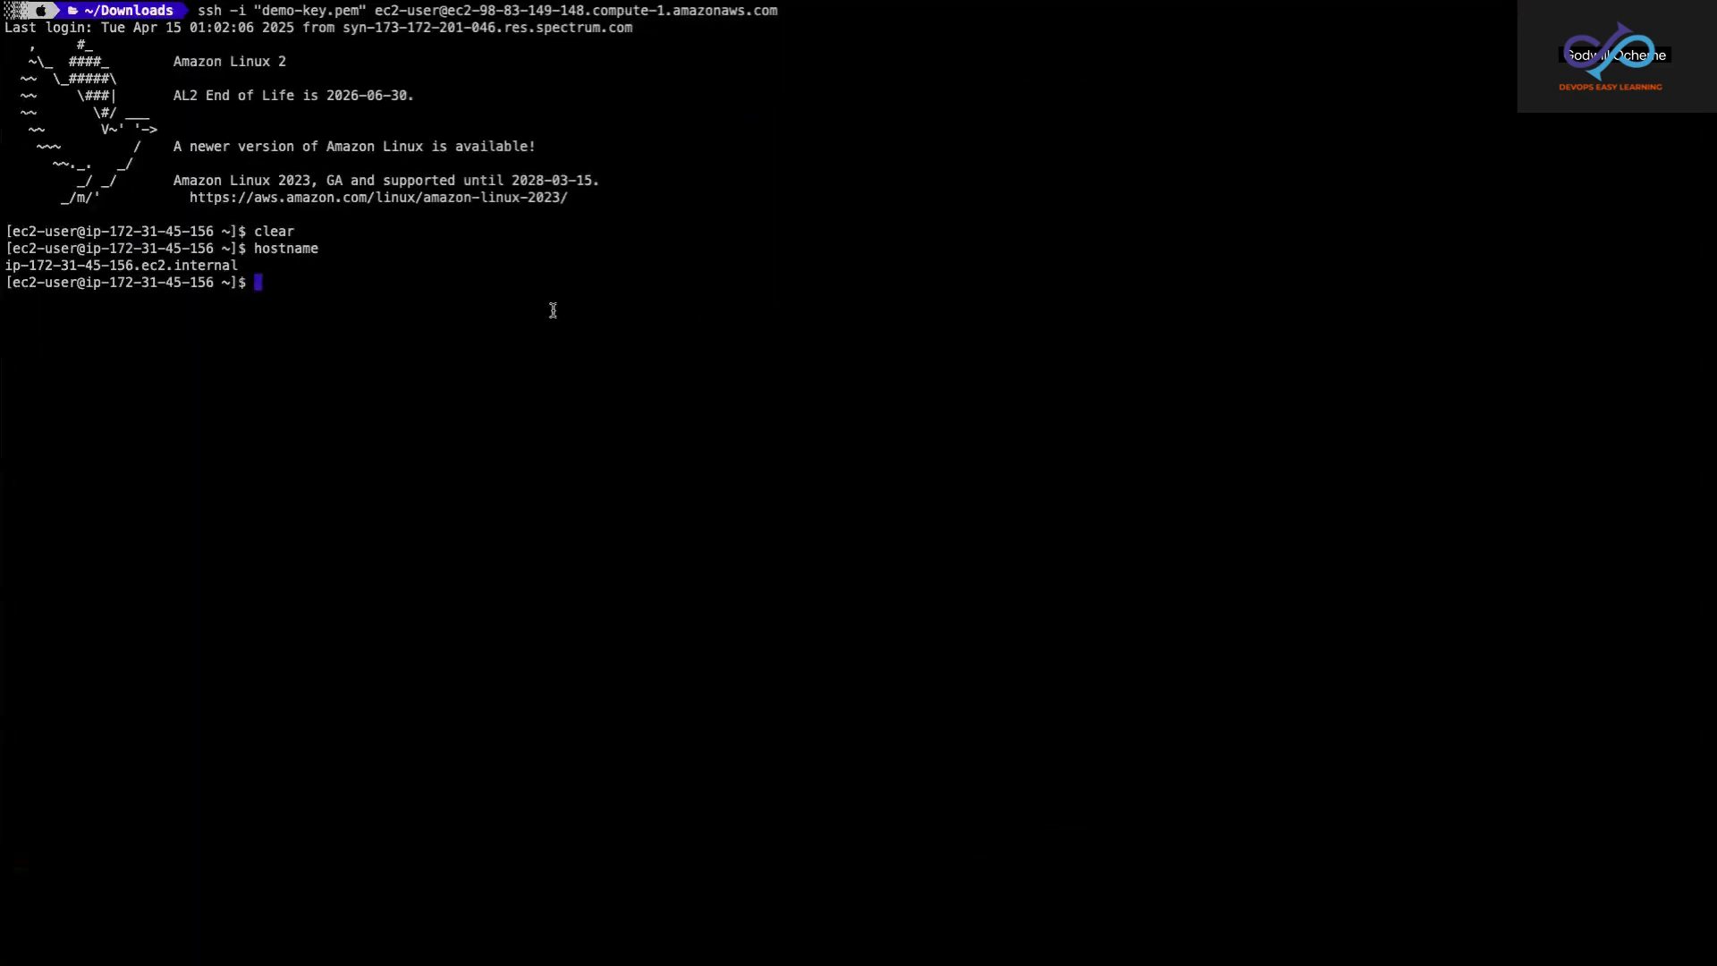
type("clear")
key("Return")
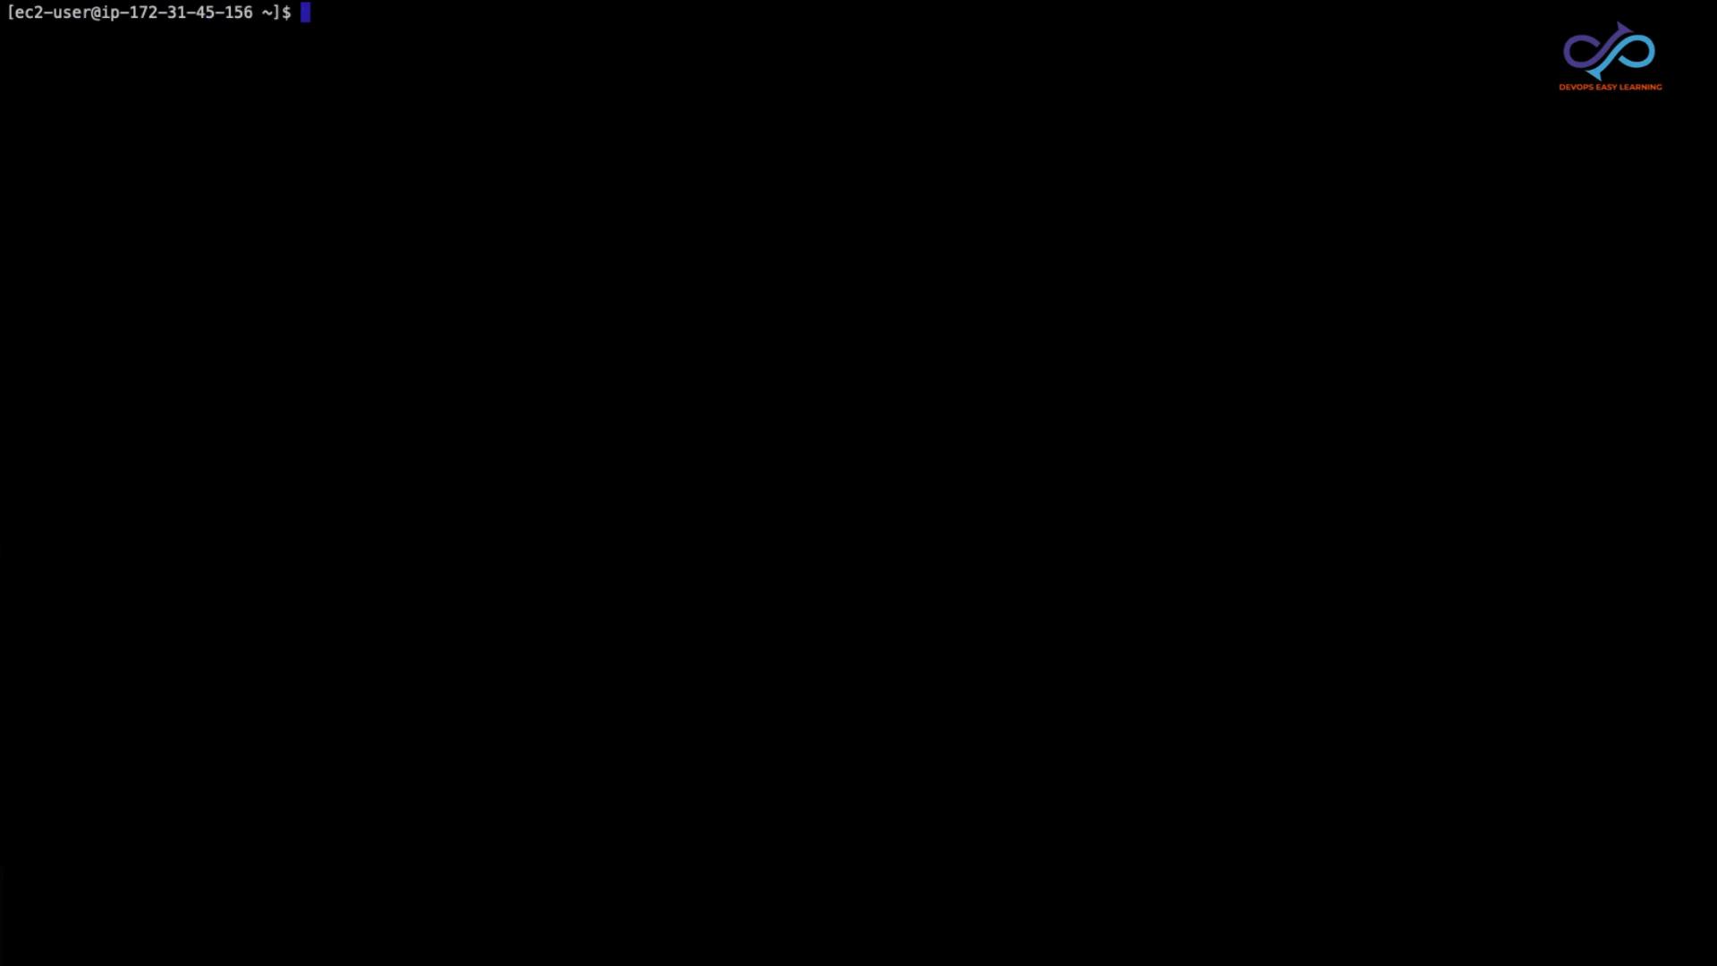
Step: Update the instance's installed packages with sudo yum update -y and enlarge the terminal text
type("sudo yum update -y")
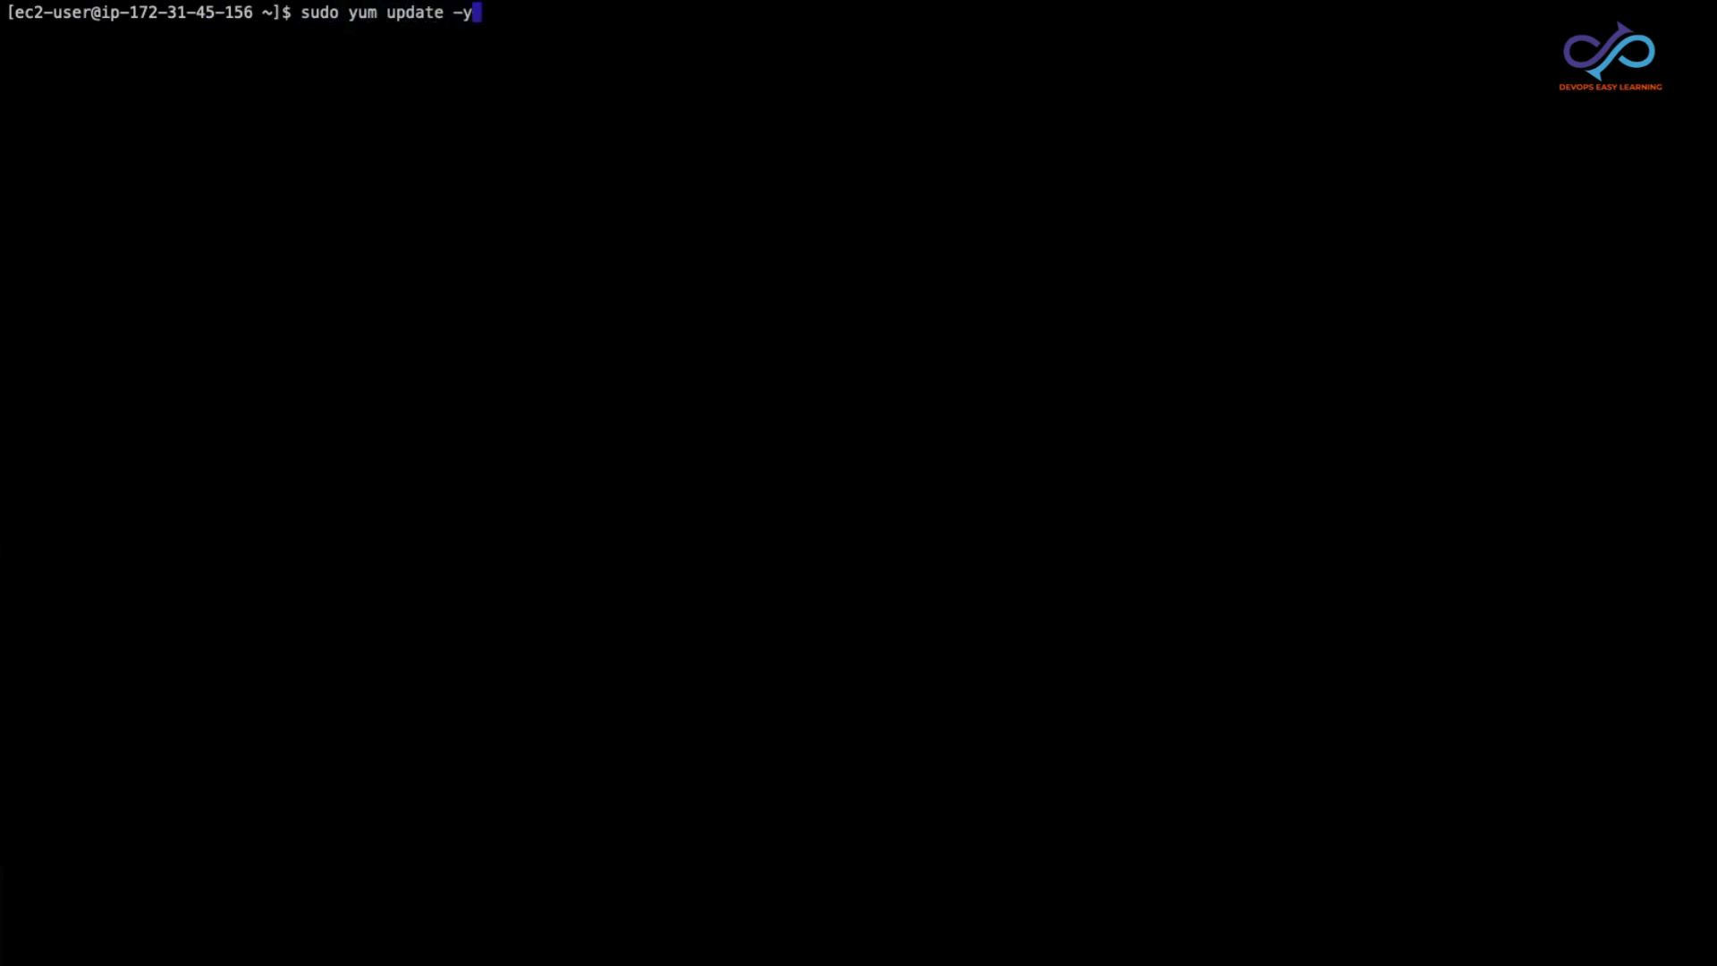
key("Return")
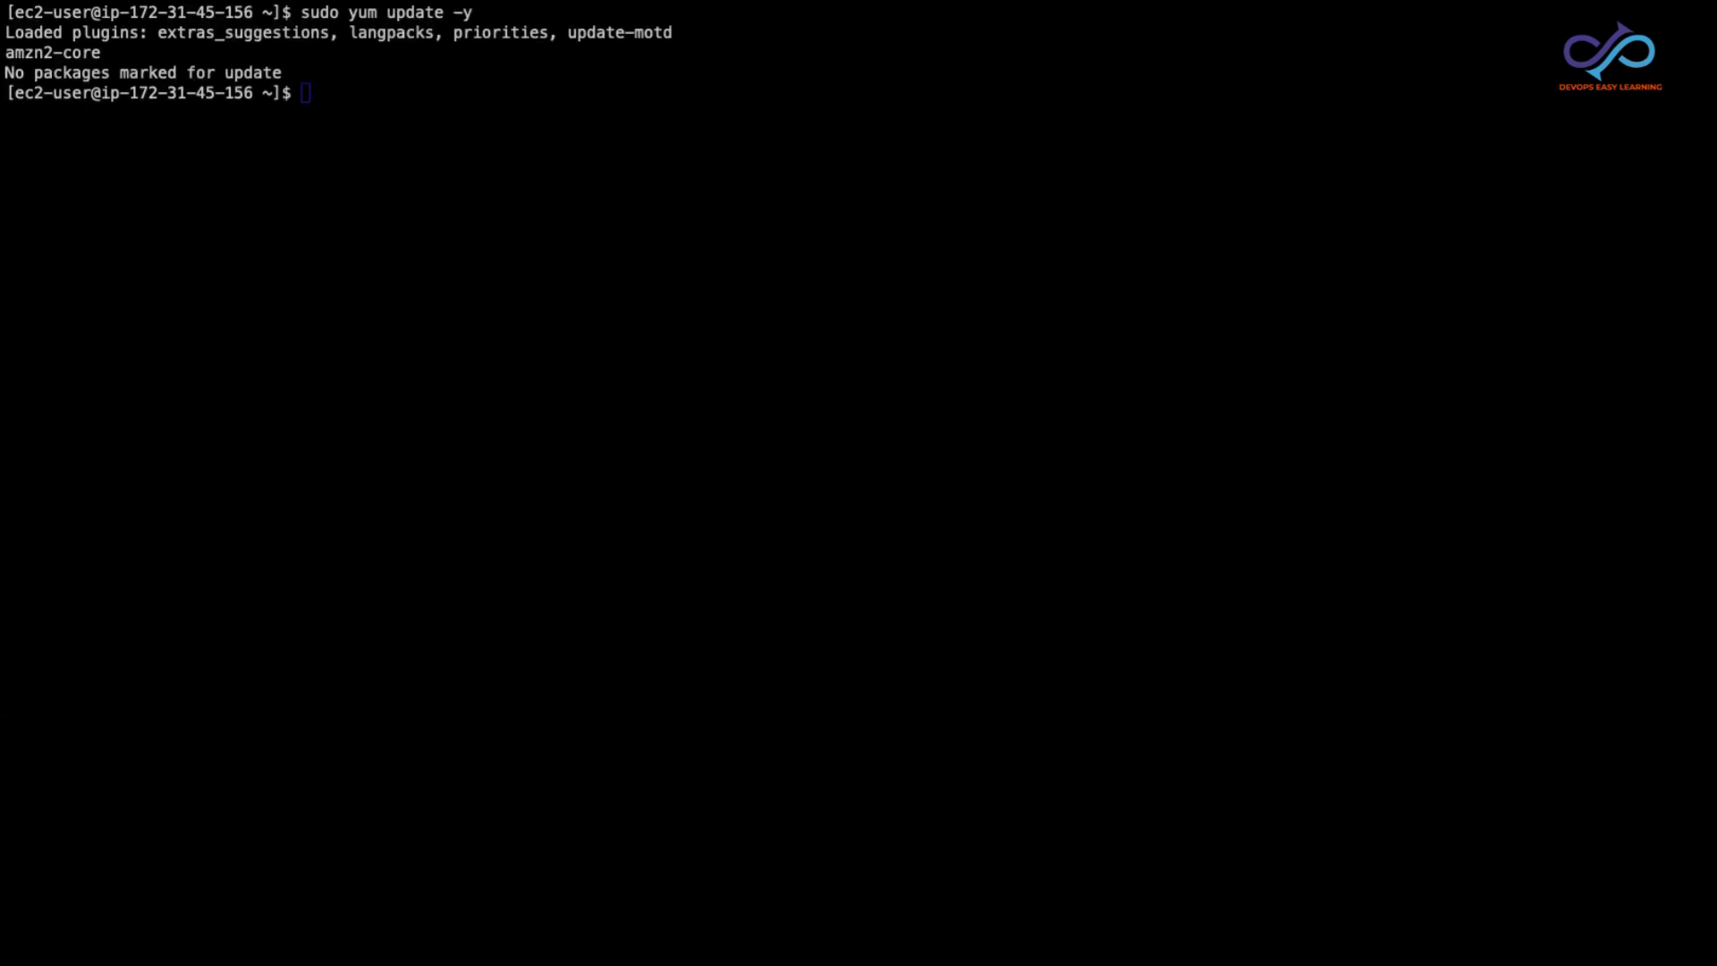
left_click(743, 334)
key("super+plus")
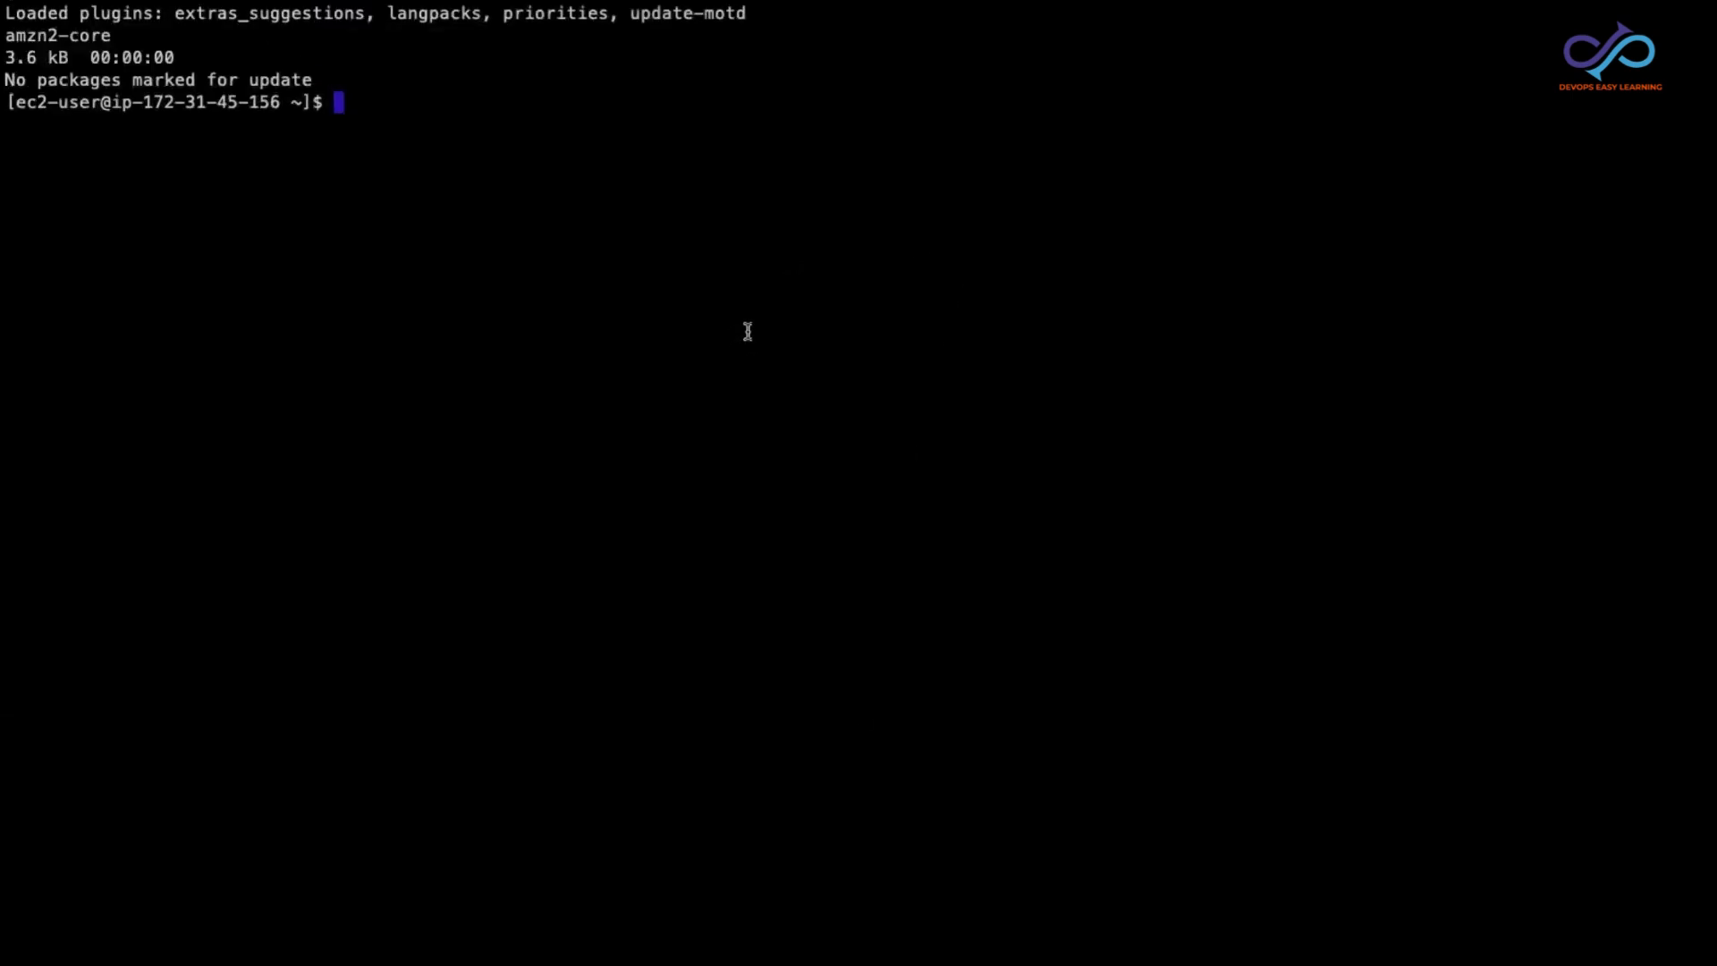
Step: Clear the remote session's output and install the Apache web server with sudo yum install httpd -y
type("clear")
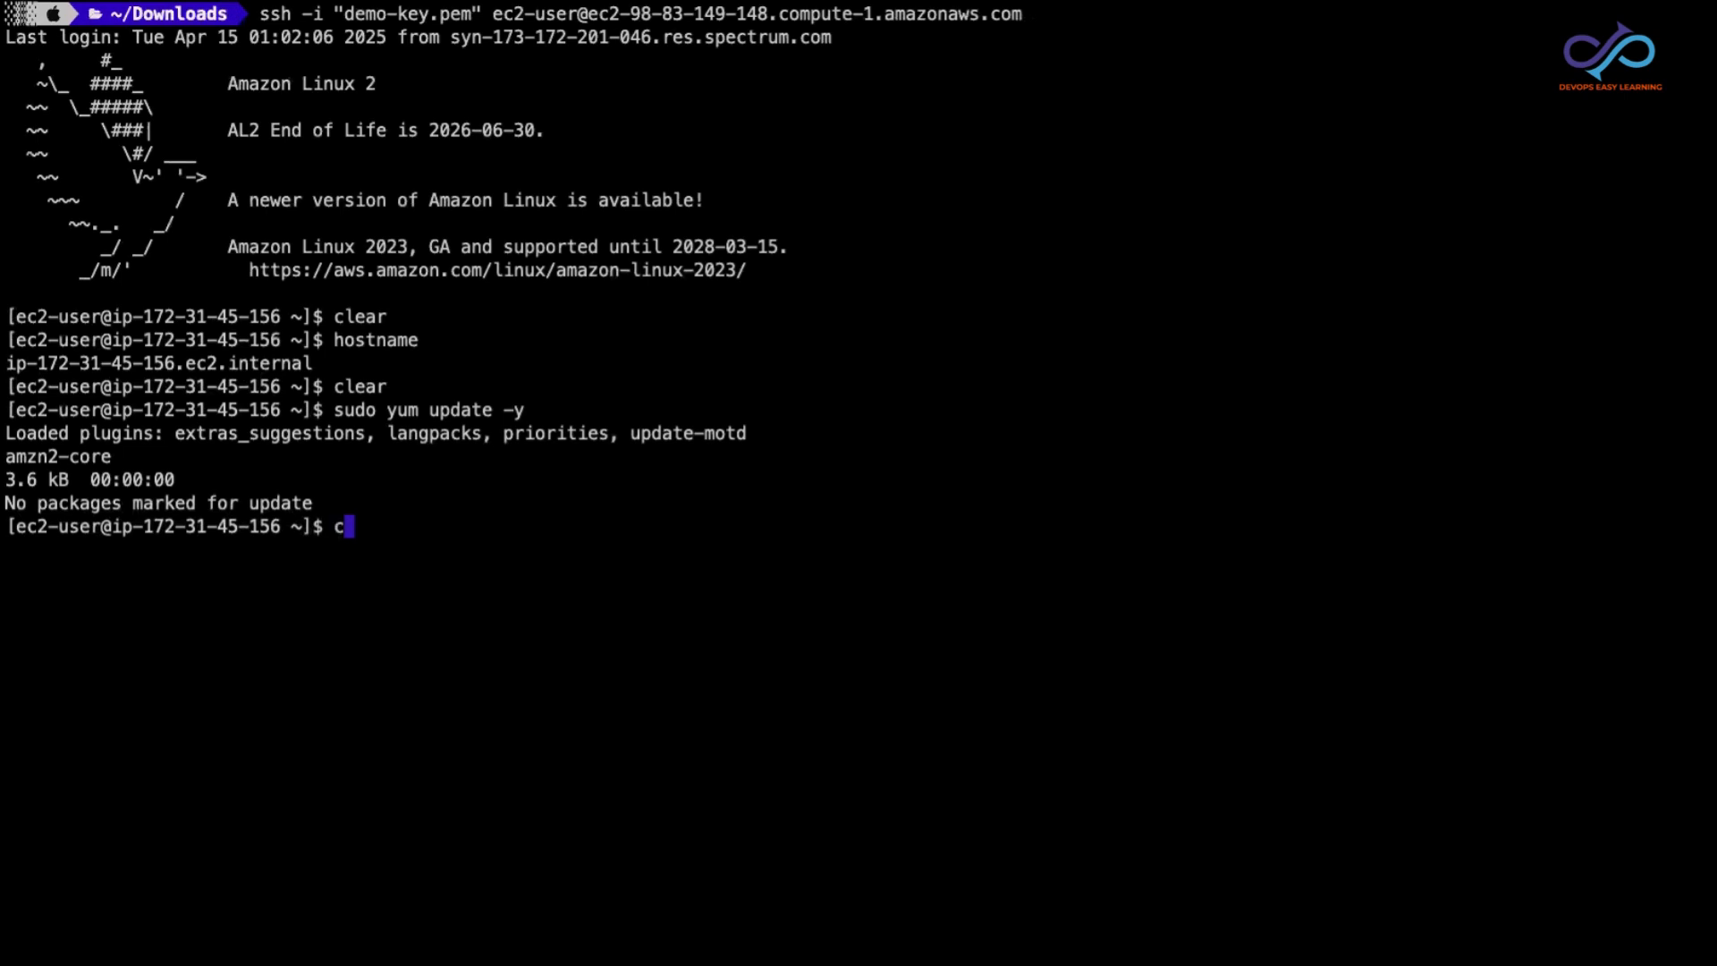
key("Return")
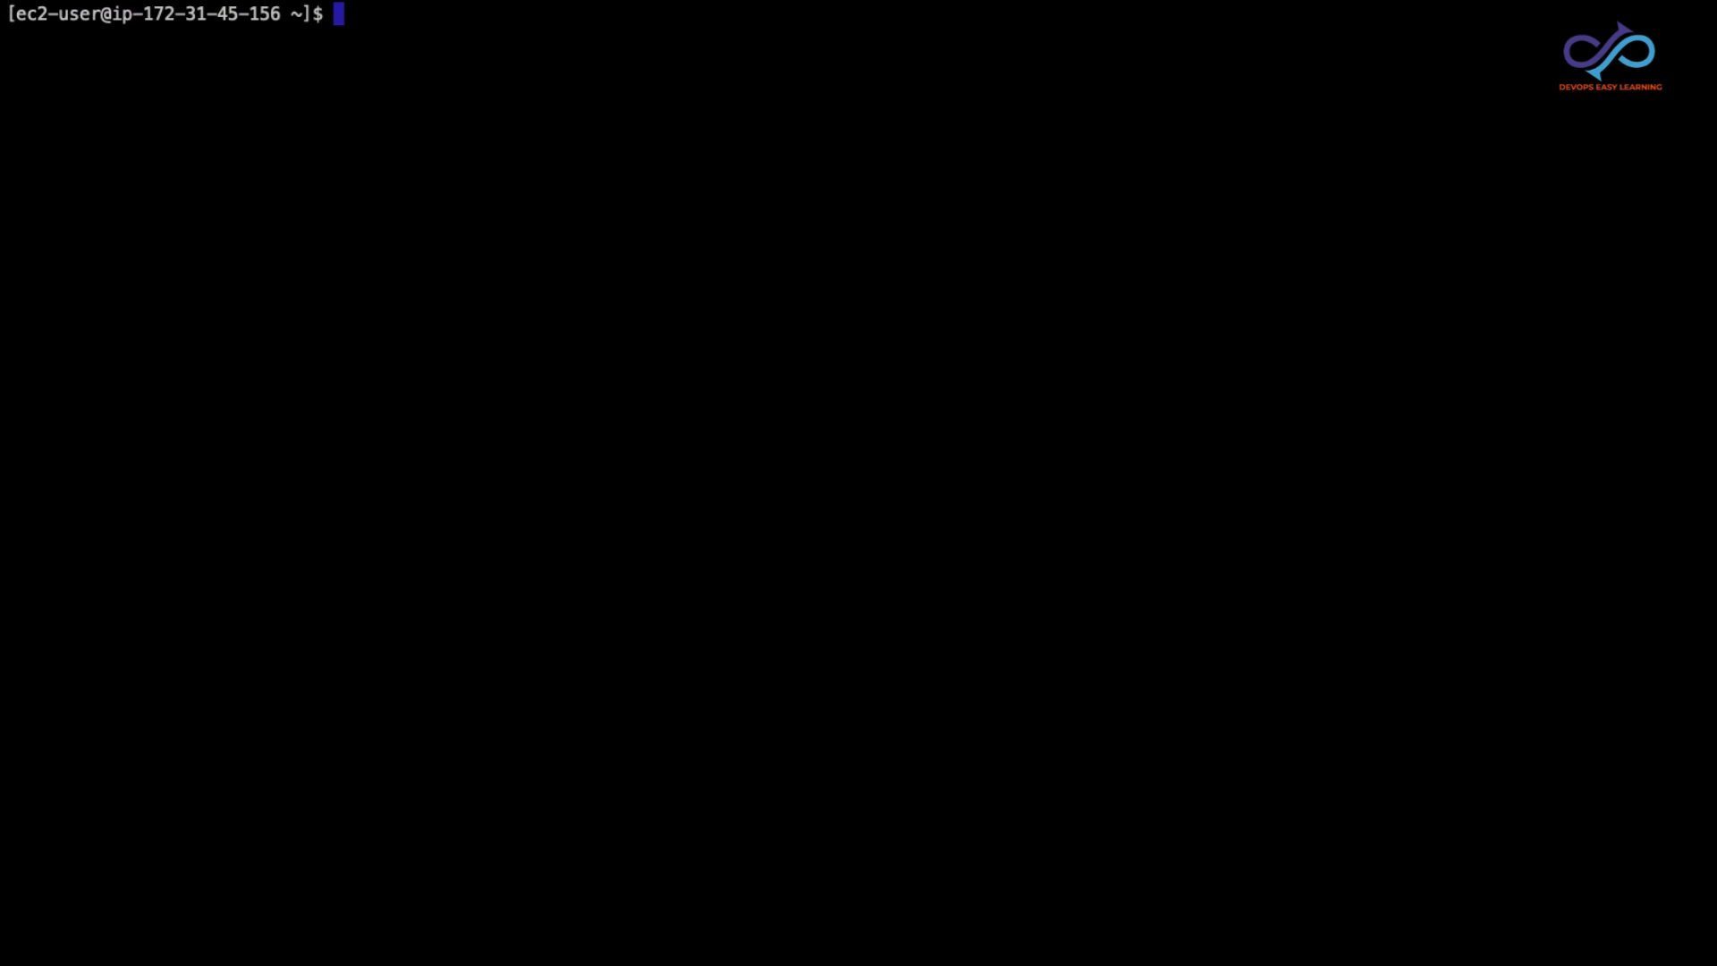
type("sudo y")
double_click(357, 134)
left_click(619, 236)
type("um")
left_click(644, 203)
type("install ")
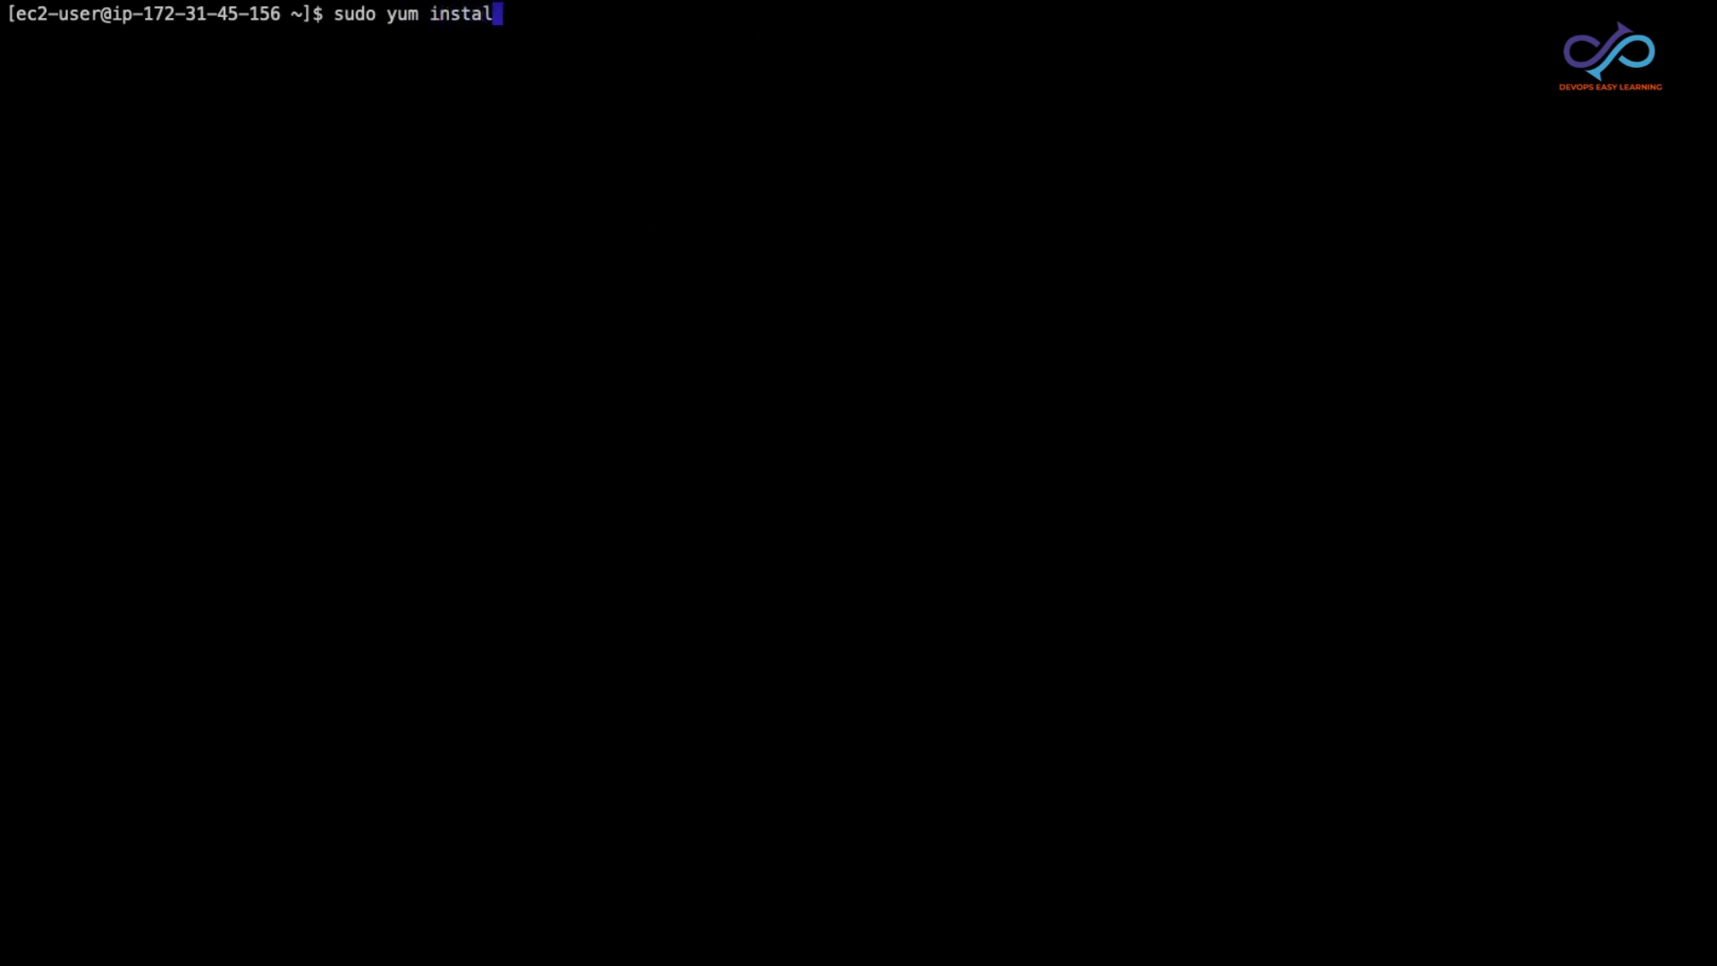
type("httpd -y")
key("Return")
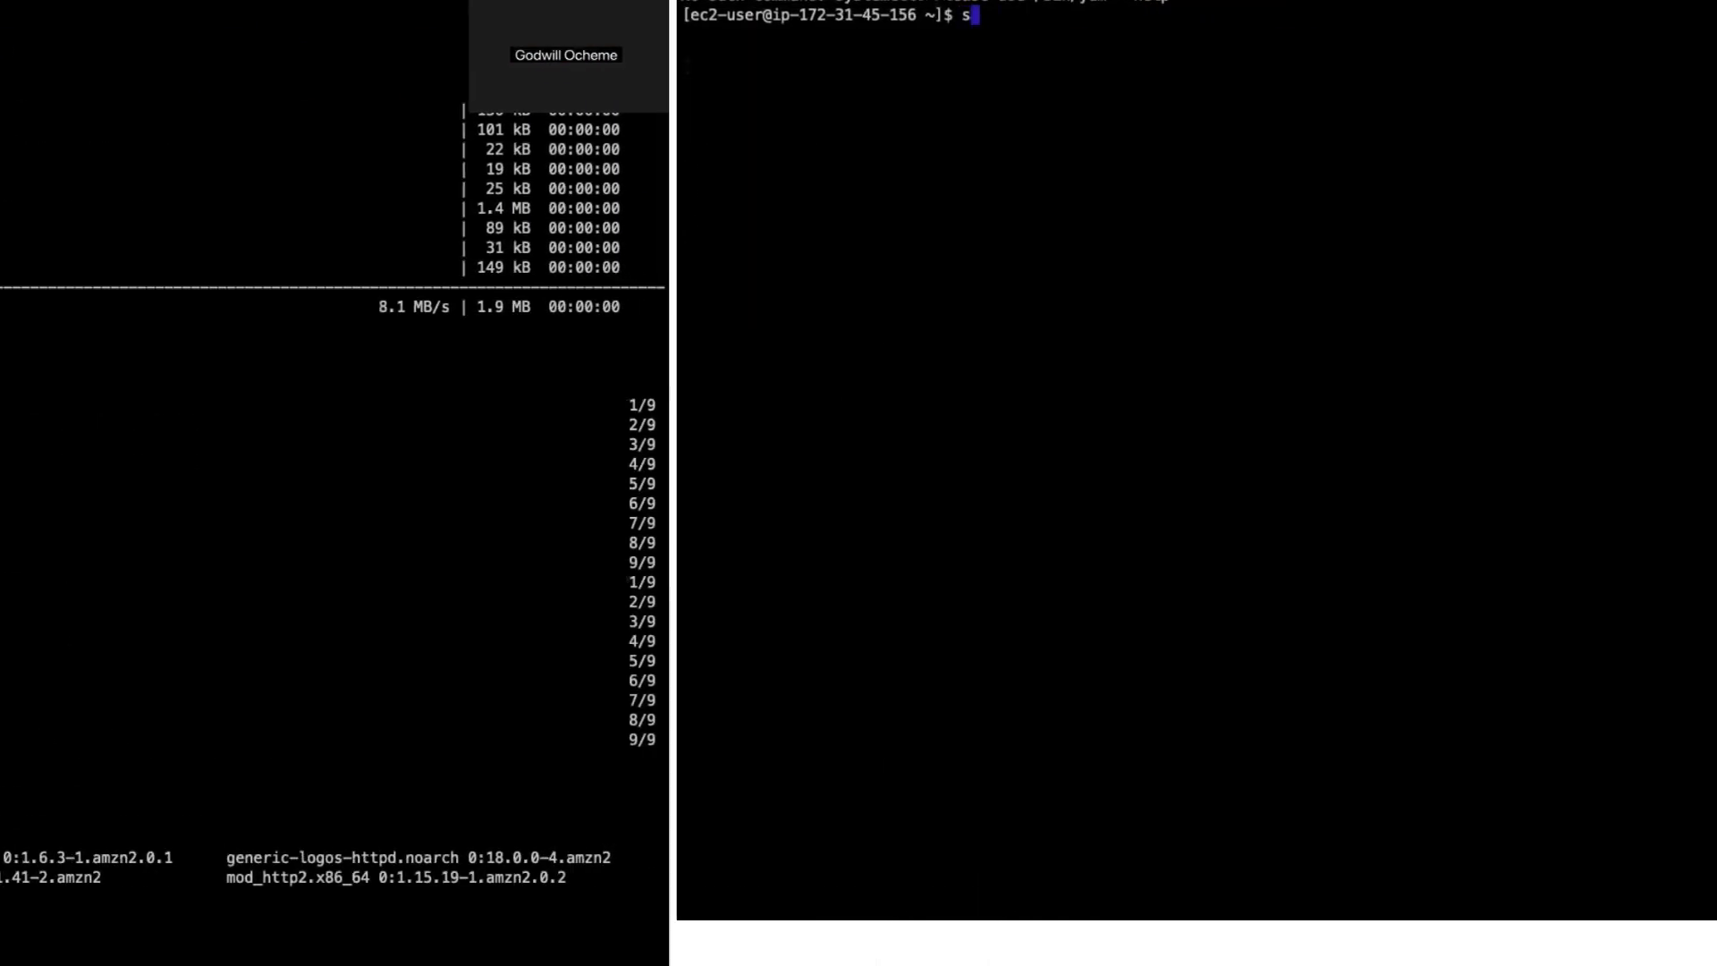
Step: Check the Apache service's state with sudo systemctl status httpd and highlight the value of its Active line
type("udo")
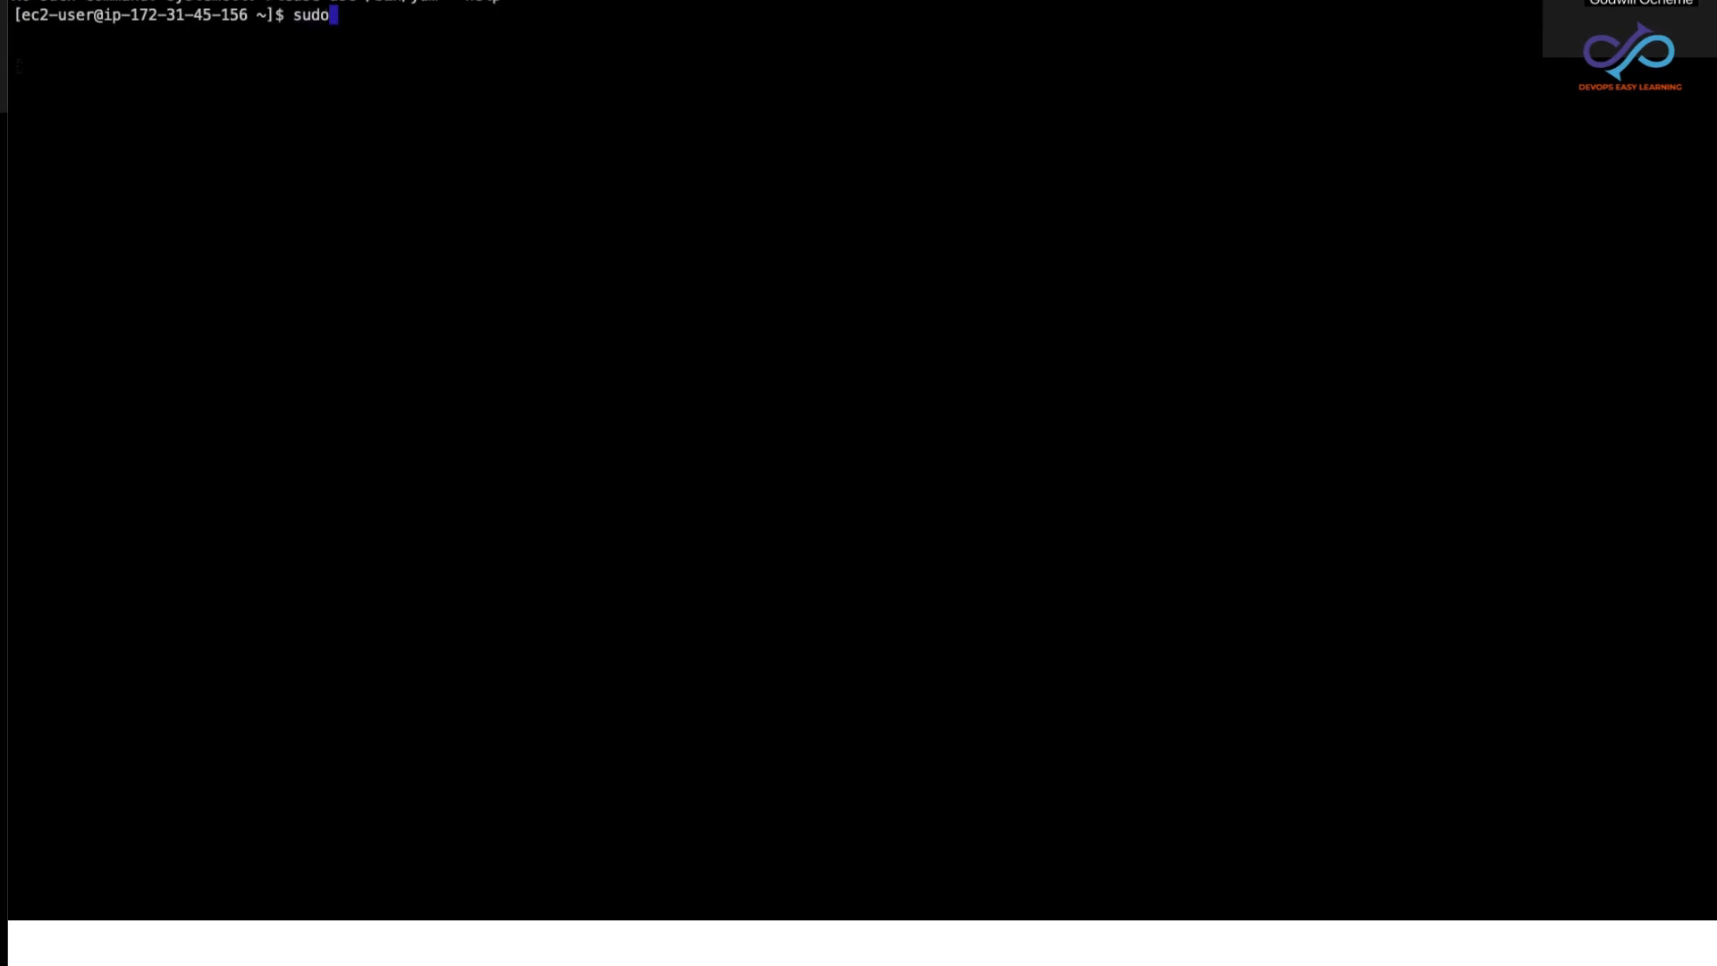
type(" syste")
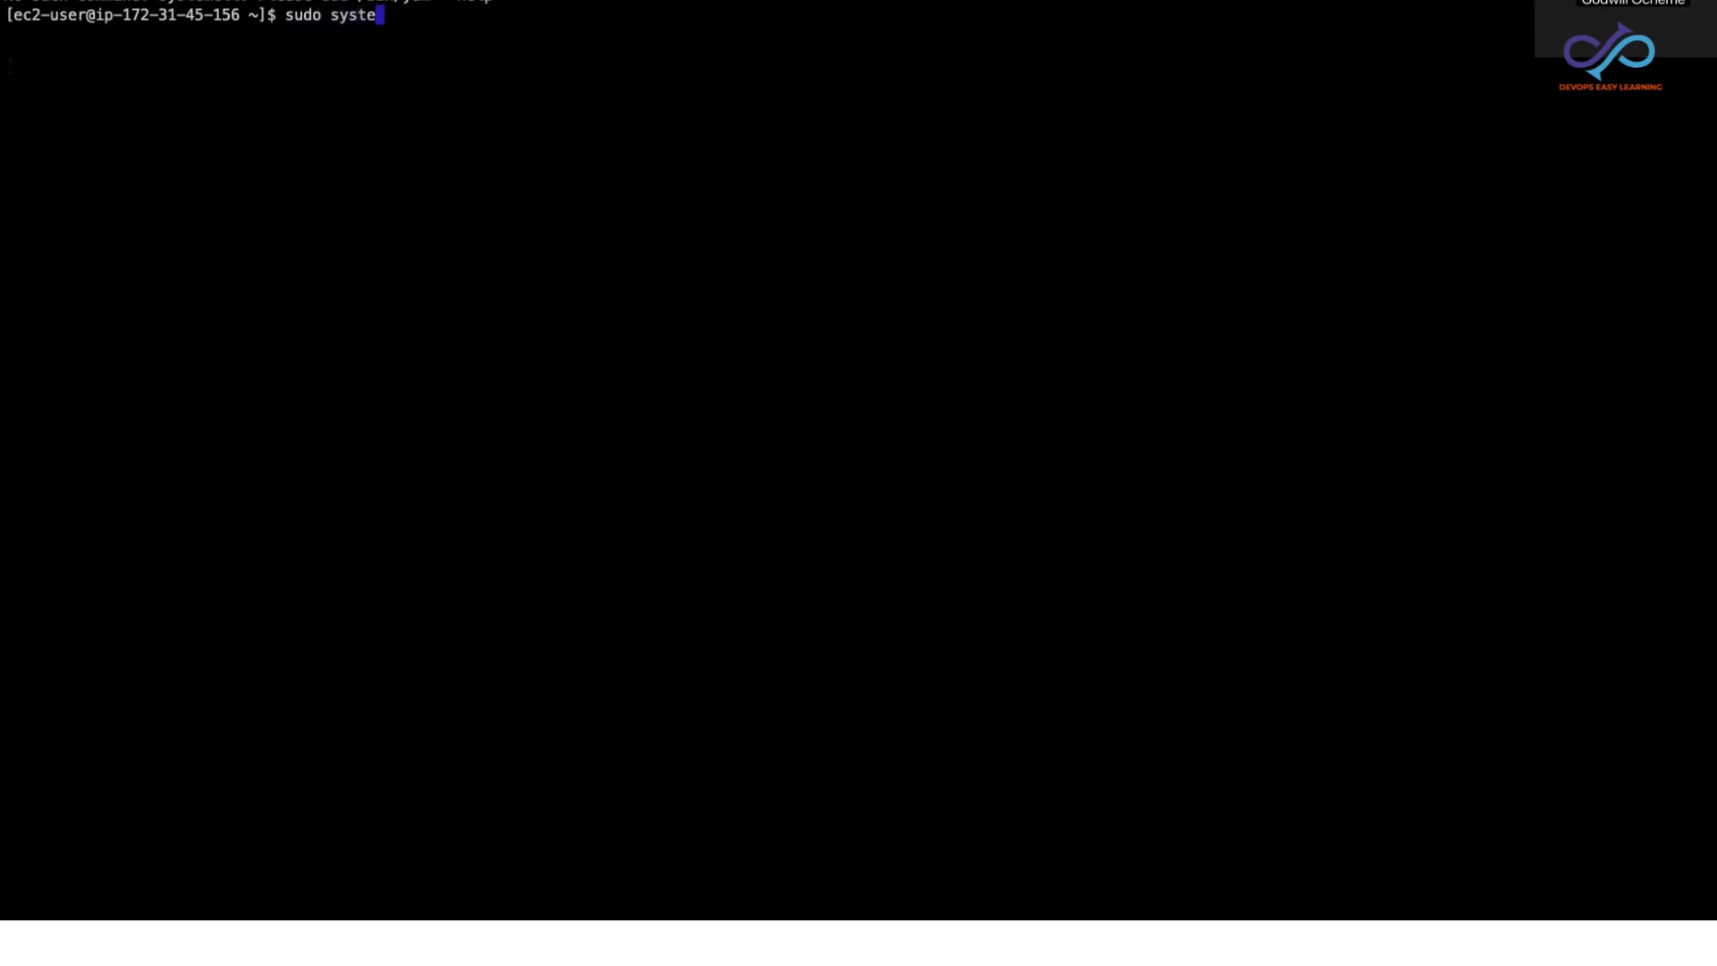
type("mctl status")
key("BackSpace")
key("BackSpace")
type("s httpd")
key("Return")
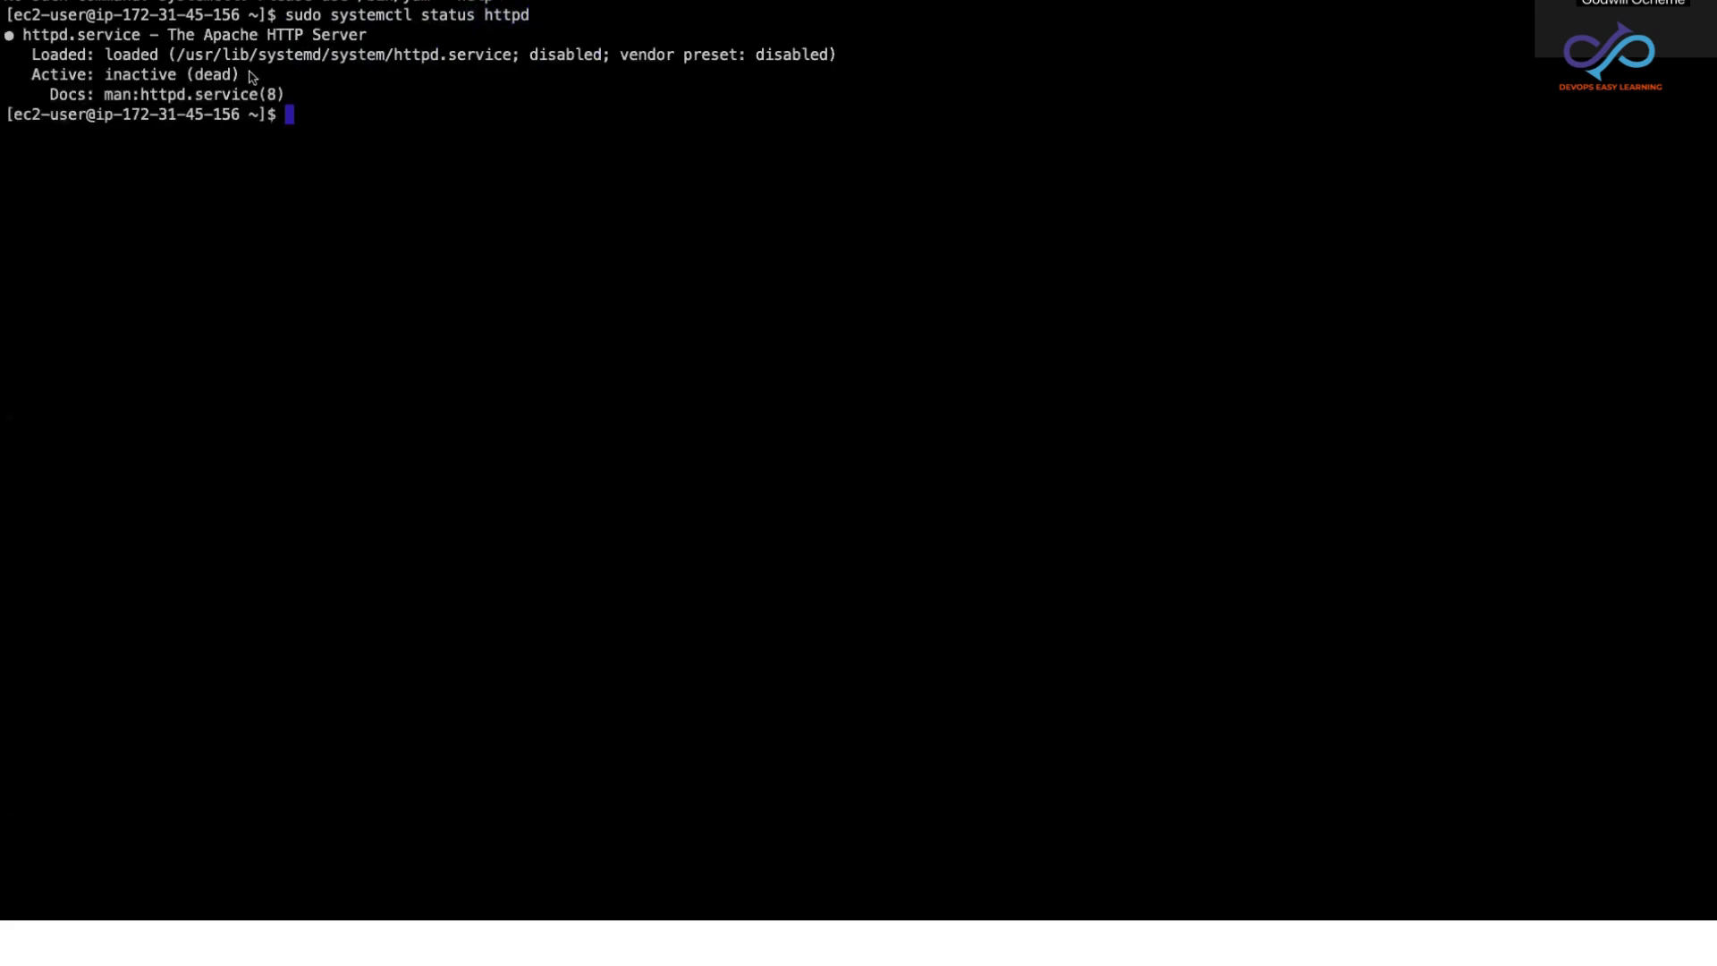
left_click_drag(241, 76, 105, 79)
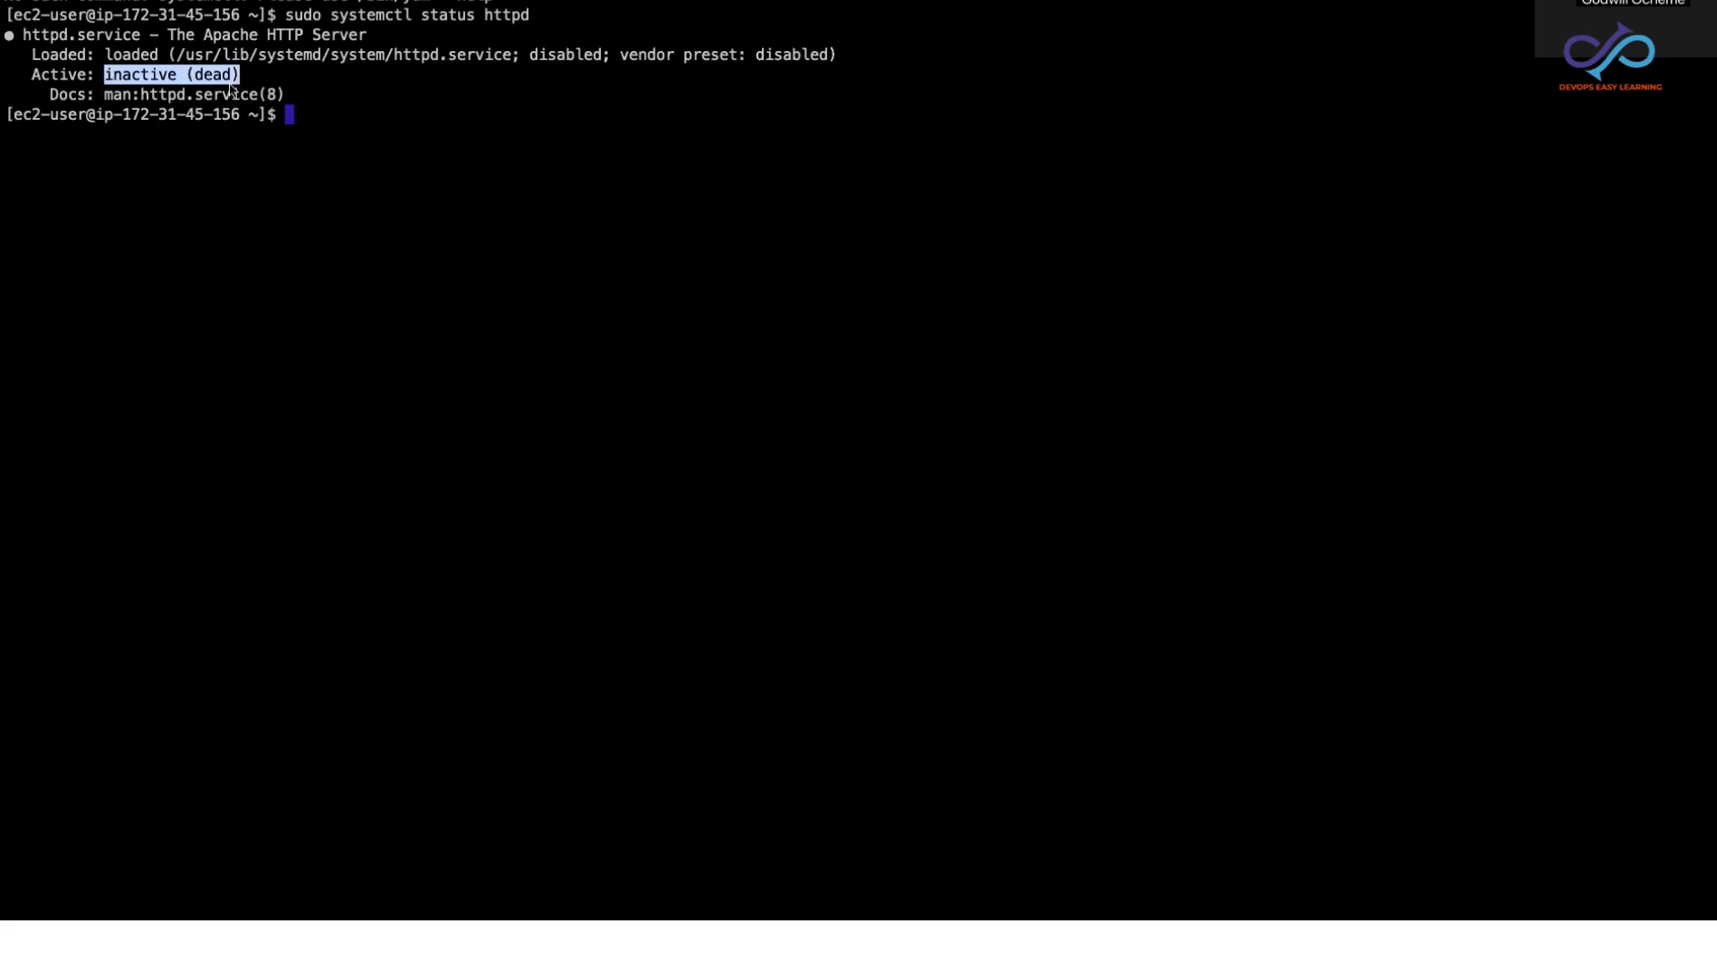
left_click(307, 115)
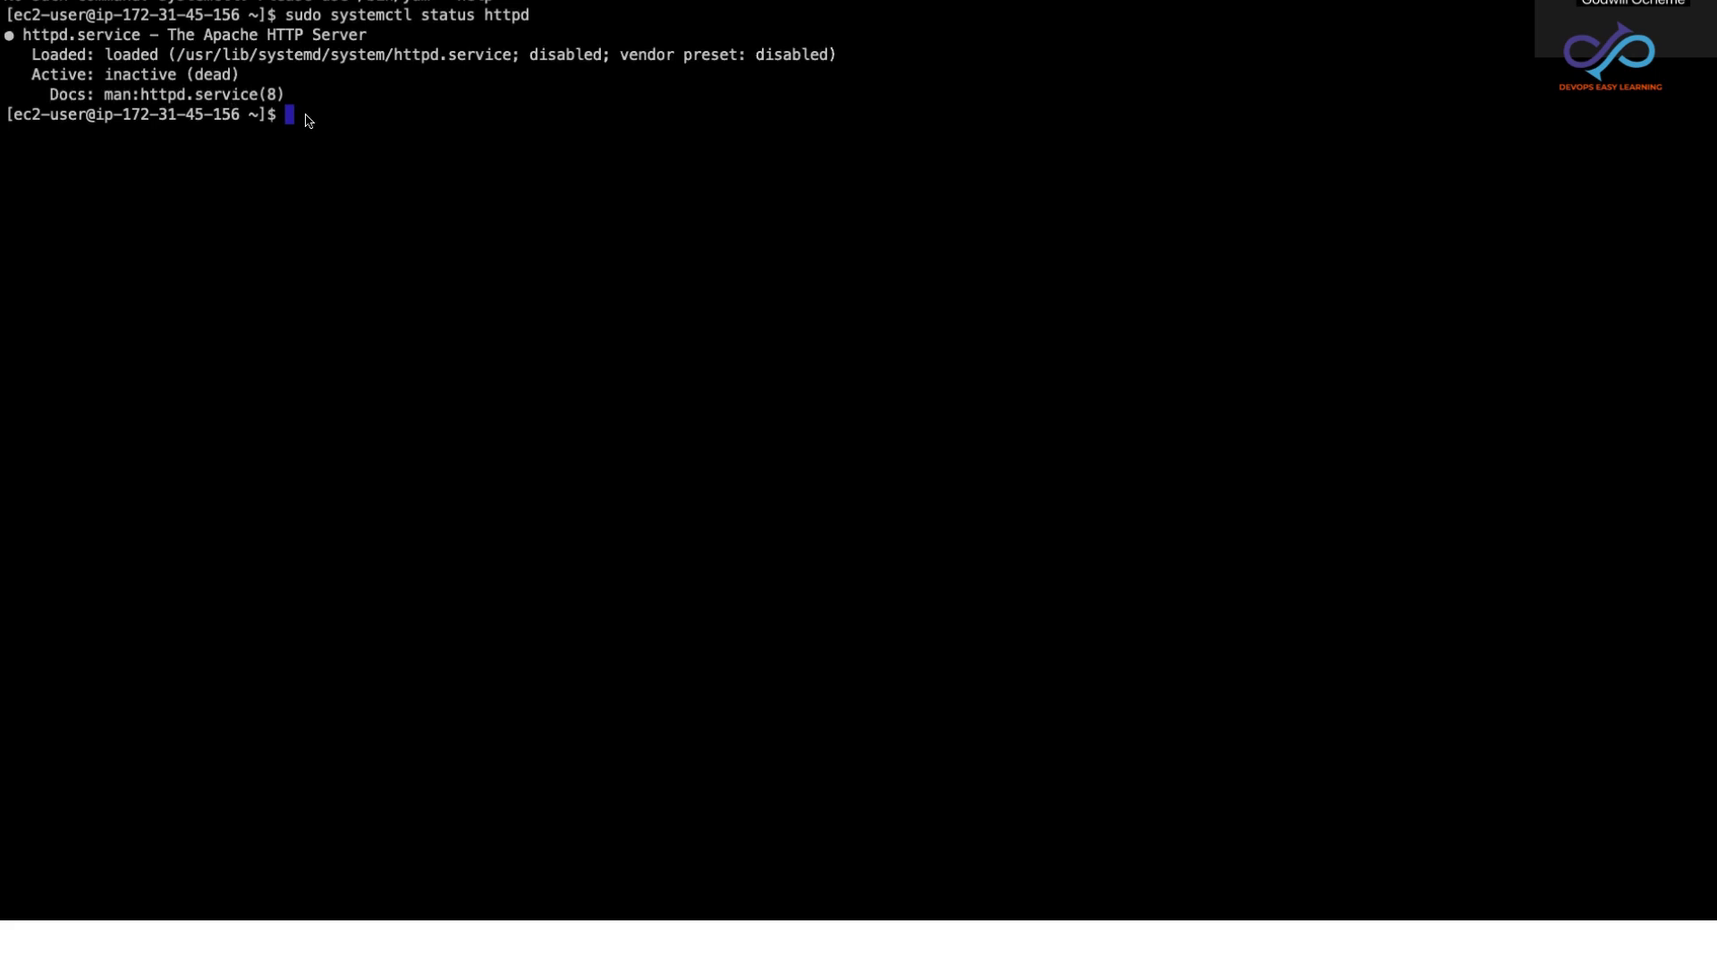
Step: Start the Apache service with sudo systemctl start httpd
type("sudo systemctl start httpd")
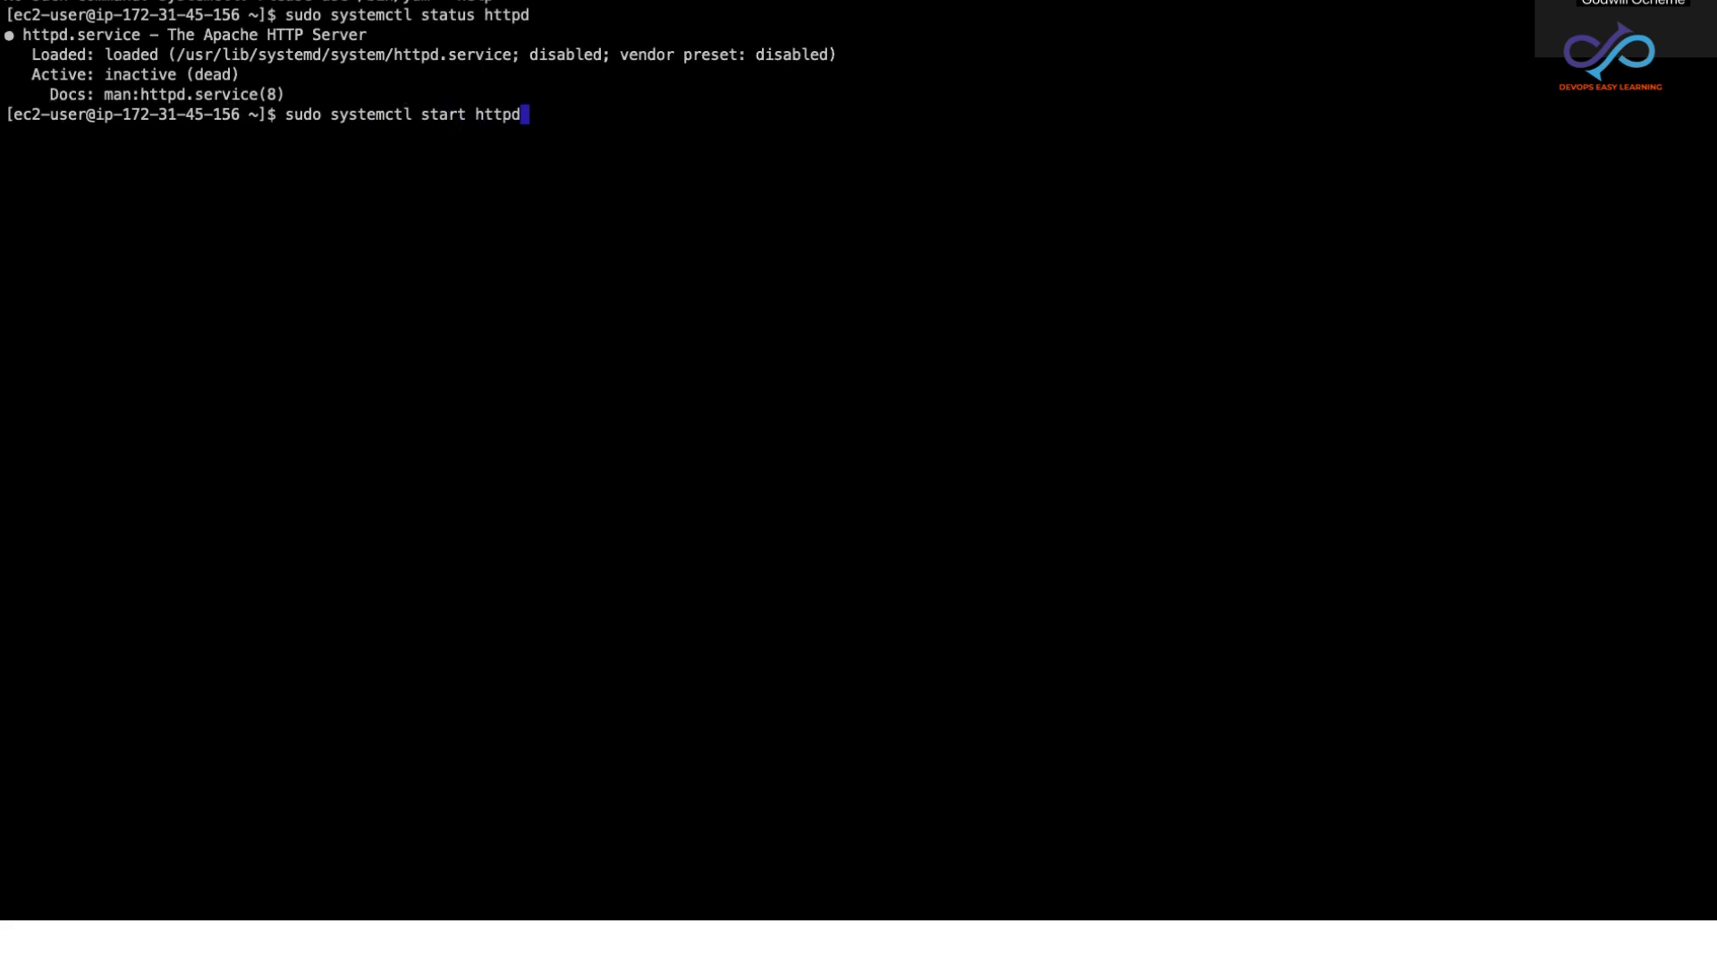
key("Return")
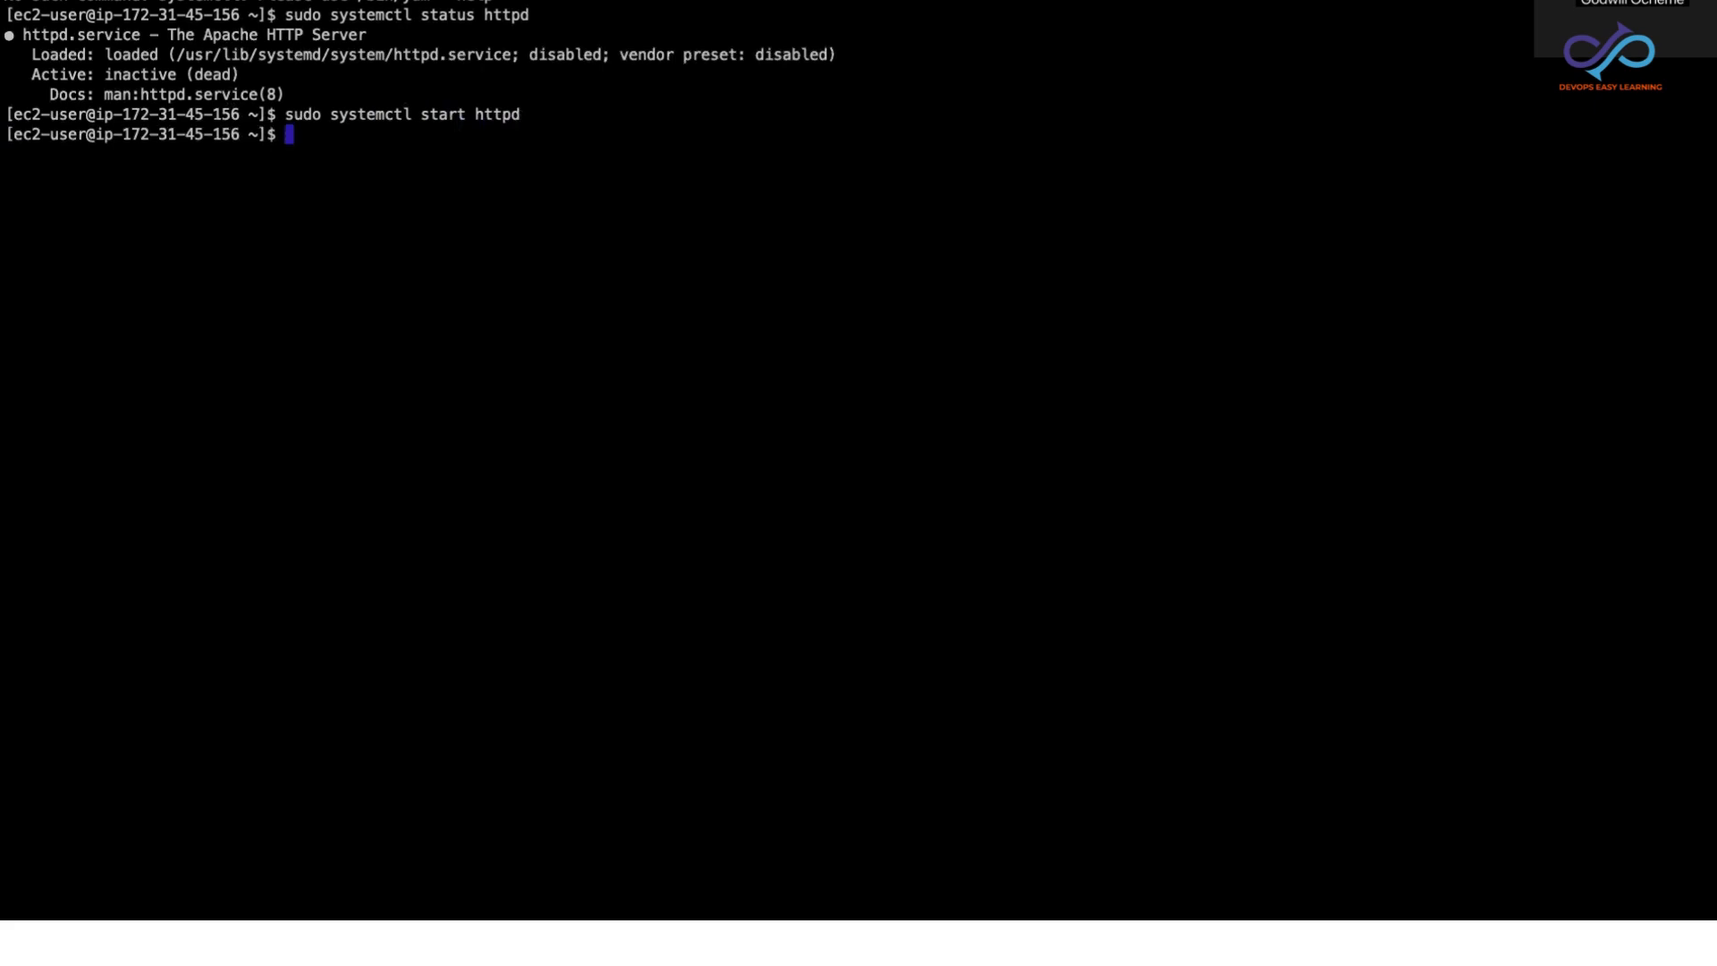
Step: Rerun sudo systemctl status httpd and examine the Active line of the newly started service
key("Up")
key("Up")
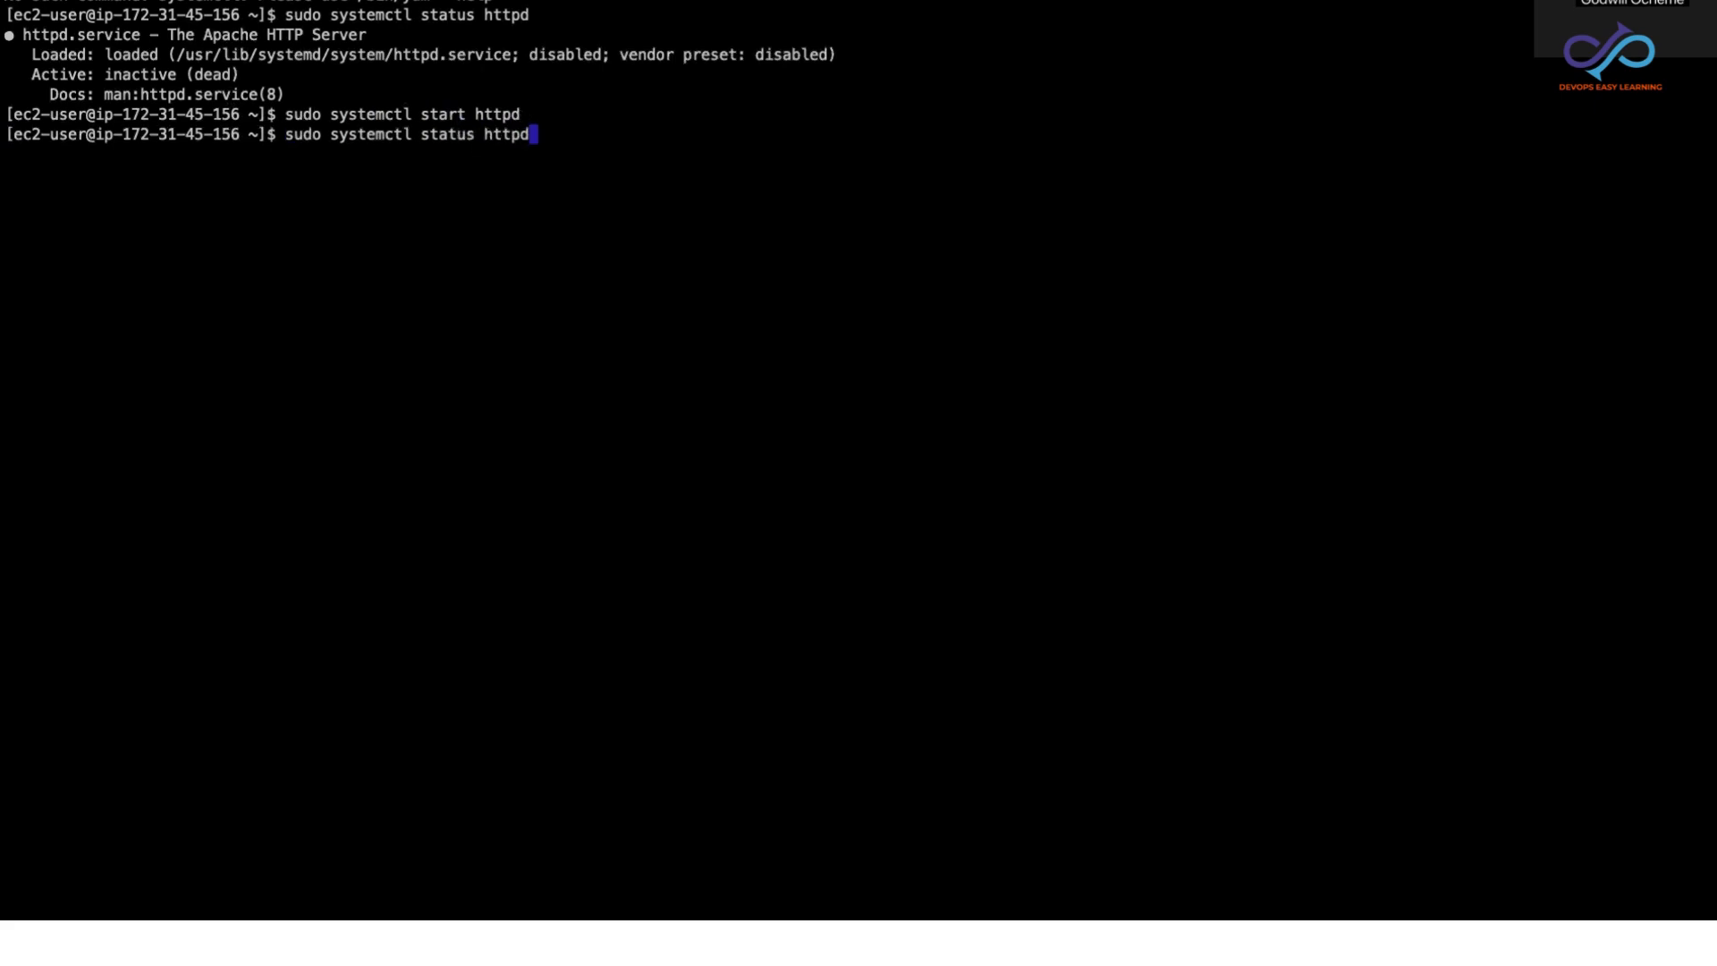
key("Return")
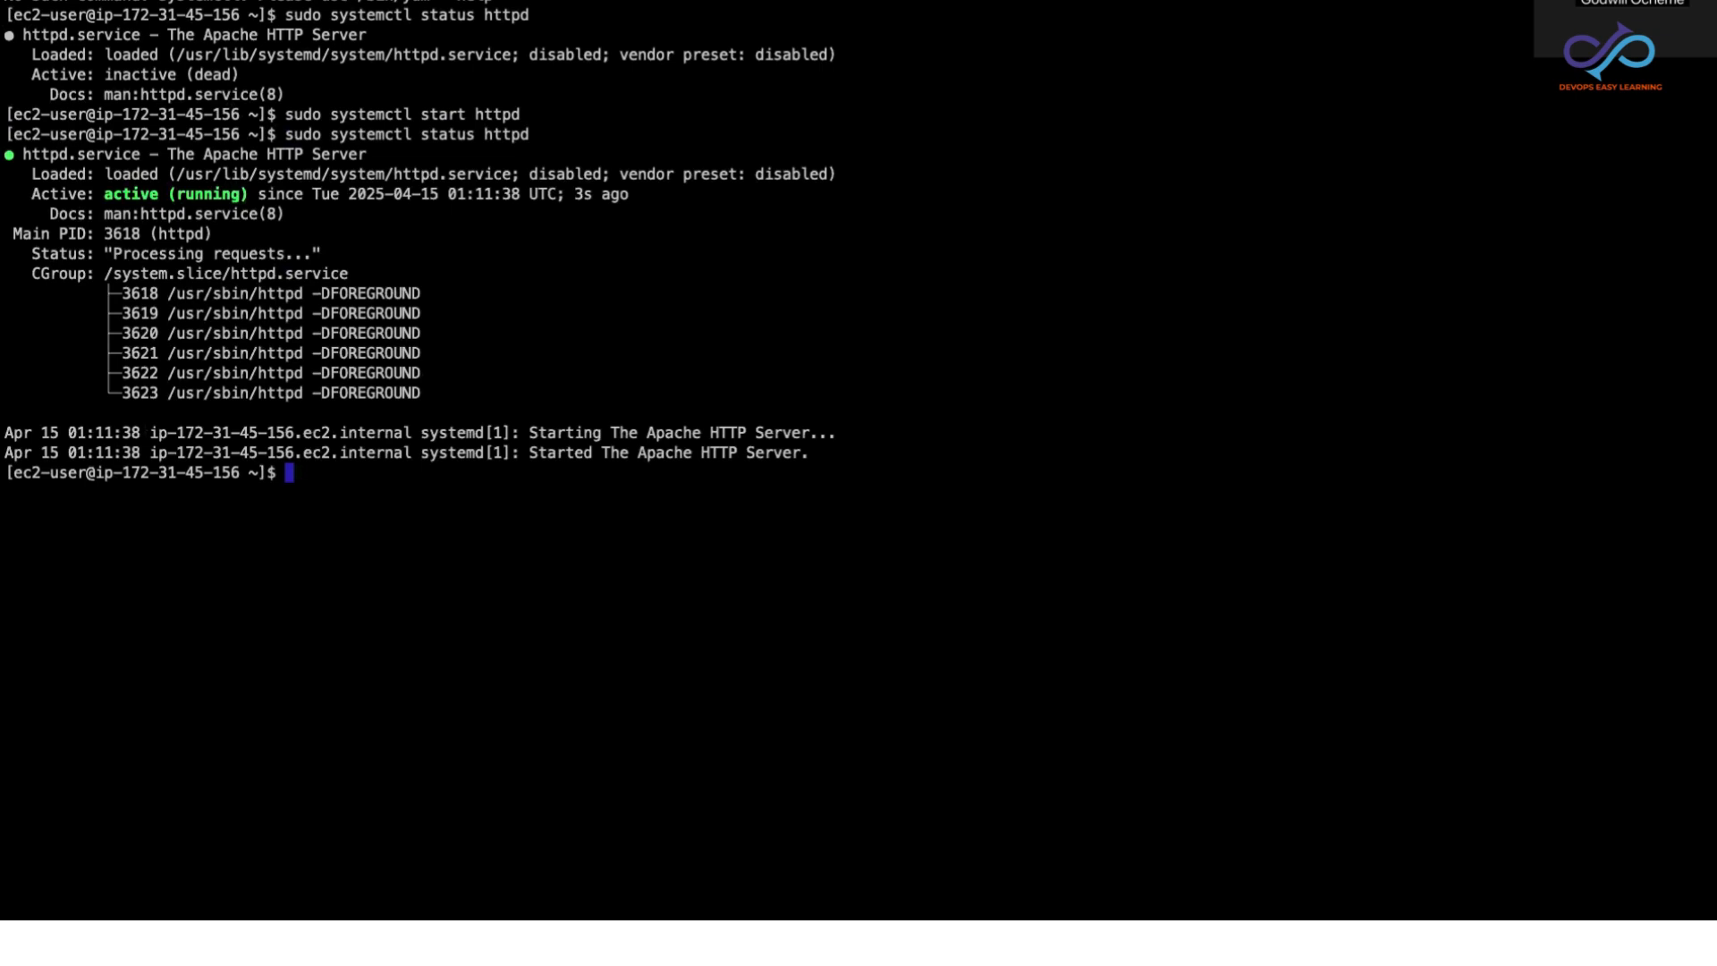
left_click_drag(96, 199, 273, 199)
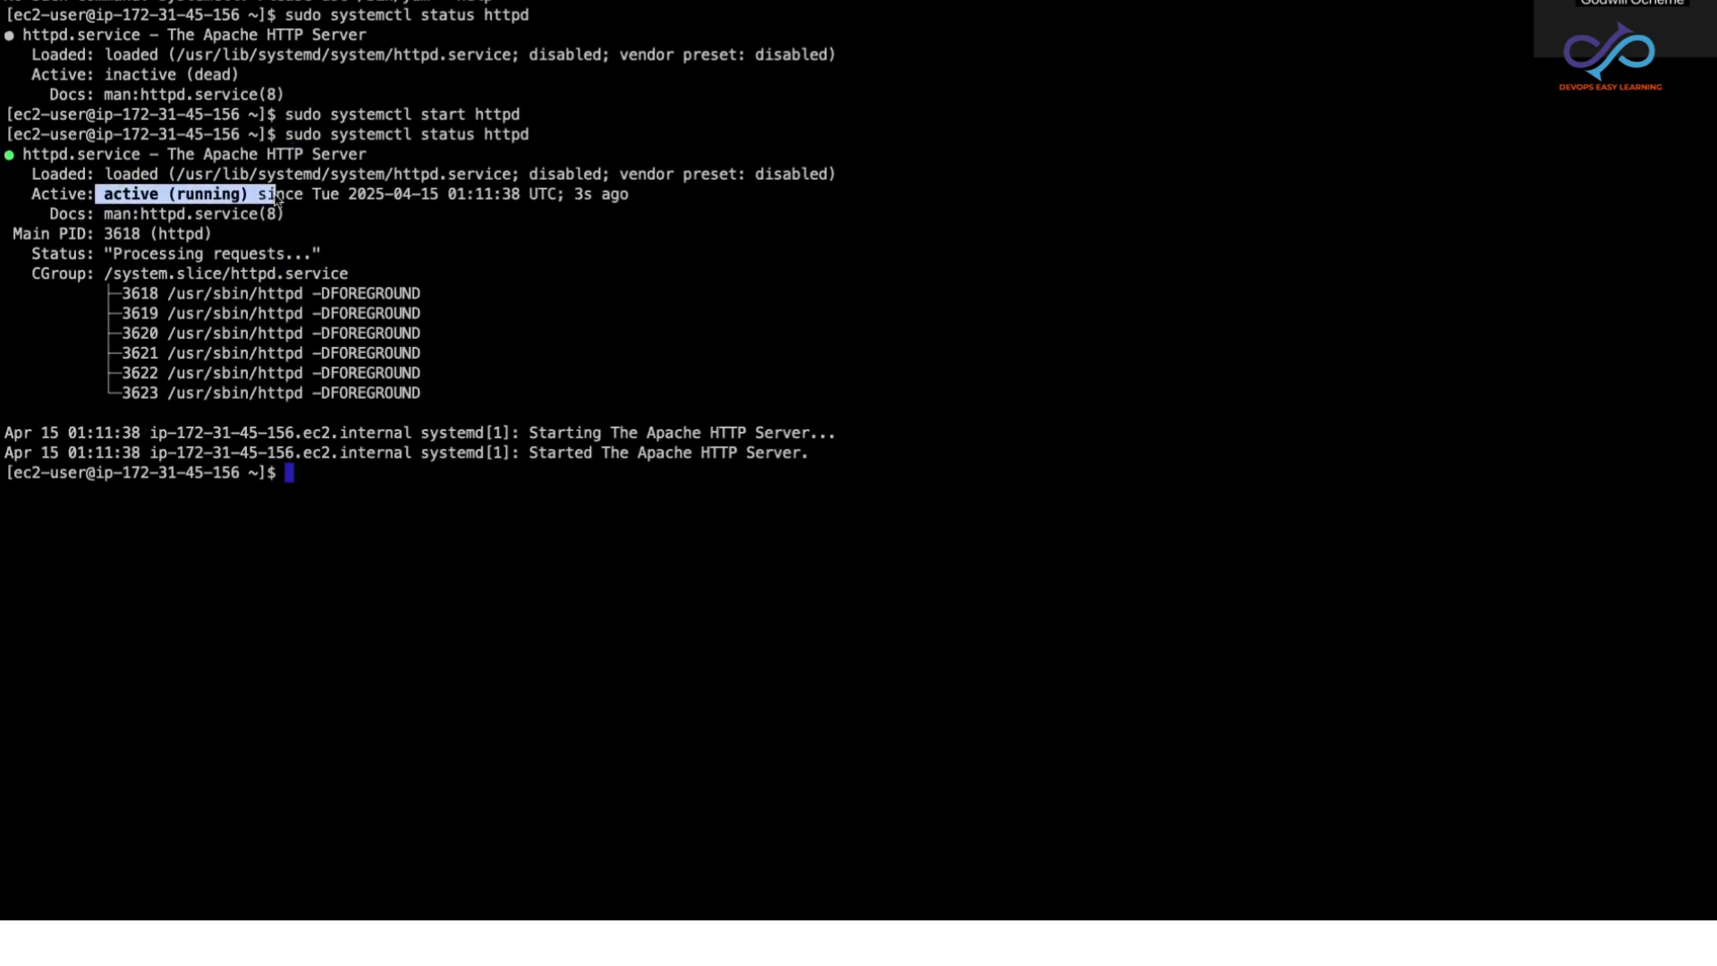
left_click(312, 483)
Step: Clear the remote session's output and enable Apache at boot with sudo systemctl enable httpd, highlighting the resulting symlink paths
type("clear")
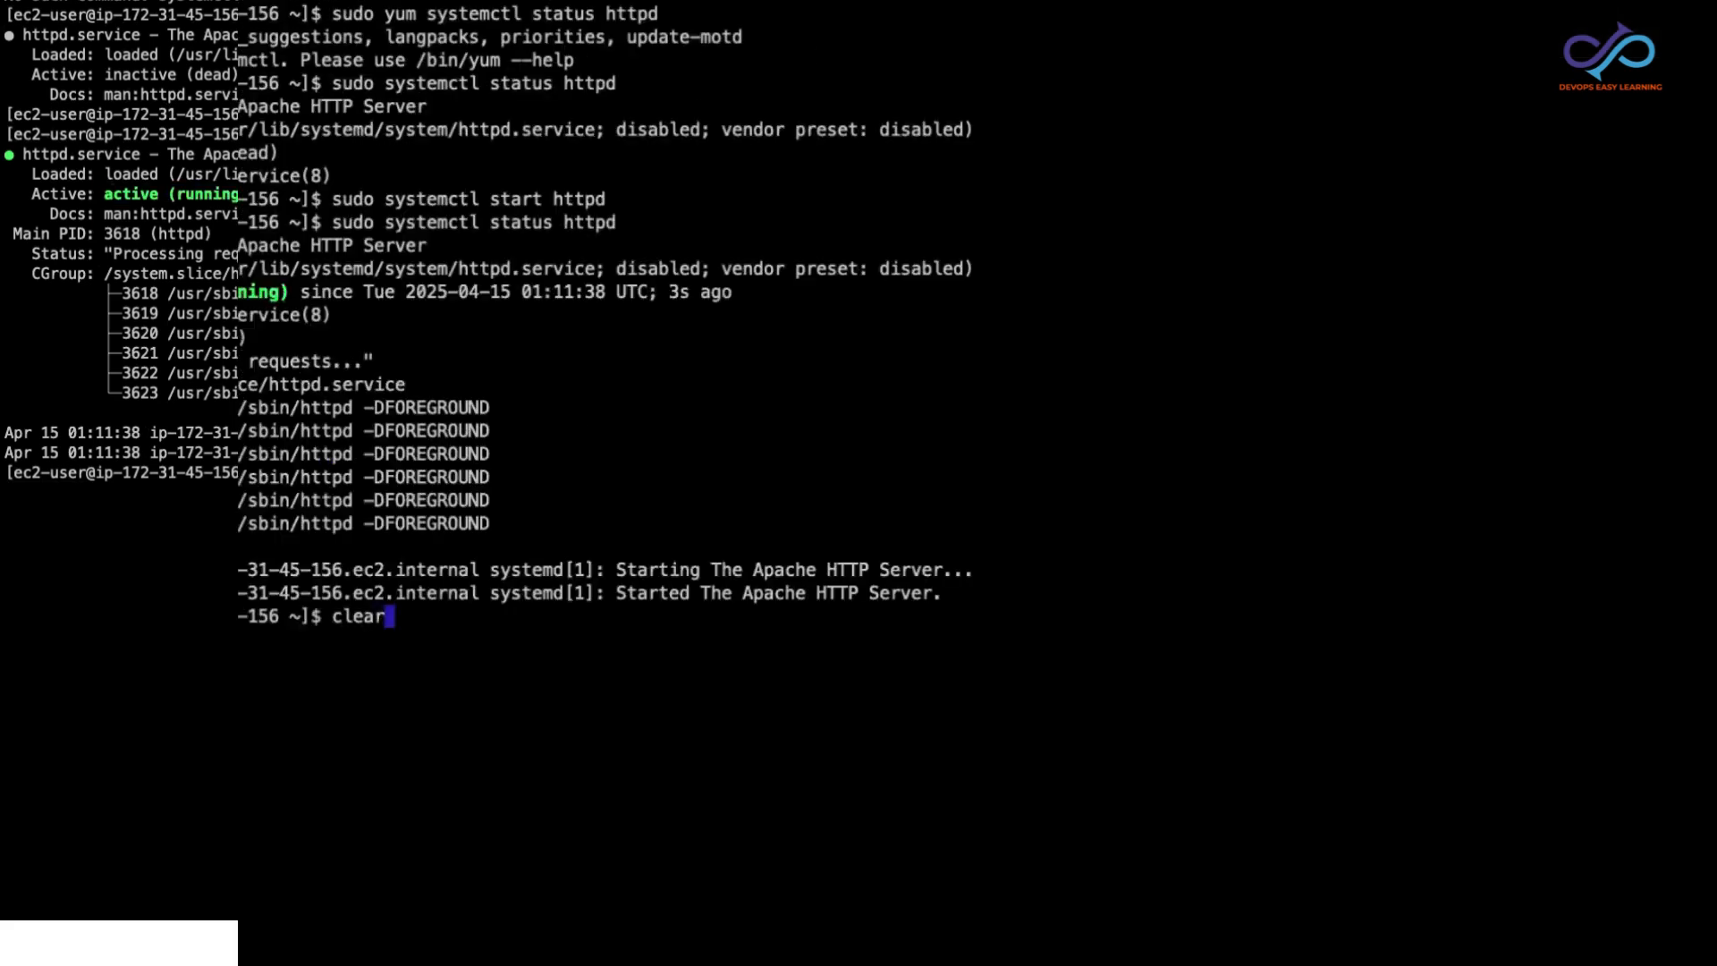
key("Return")
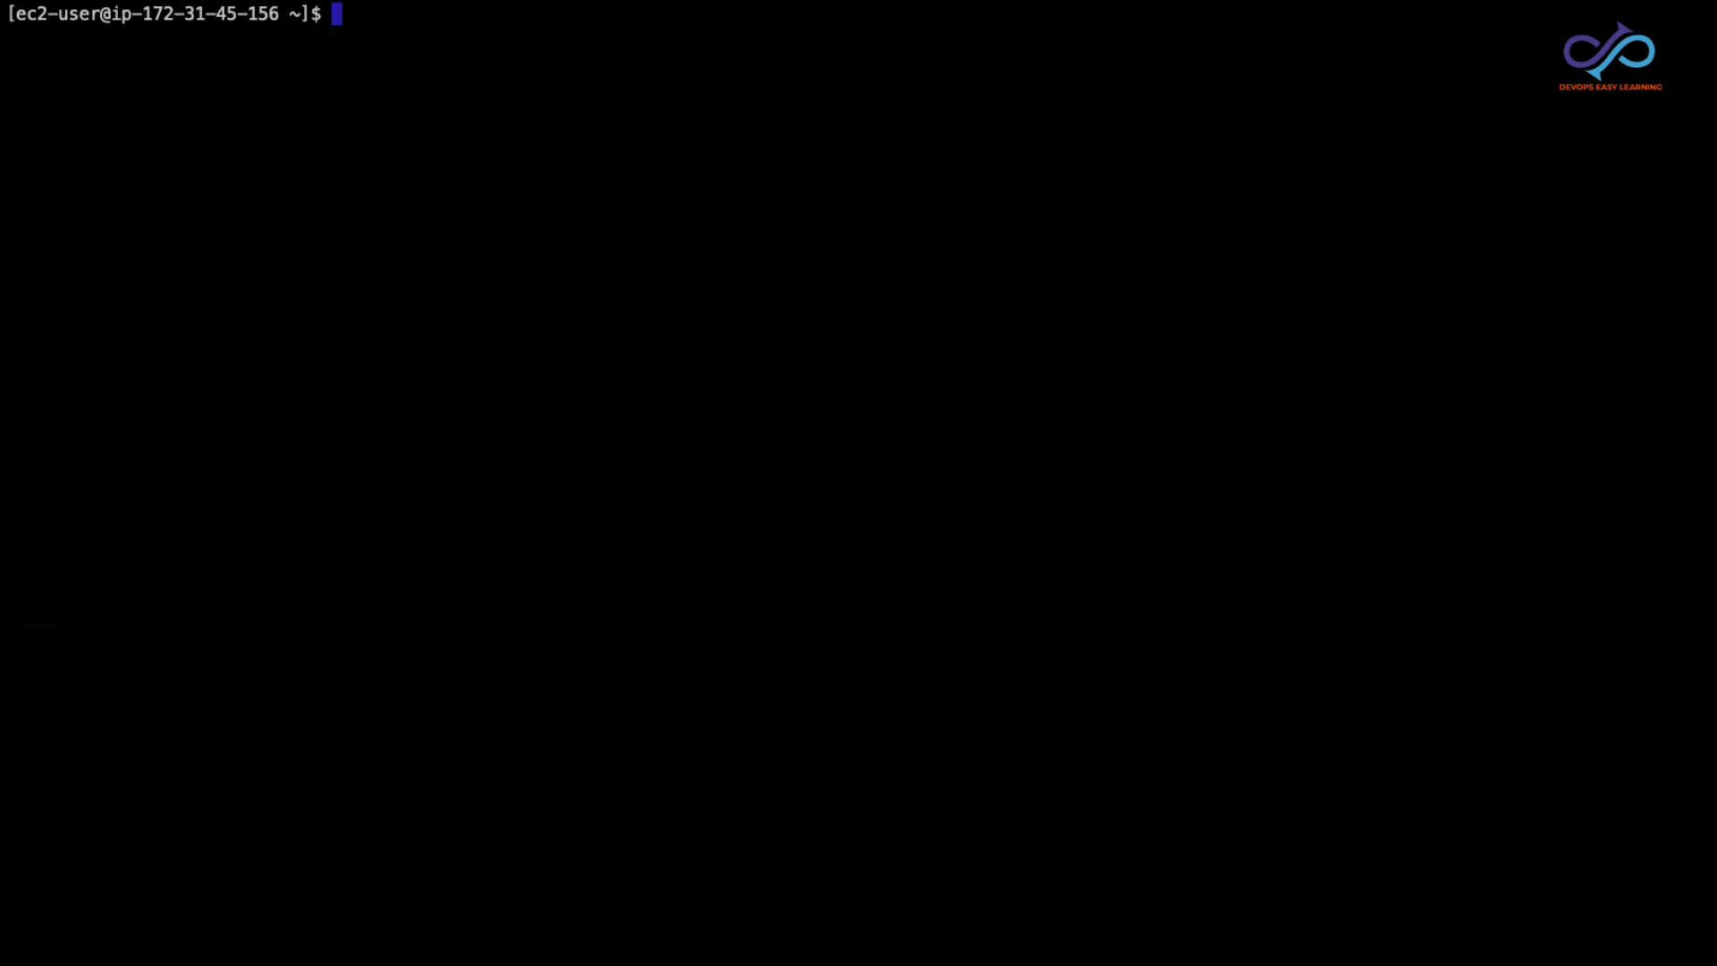
type("sudo systemctl enable httpd")
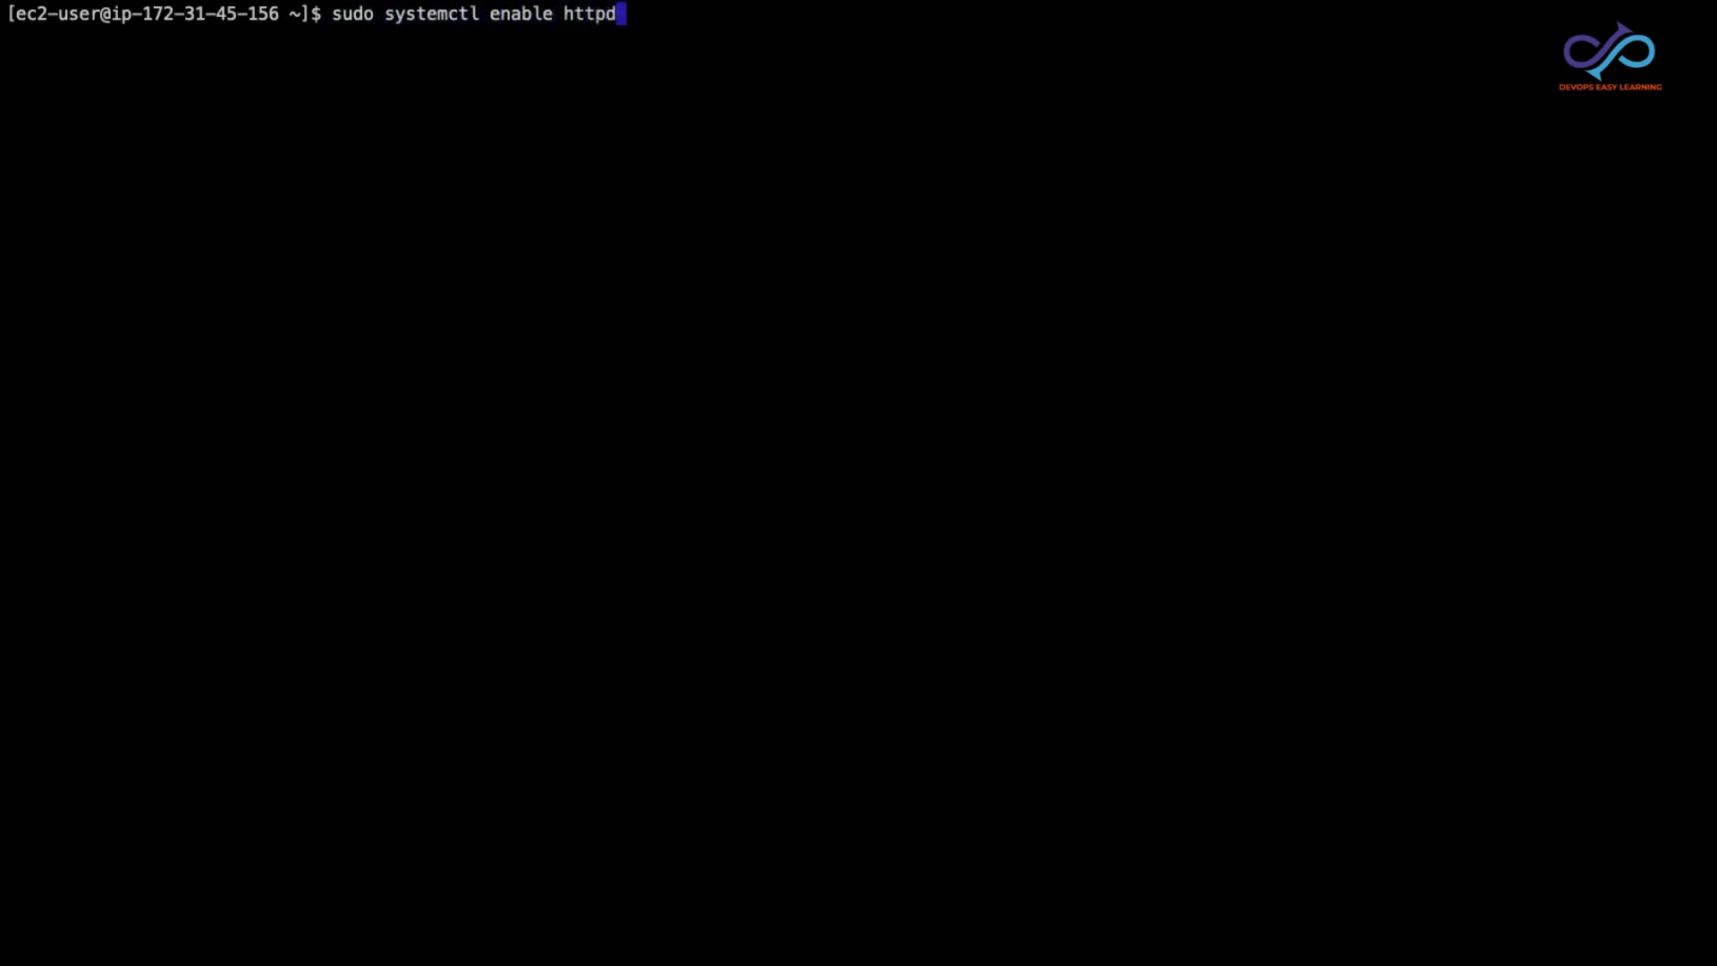
key("Return")
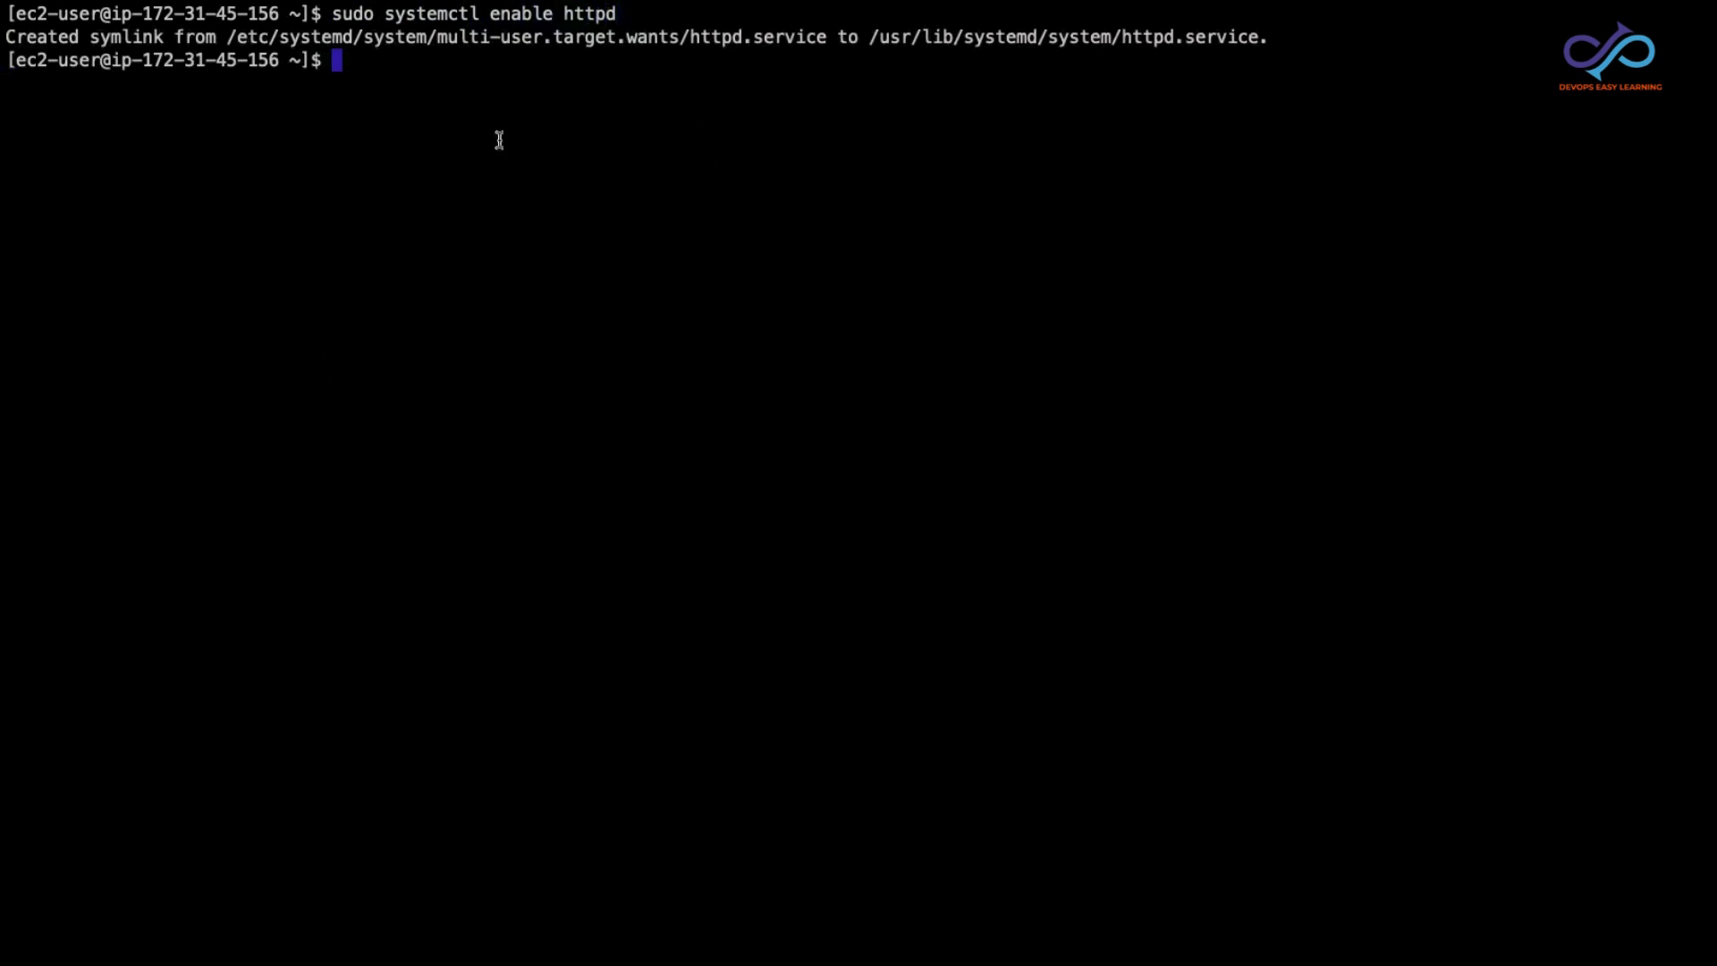
left_click_drag(7, 36, 867, 34)
left_click_drag(870, 36, 1270, 34)
left_click(1194, 102)
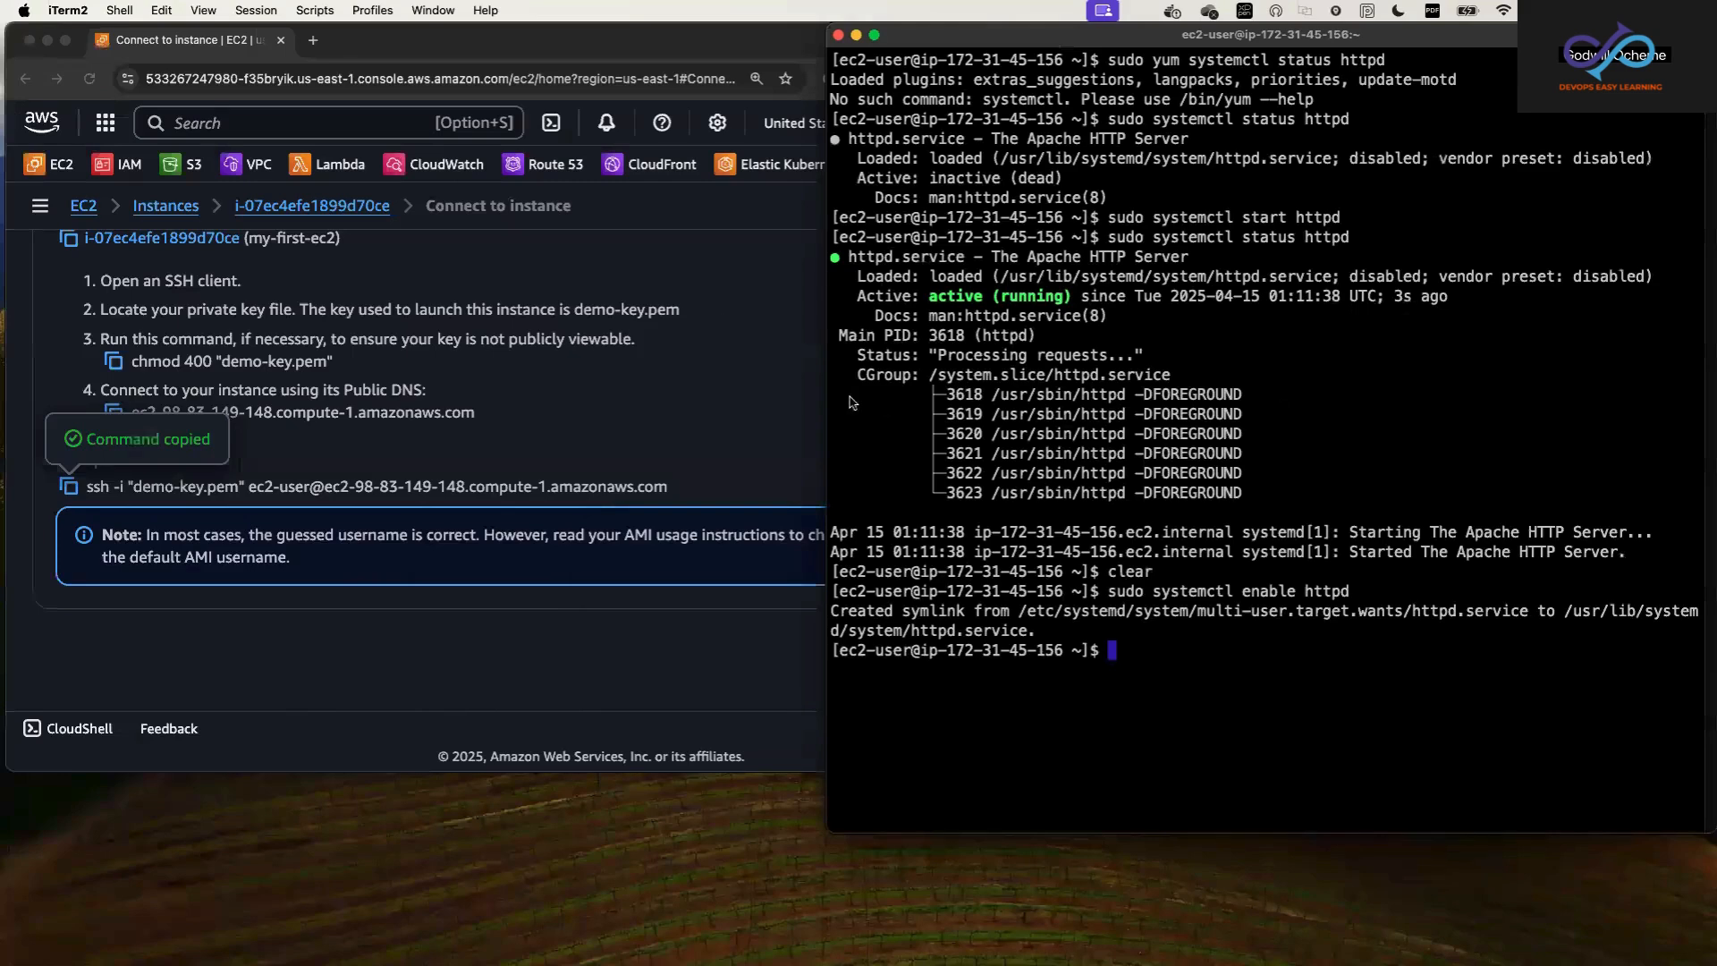
Step: Switch to the AWS console in the browser, filter the EC2 instances list to Running and select my-first-ec2
left_click(691, 401)
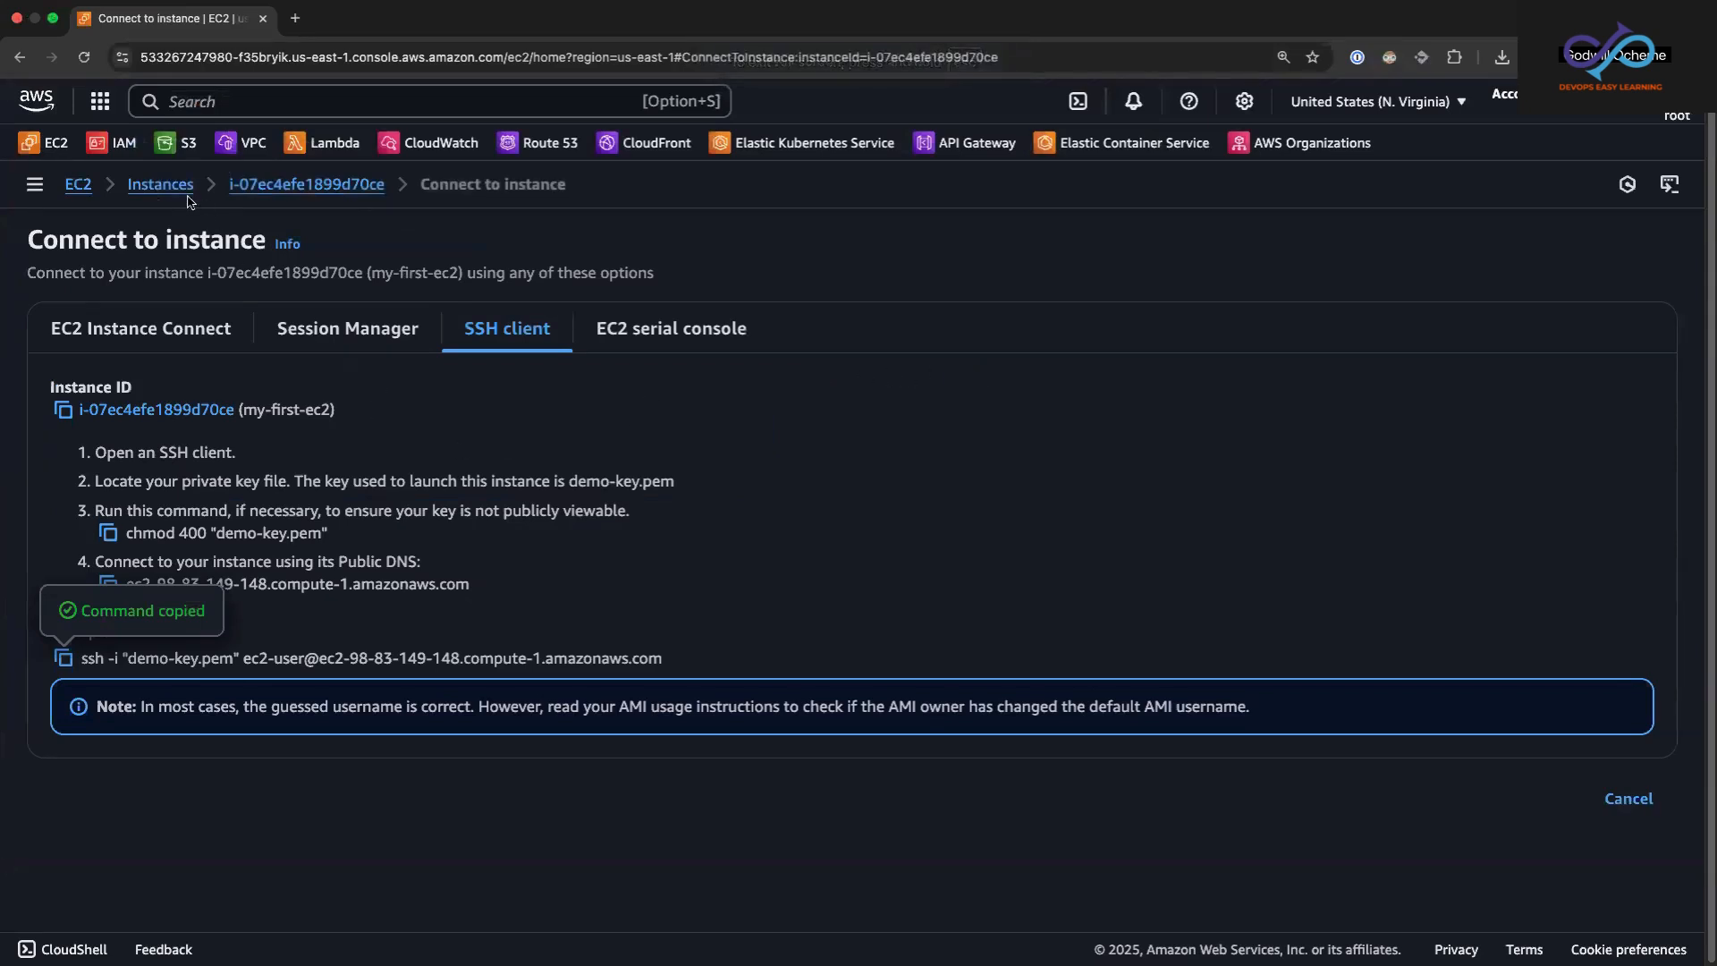
left_click(156, 186)
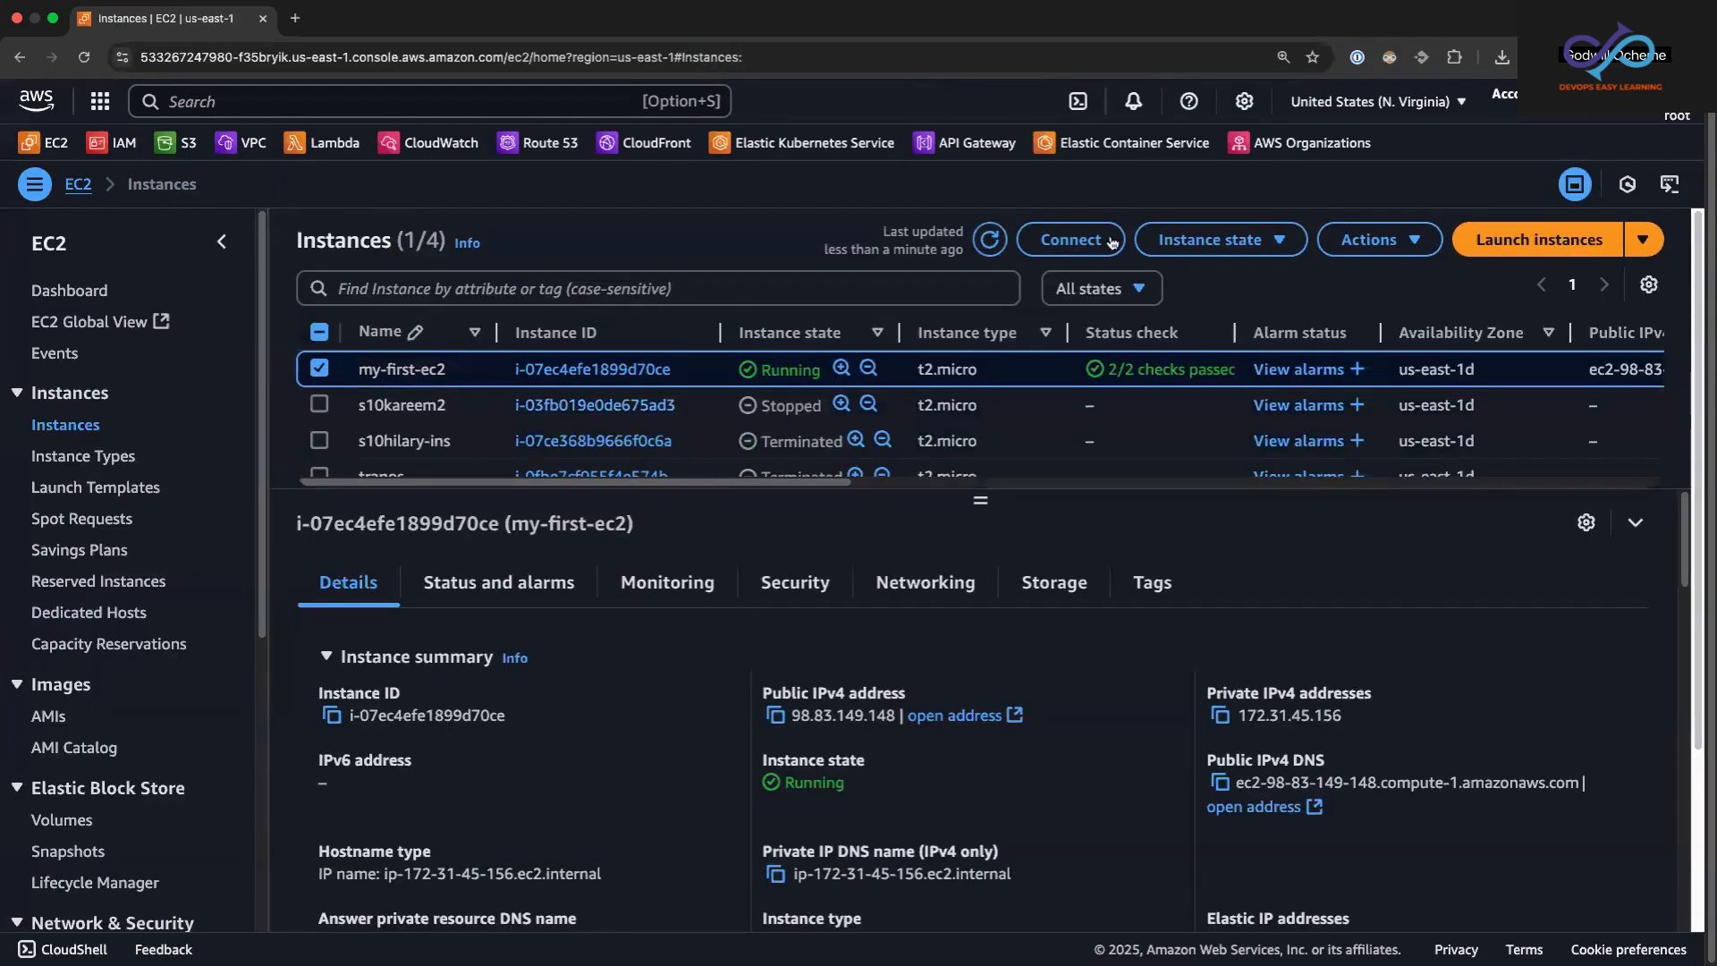
left_click(1102, 288)
left_click(1077, 358)
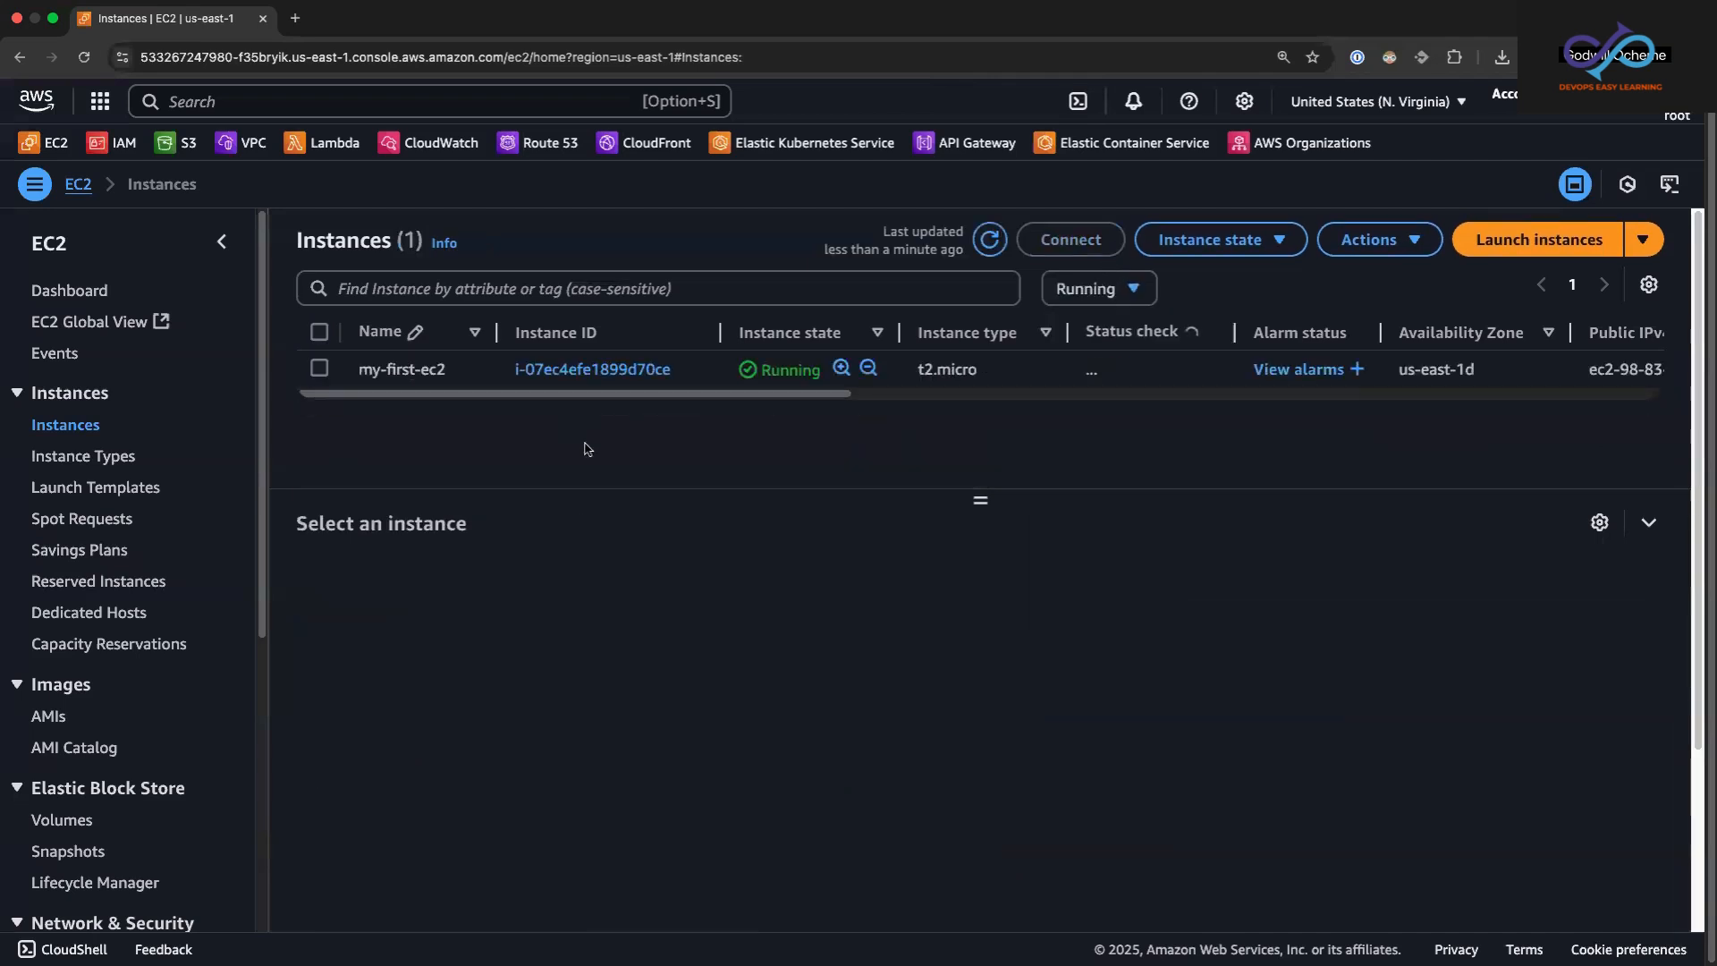
left_click(313, 367)
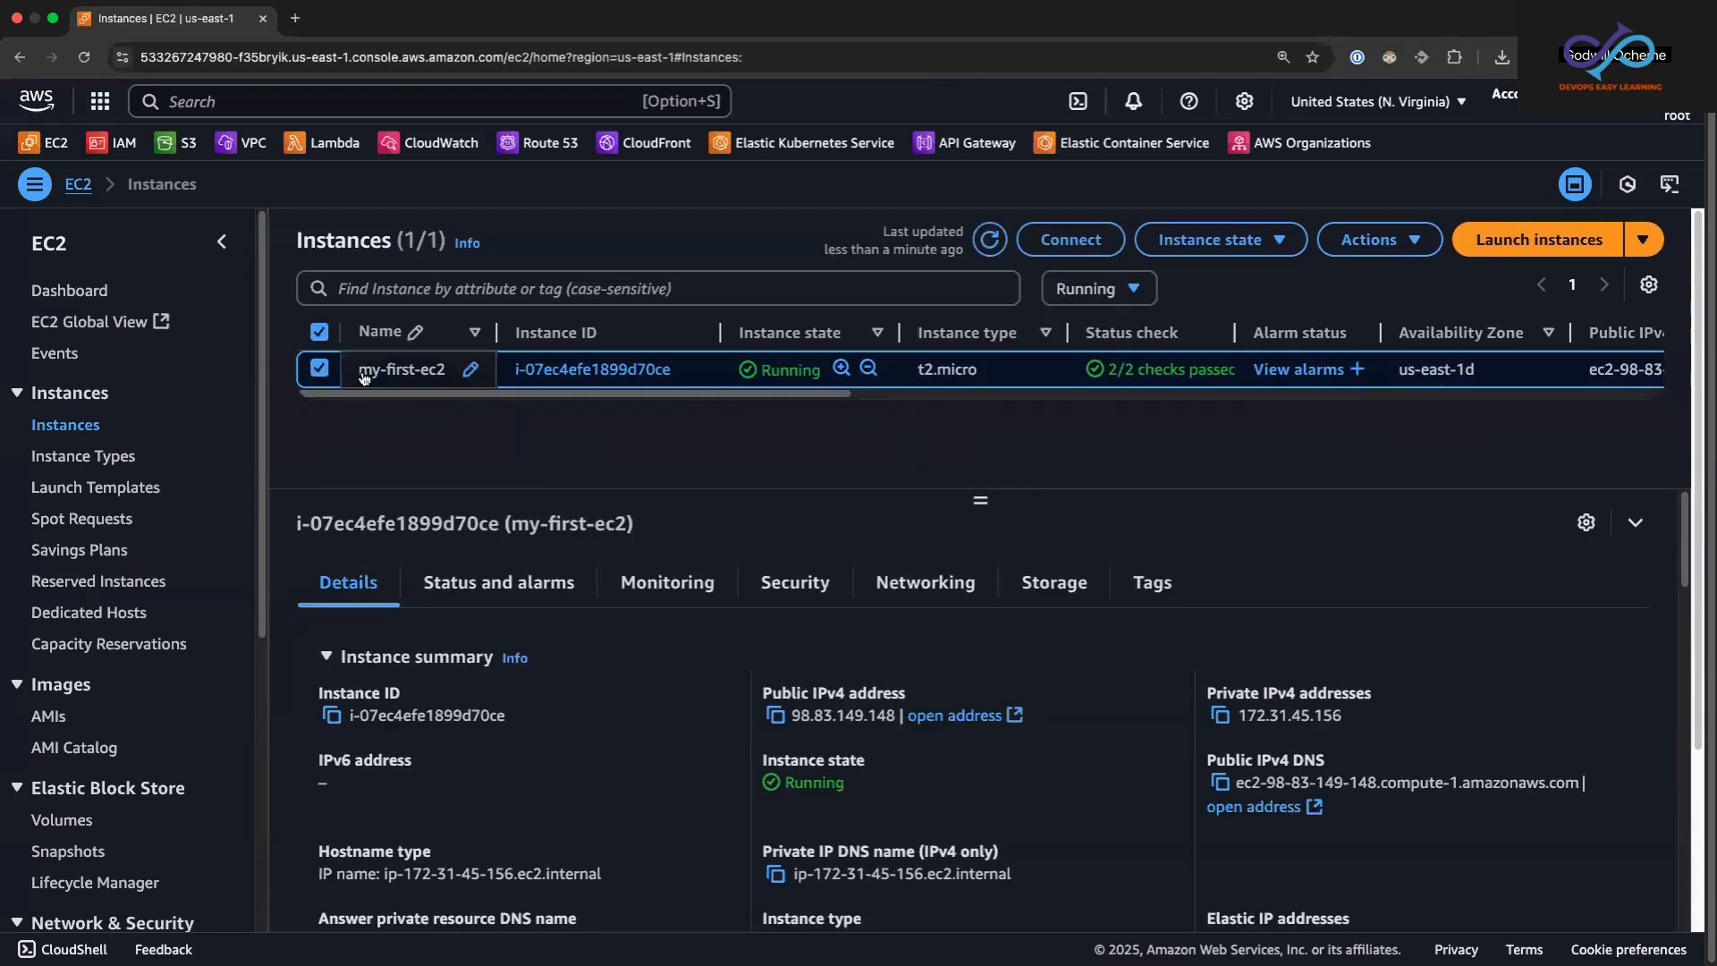
Step: Show the instance's security details and open its security group launch-wizard-6 in a new browser tab
left_click(802, 586)
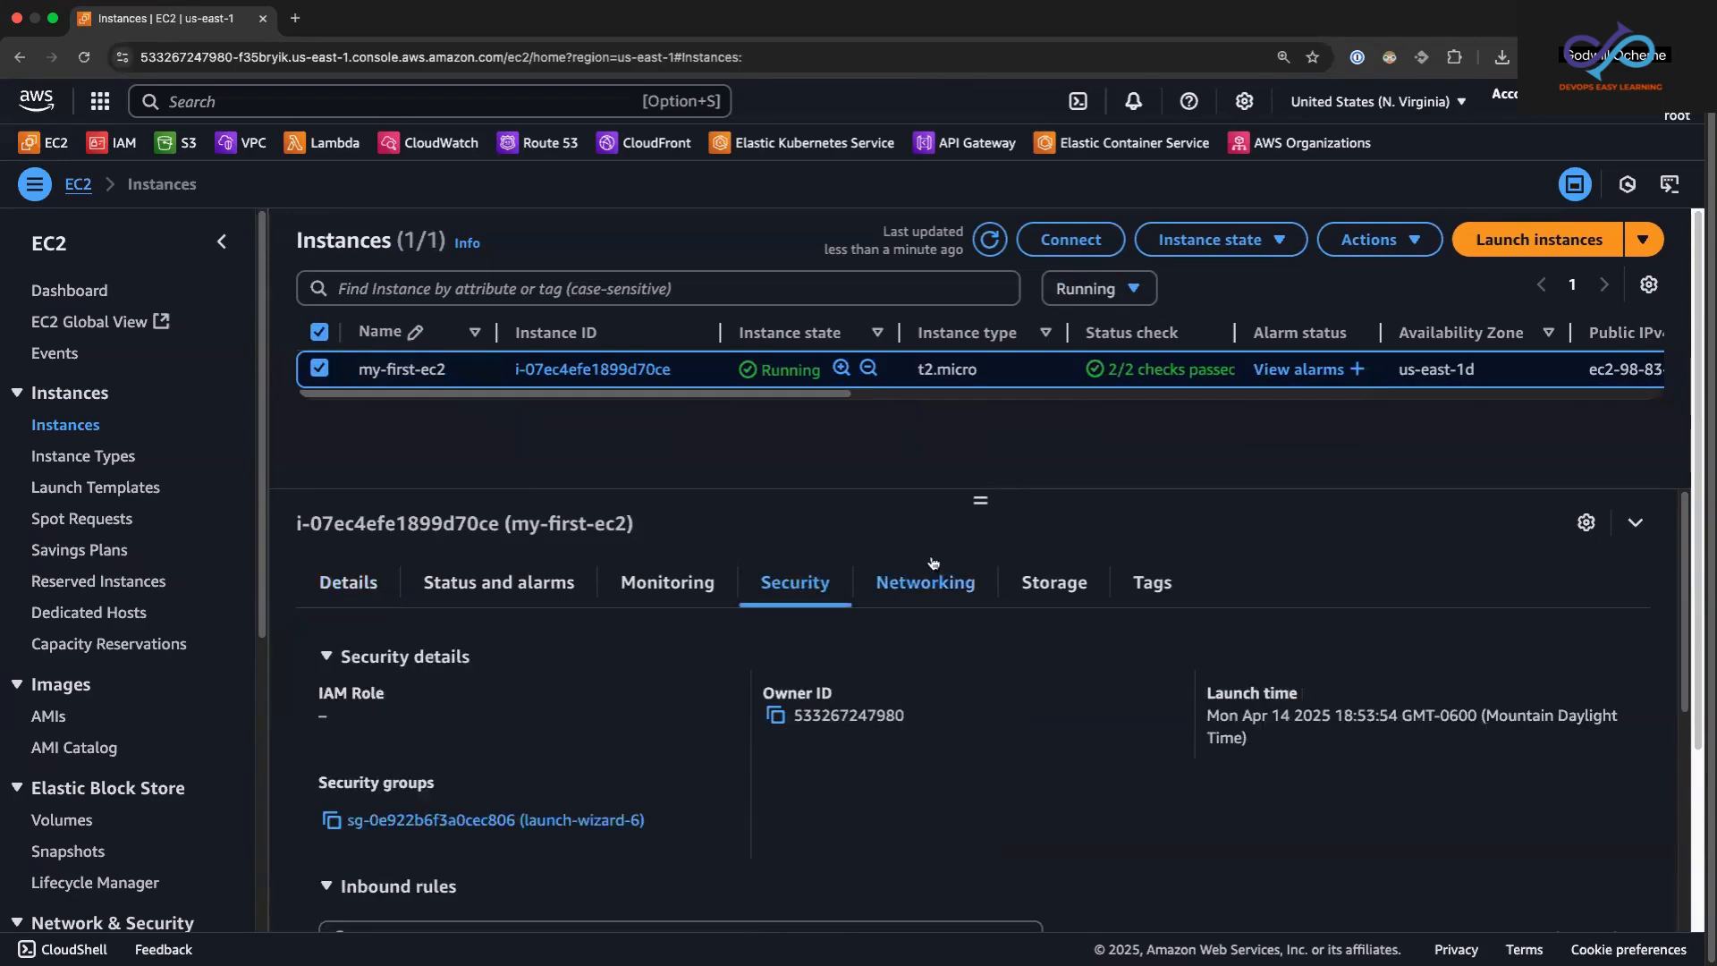
triple_click(492, 828)
right_click(492, 828)
left_click(557, 620)
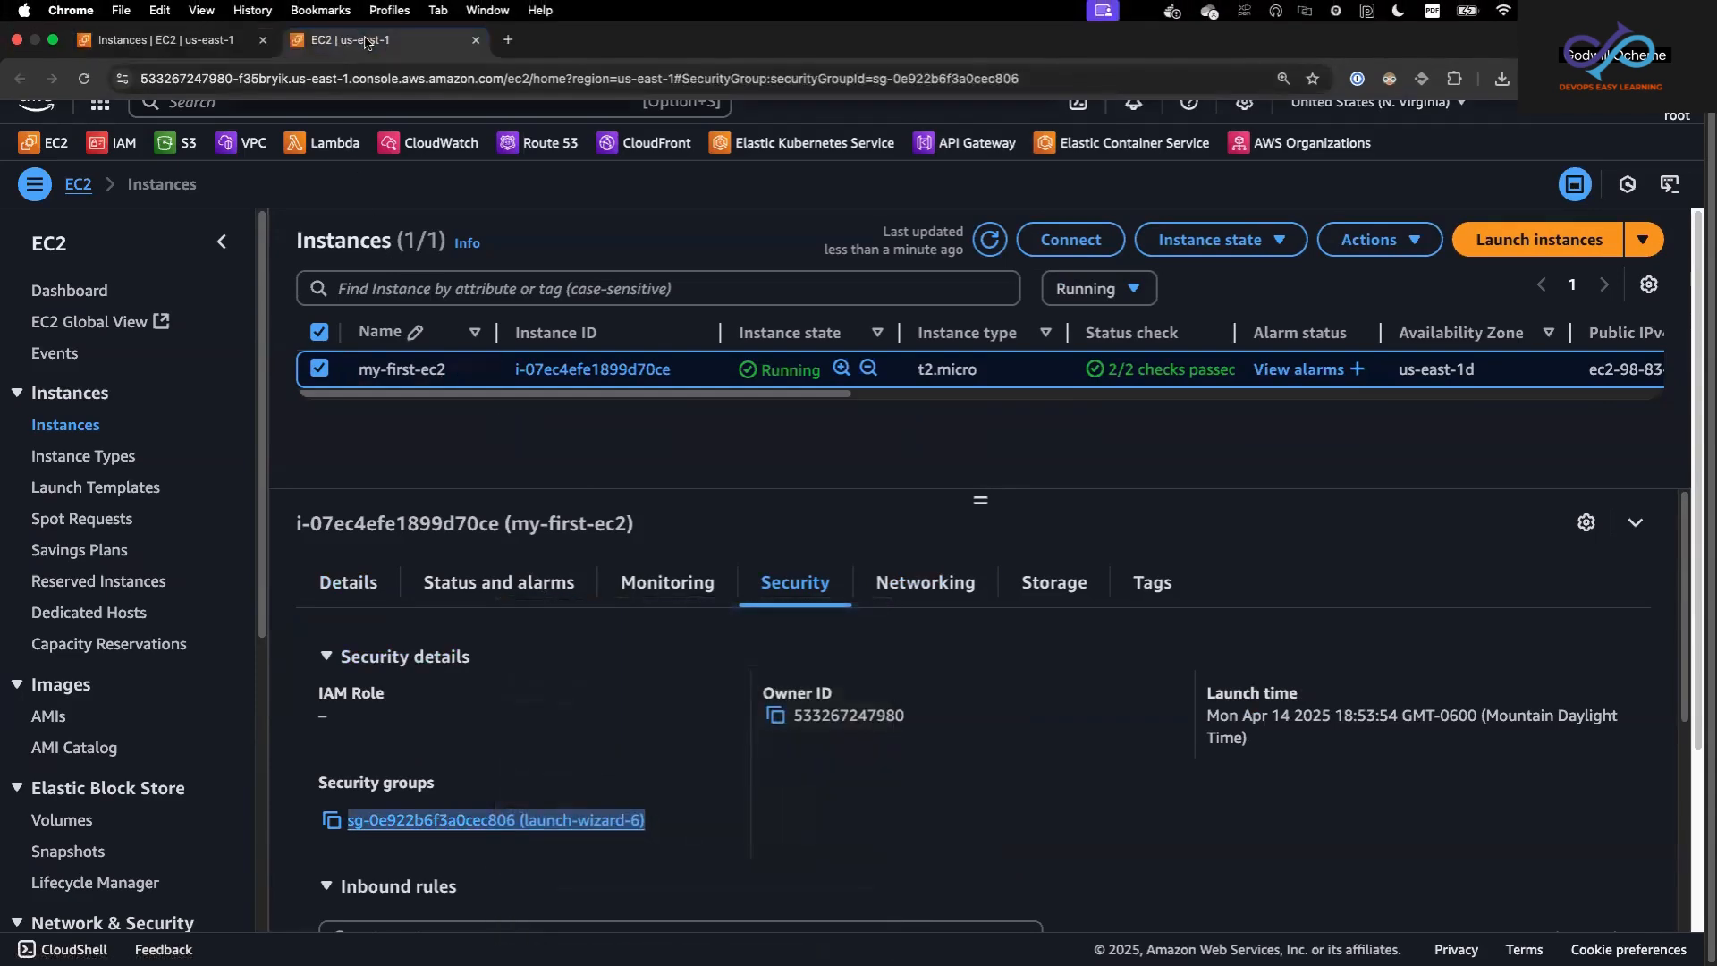
left_click(371, 18)
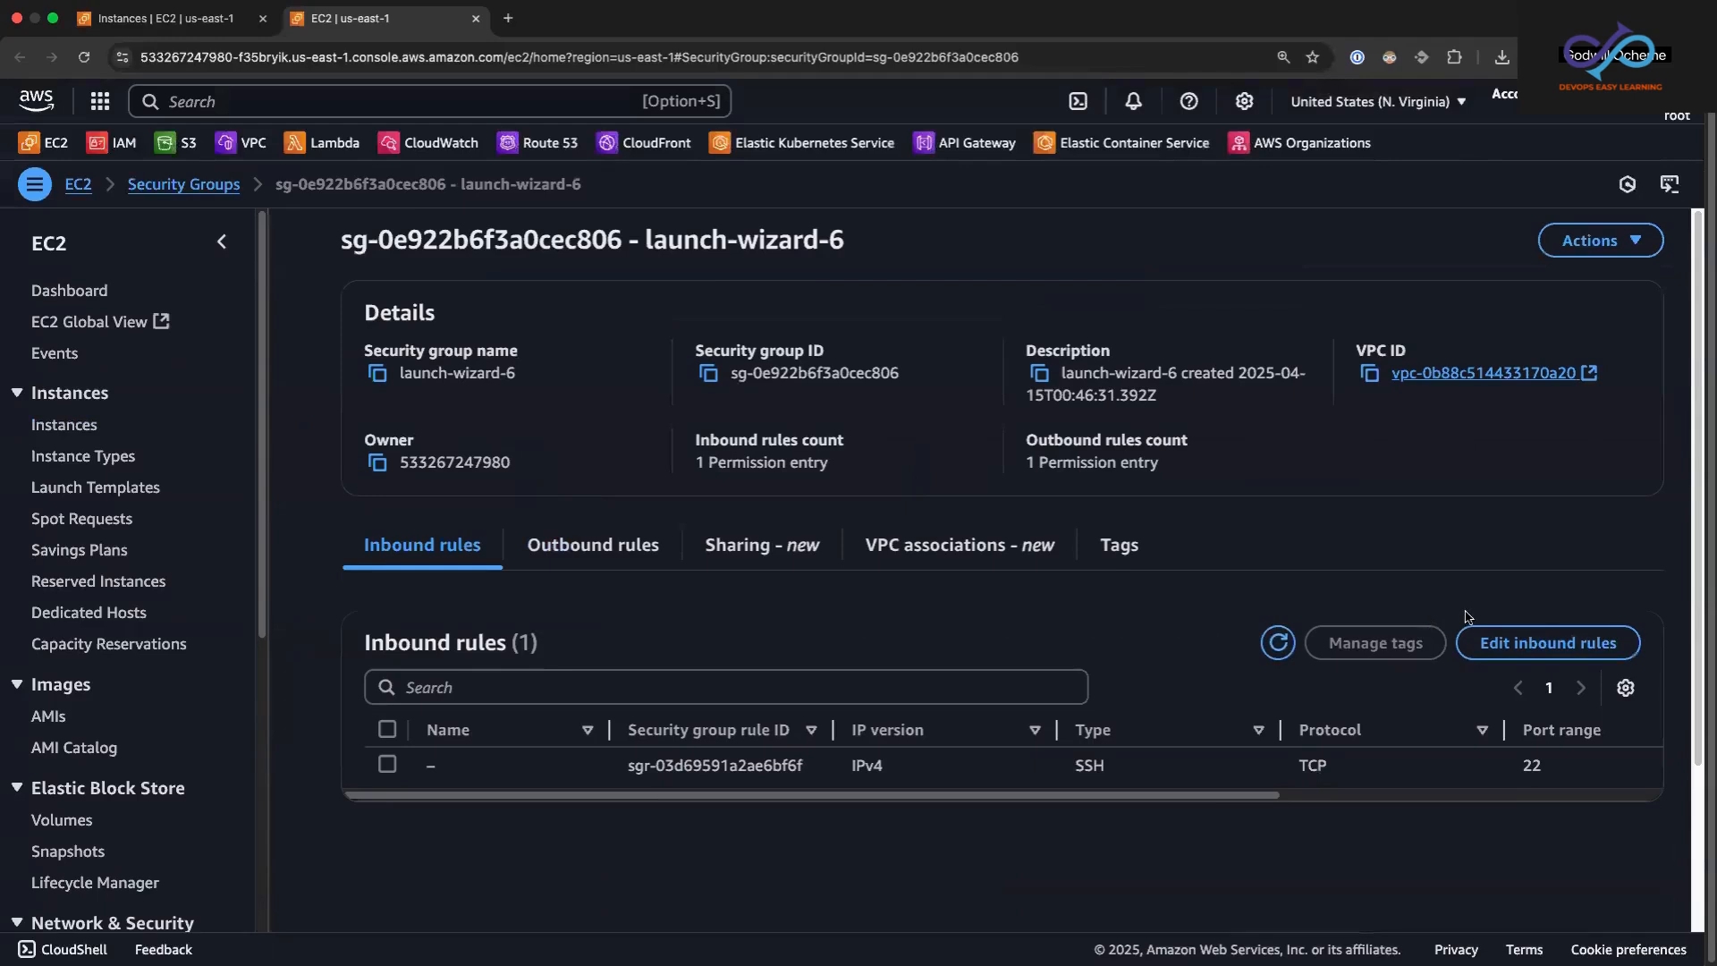
Step: Add an inbound HTTP rule with source Anywhere-IPv4 to the launch-wizard-6 security group and save the rules
left_click(1532, 645)
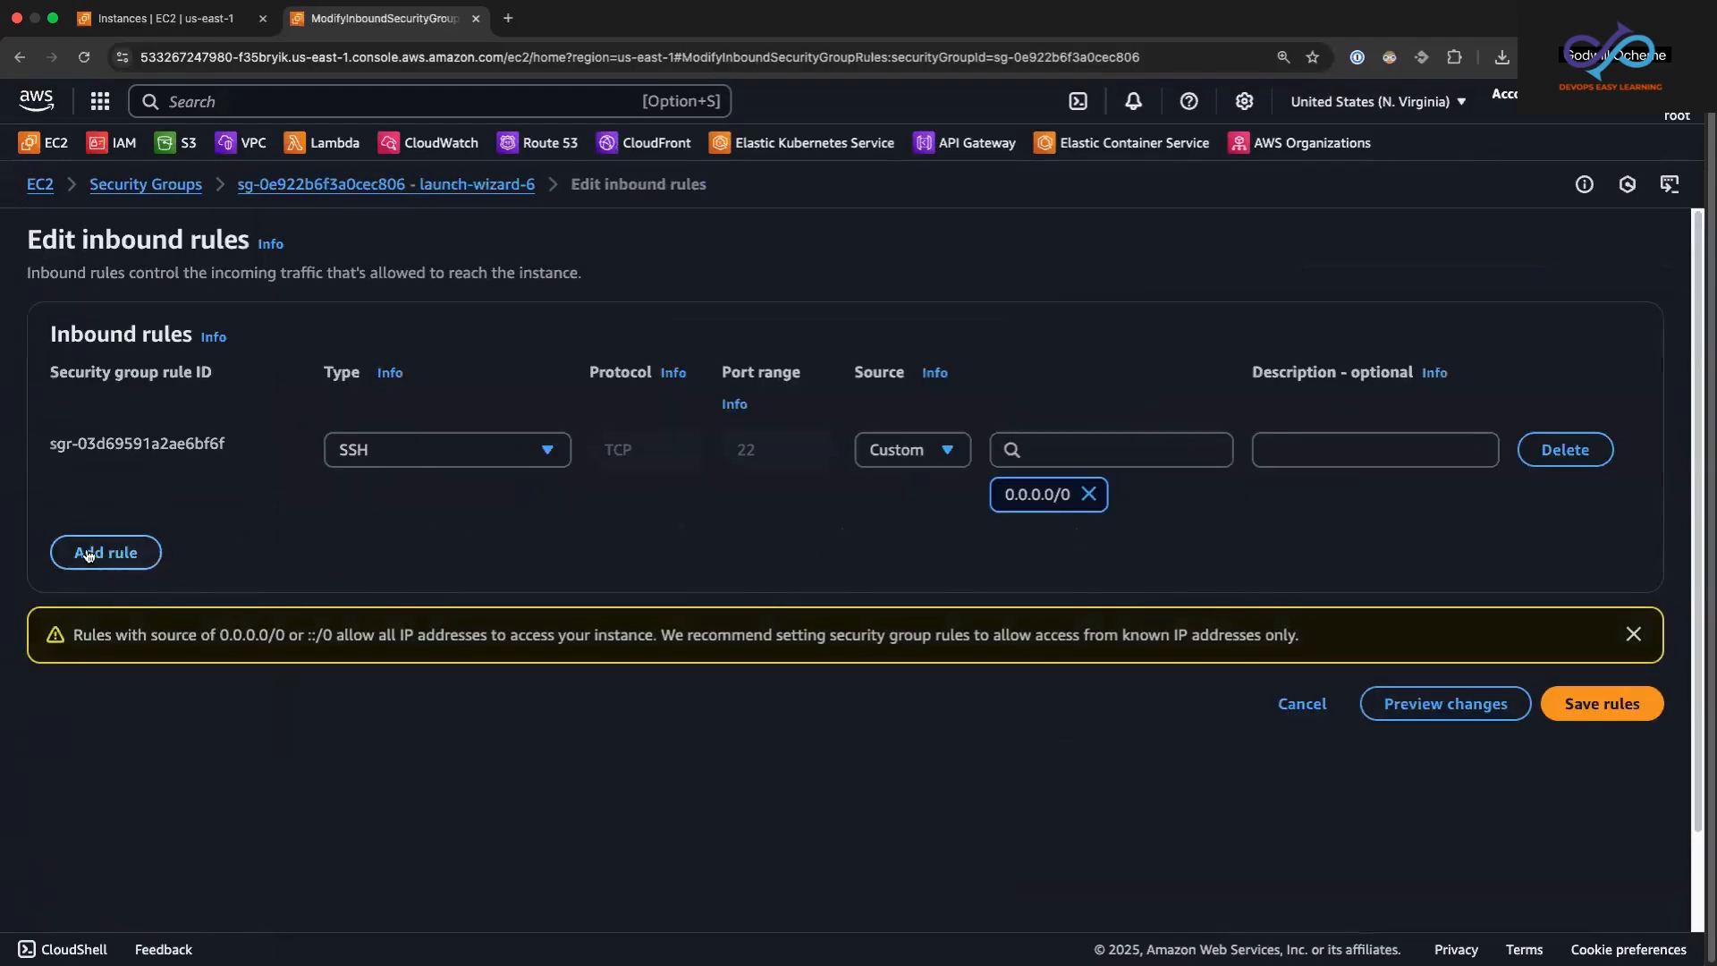
left_click(88, 554)
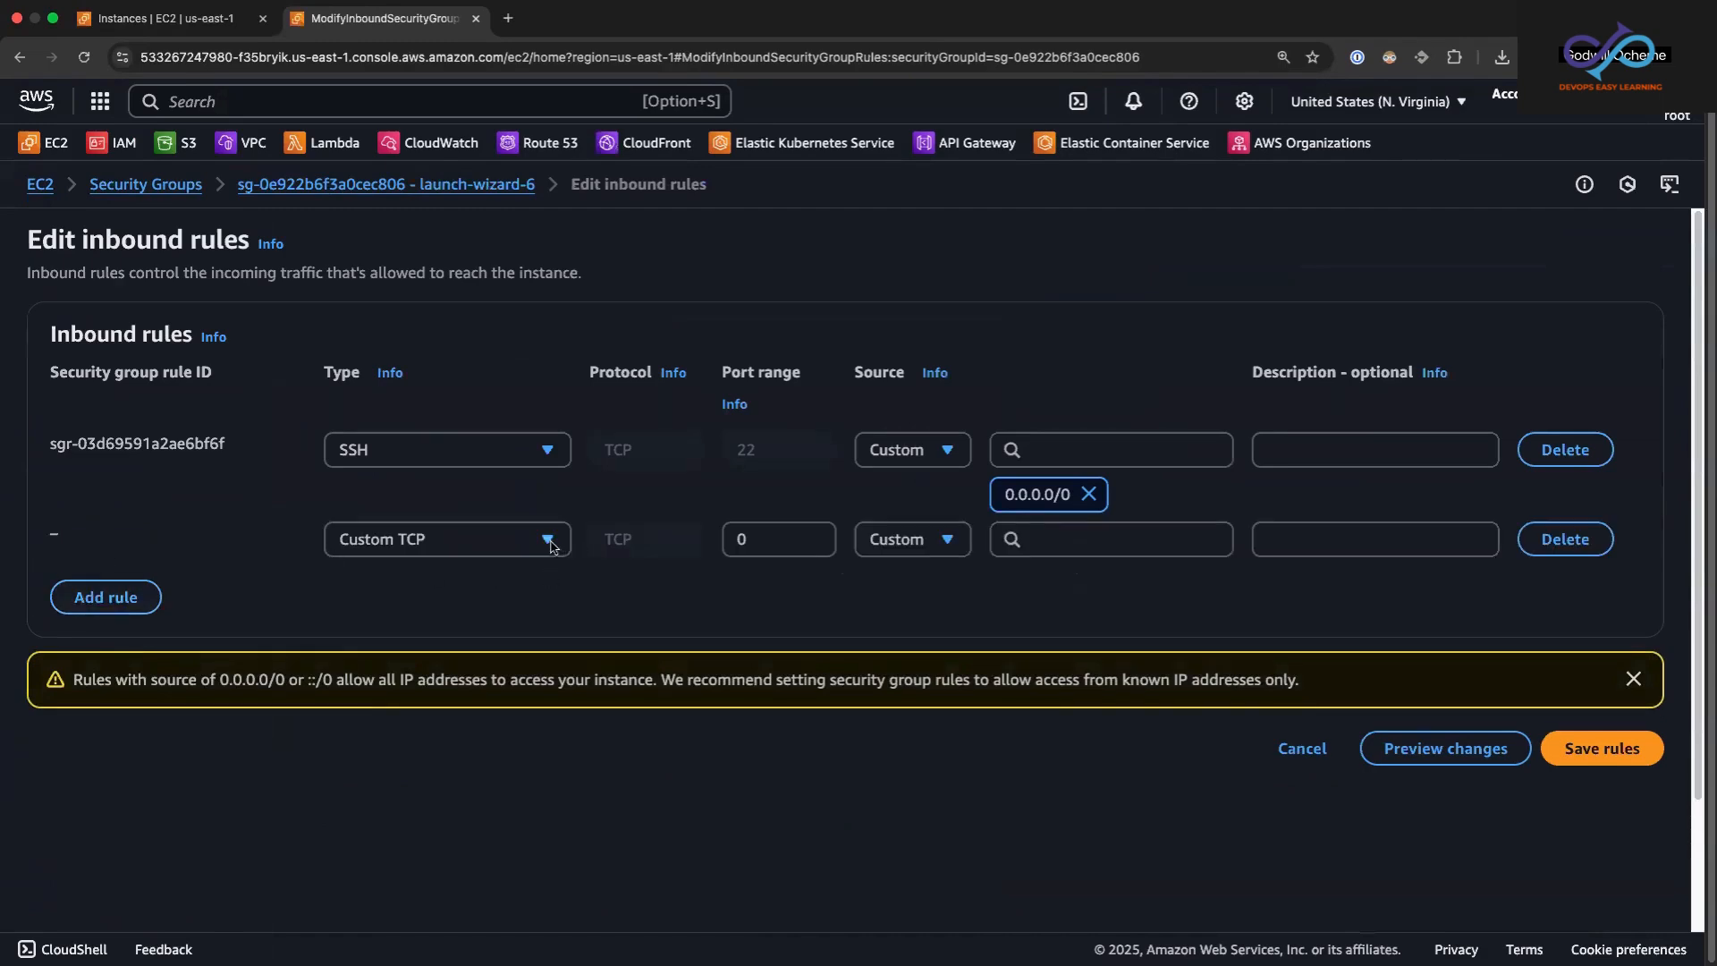
left_click(545, 545)
left_click_drag(569, 636, 560, 738)
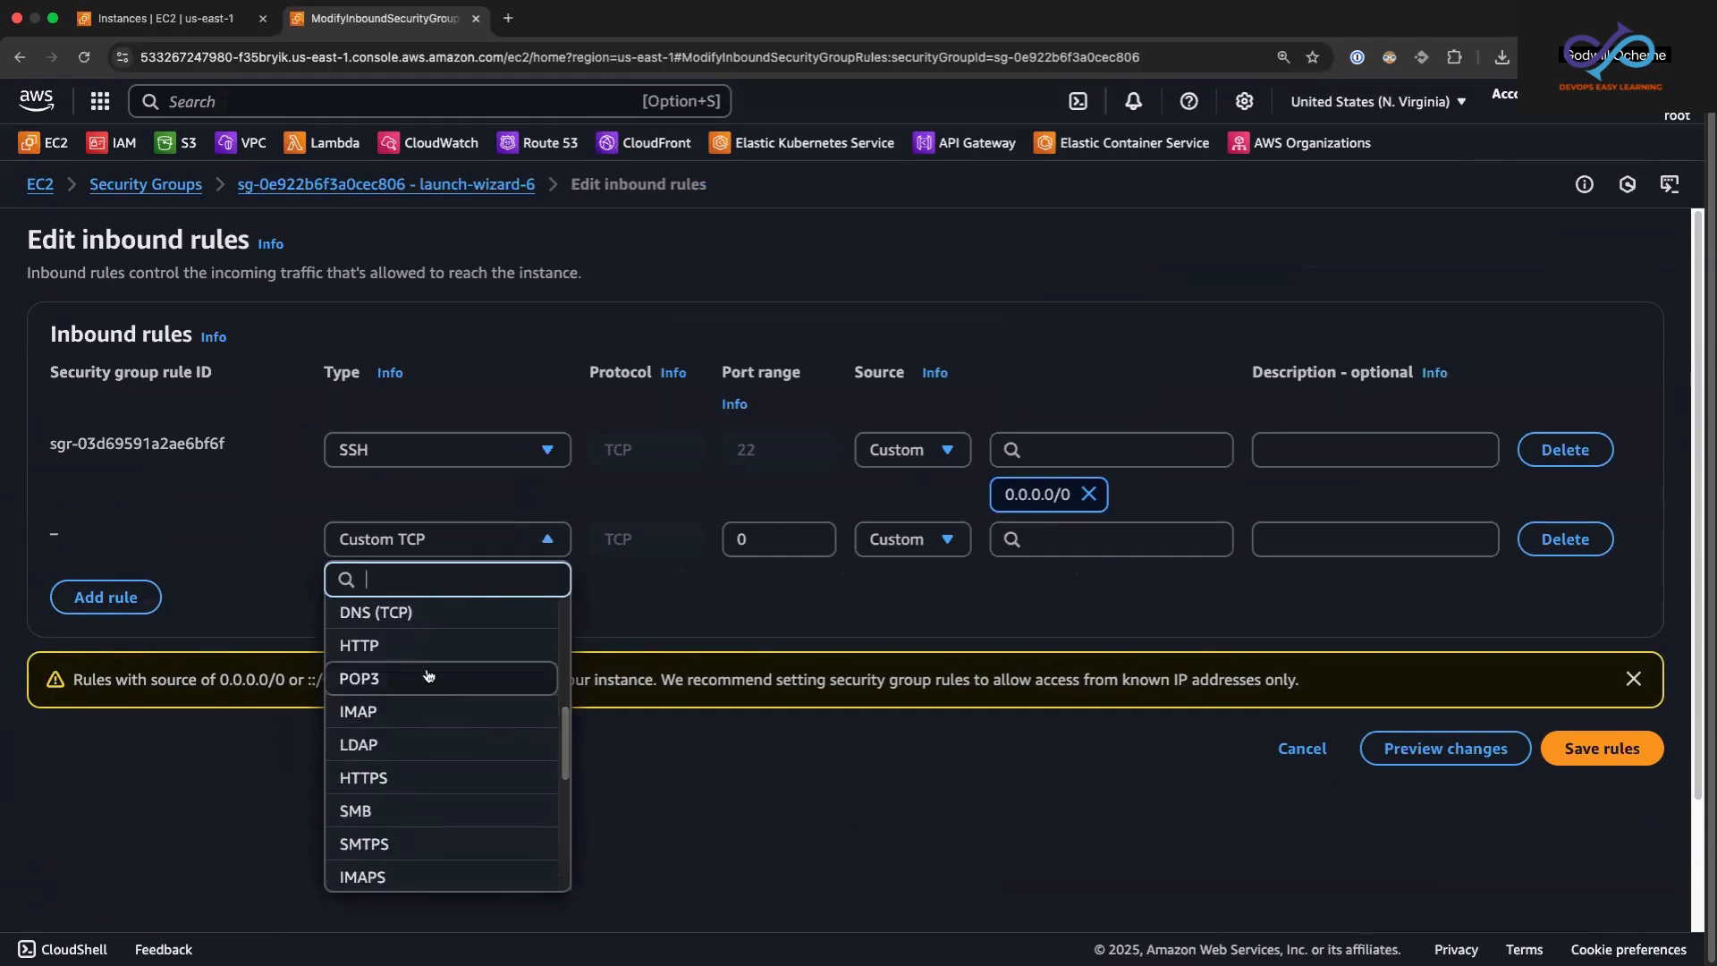
left_click(423, 646)
left_click(948, 539)
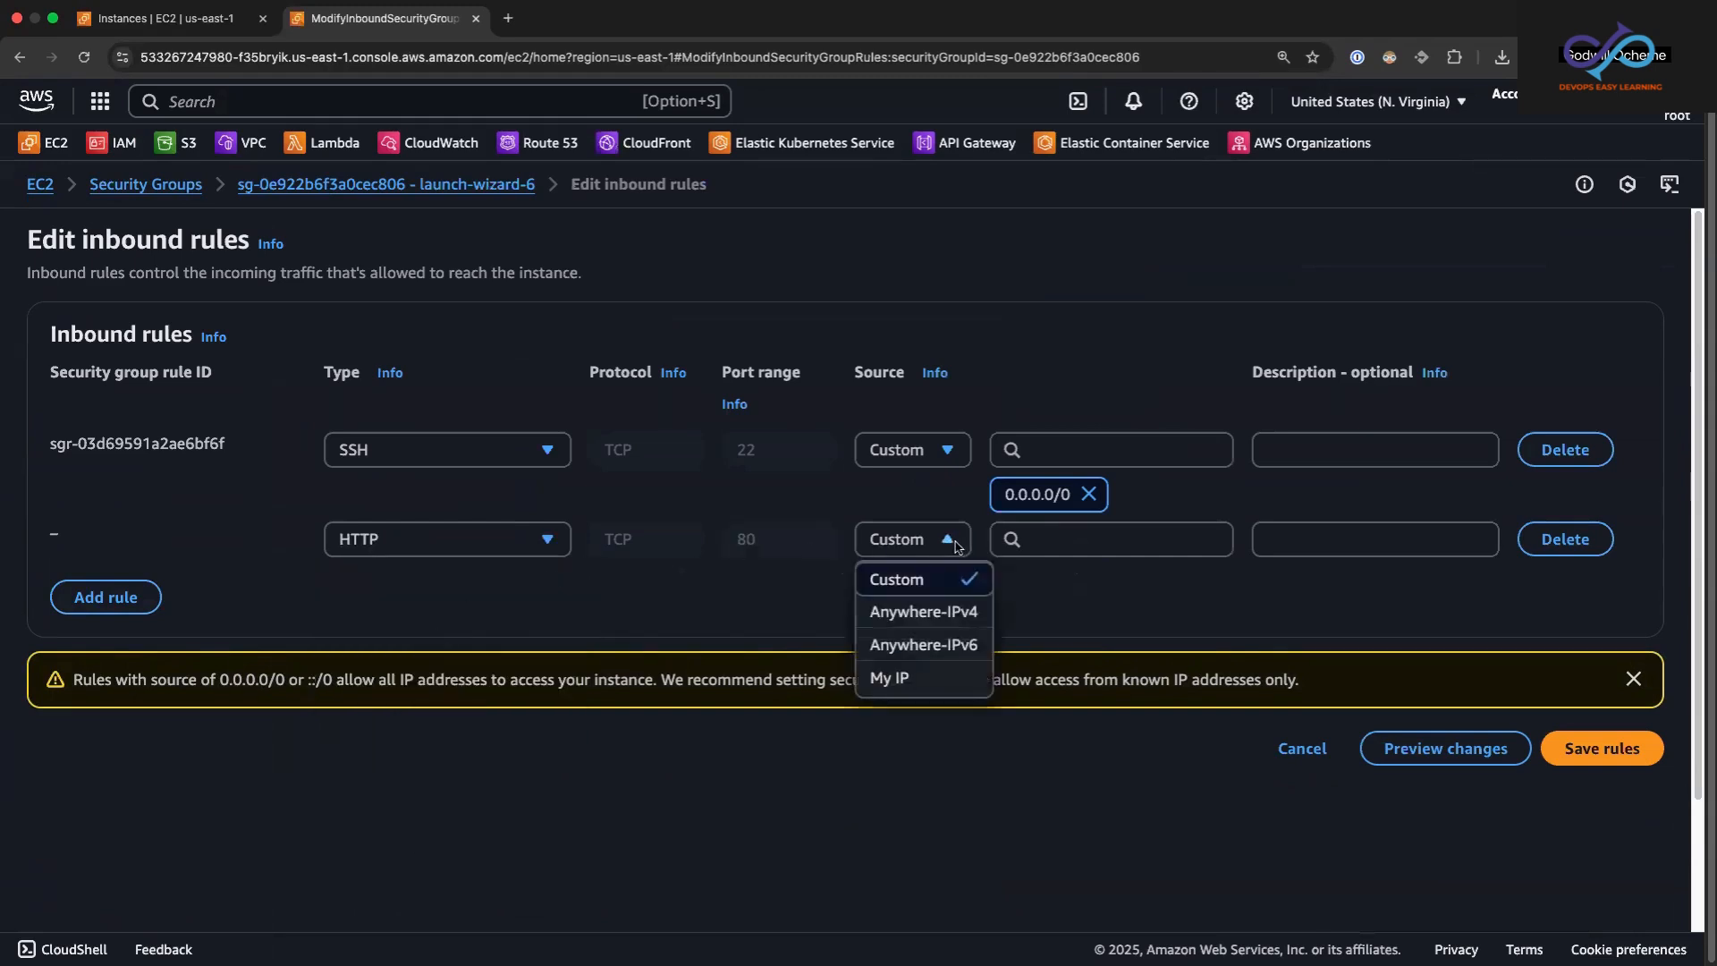
left_click(924, 611)
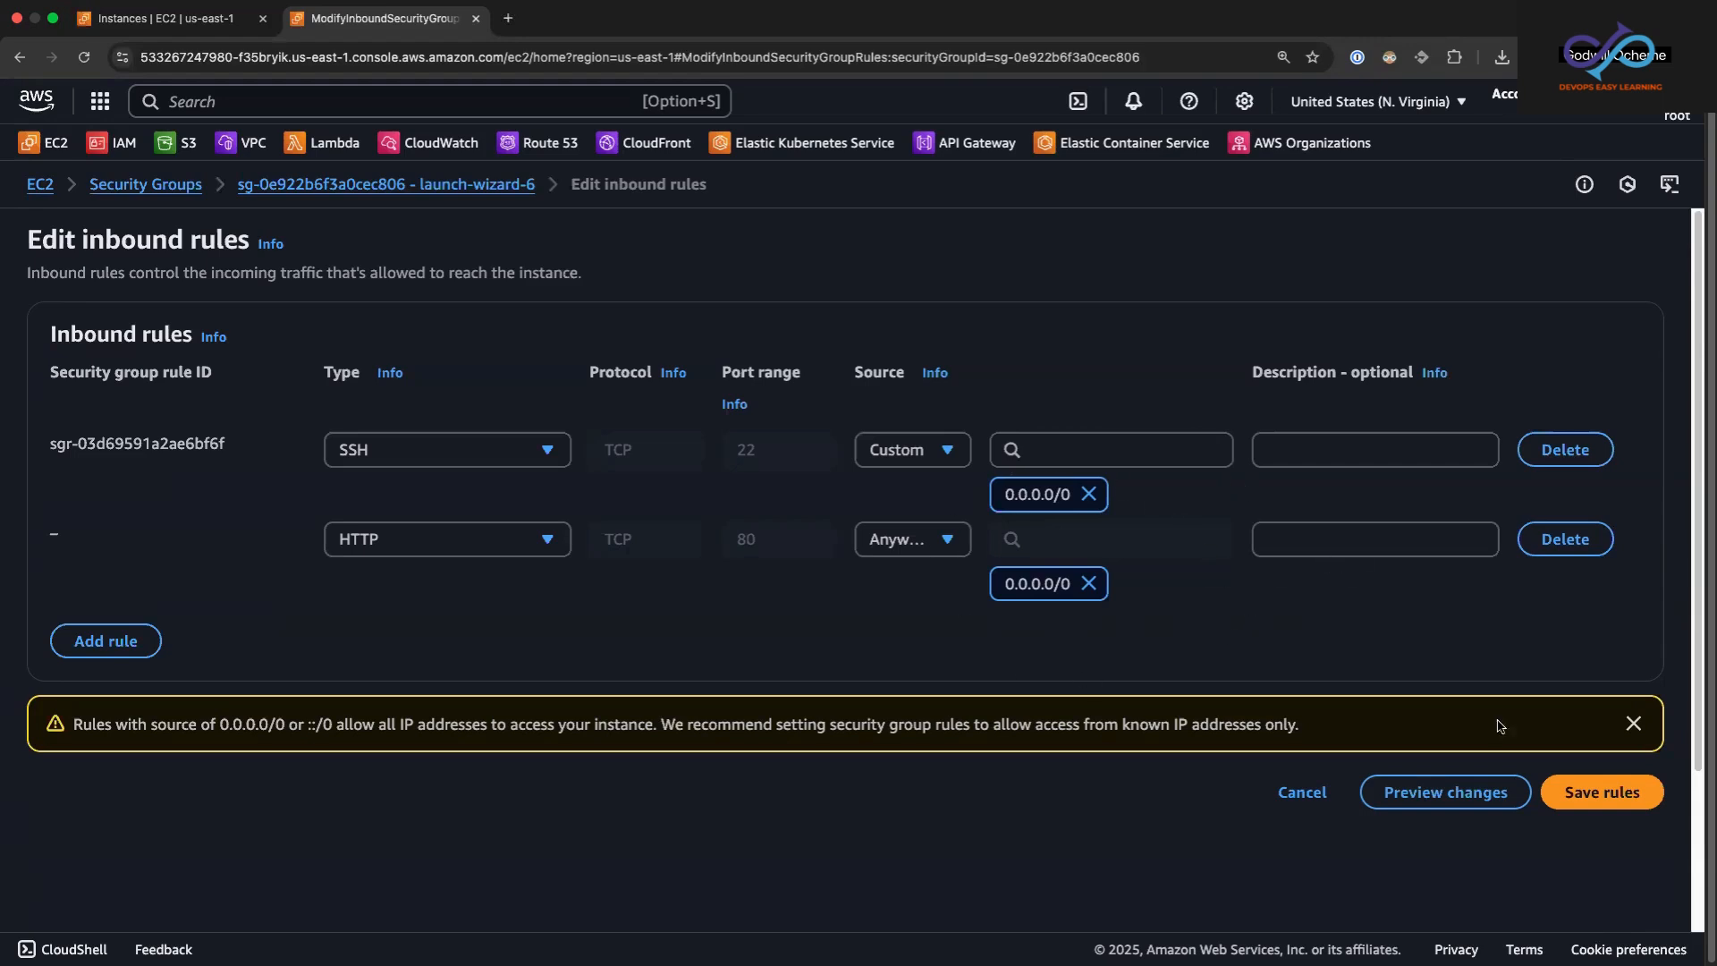
left_click(1602, 792)
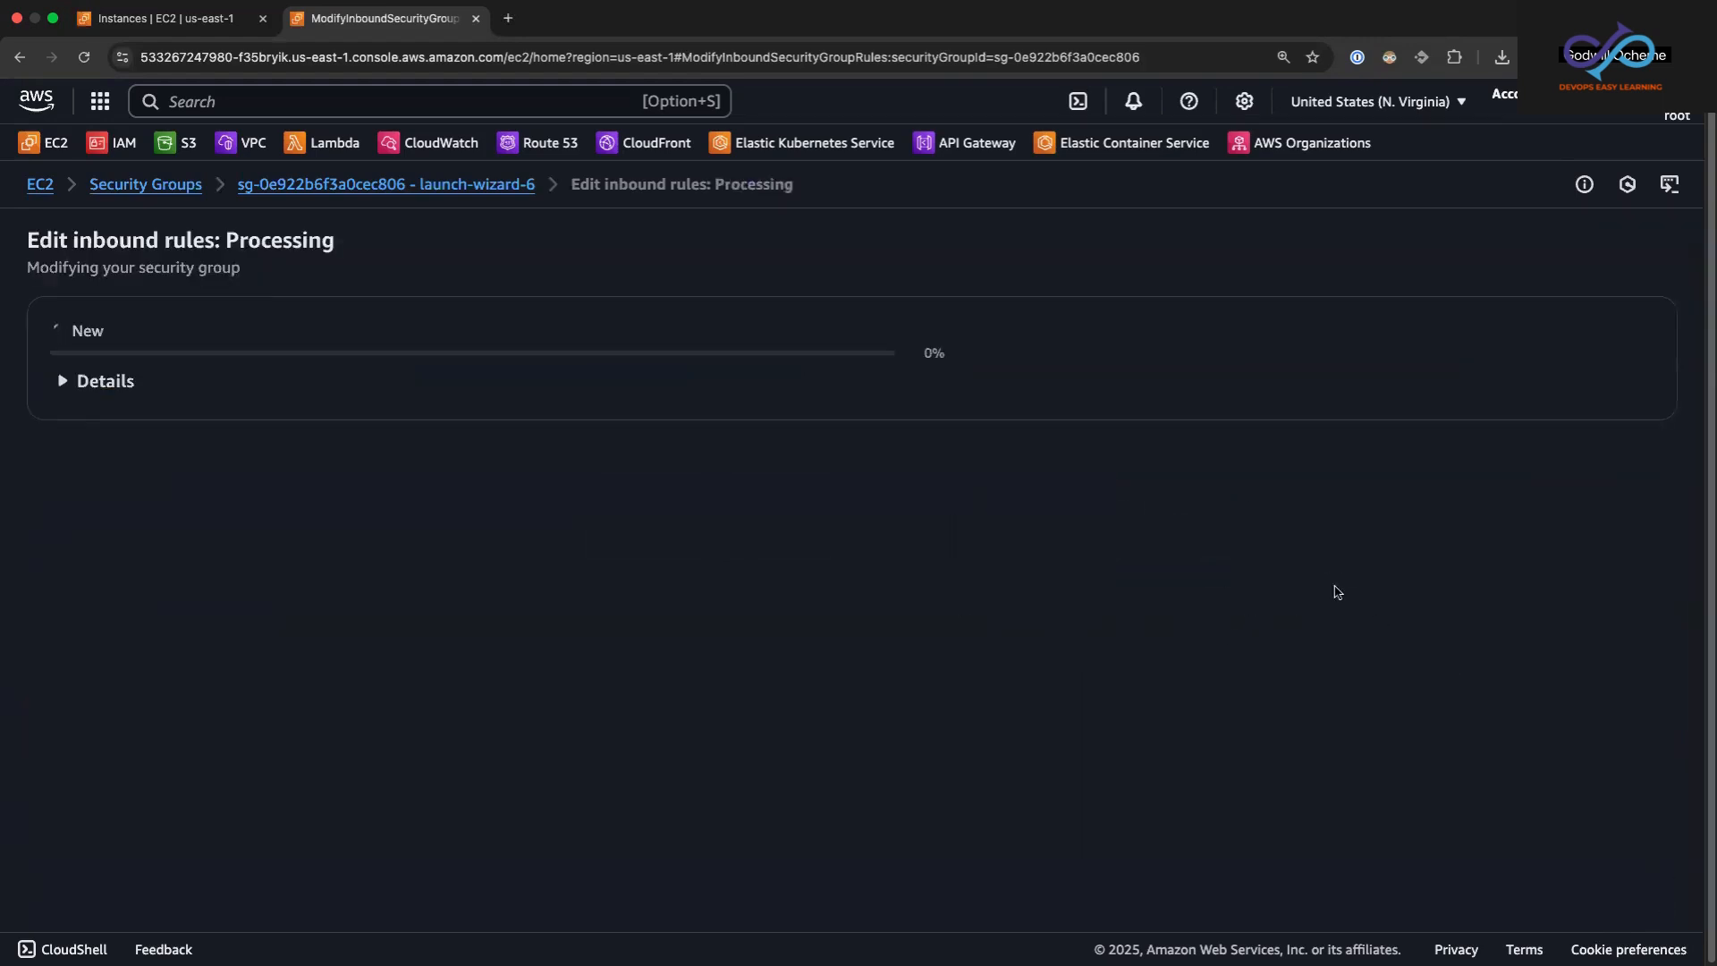
Step: Return to the instances page and copy the public IPv4 address from my-first-ec2's details
left_click(210, 20)
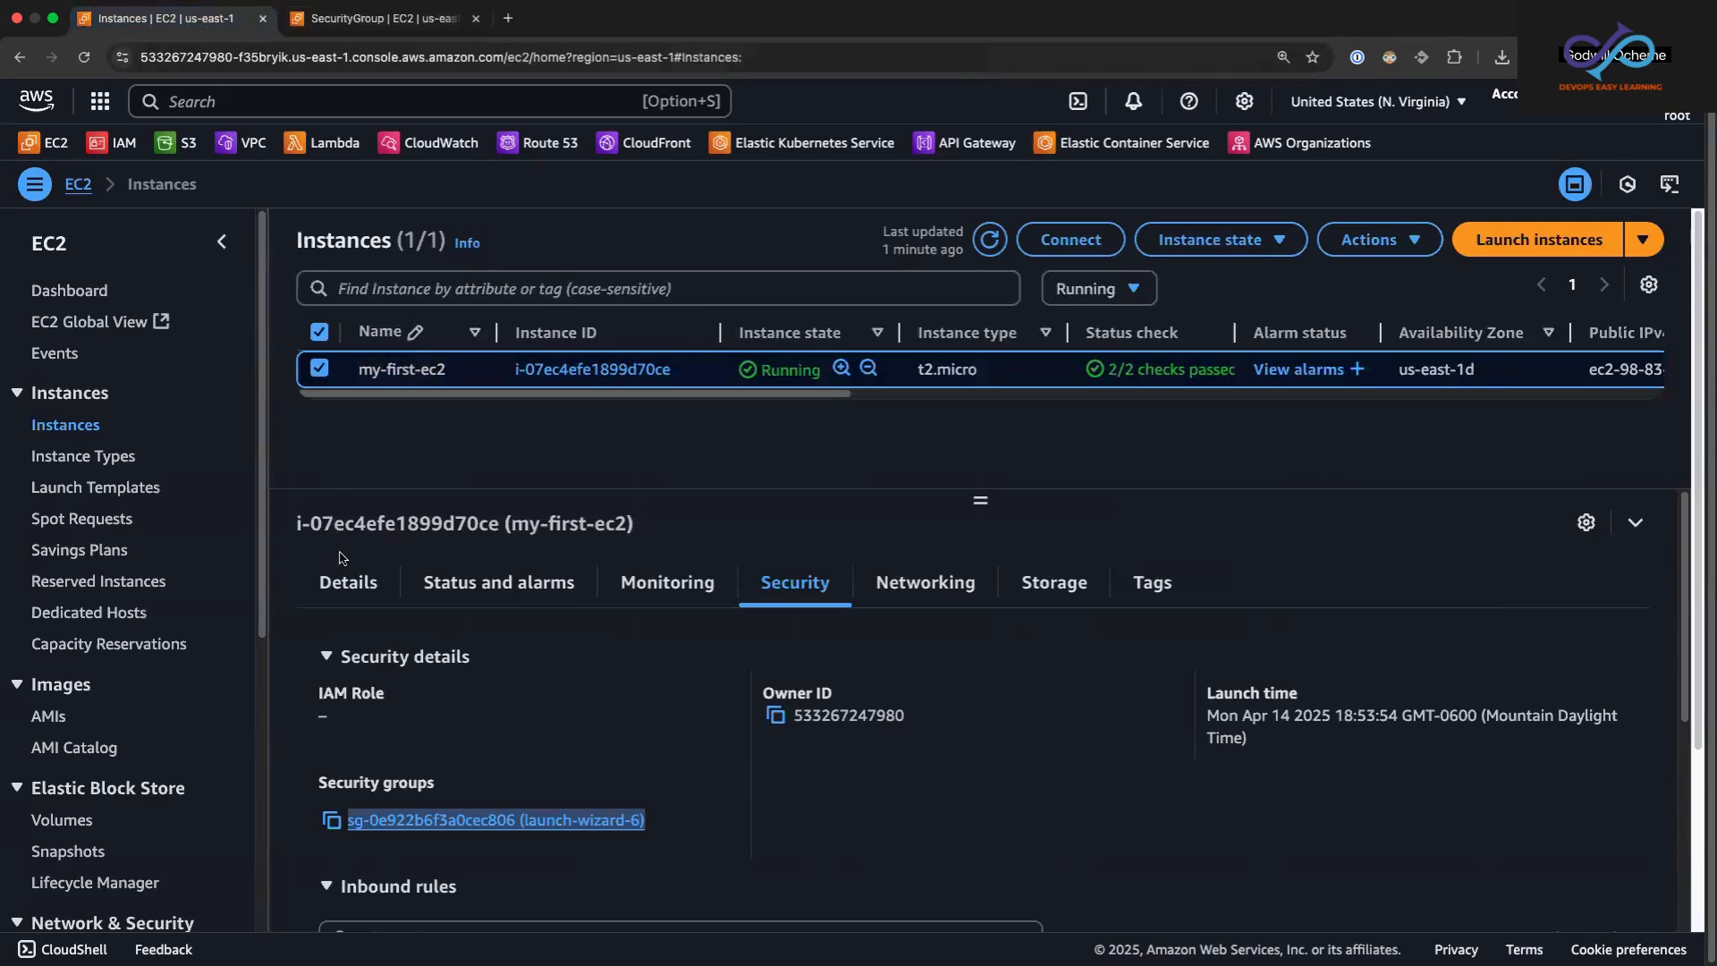
left_click(347, 582)
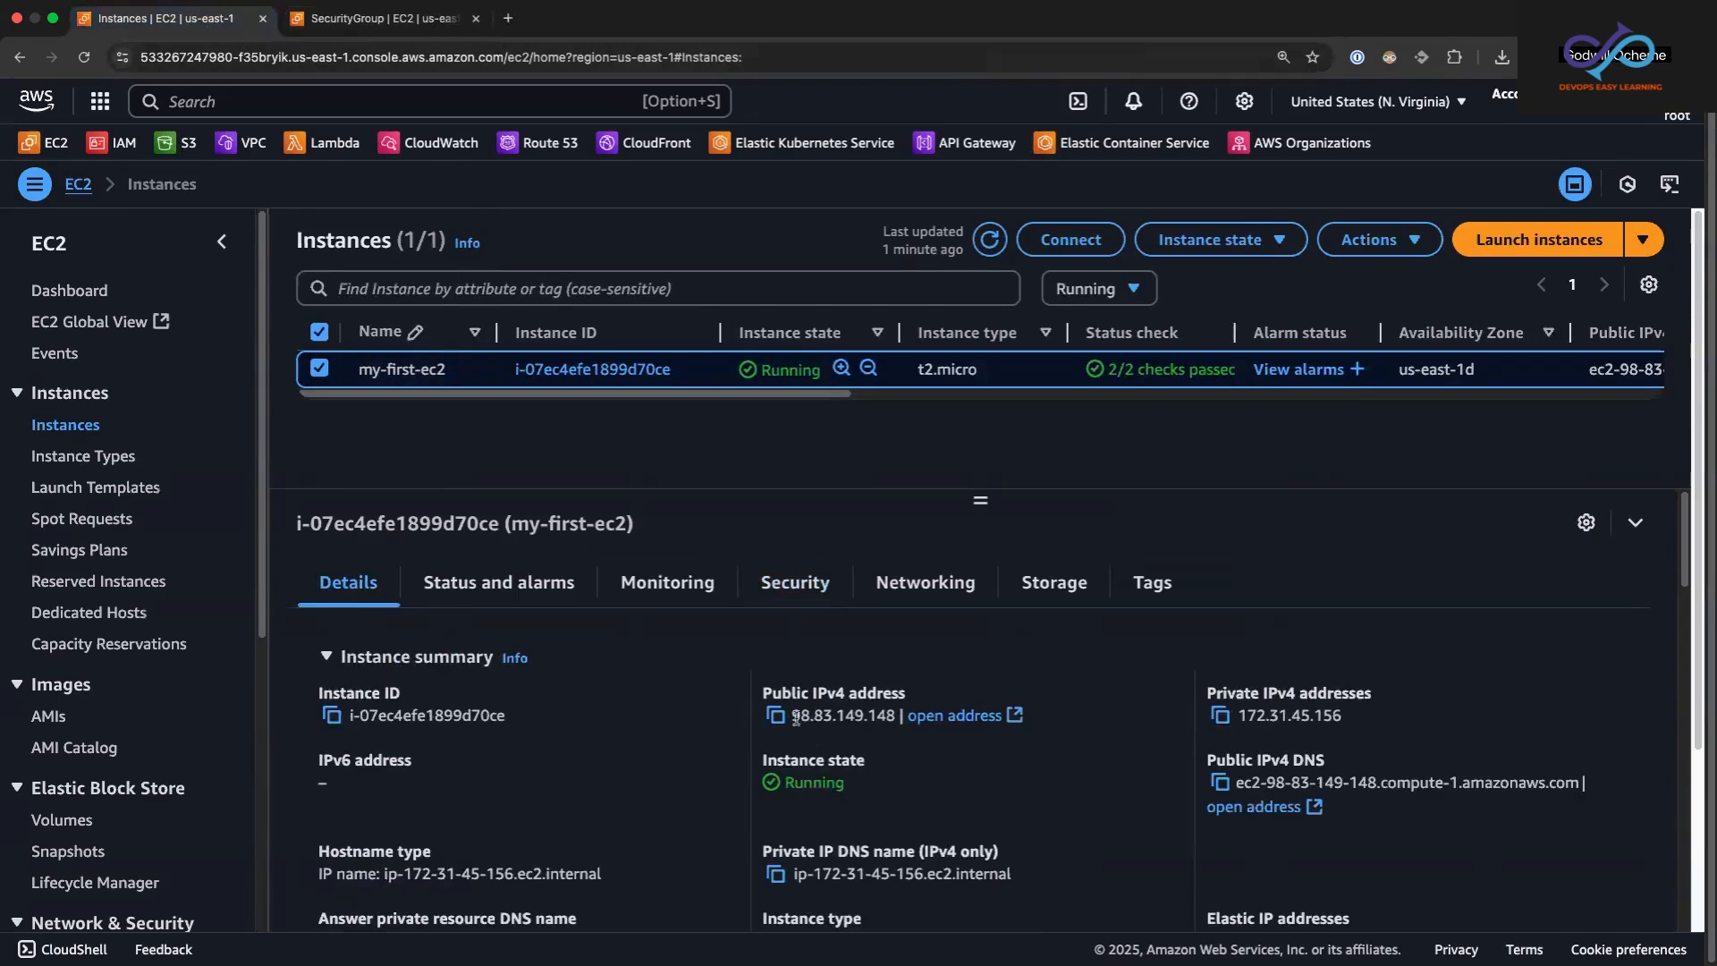
left_click_drag(793, 716, 892, 716)
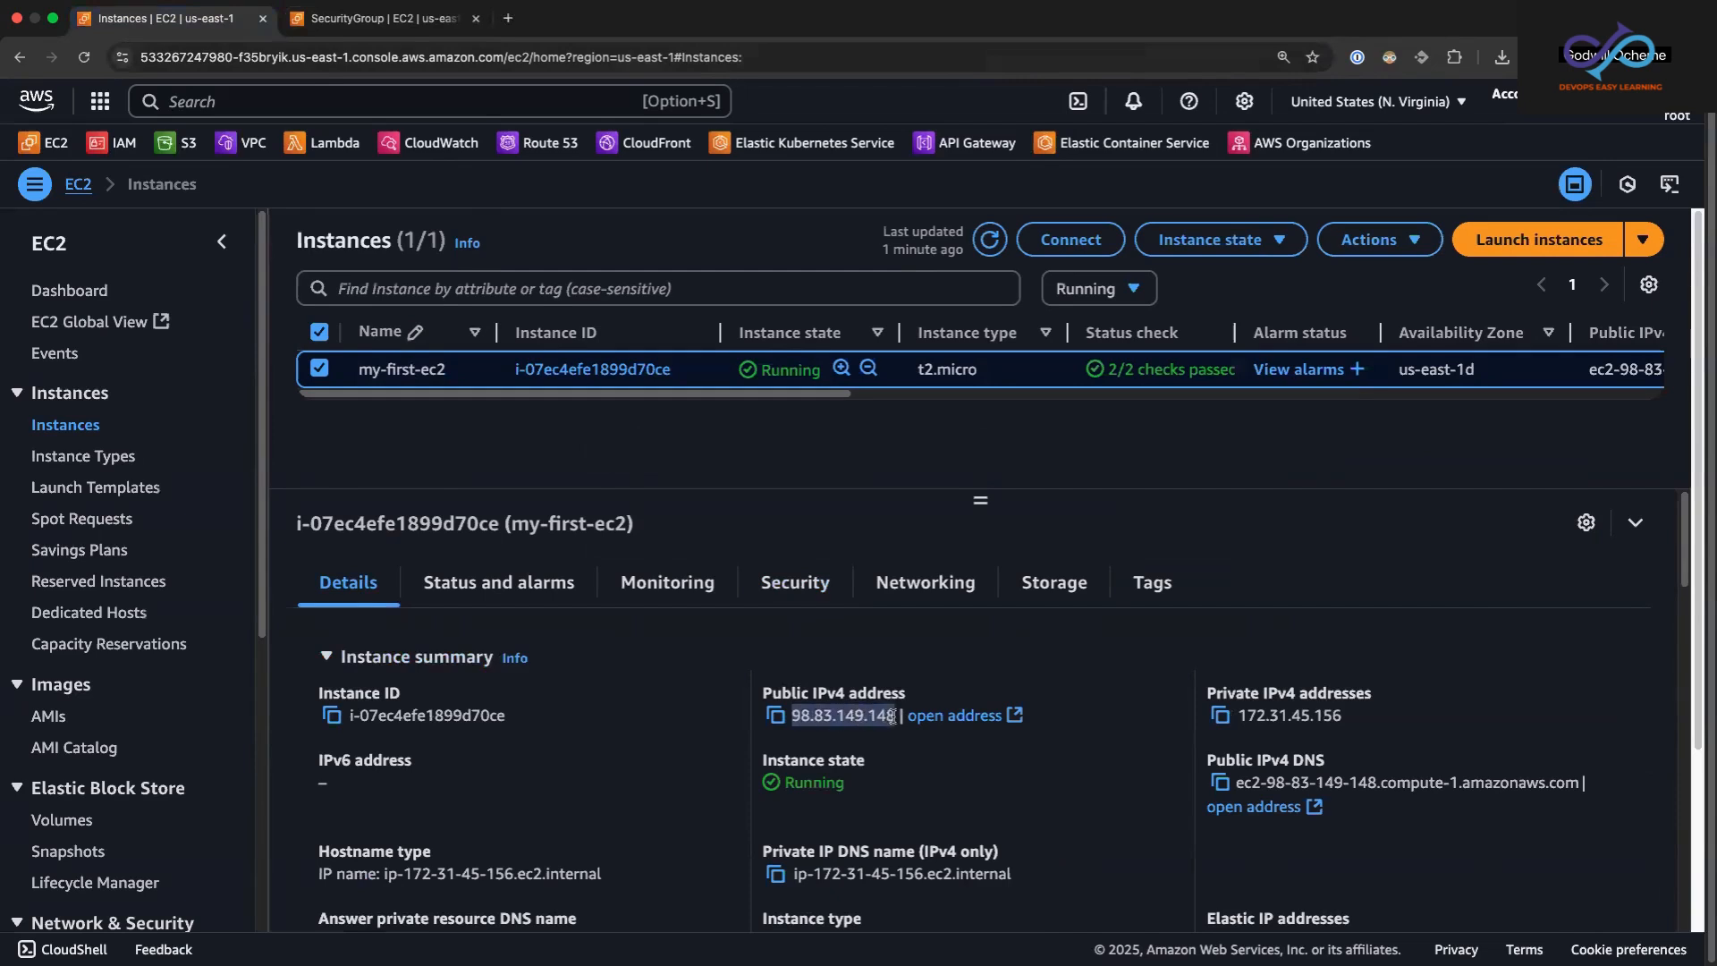
left_click(774, 715)
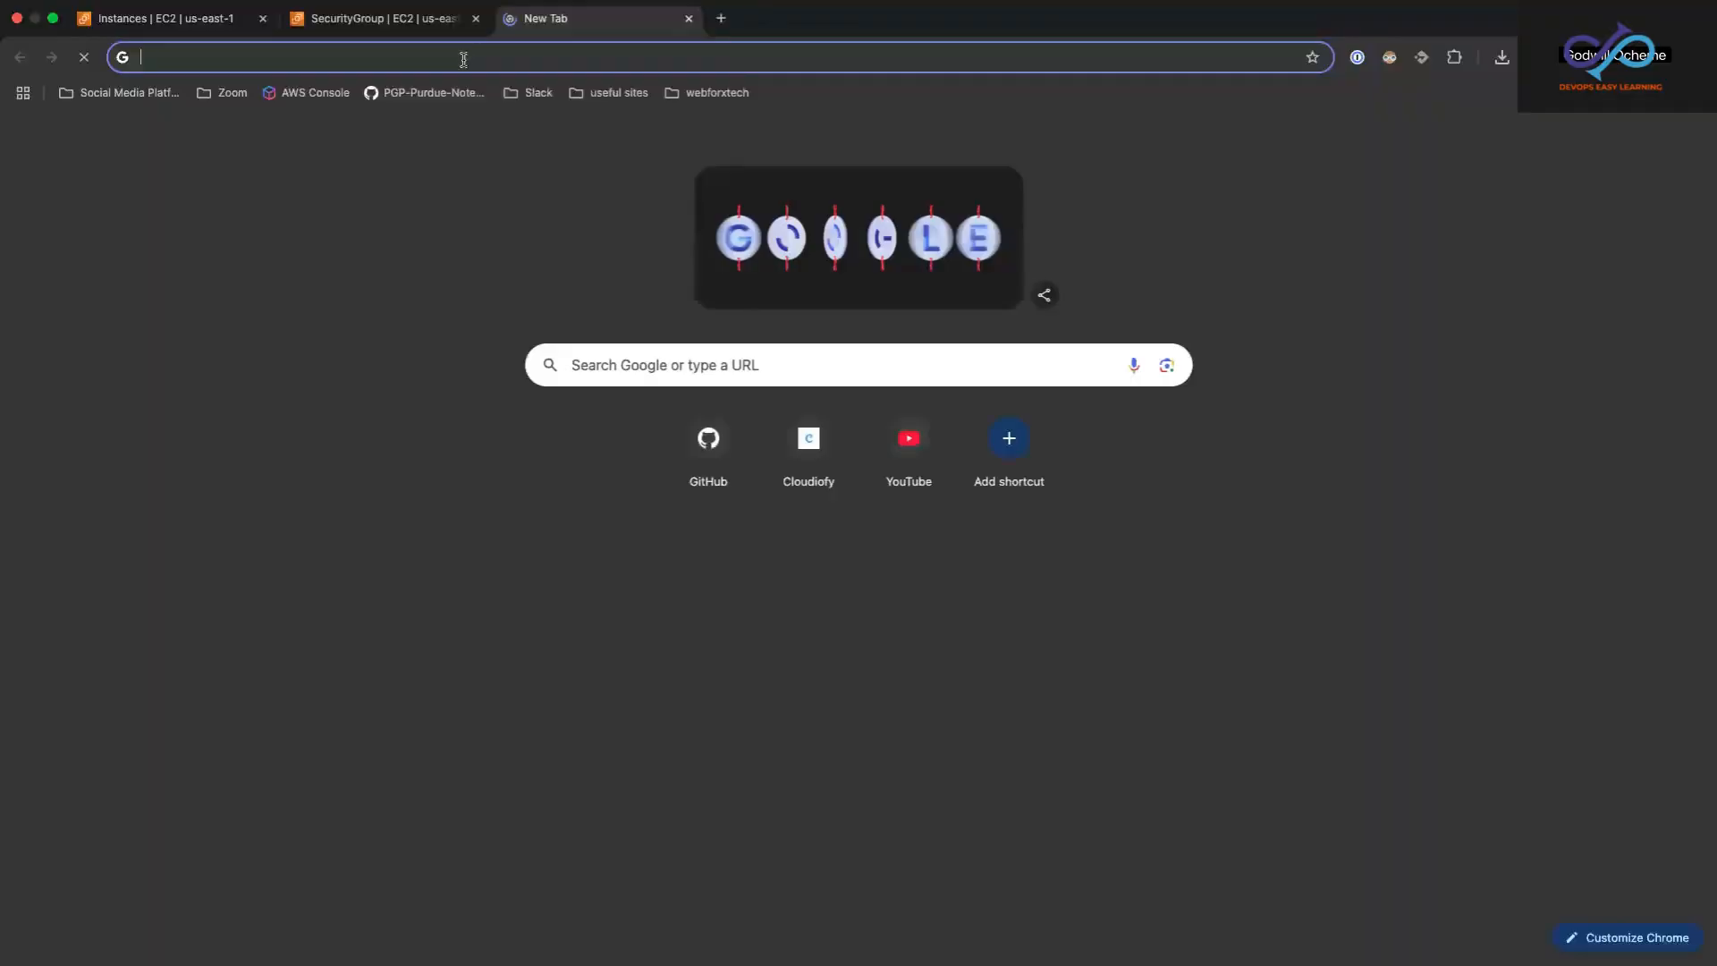
Step: Load the copied public address 98.83.149.148 in a new browser tab and enlarge the page
left_click(508, 17)
right_click(461, 56)
left_click(501, 164)
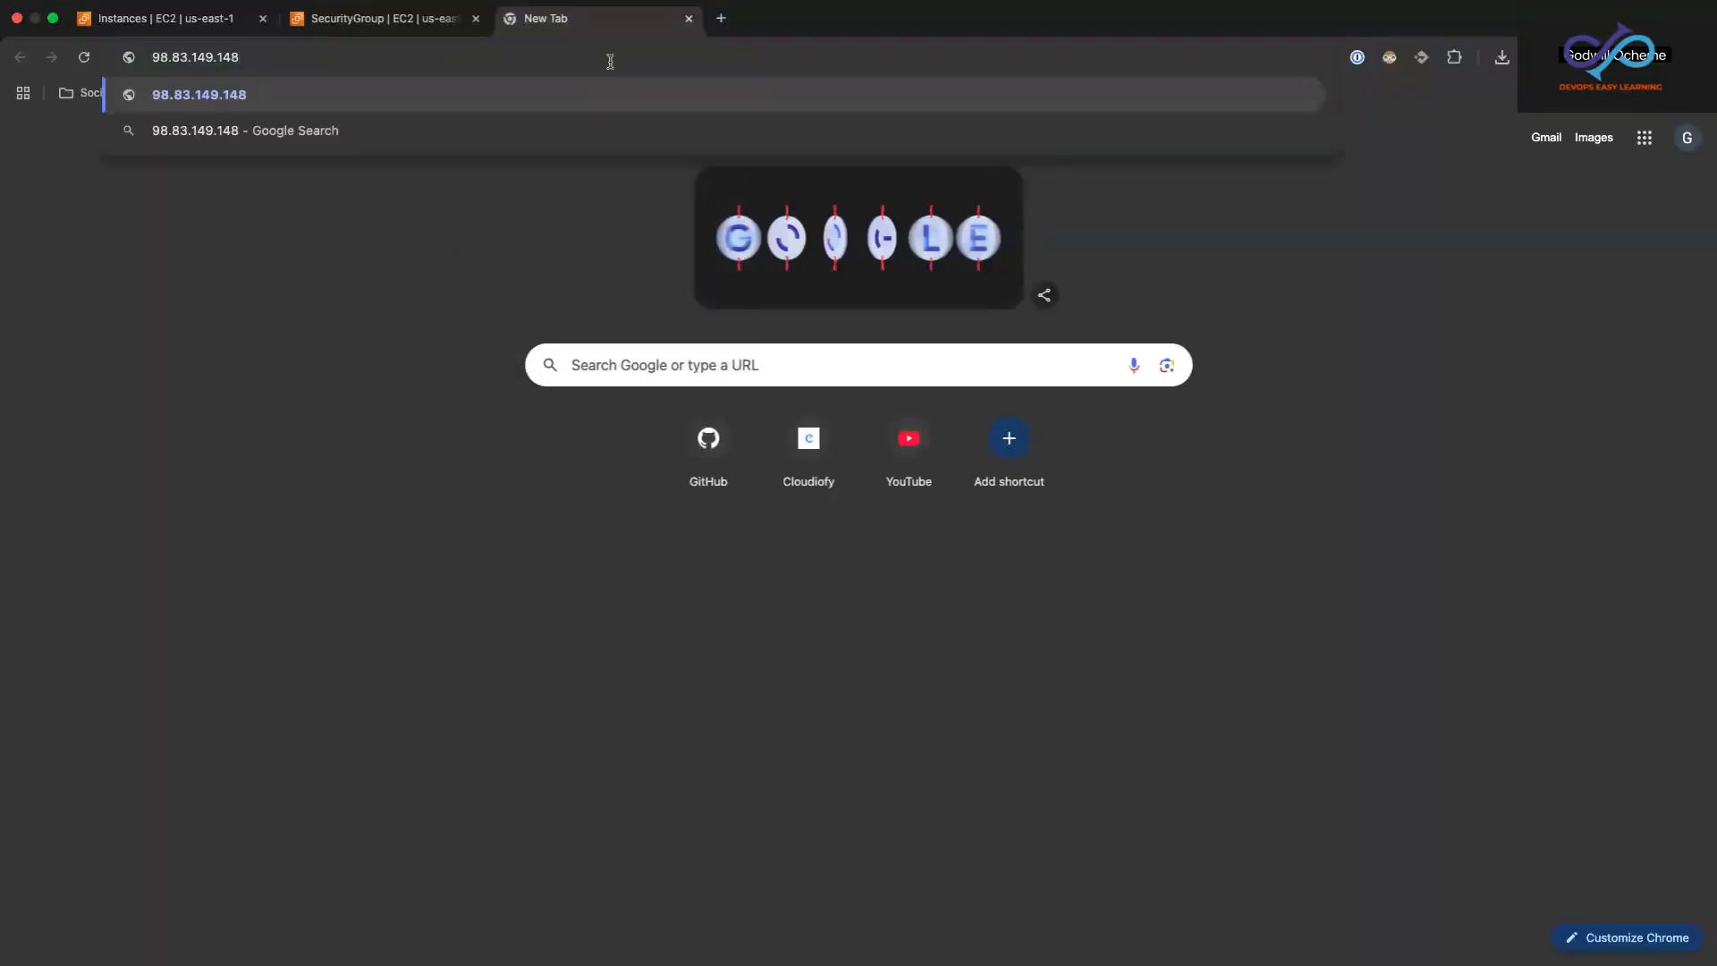
key("Return")
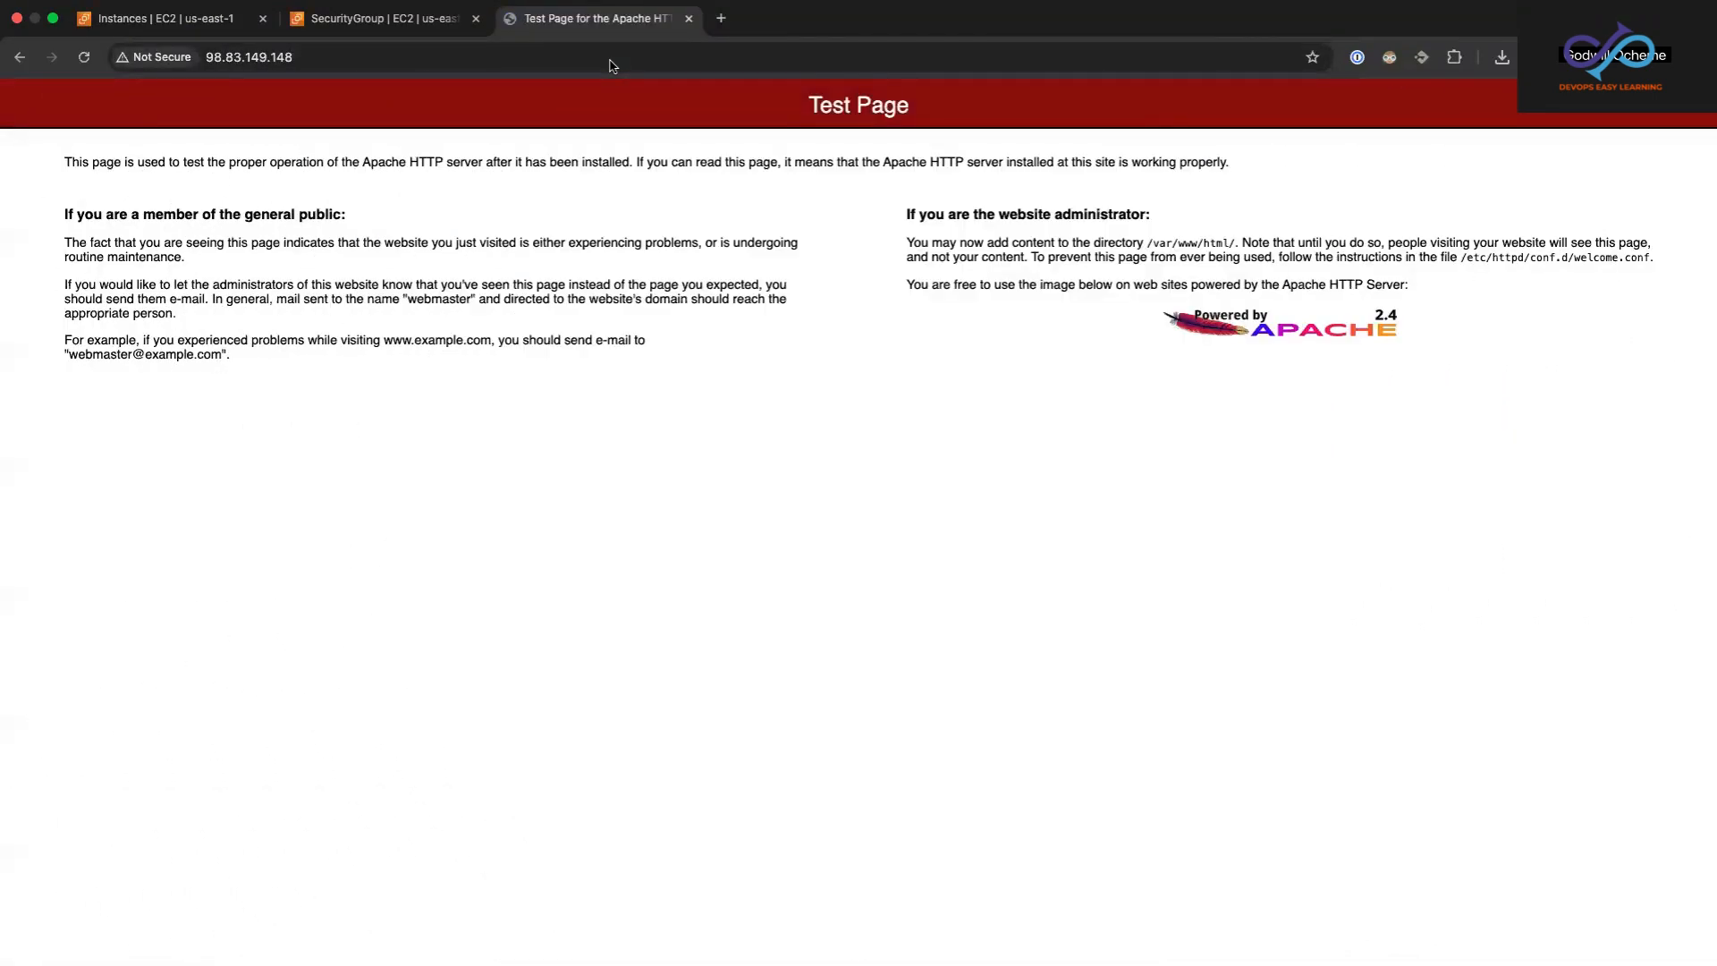
key("super+equal")
key("super+equal")
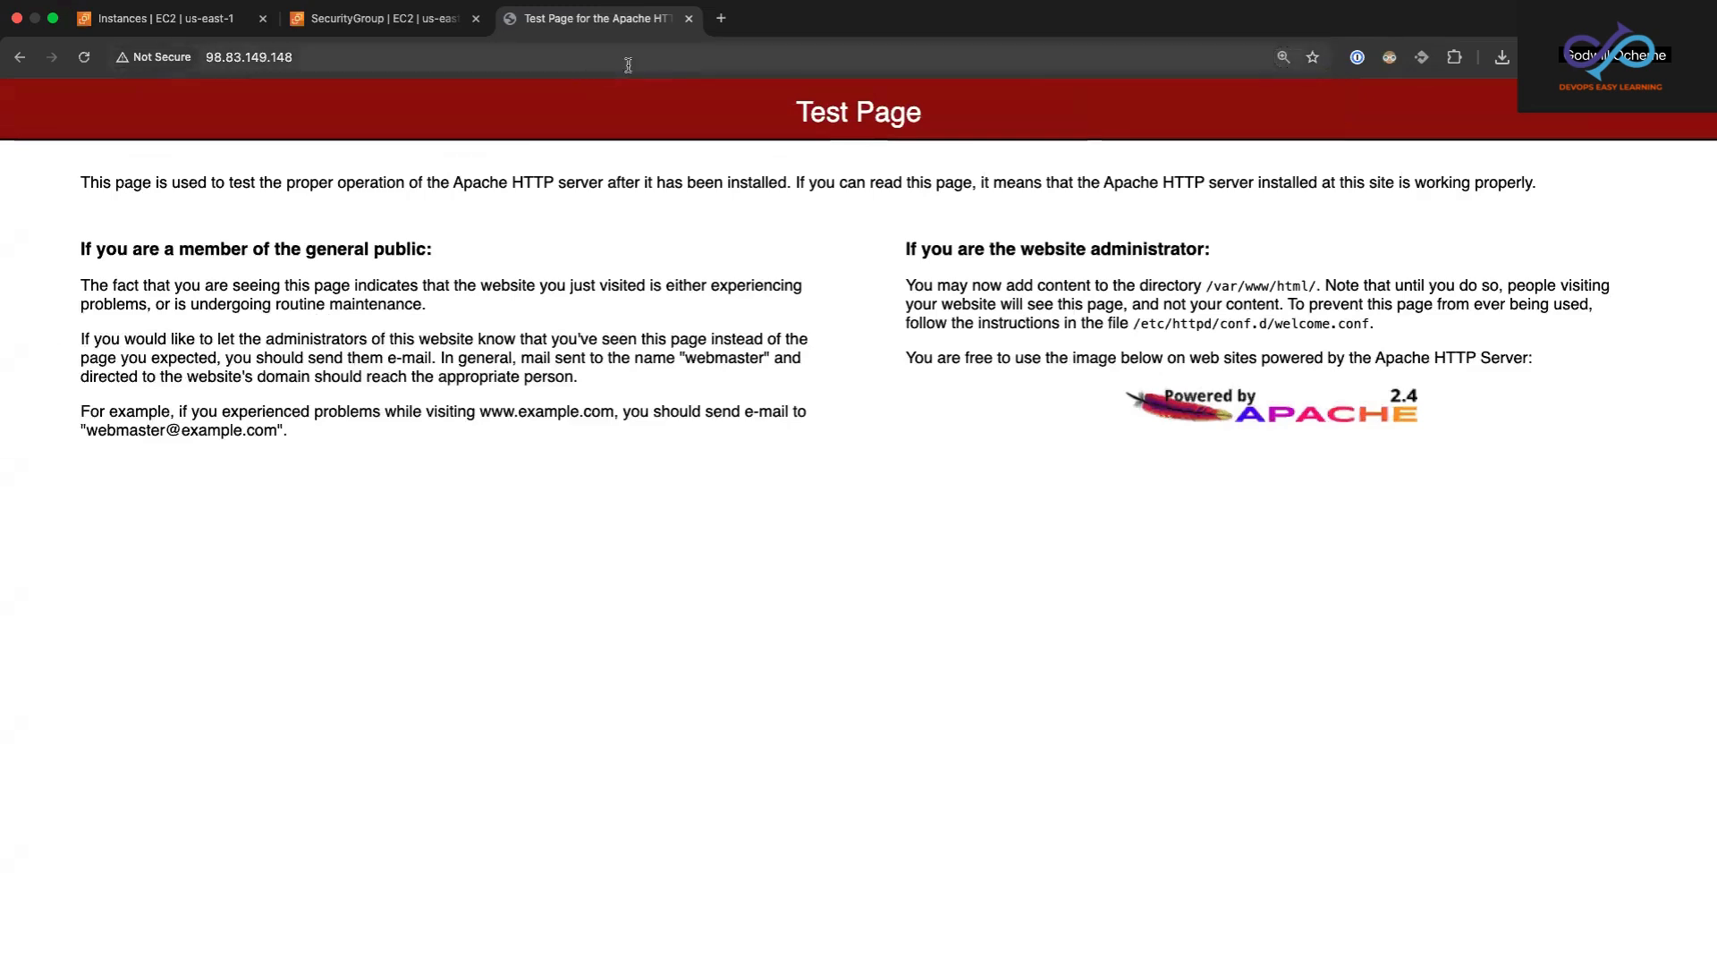